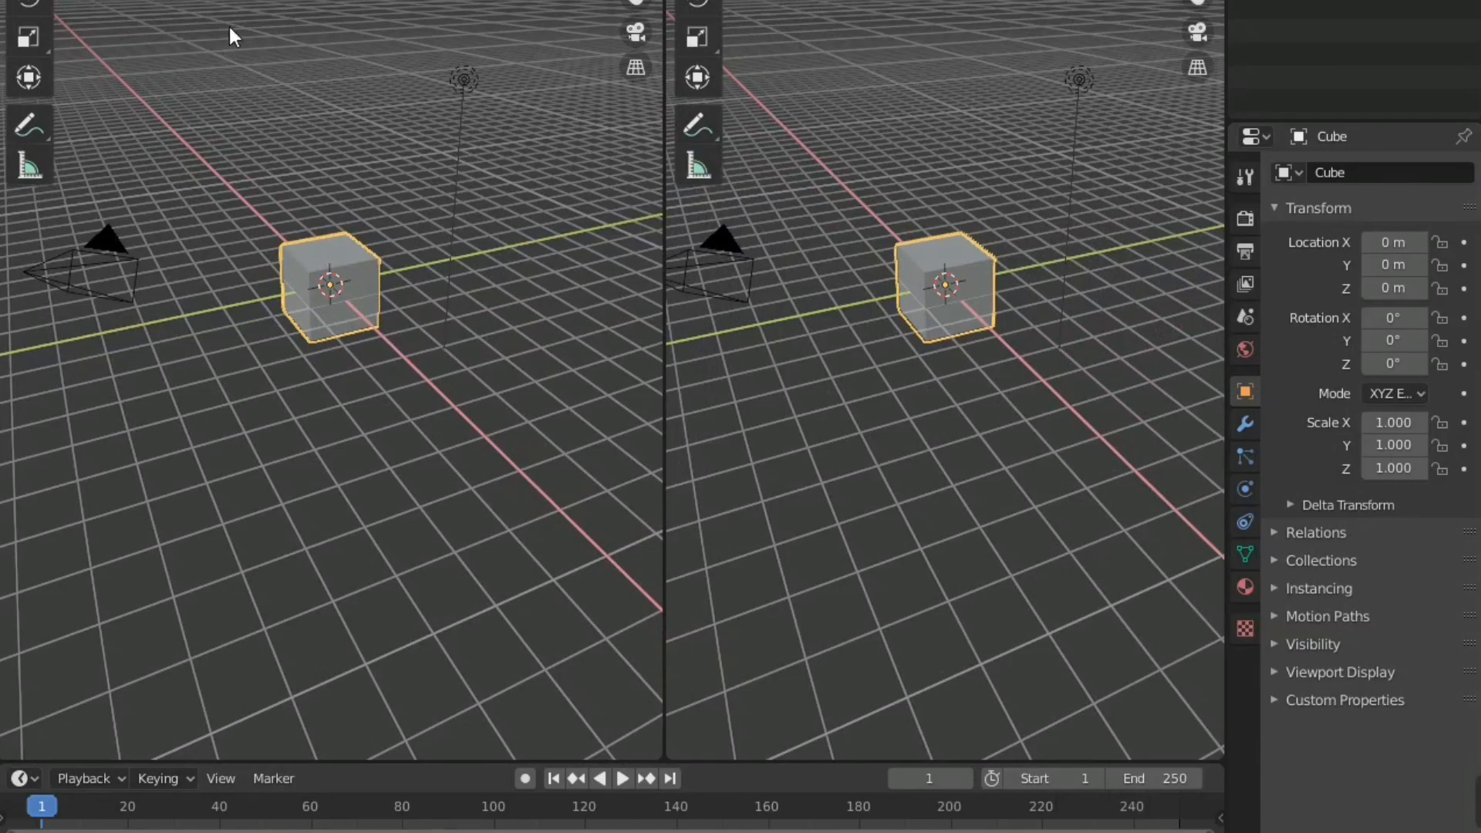
- Set the two viewports to front and right orthographic views and delete the default cube
key(KP_7)
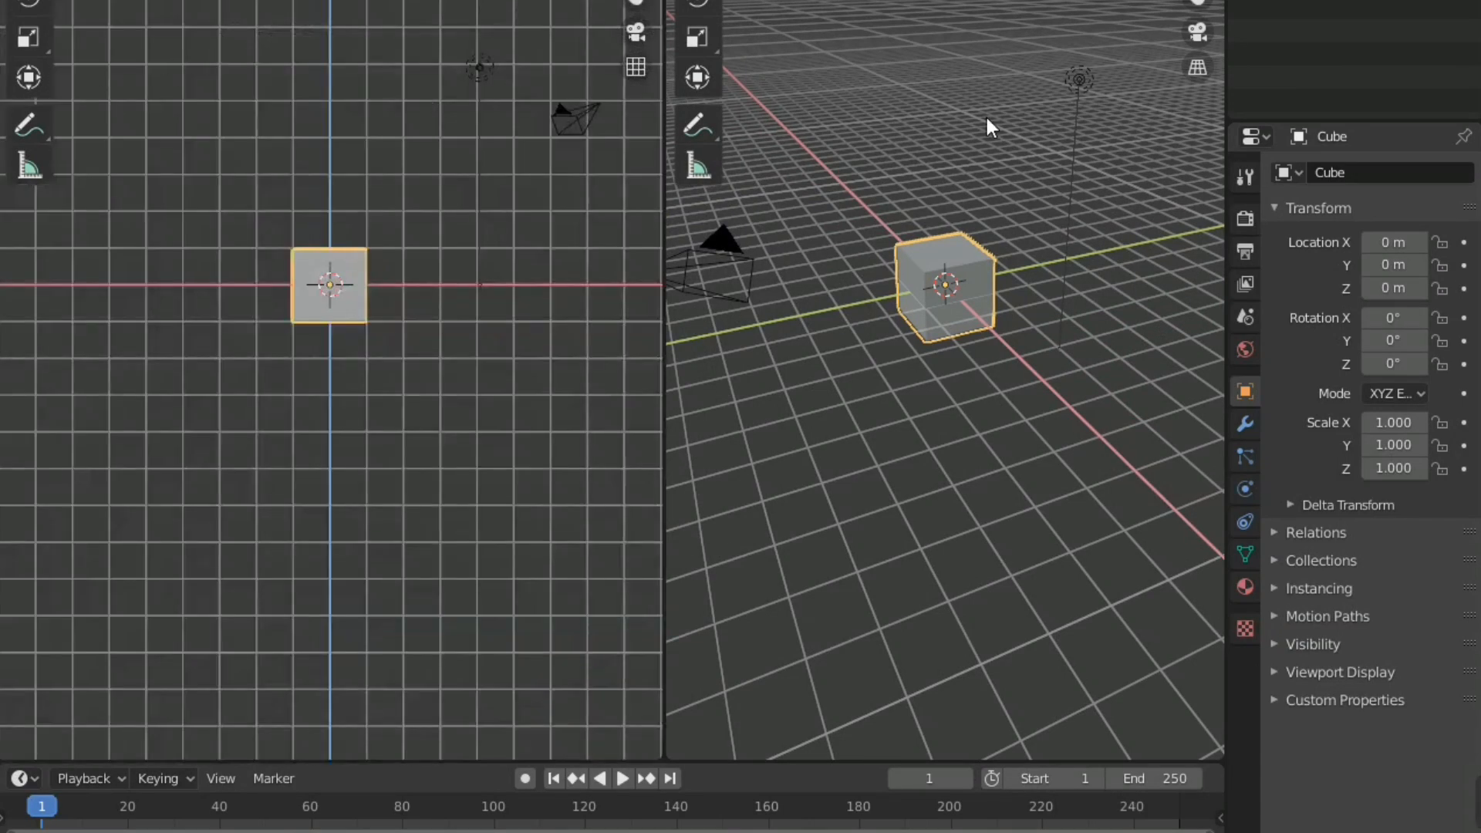
key(KP_7)
scroll(957, 128, up, 4)
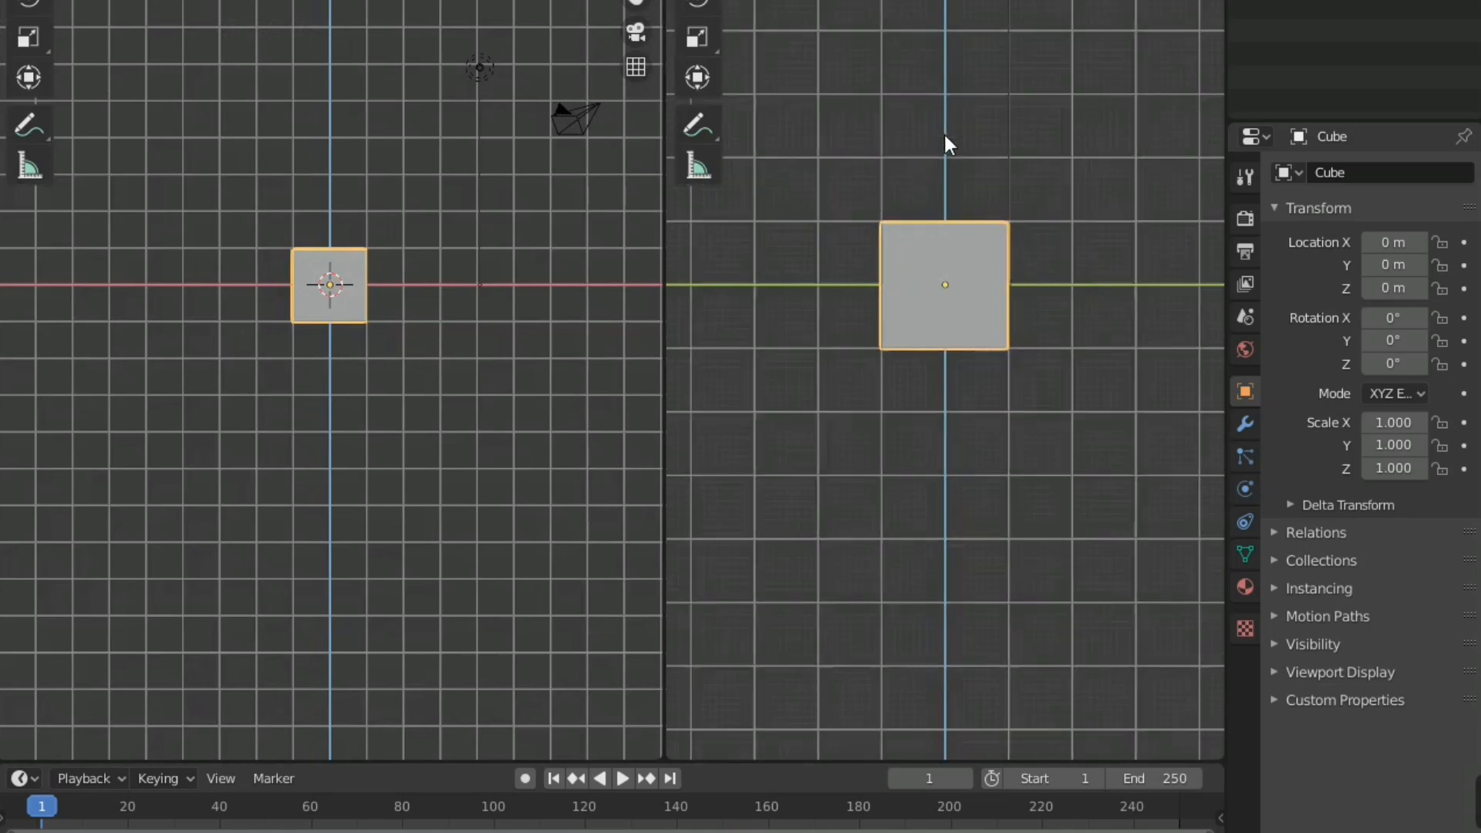
scroll(353, 204, up, 5)
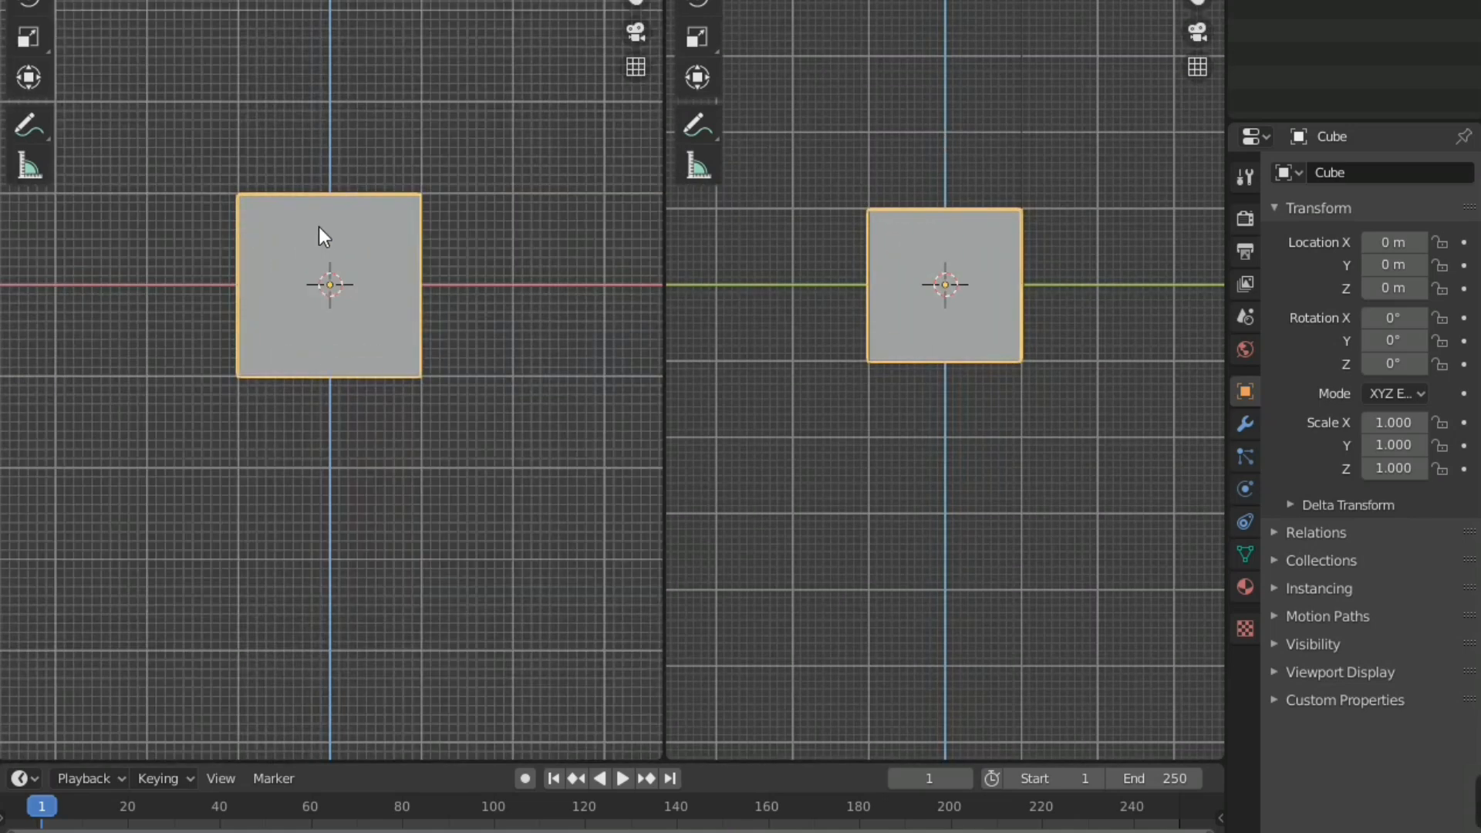
key(Delete)
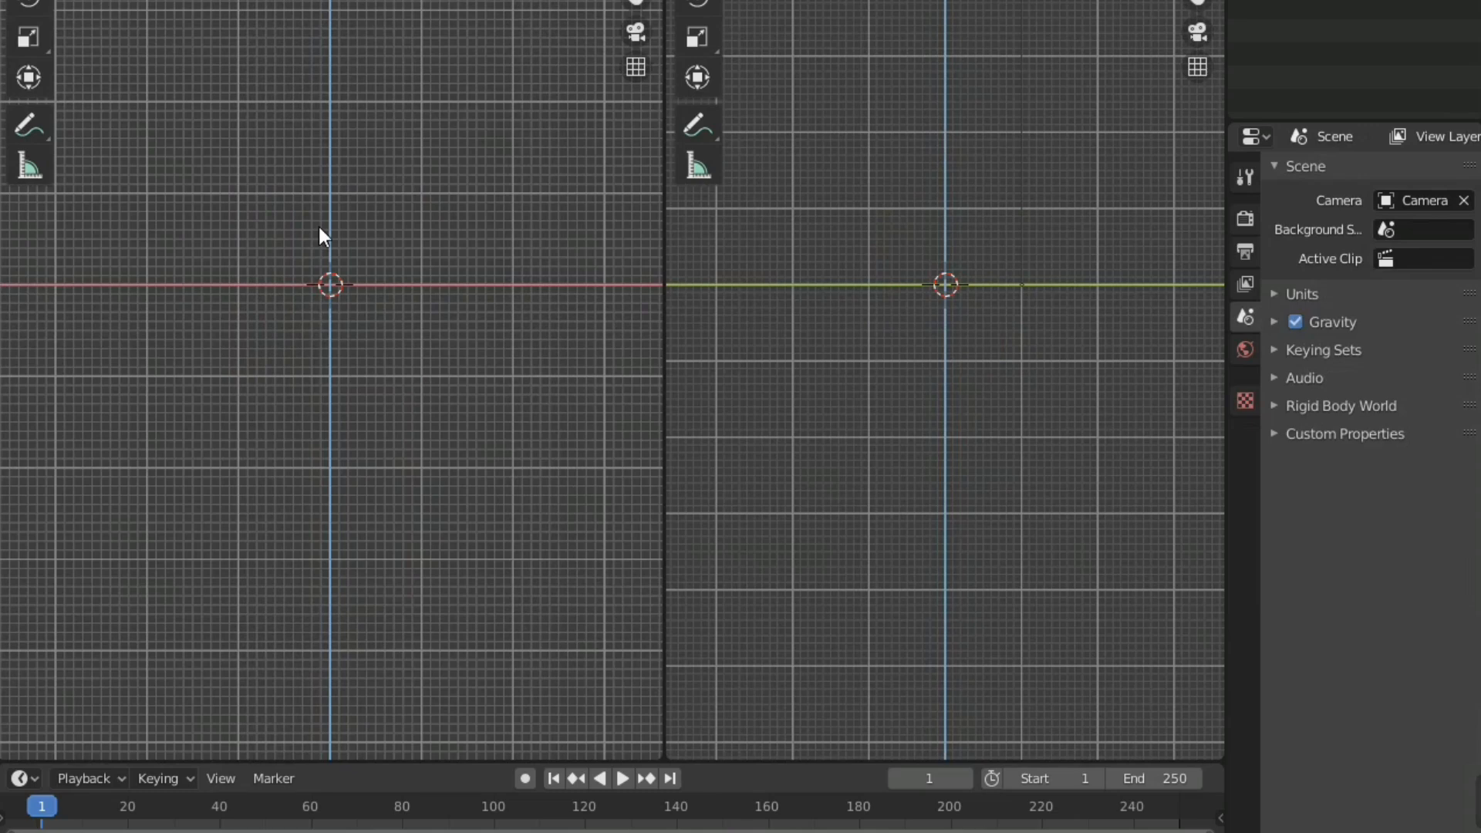
- Add Nina_ref.png from the 3d models\nina folder in Documents as a reference image in the front view
key(shift+a)
mouse_move(317, 227)
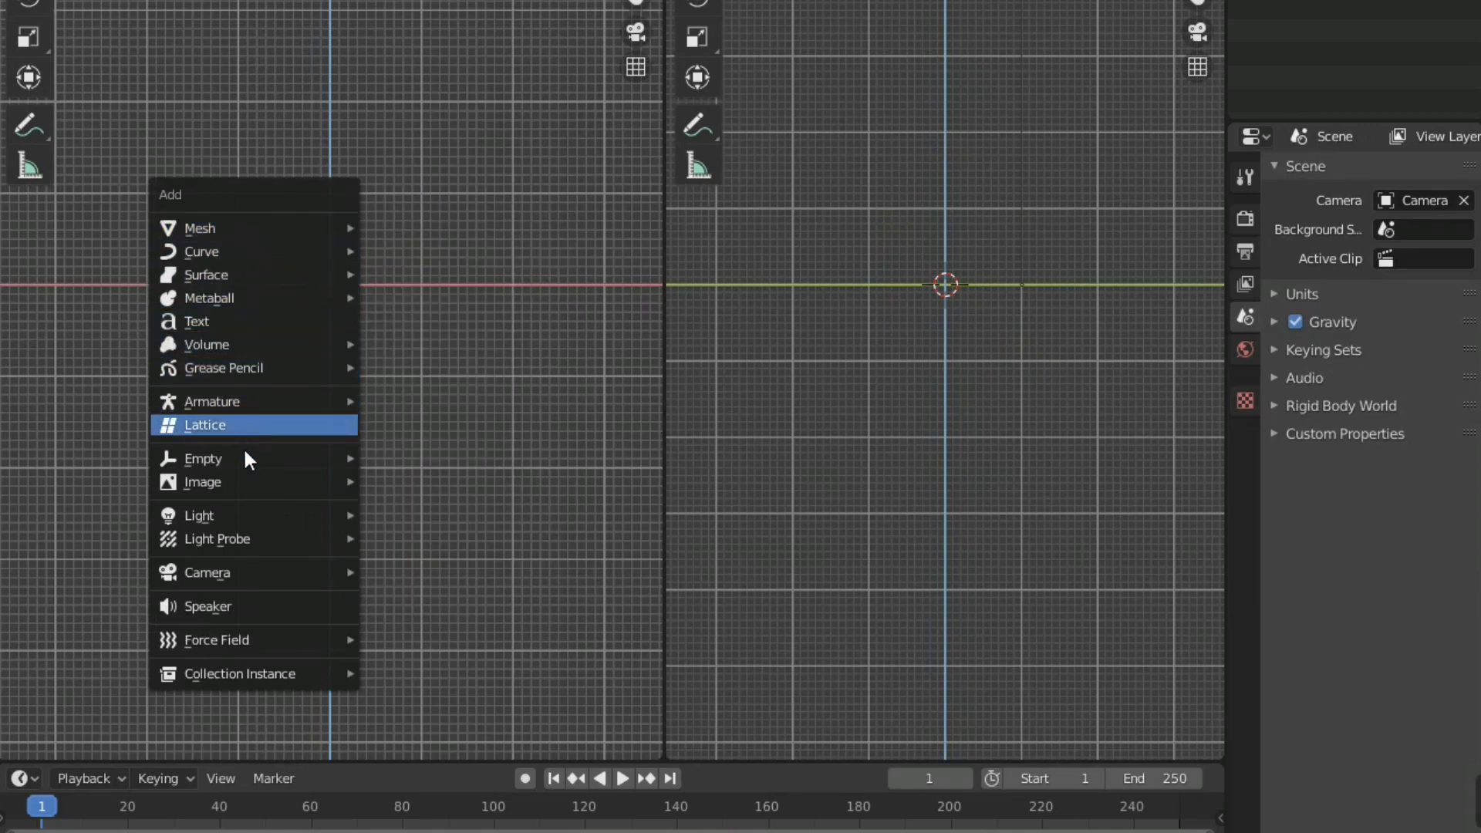
mouse_move(238, 482)
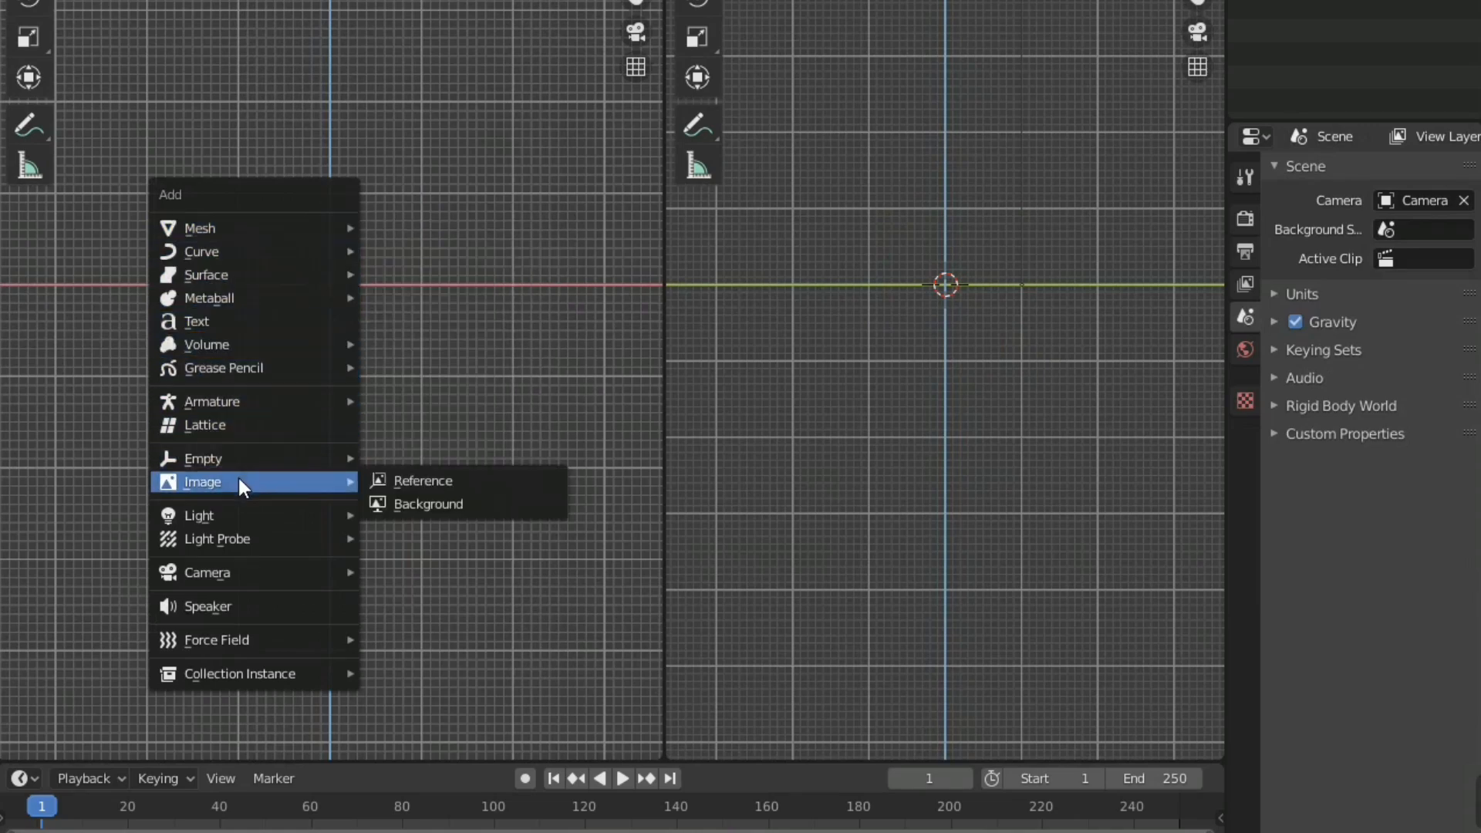
click(414, 482)
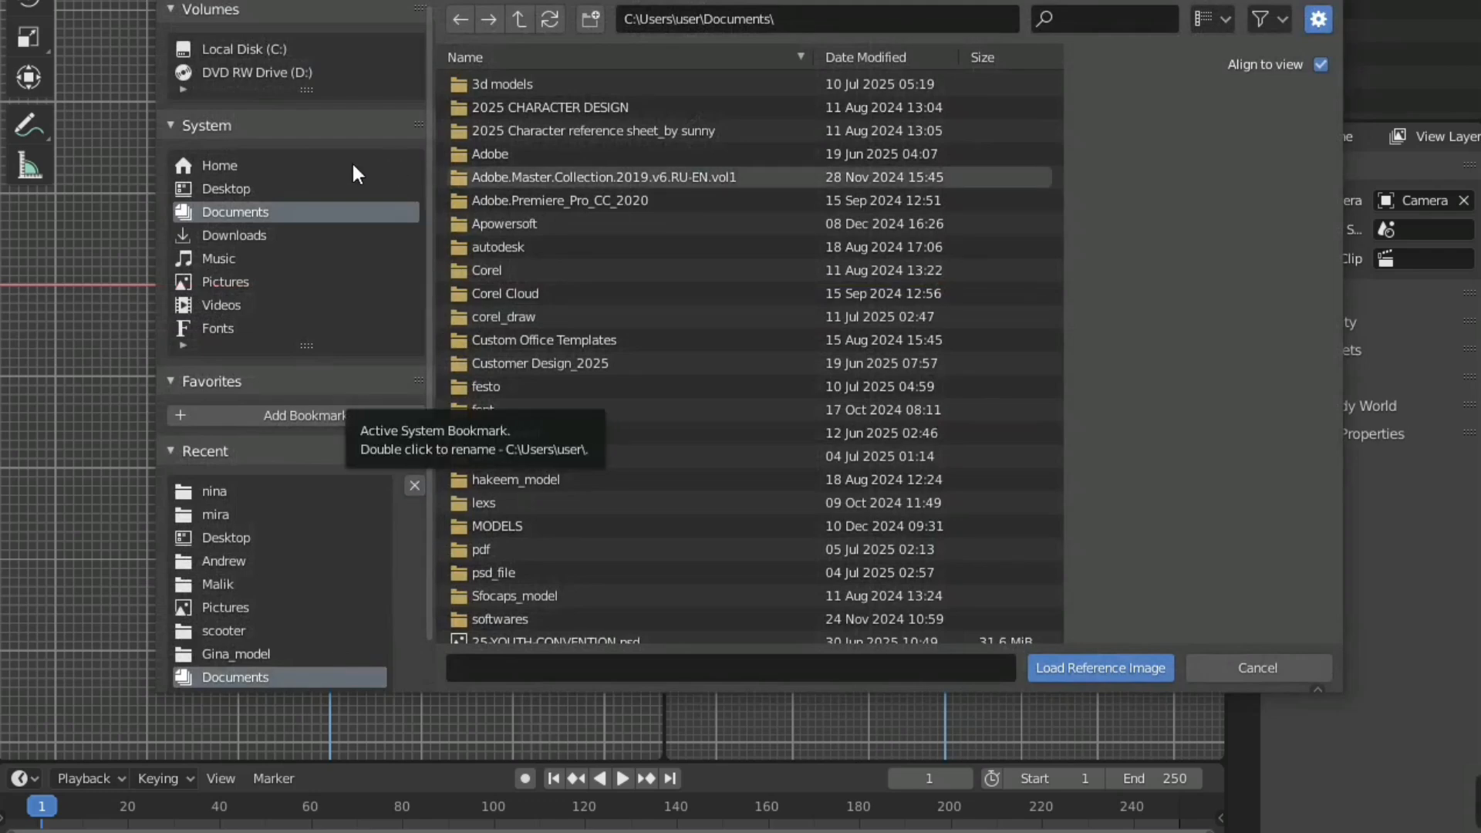
click(492, 85)
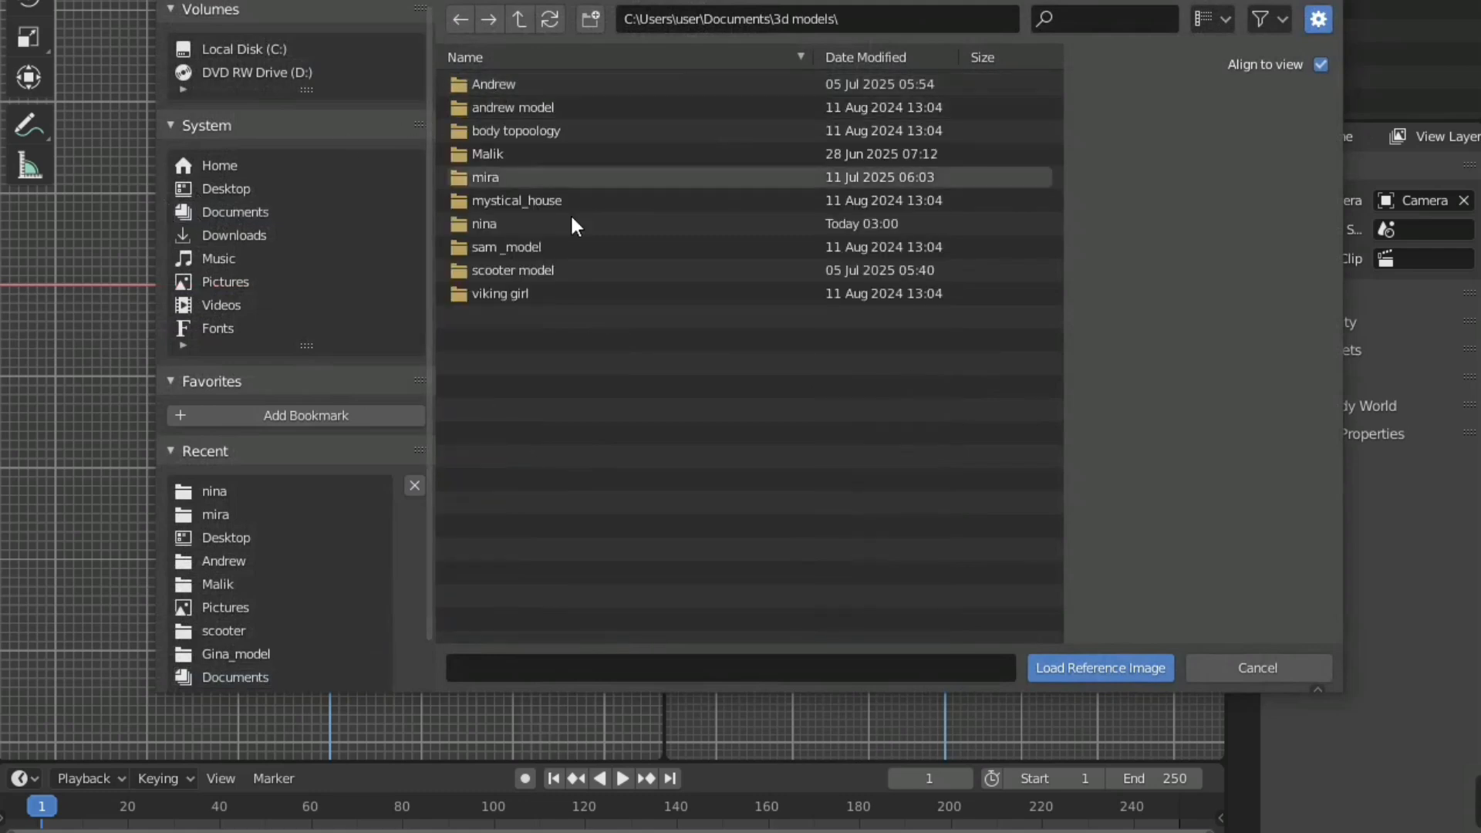
click(497, 224)
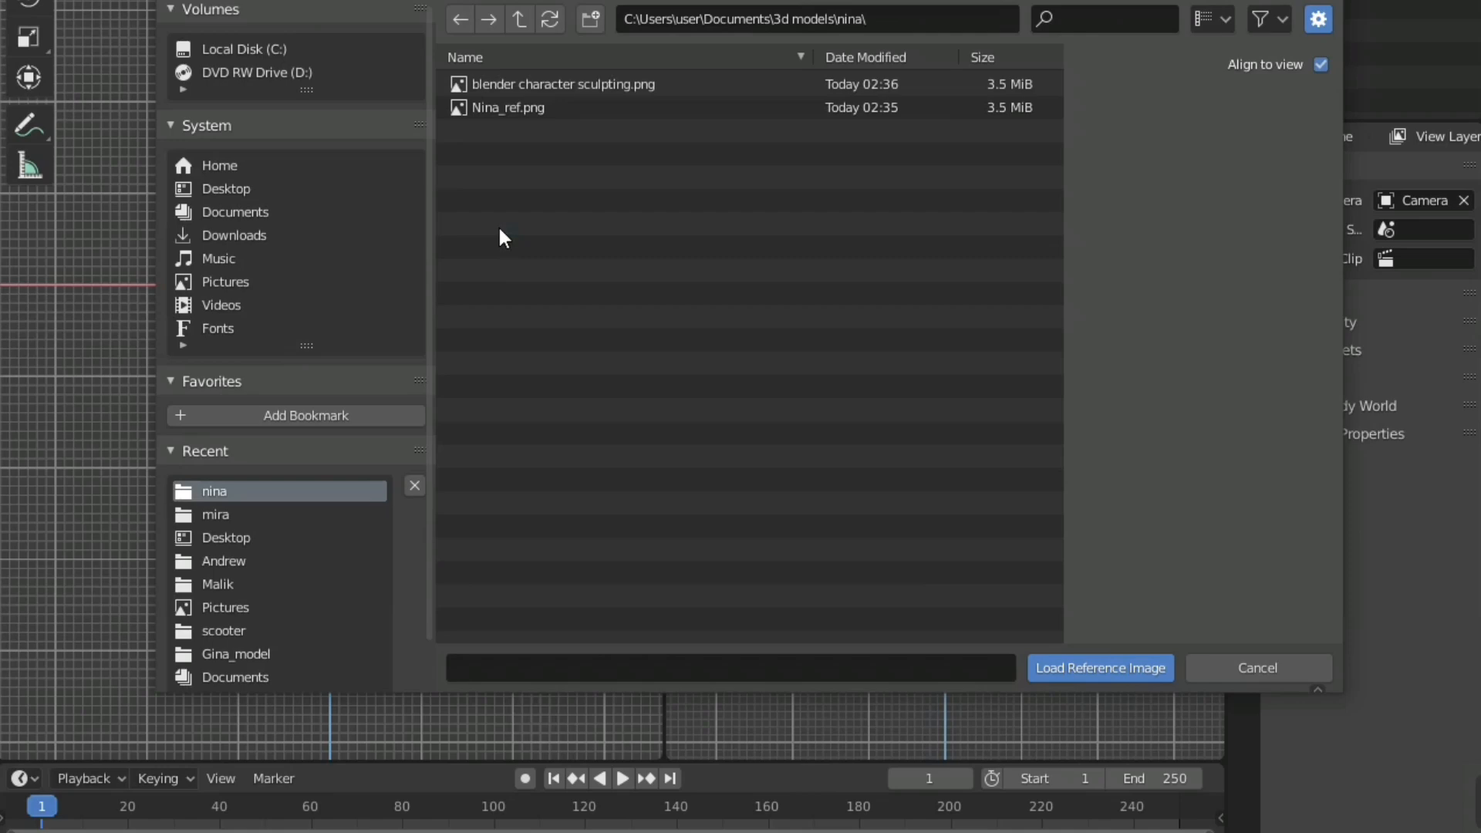
click(536, 109)
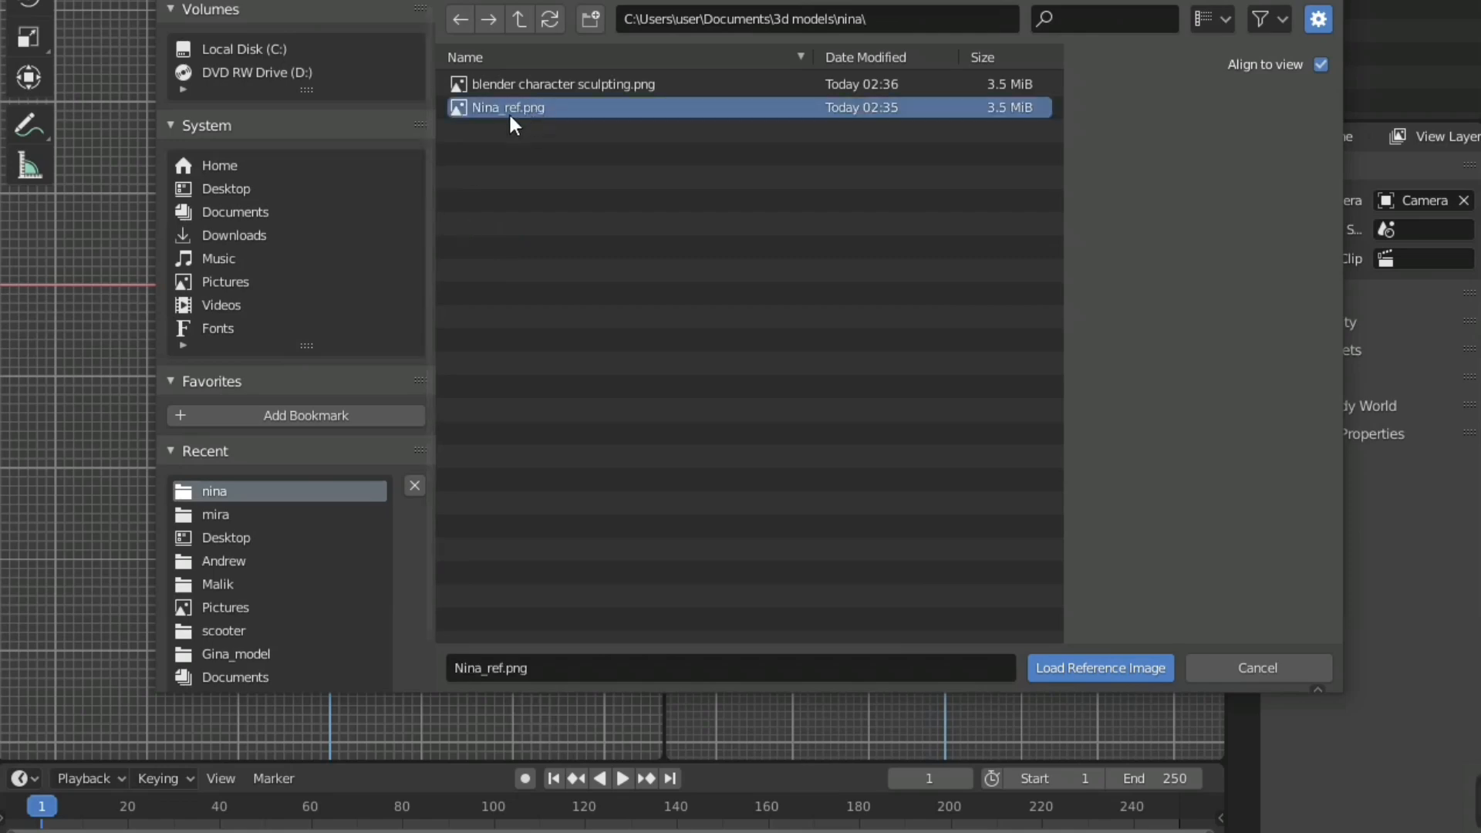
click(1058, 668)
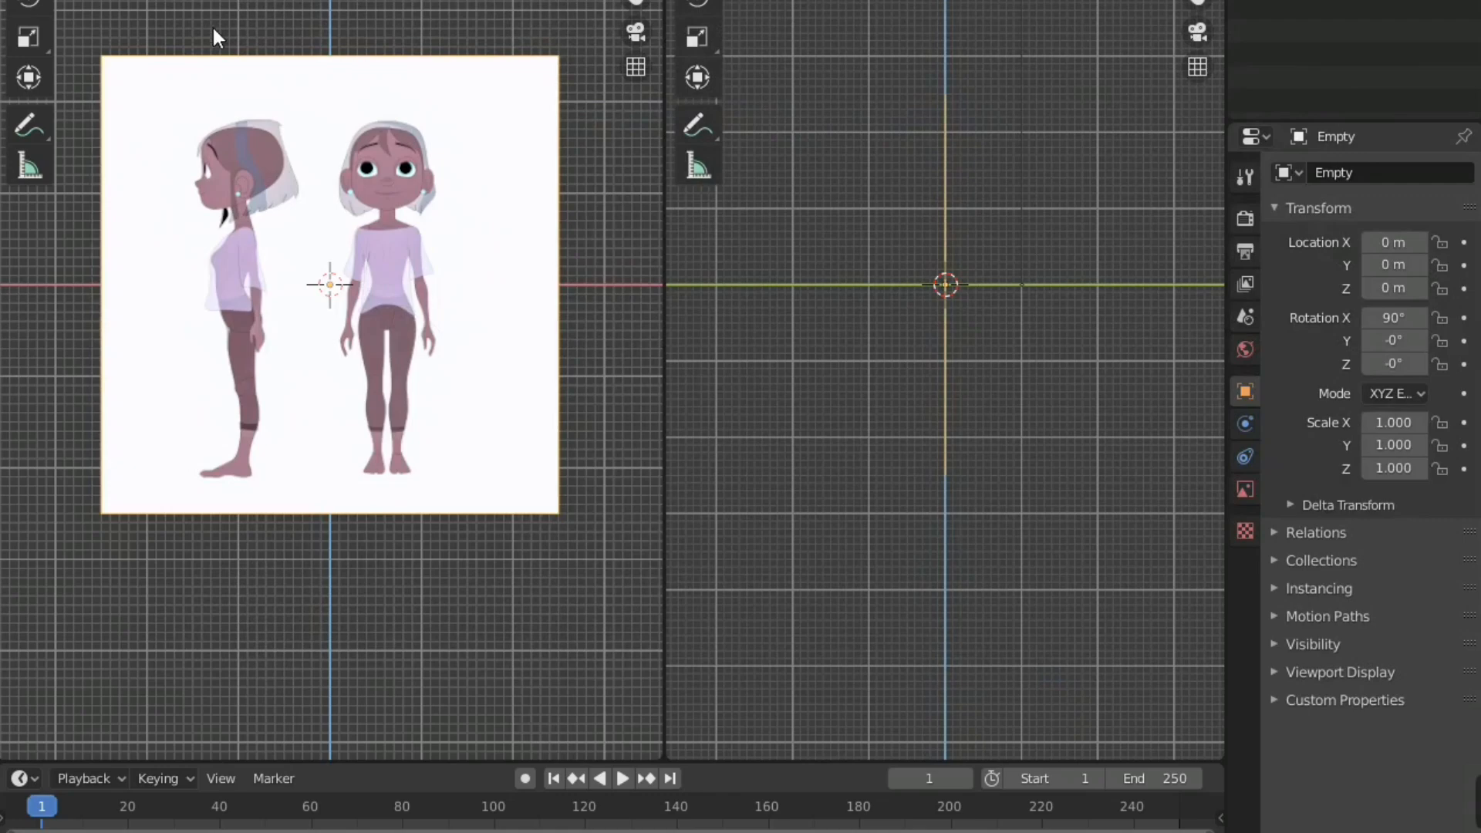
- Move the front reference image back along Y to about 6.04 m and return to the front view
scroll(400, 439, down, 4)
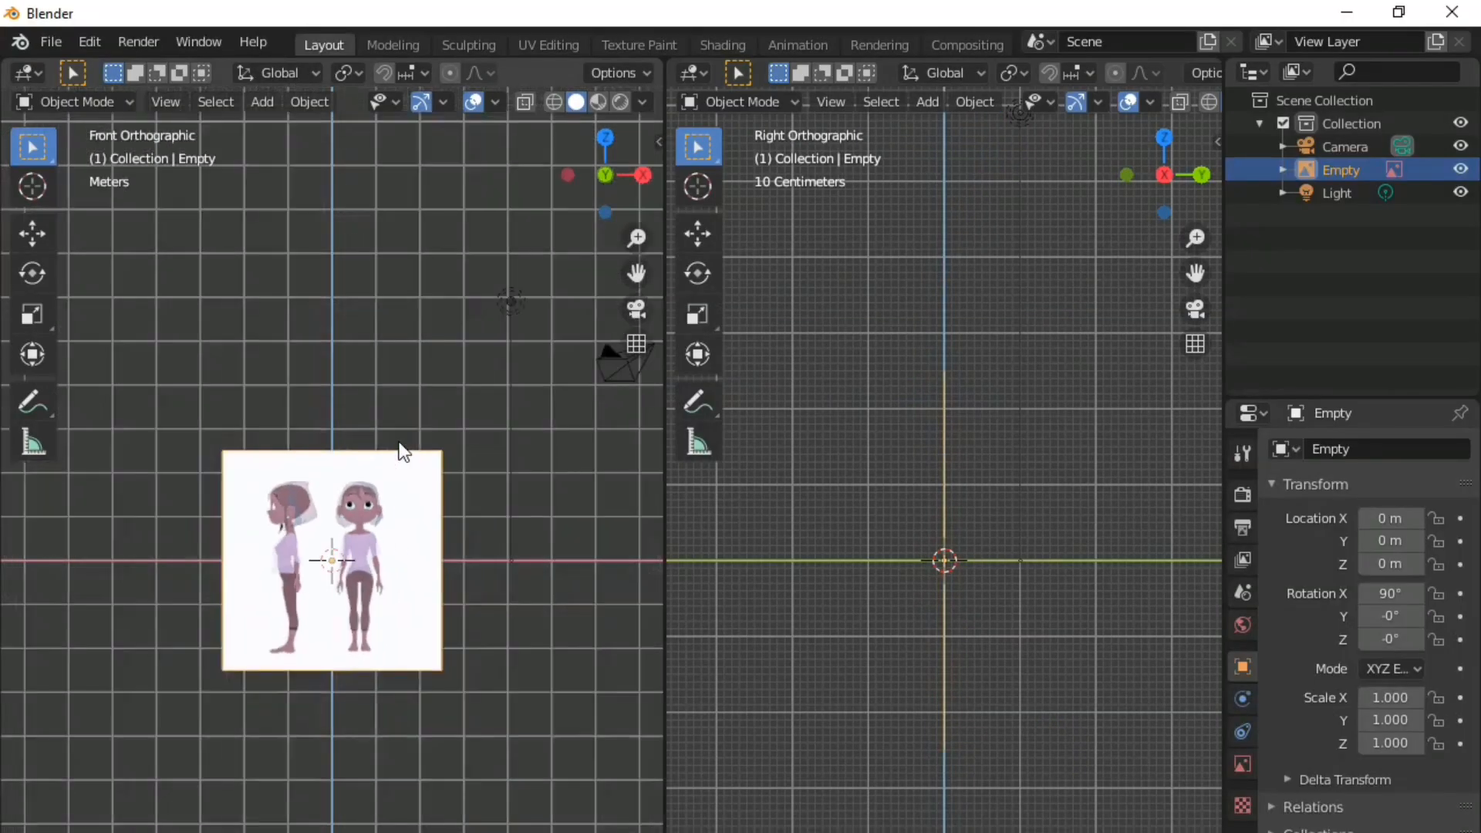
middle_drag(339, 424, 343, 561)
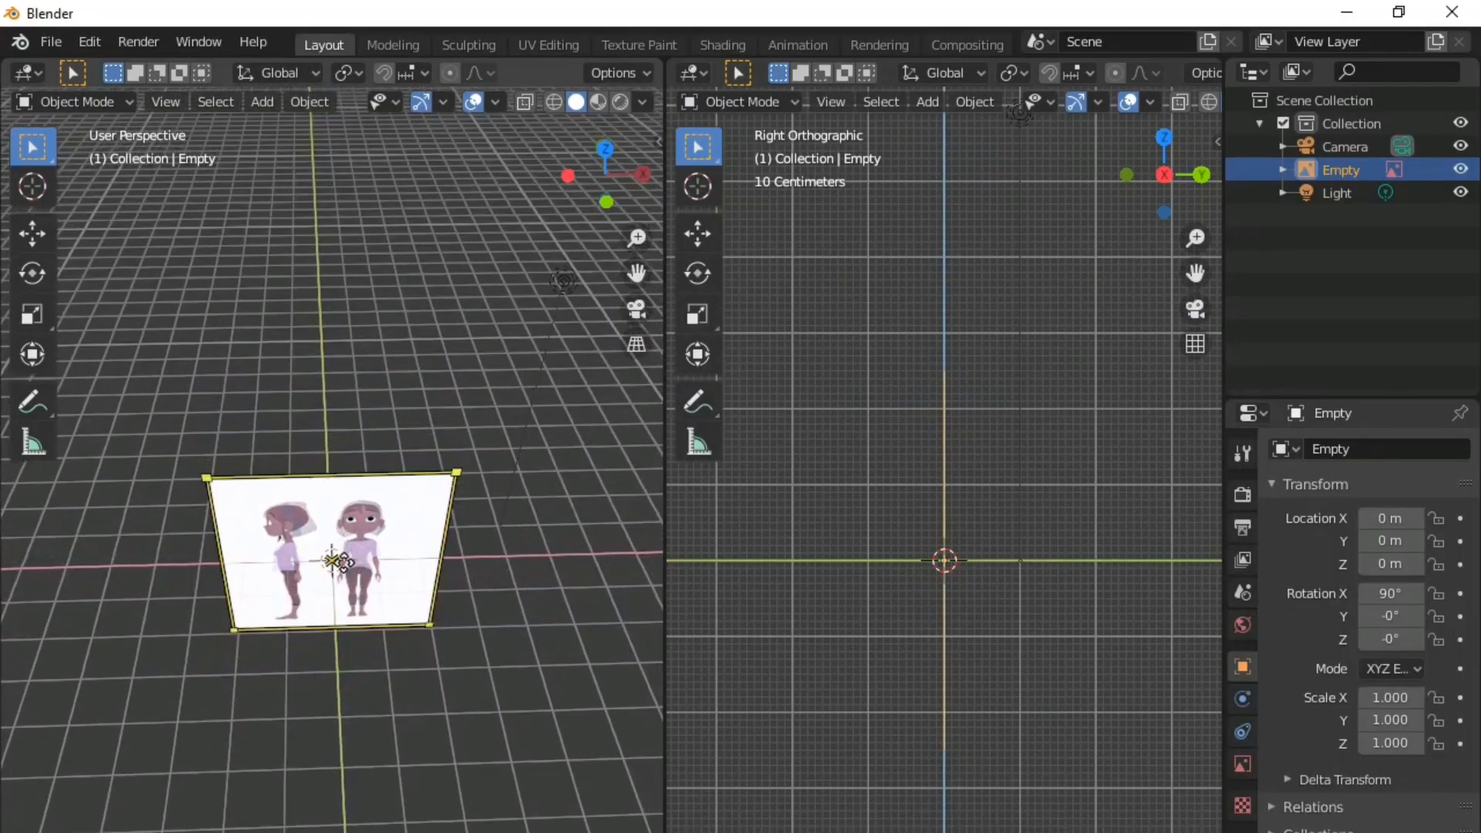
click(32, 233)
middle_drag(193, 570, 422, 539)
drag(424, 543, 241, 618)
middle_drag(241, 618, 194, 569)
drag(561, 531, 636, 547)
key(KP_1)
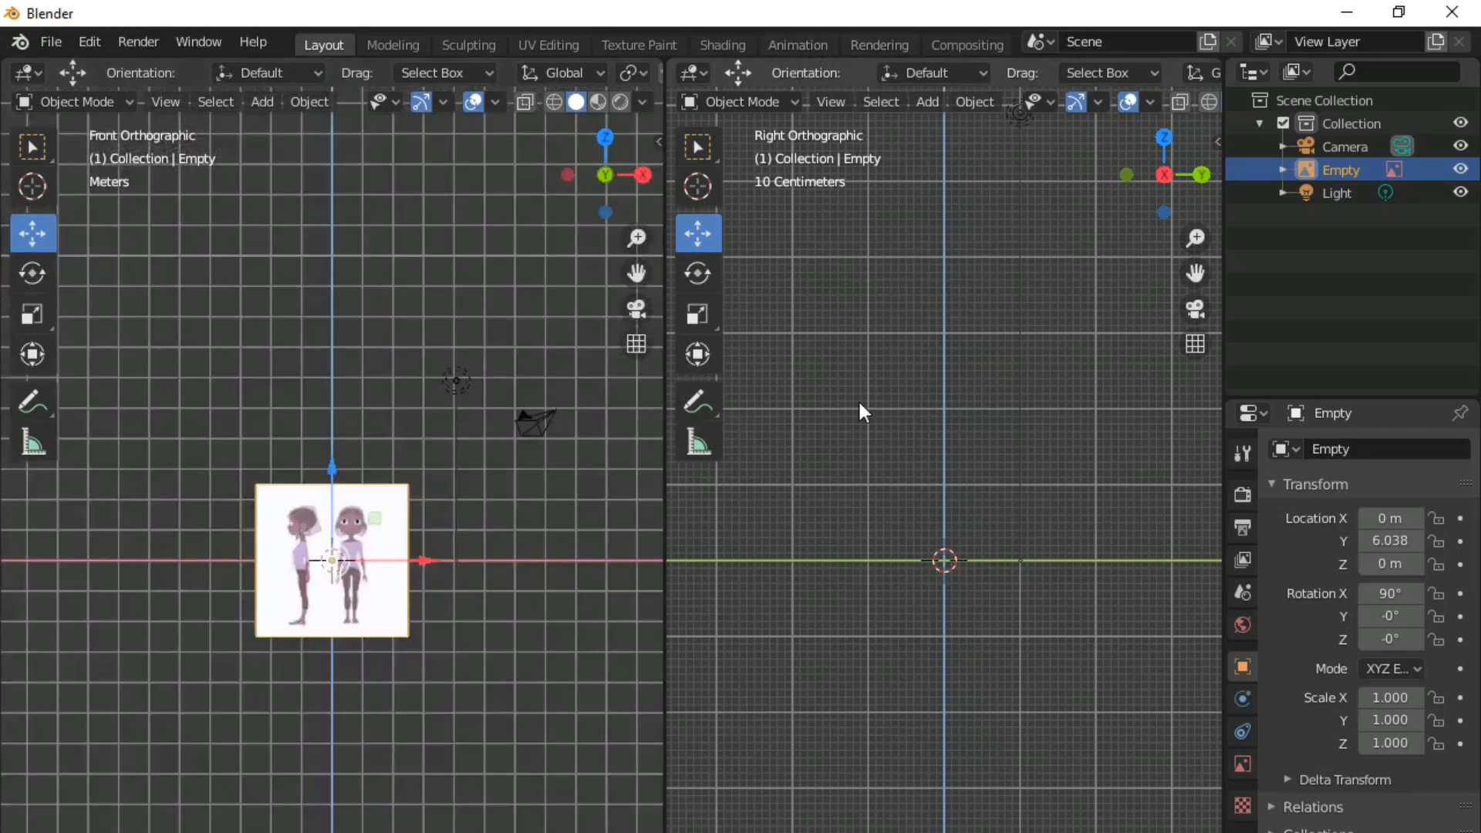
- Add Nina_ref.png as a second reference image aligned to the right orthographic view
click(896, 604)
key(shift+a)
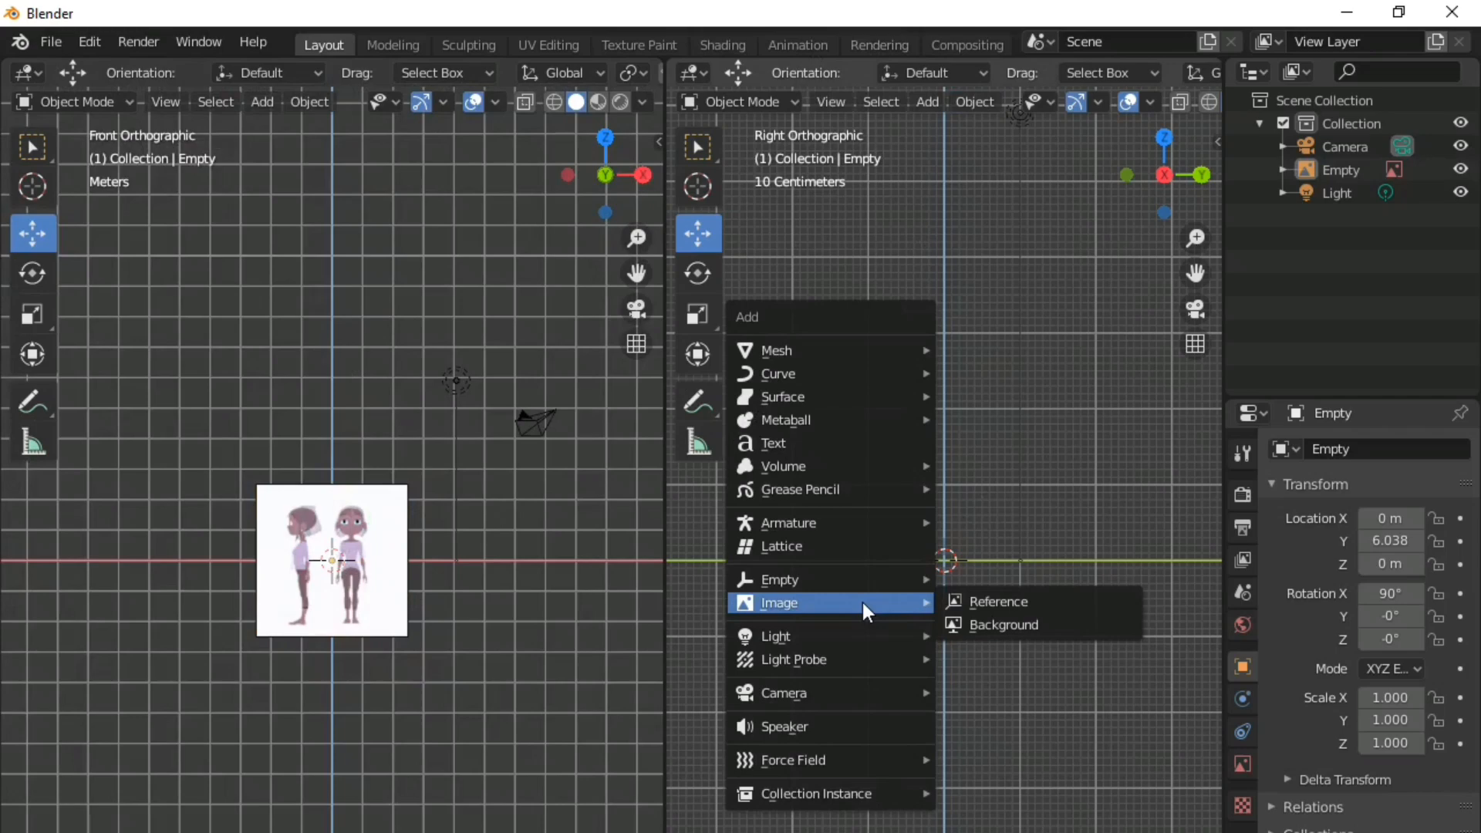
click(1066, 604)
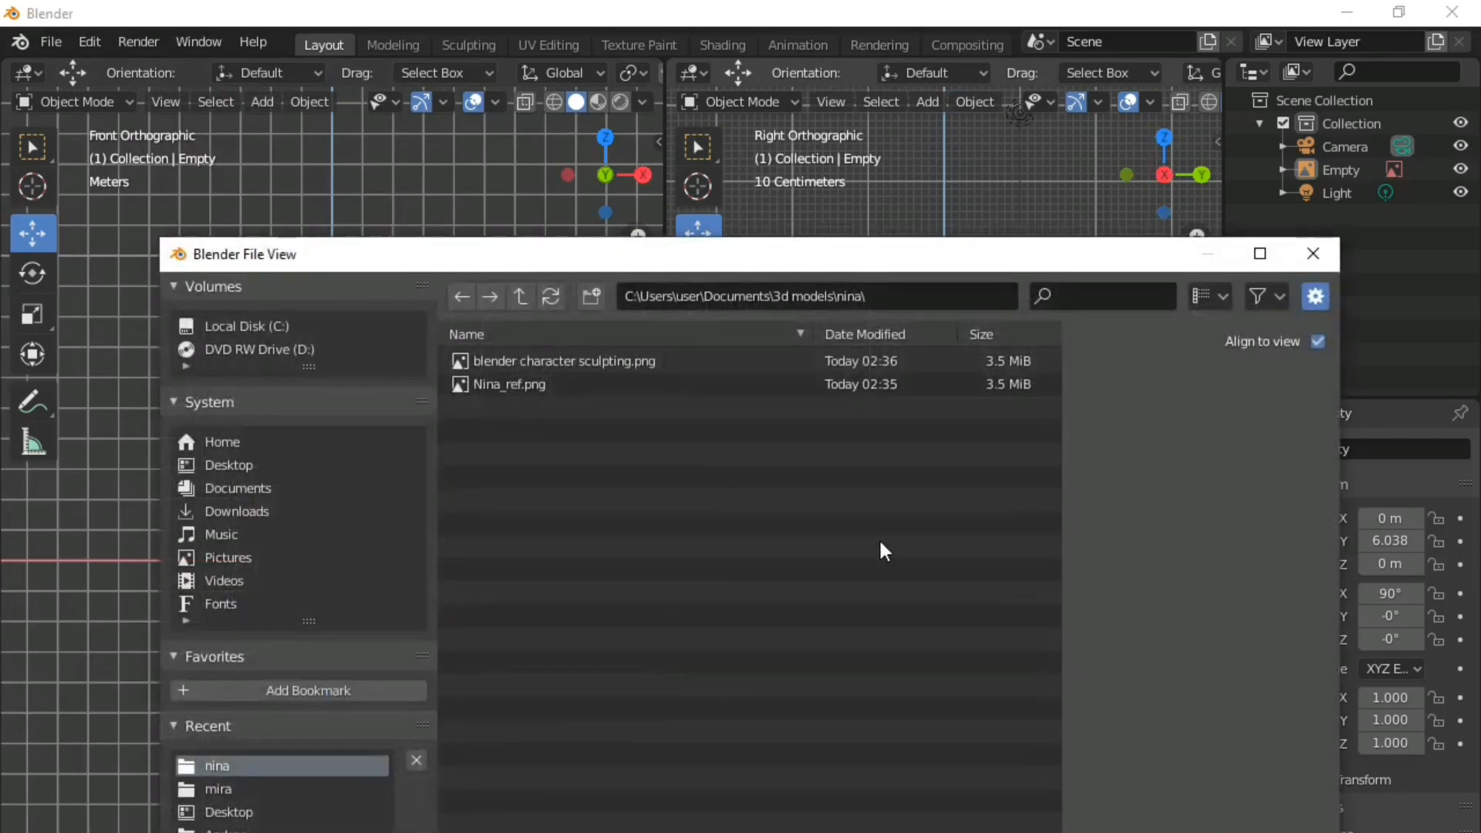
click(572, 384)
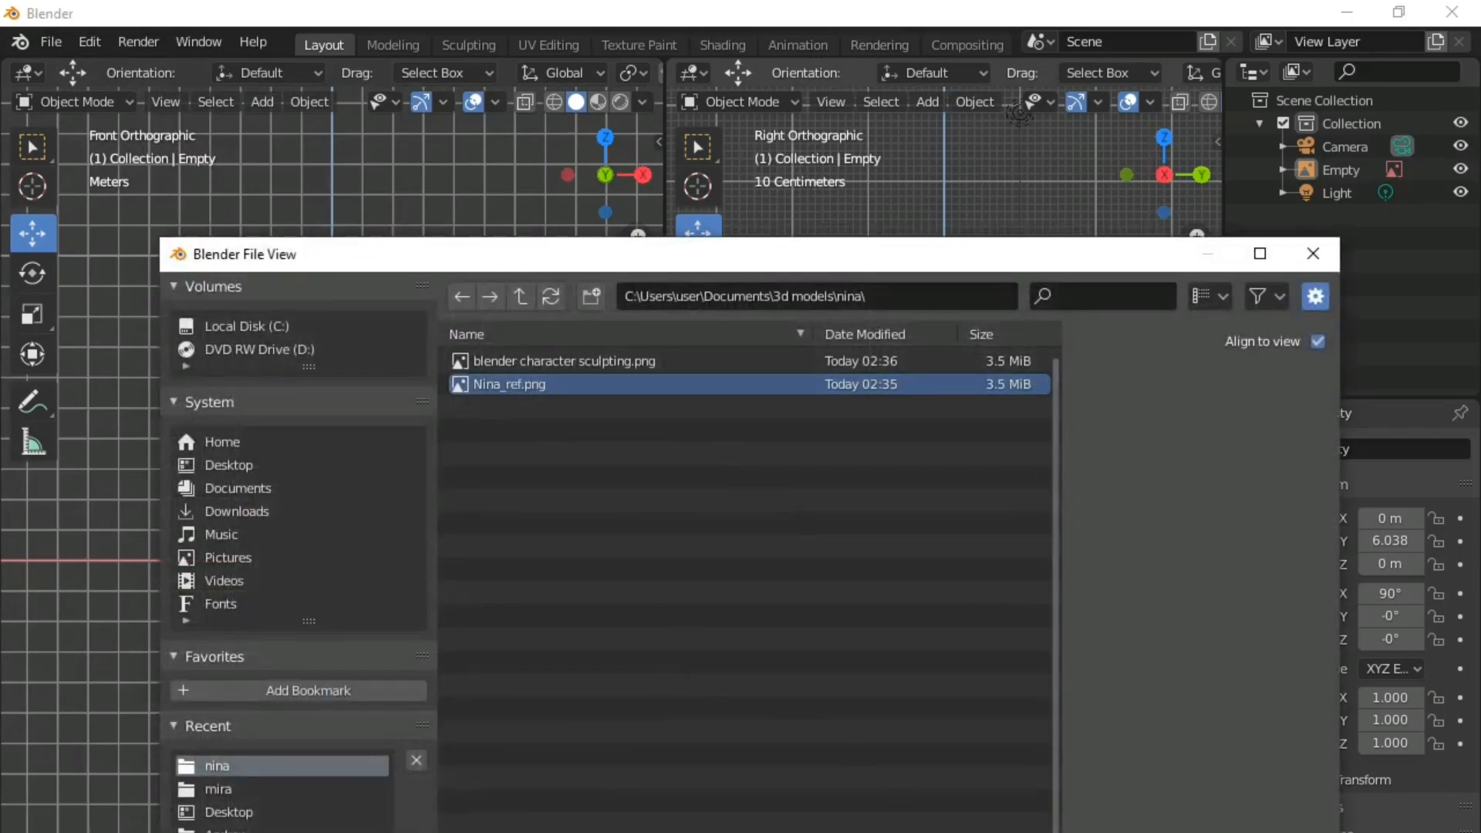
key(Return)
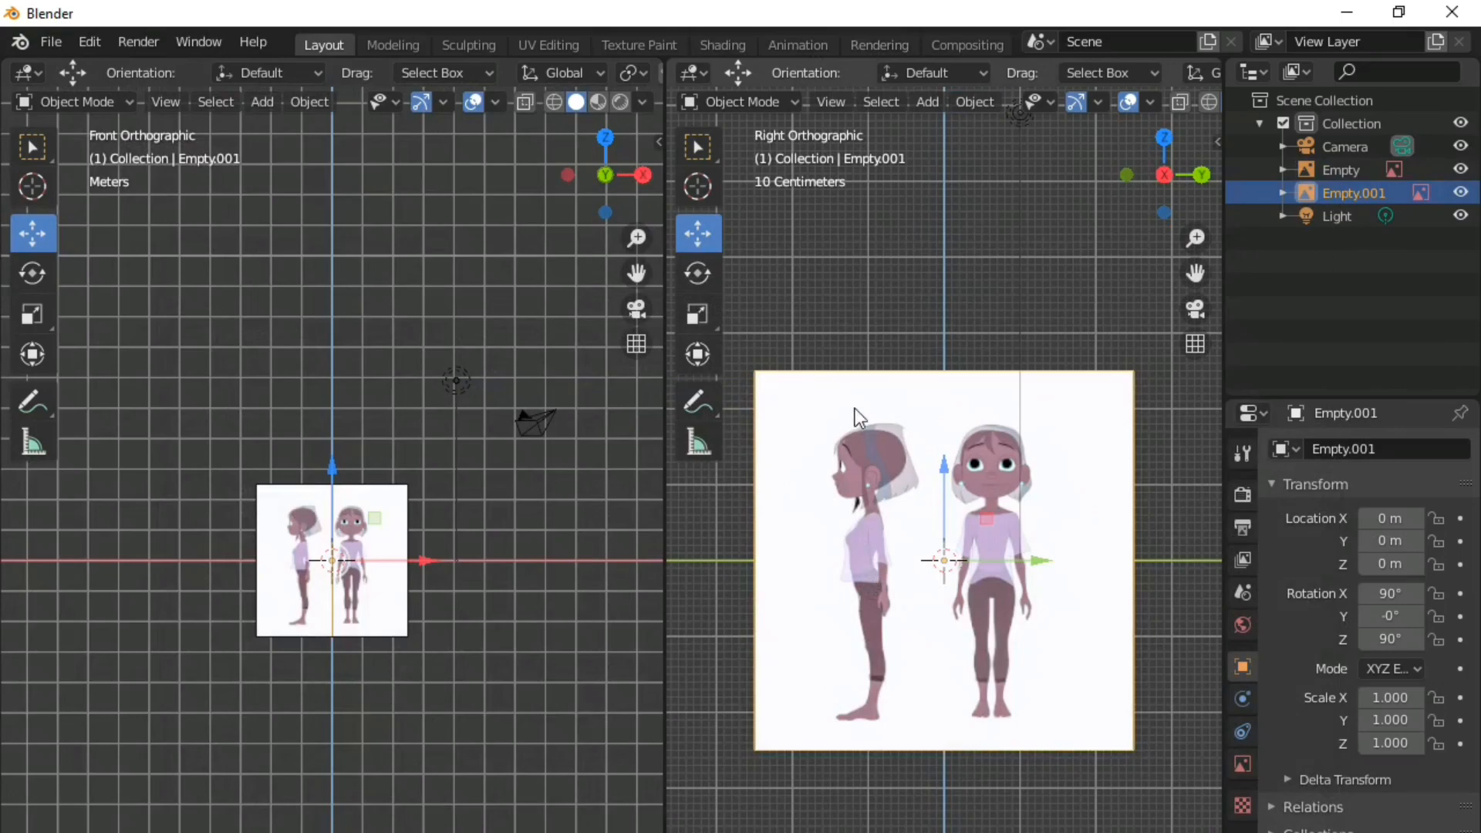
- Move the side reference image along X to about -8.64 m and return to the right view
middle_drag(922, 525, 1021, 665)
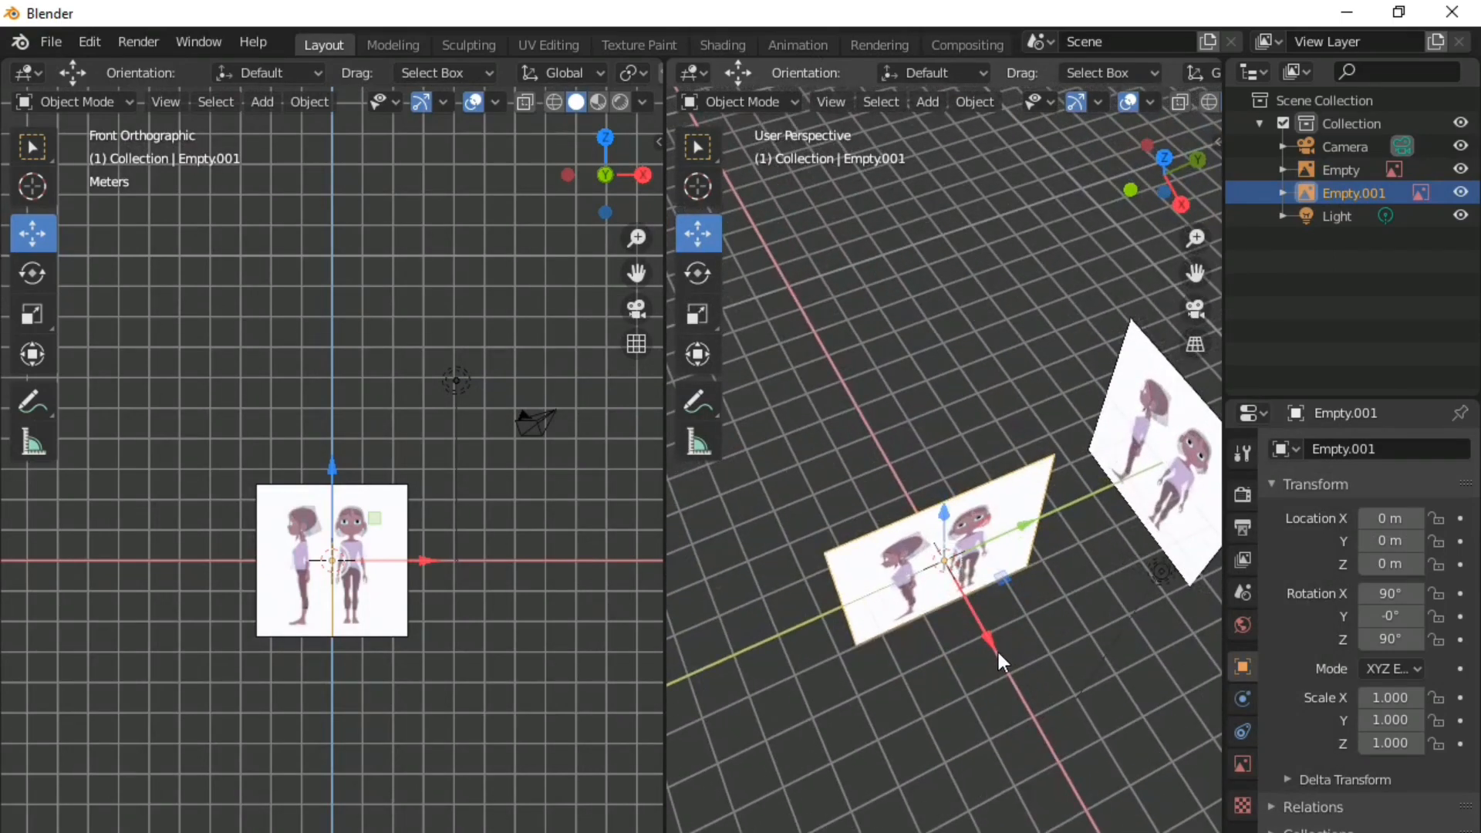
drag(994, 650, 835, 430)
key(KP_3)
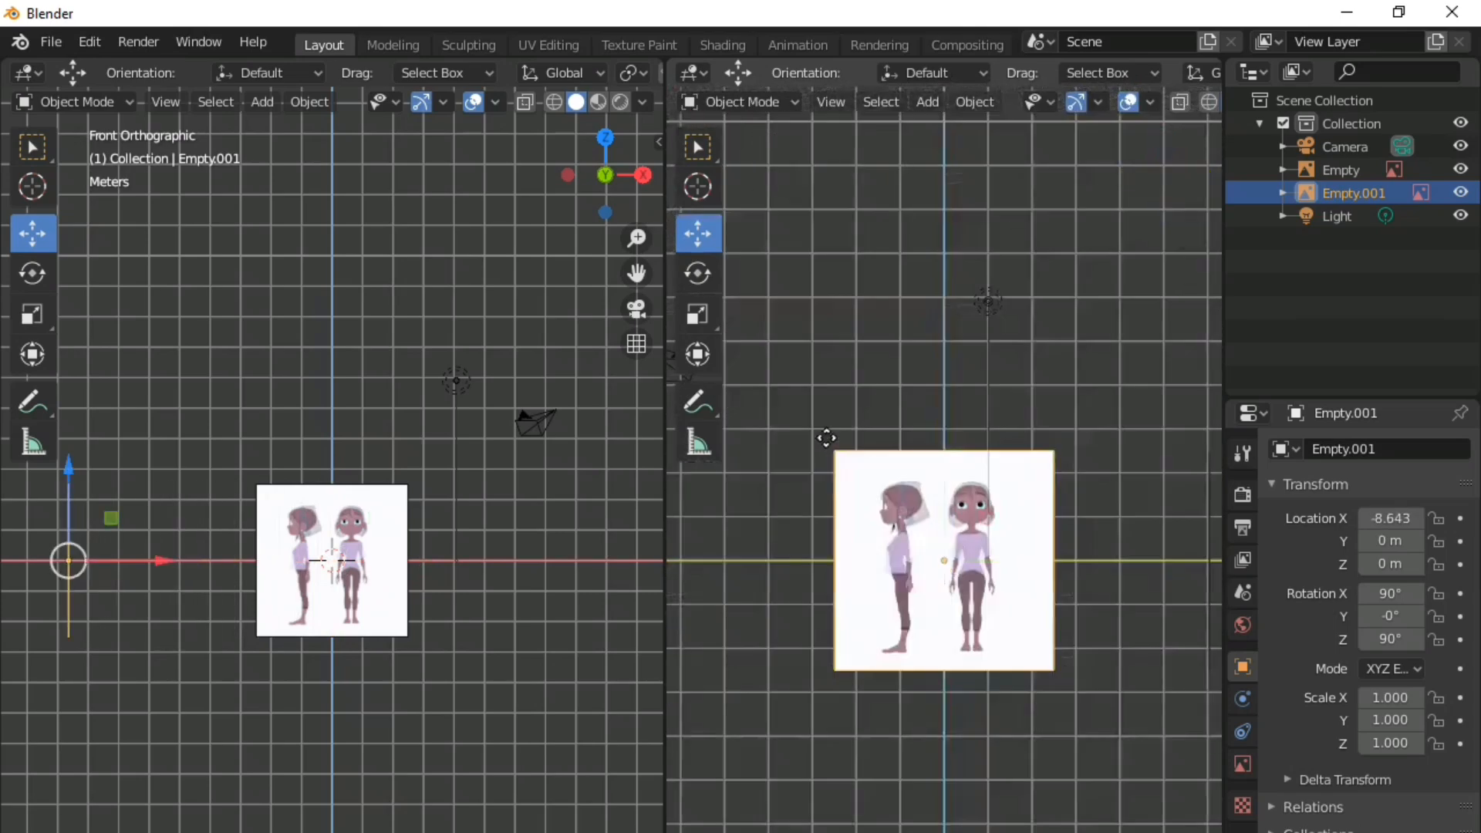
scroll(1084, 548, up, 5)
scroll(367, 497, up, 8)
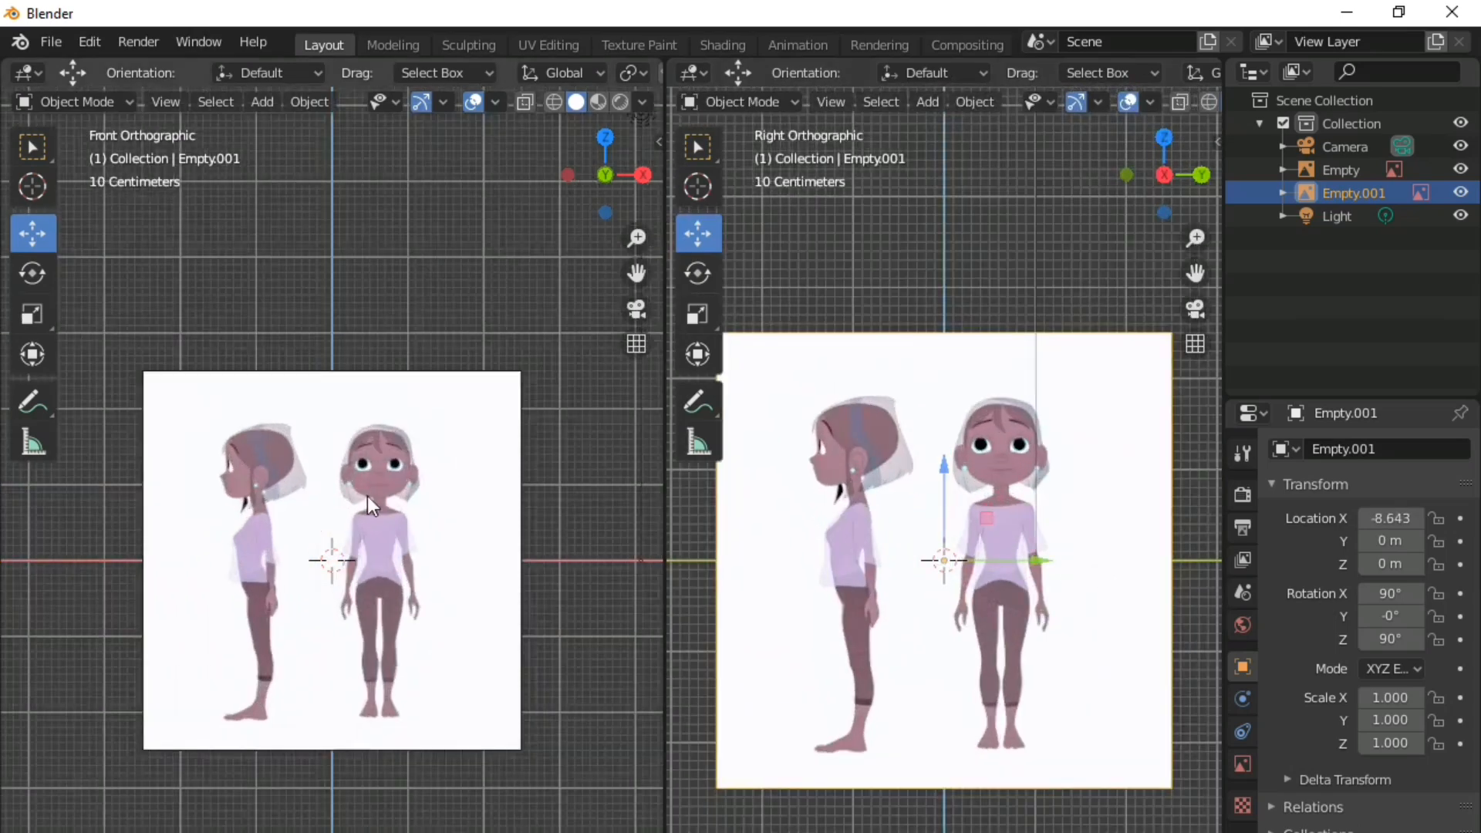
- Enable transparency for the front-view reference image
scroll(281, 526, down, 5)
click(326, 460)
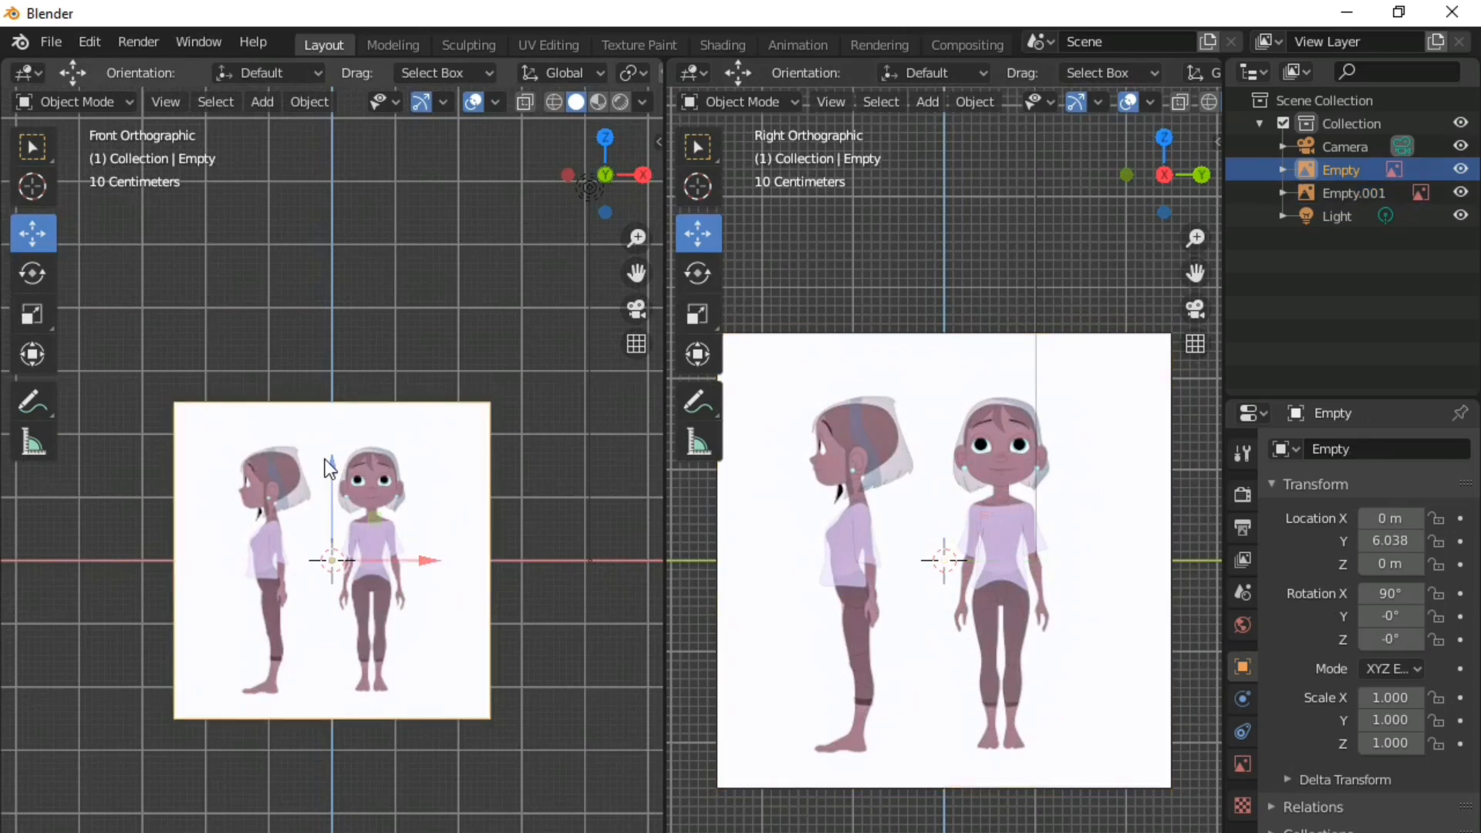
click(1241, 763)
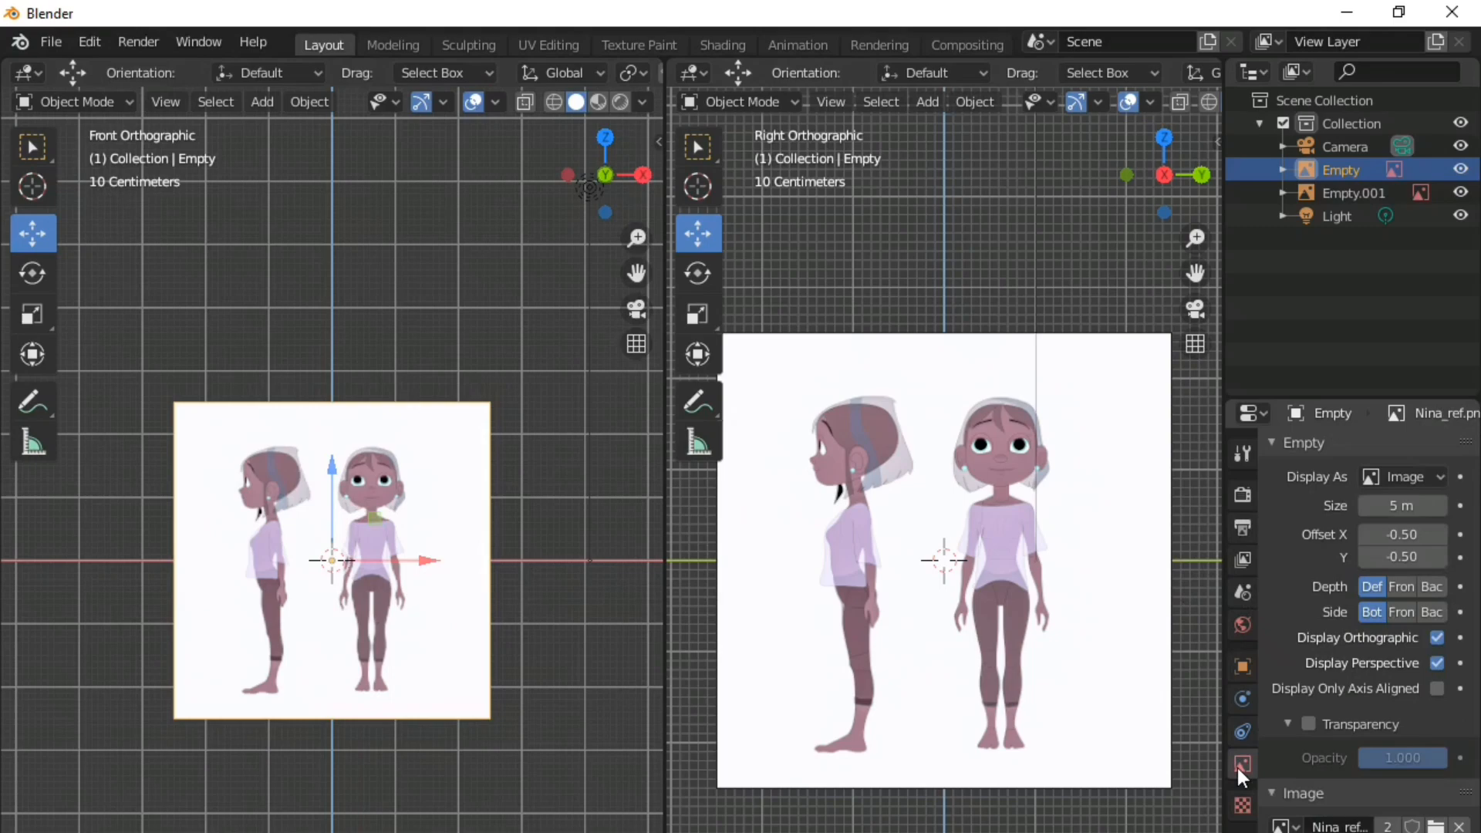
click(1309, 724)
- Move the front-view reference image along X until the front-facing figure is centred on the vertical axis
scroll(353, 455, up, 5)
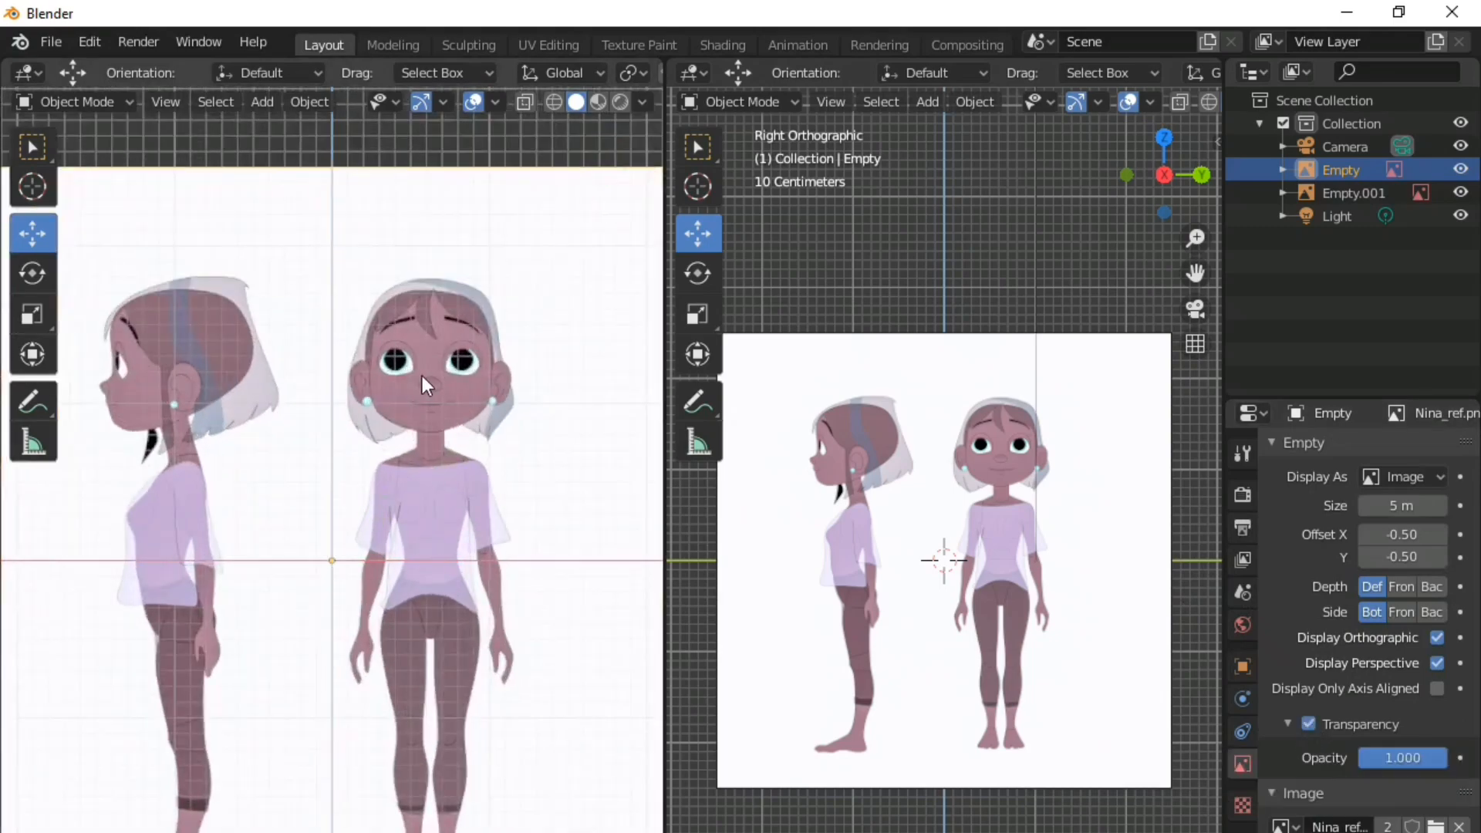
shift+middle_drag(459, 392, 407, 606)
scroll(364, 651, down, 2)
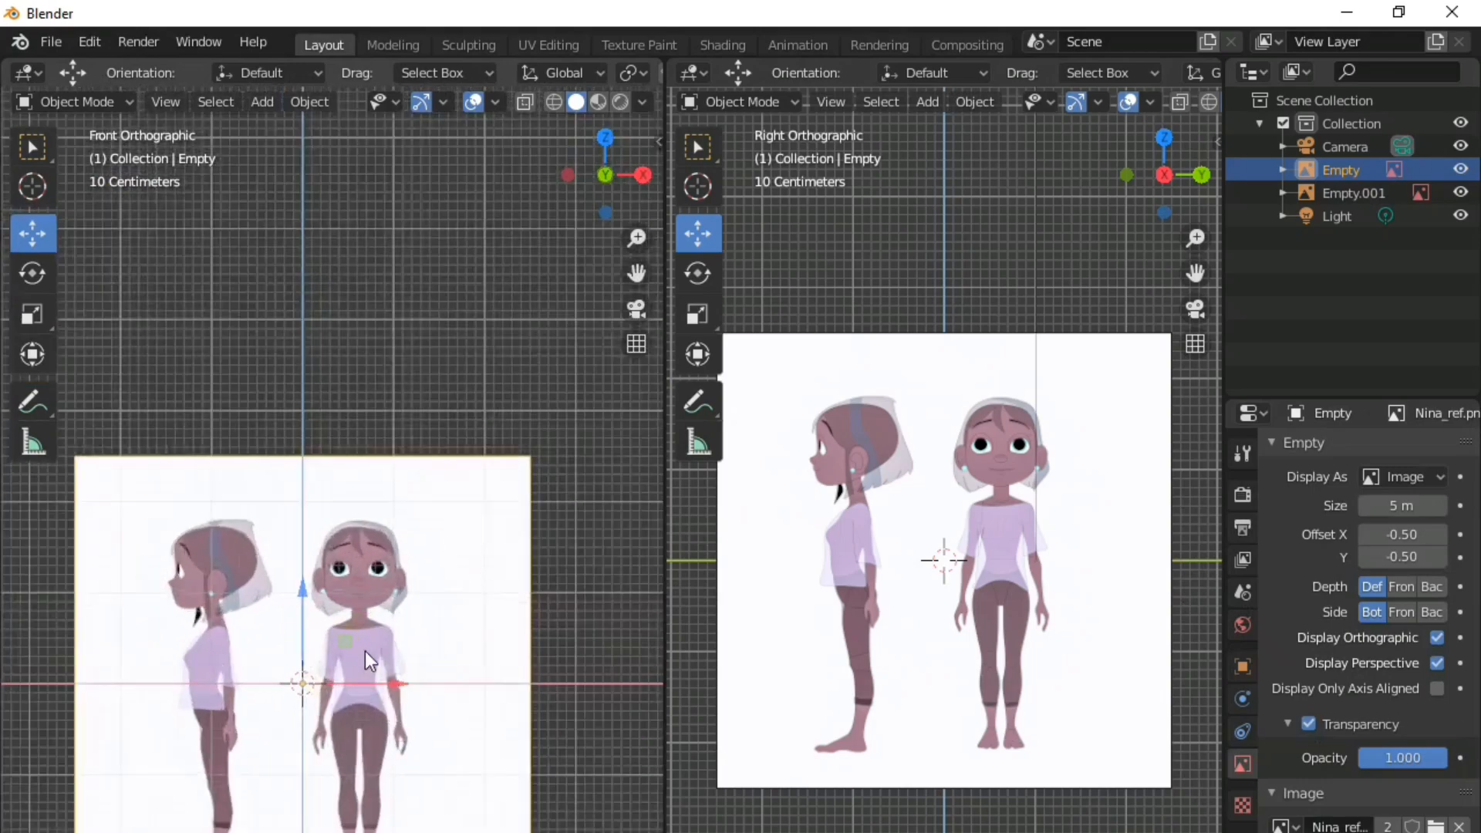
key(g)
key(x)
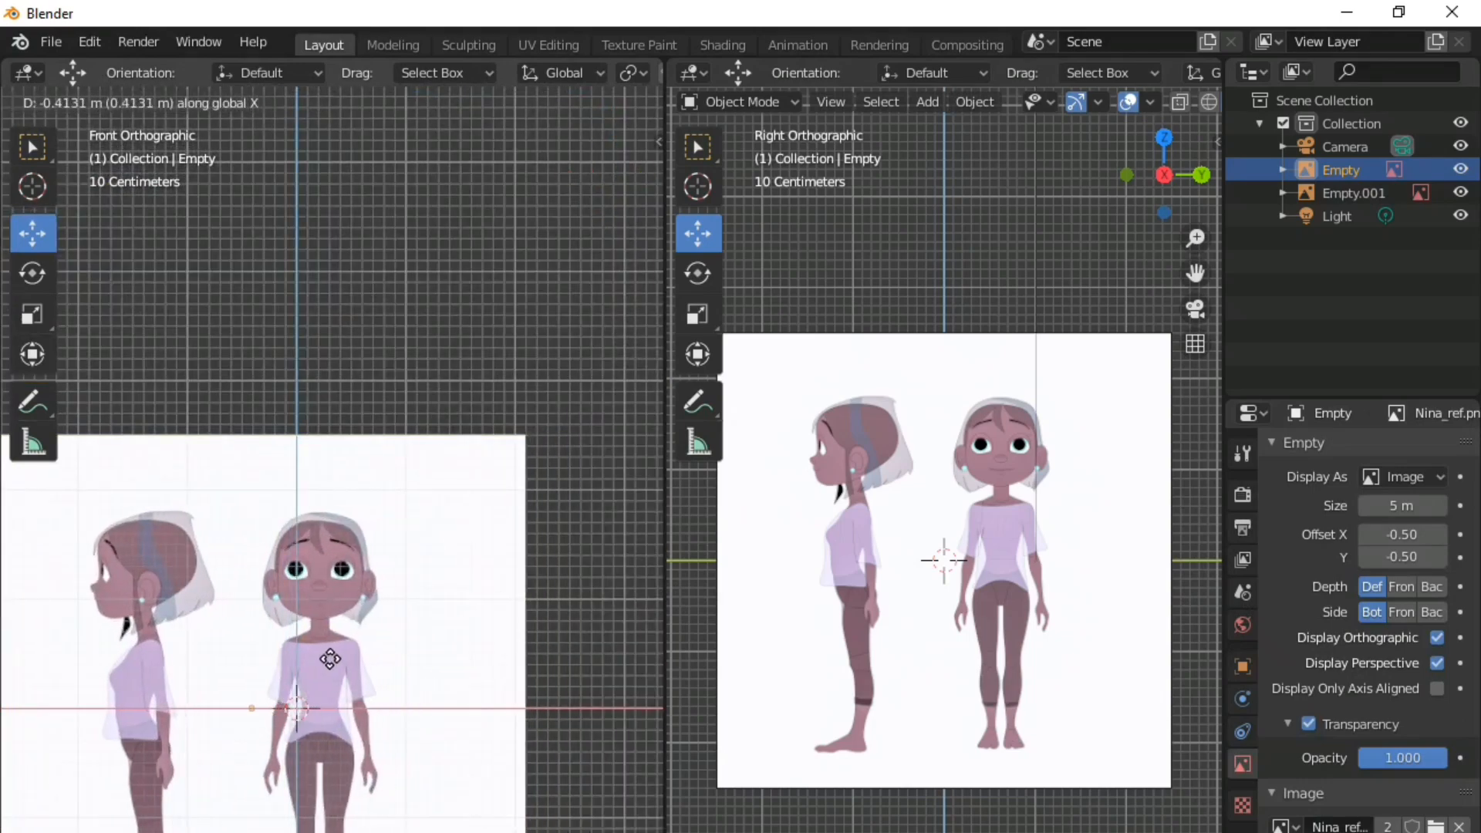
click(301, 629)
- Nudge the front-view reference image about -0.01 m along X to centre the nose on the vertical axis
scroll(295, 600, up, 8)
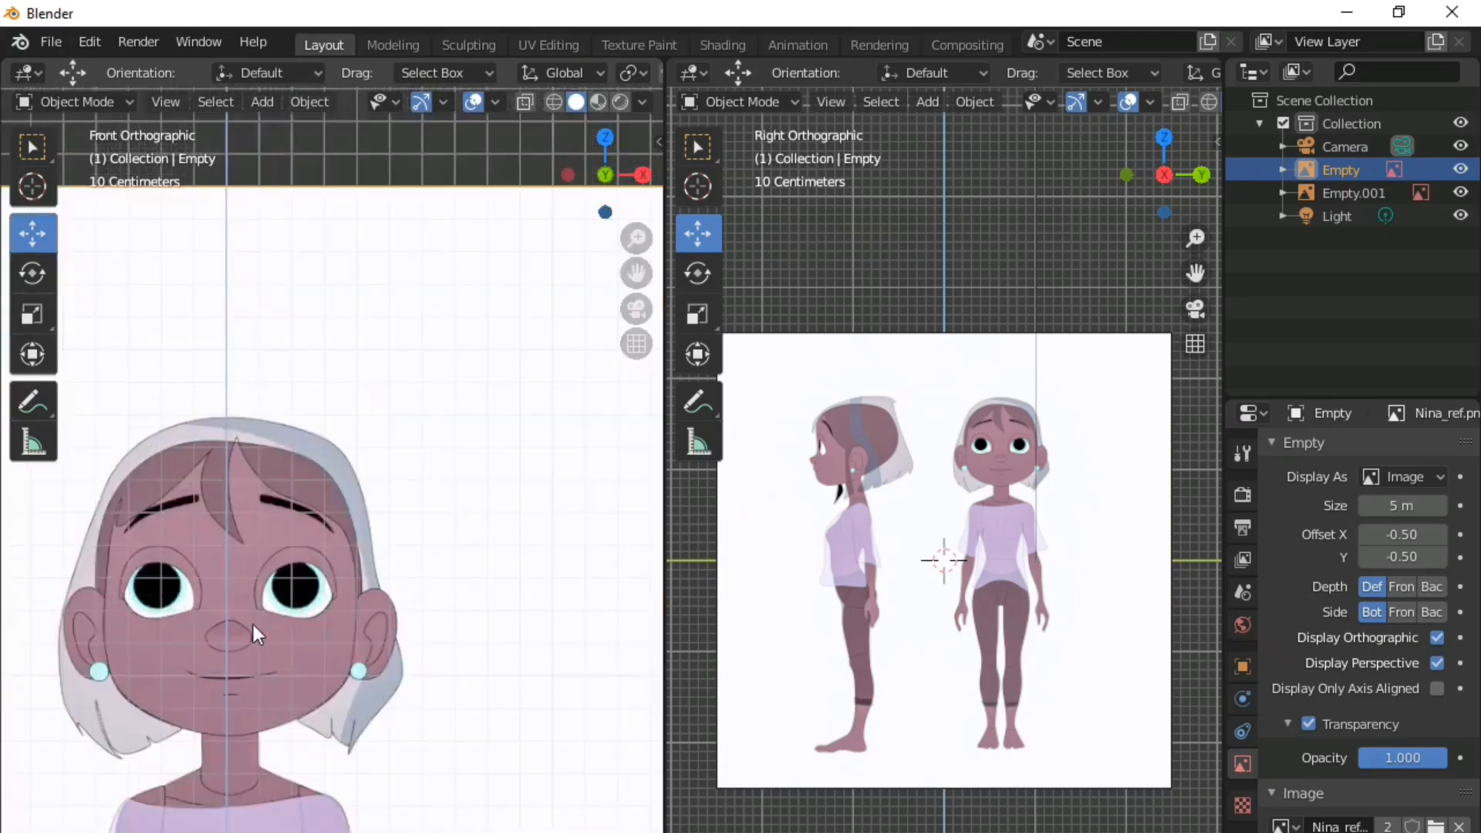
scroll(376, 627, down, 4)
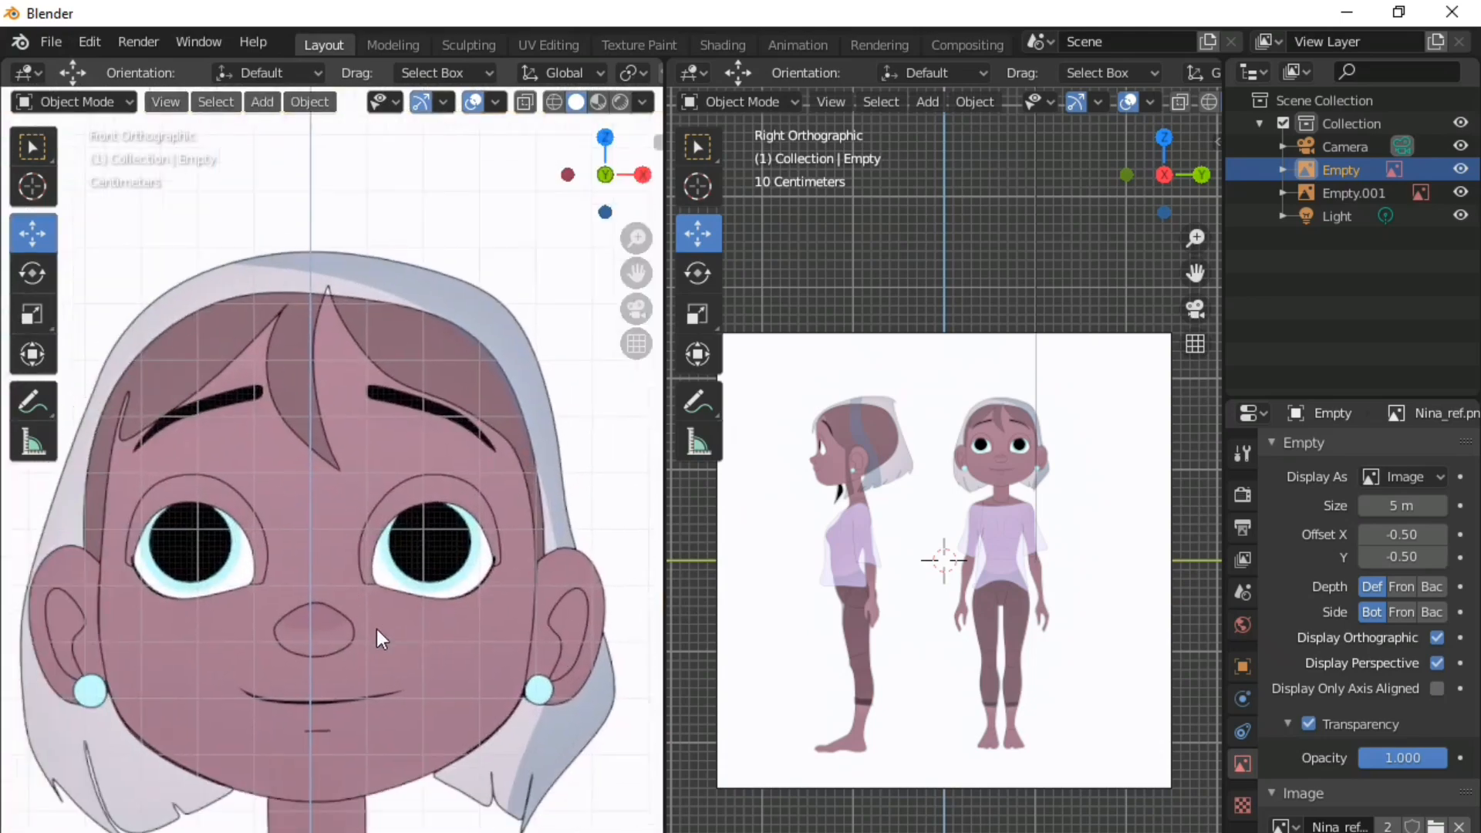
scroll(358, 543, down, 7)
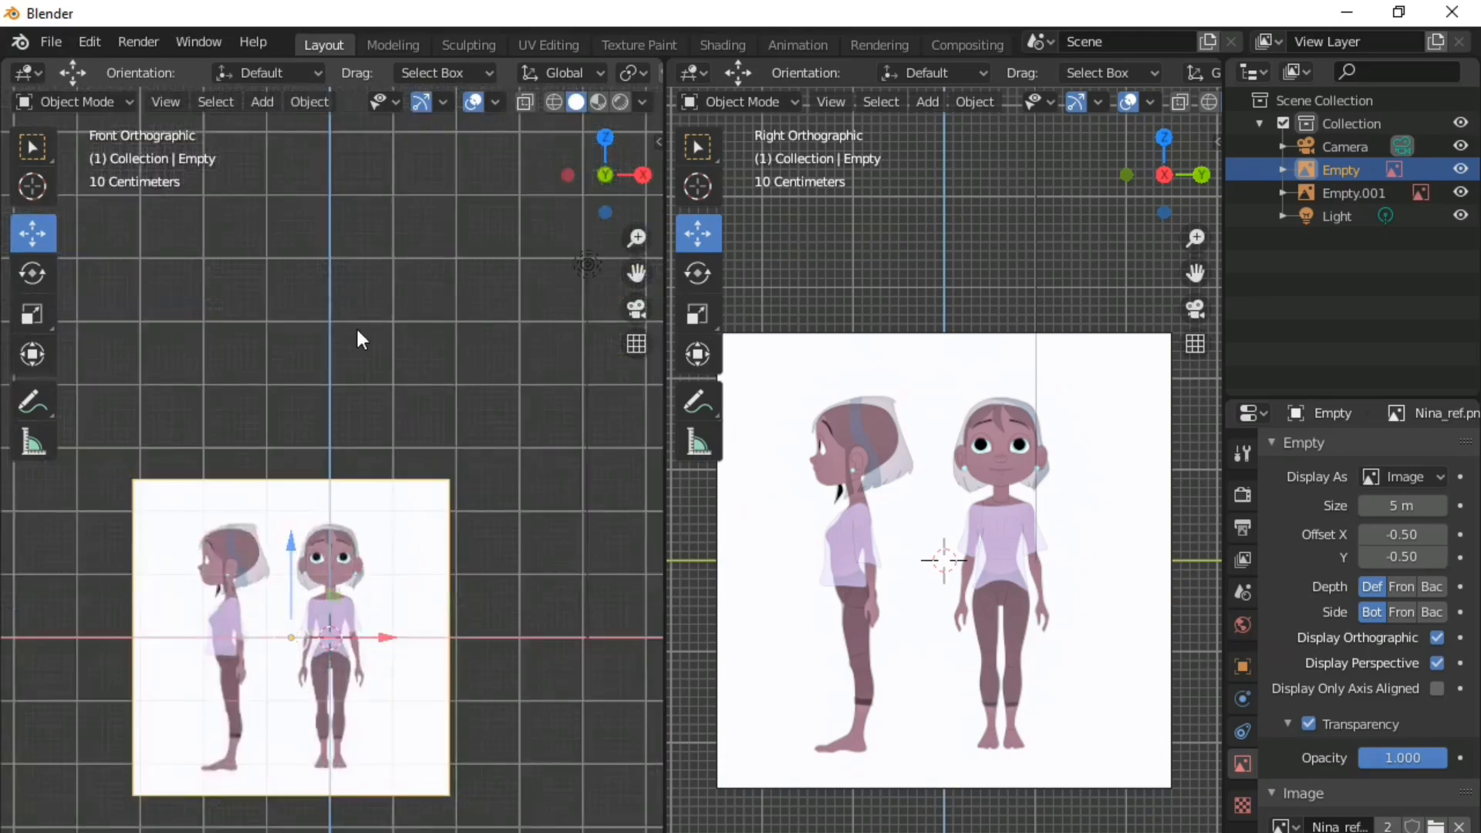
scroll(324, 440, up, 10)
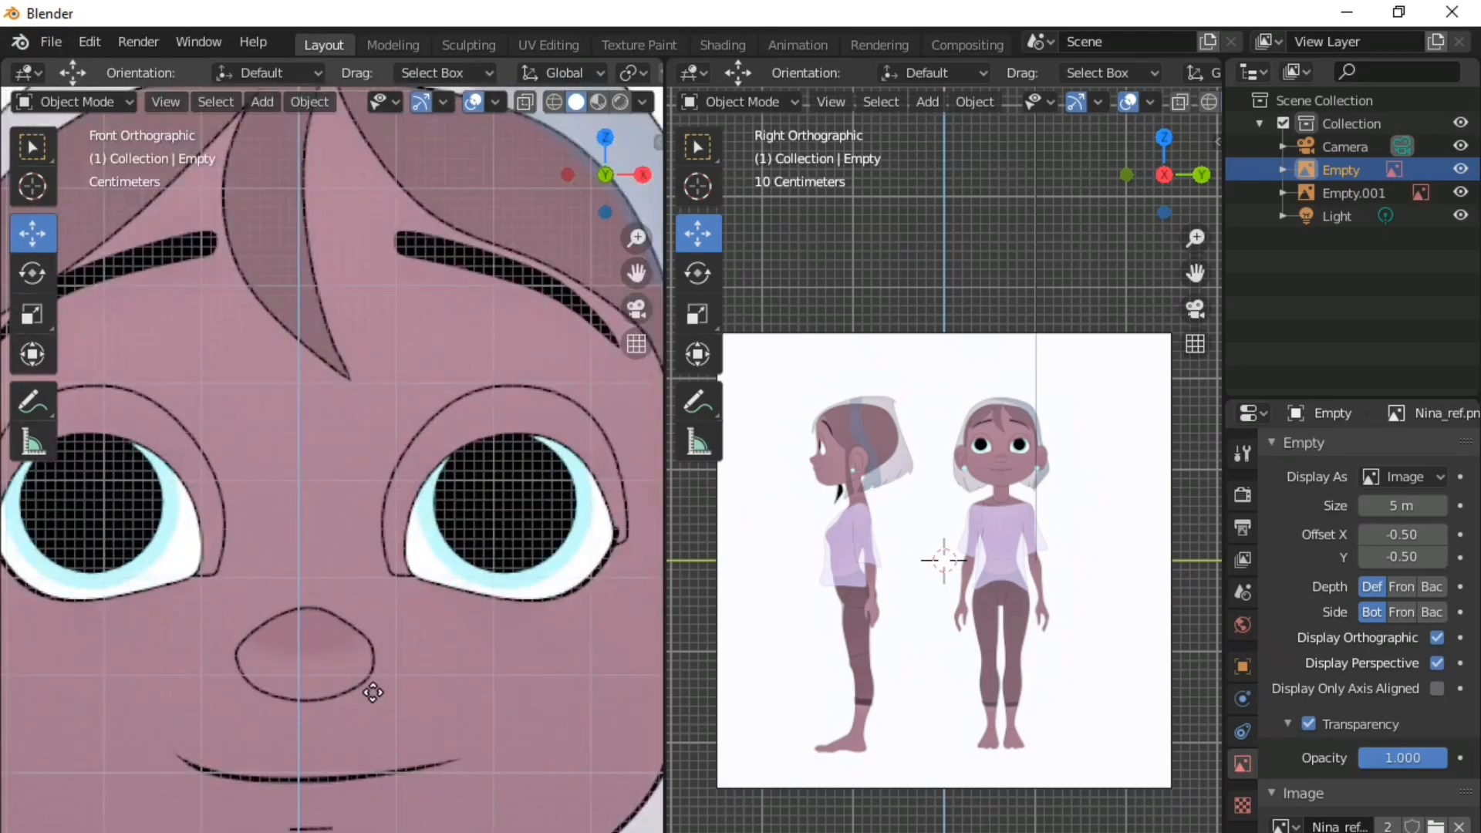
key(g)
key(x)
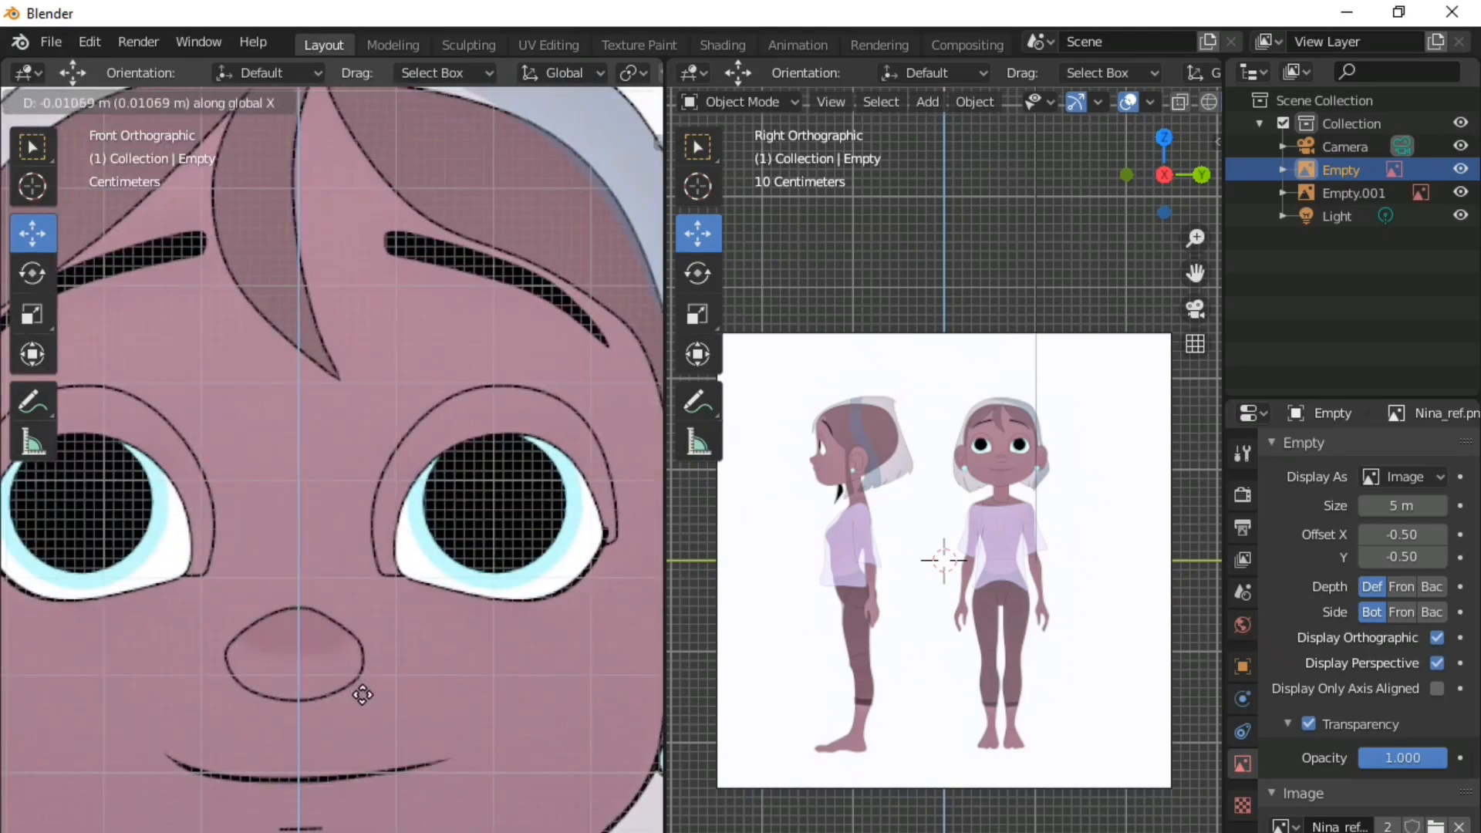
click(362, 695)
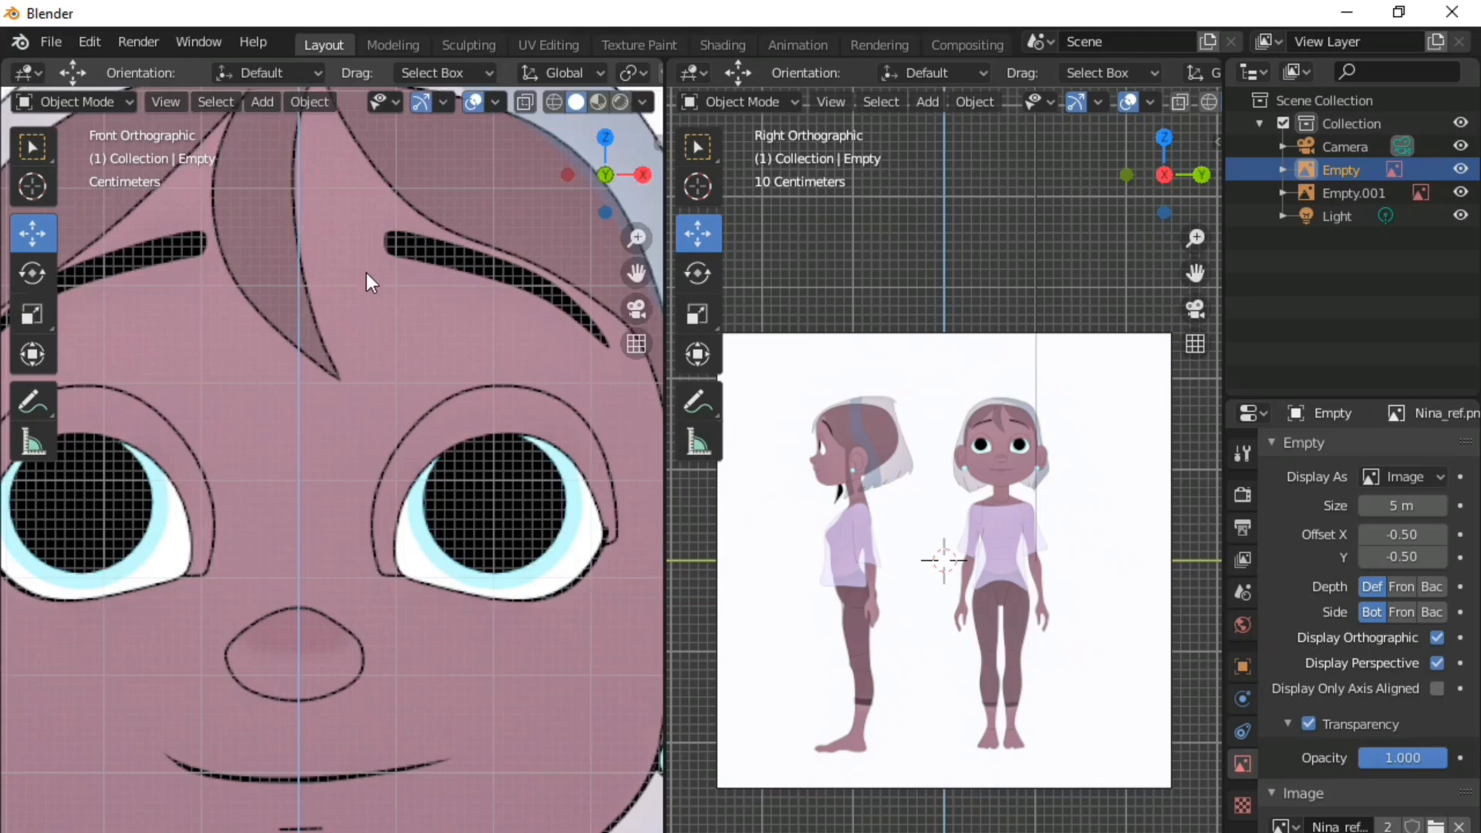
- Move the side-view reference image along Y until the side-facing figure is centred on the vertical axis
ctrl+middle_drag(368, 271, 383, 810)
scroll(314, 779, up, 5)
scroll(386, 817, down, 3)
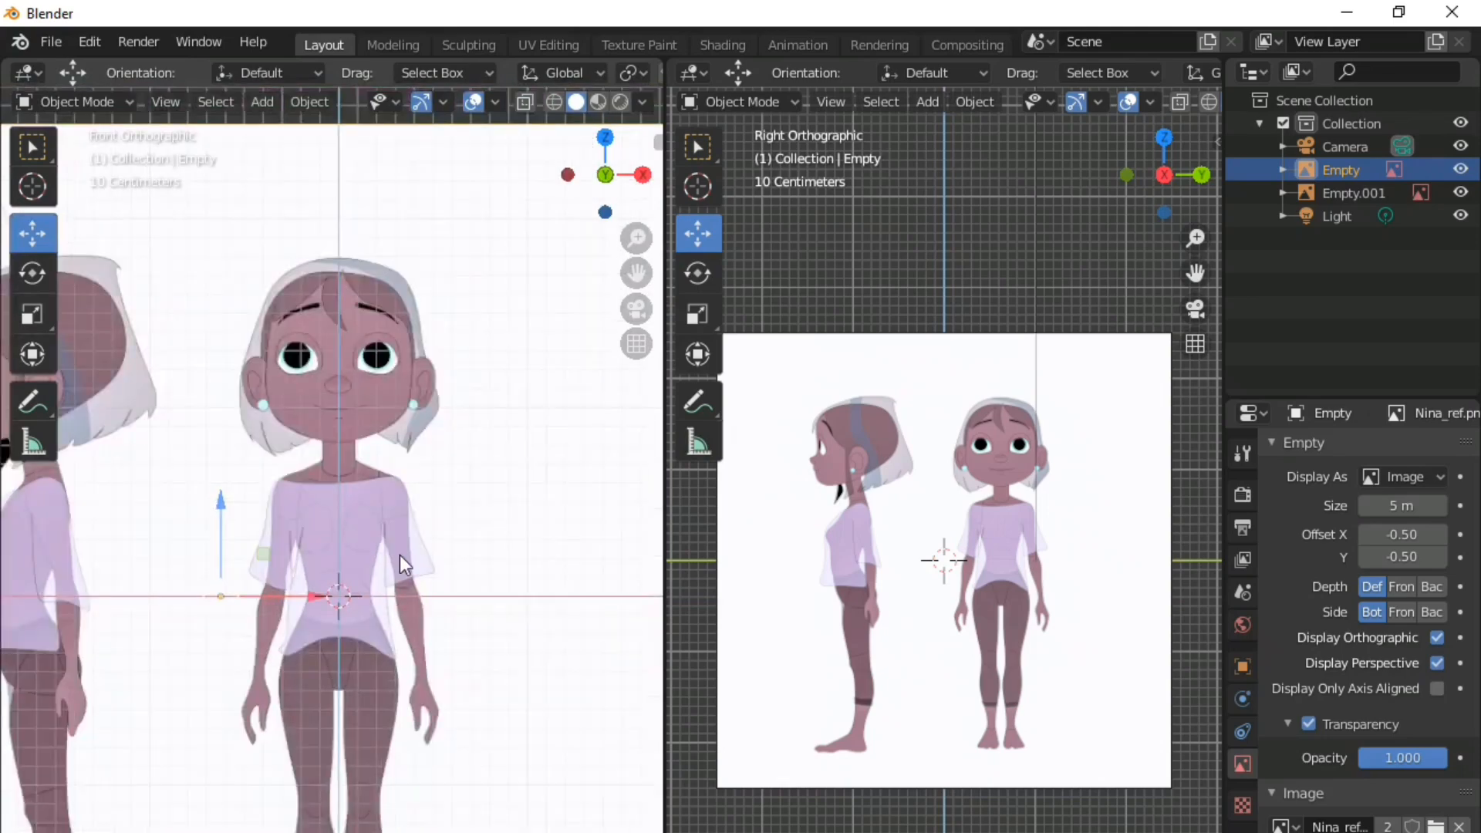
scroll(426, 505, down, 8)
scroll(886, 711, down, 5)
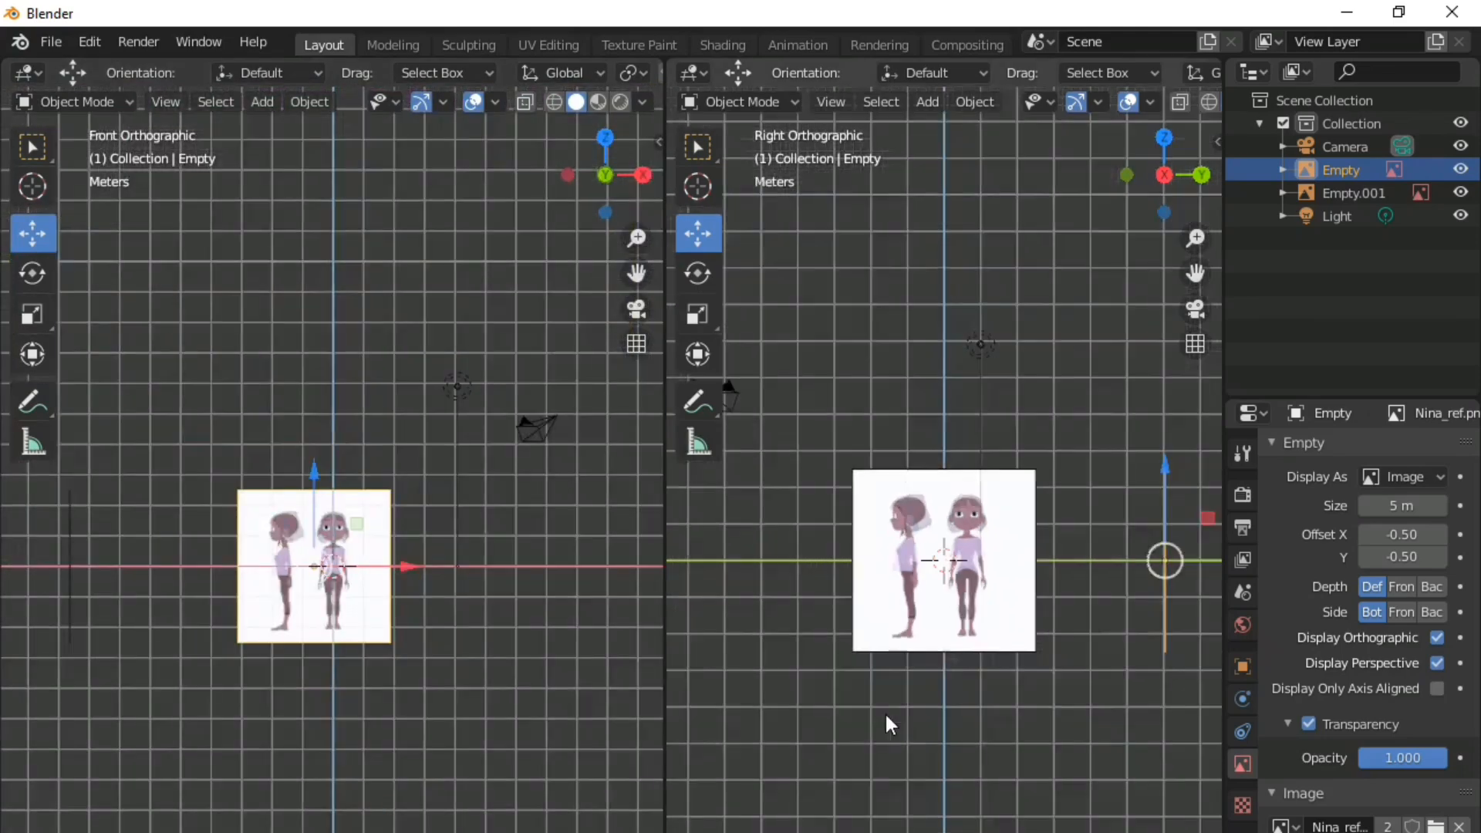
scroll(922, 571, up, 5)
click(876, 446)
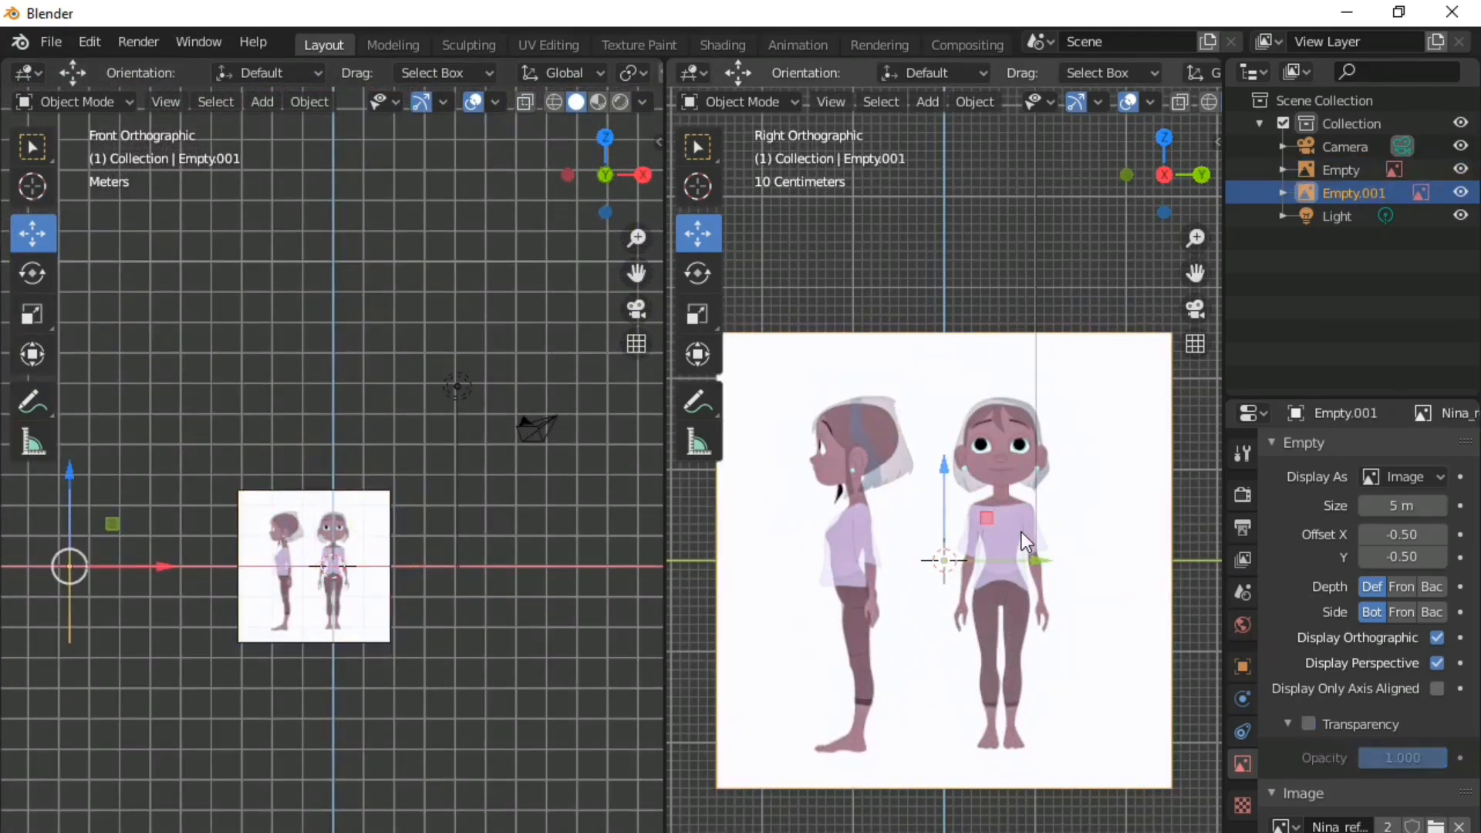
drag(1030, 562, 1135, 584)
scroll(360, 645, down, 3)
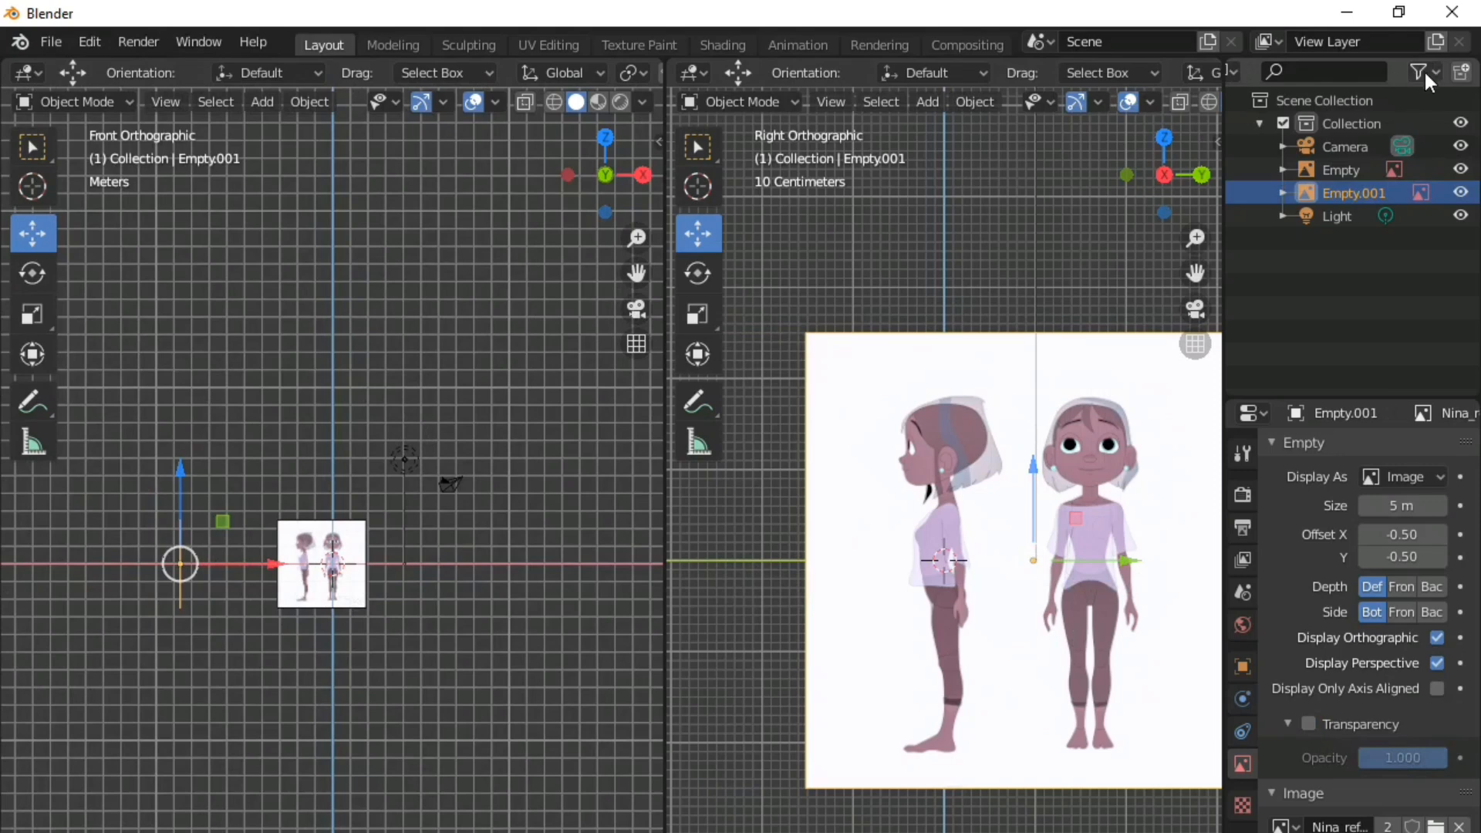
- Show the Selectable restriction toggles in the Outliner and make both reference images, Empty and Empty.001, unselectable
scroll(1423, 69, down, 2)
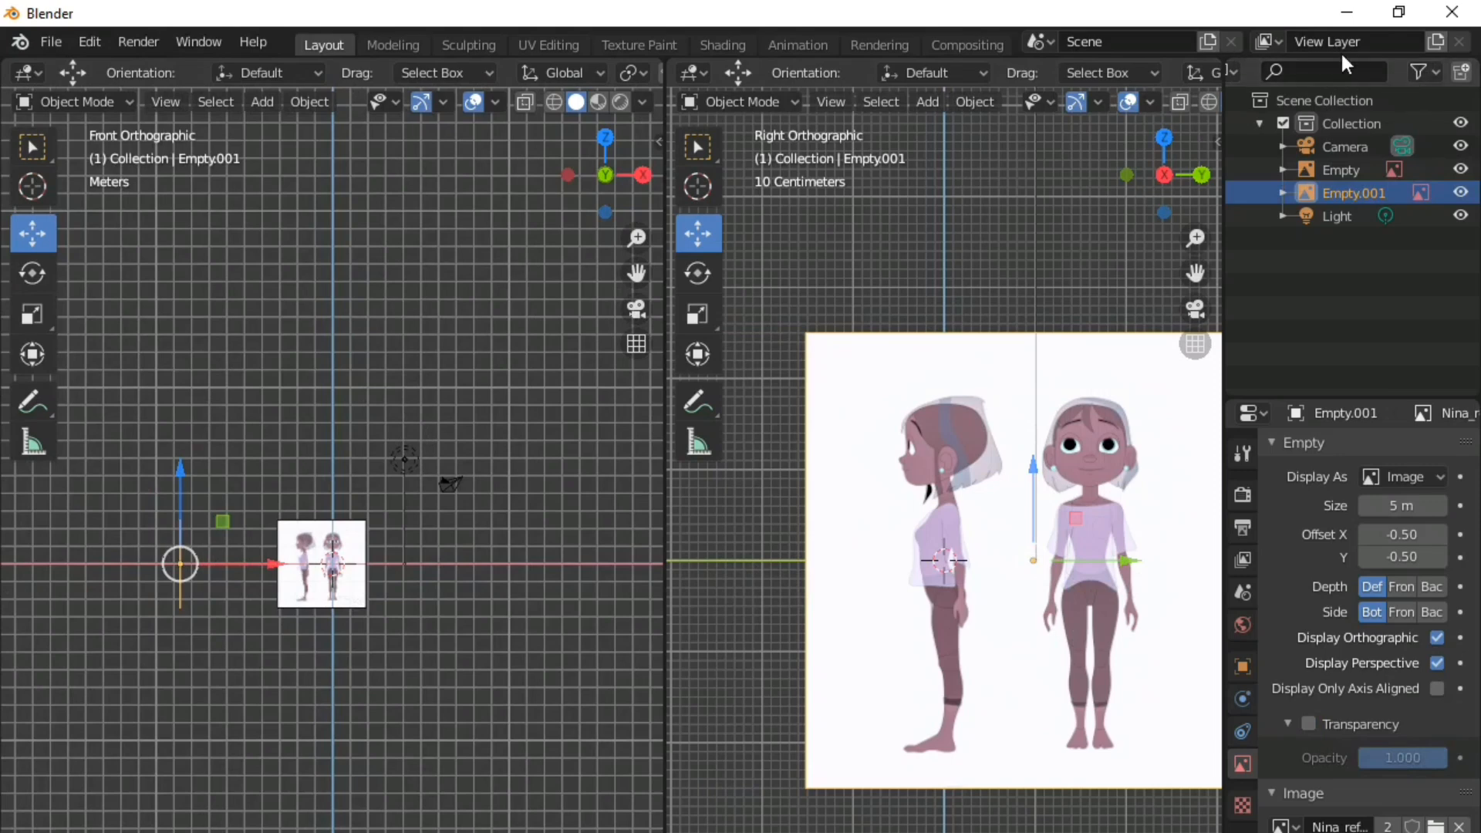
click(1433, 70)
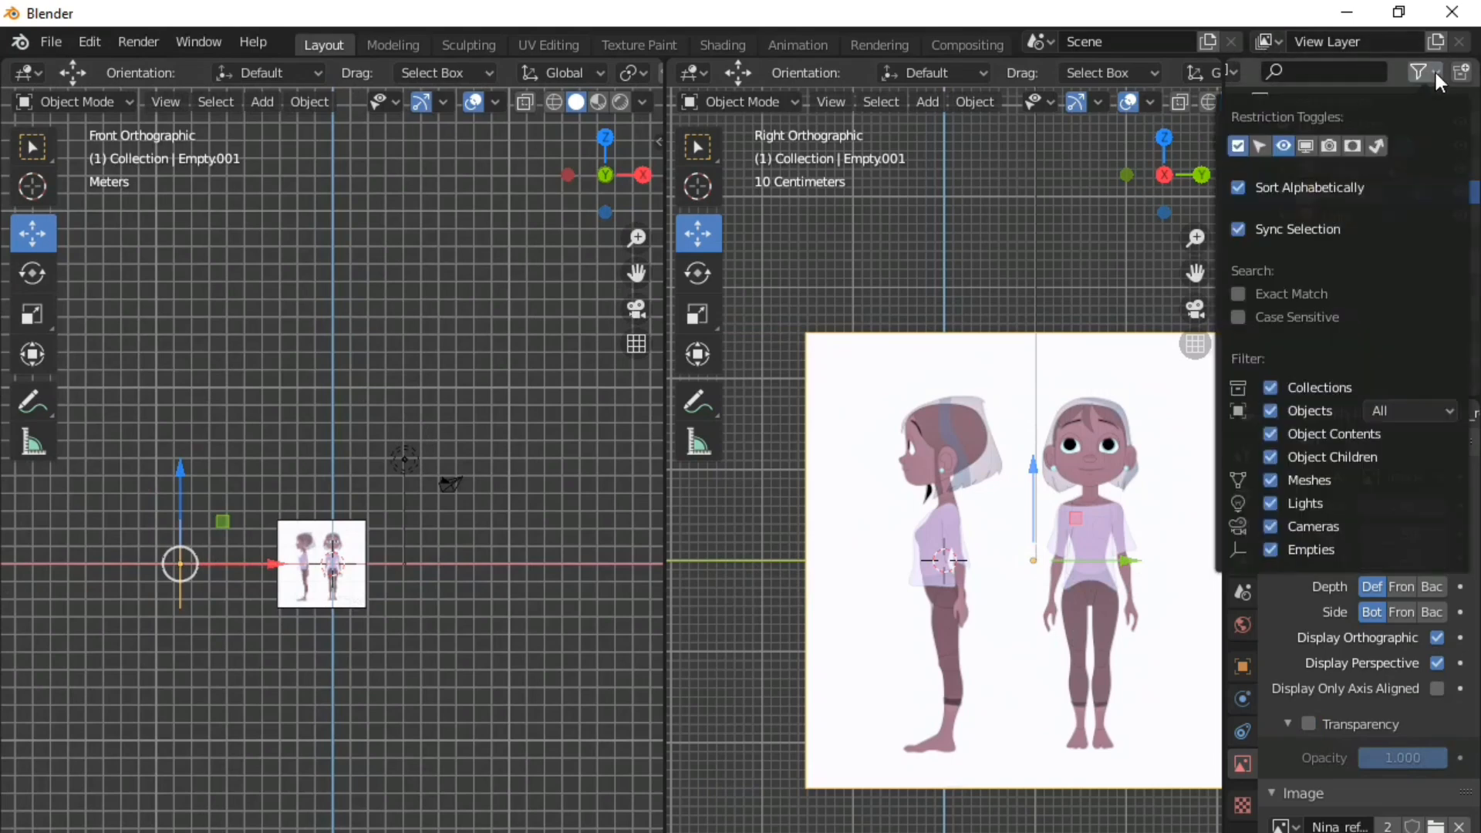
click(1257, 145)
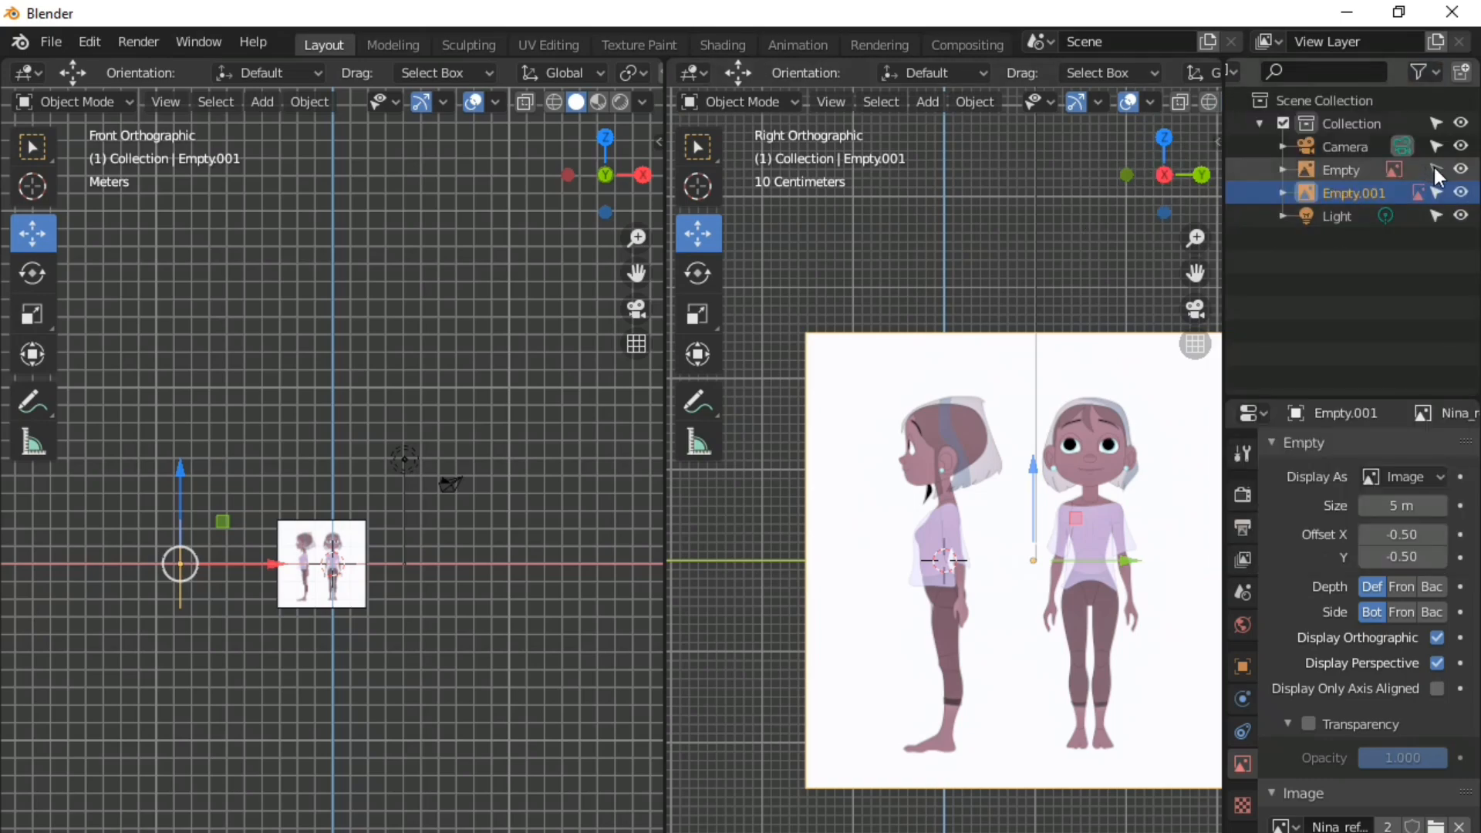
click(1436, 170)
click(1434, 193)
- Test in a perspective view whether the front reference image can still be selected, and return to the front view
scroll(341, 552, up, 5)
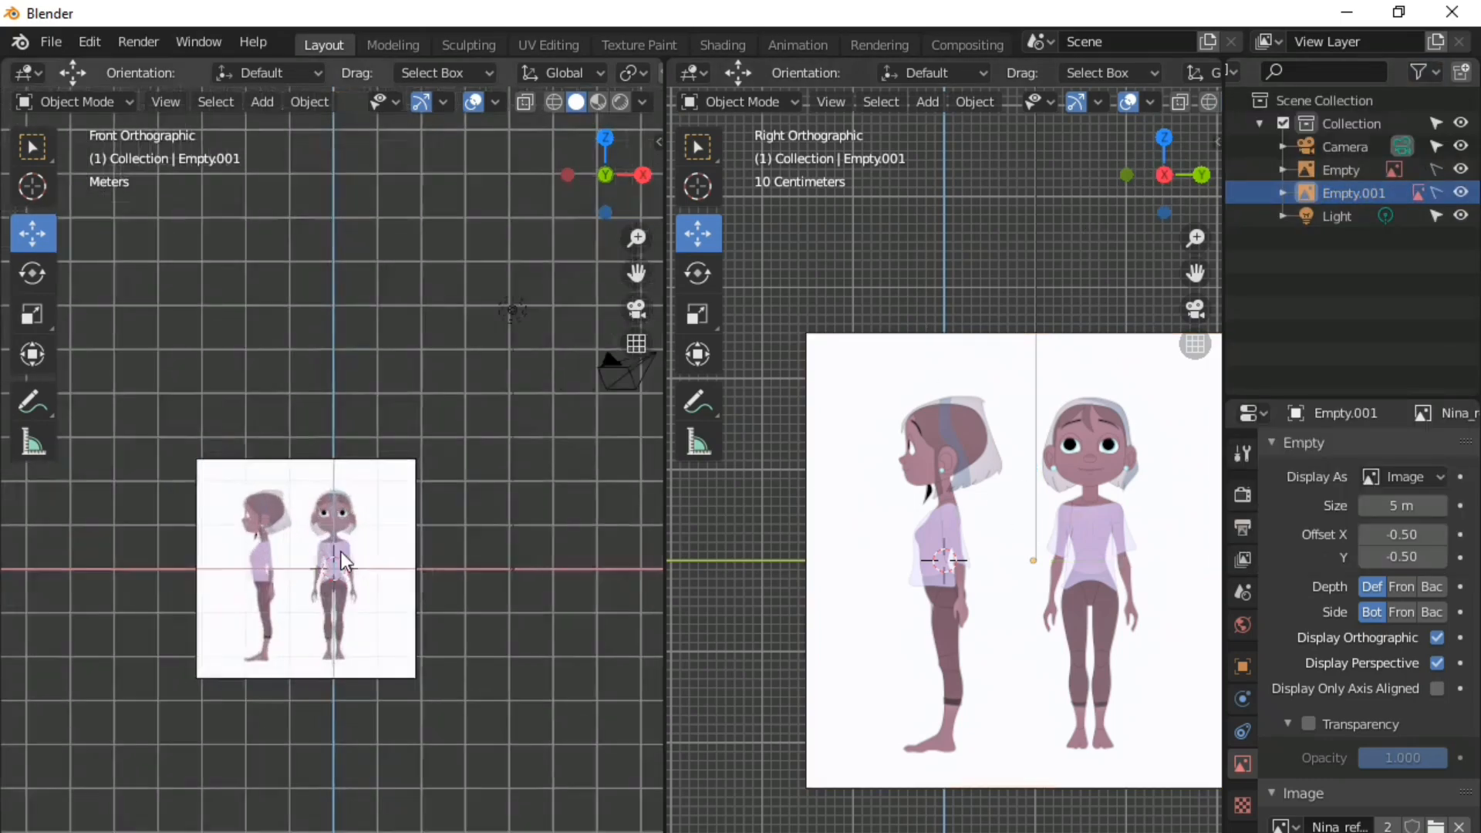
scroll(341, 552, down, 3)
middle_drag(336, 534, 345, 646)
scroll(322, 404, up, 5)
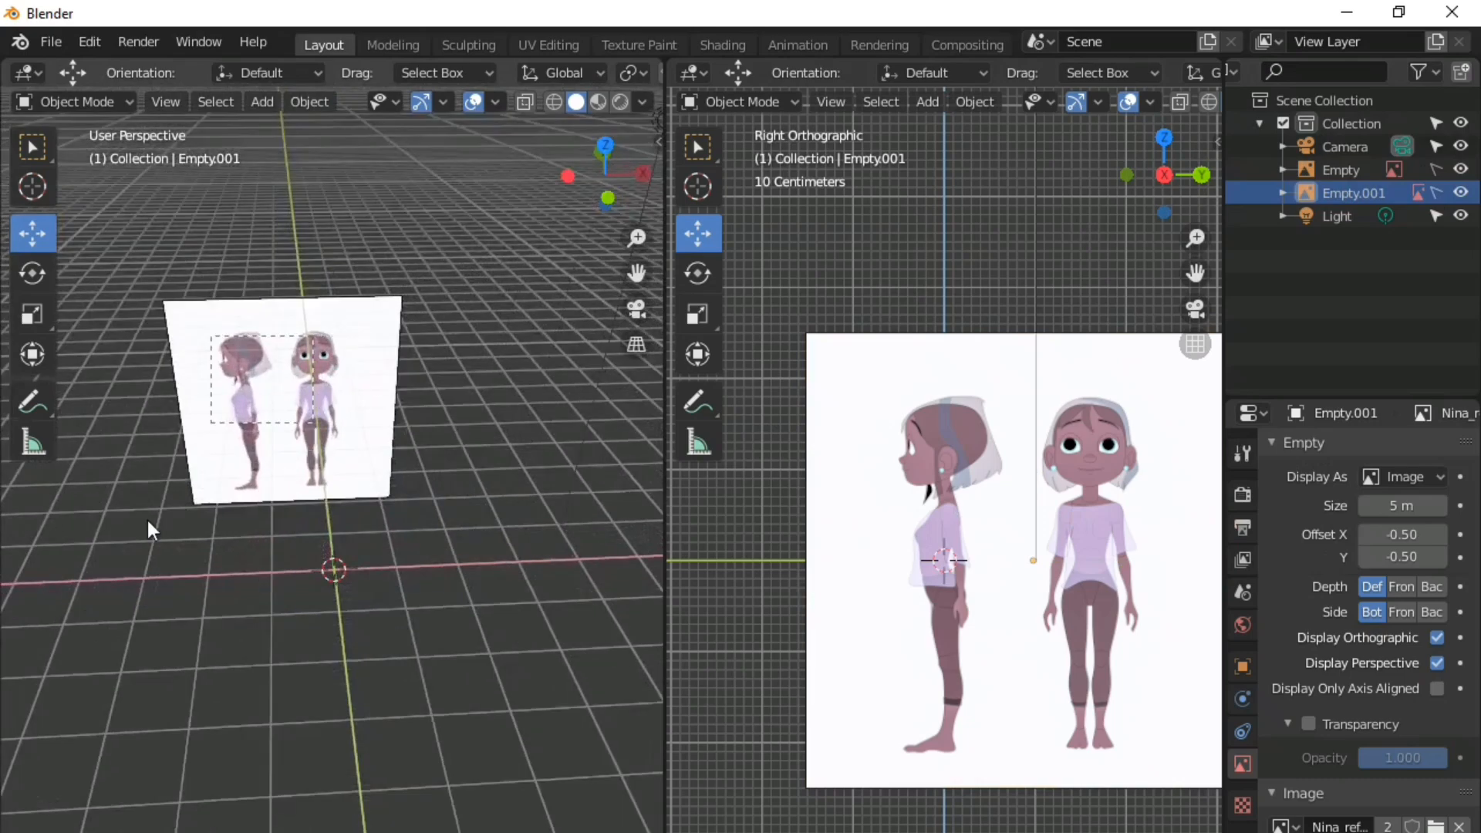
scroll(302, 400, down, 3)
scroll(272, 464, up, 3)
key(KP_1)
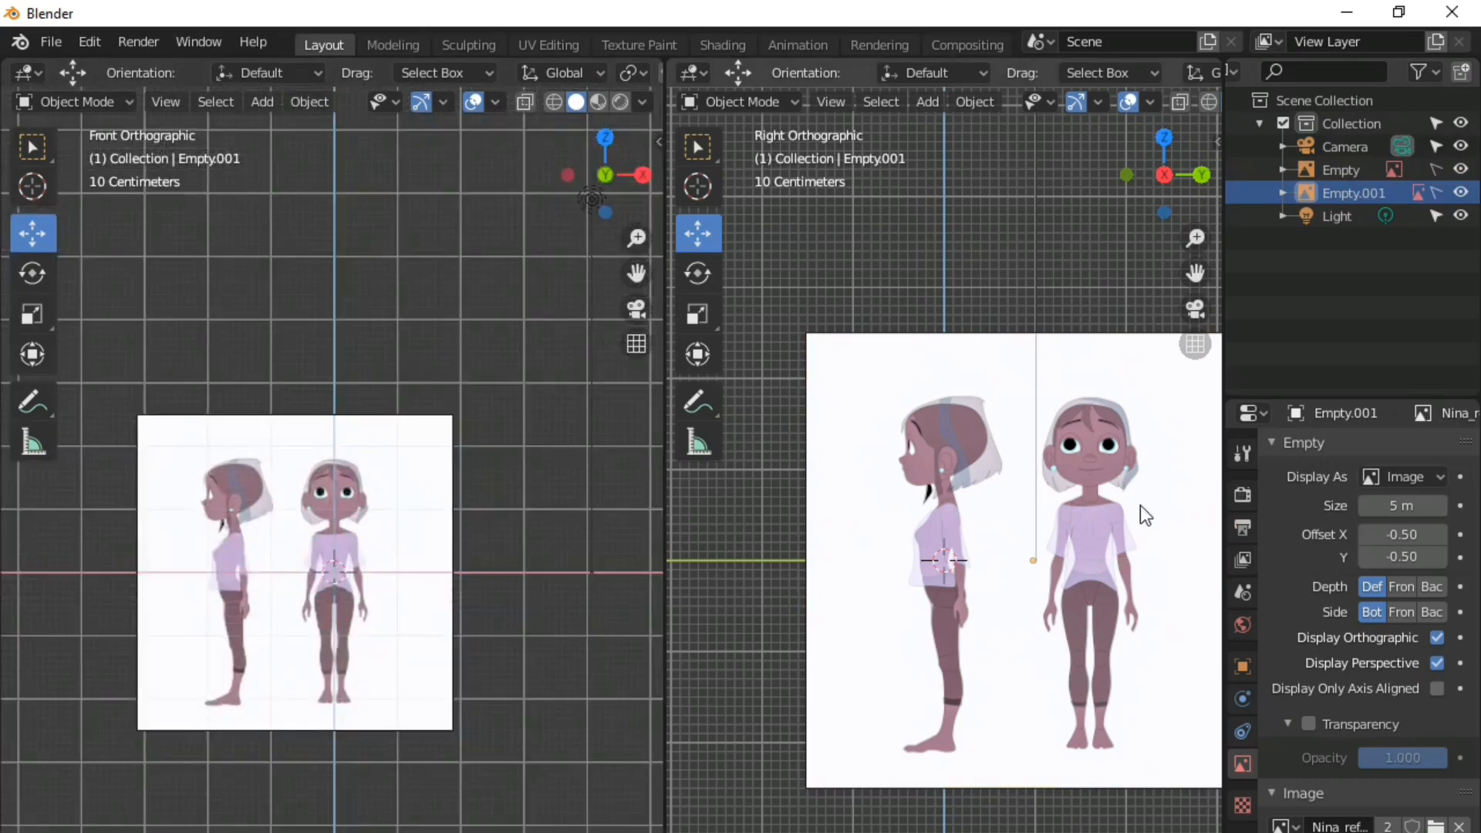
- Add a cube mesh at the world origin
scroll(1140, 505, down, 3)
scroll(360, 586, down, 3)
scroll(899, 594, up, 5)
key(shift+a)
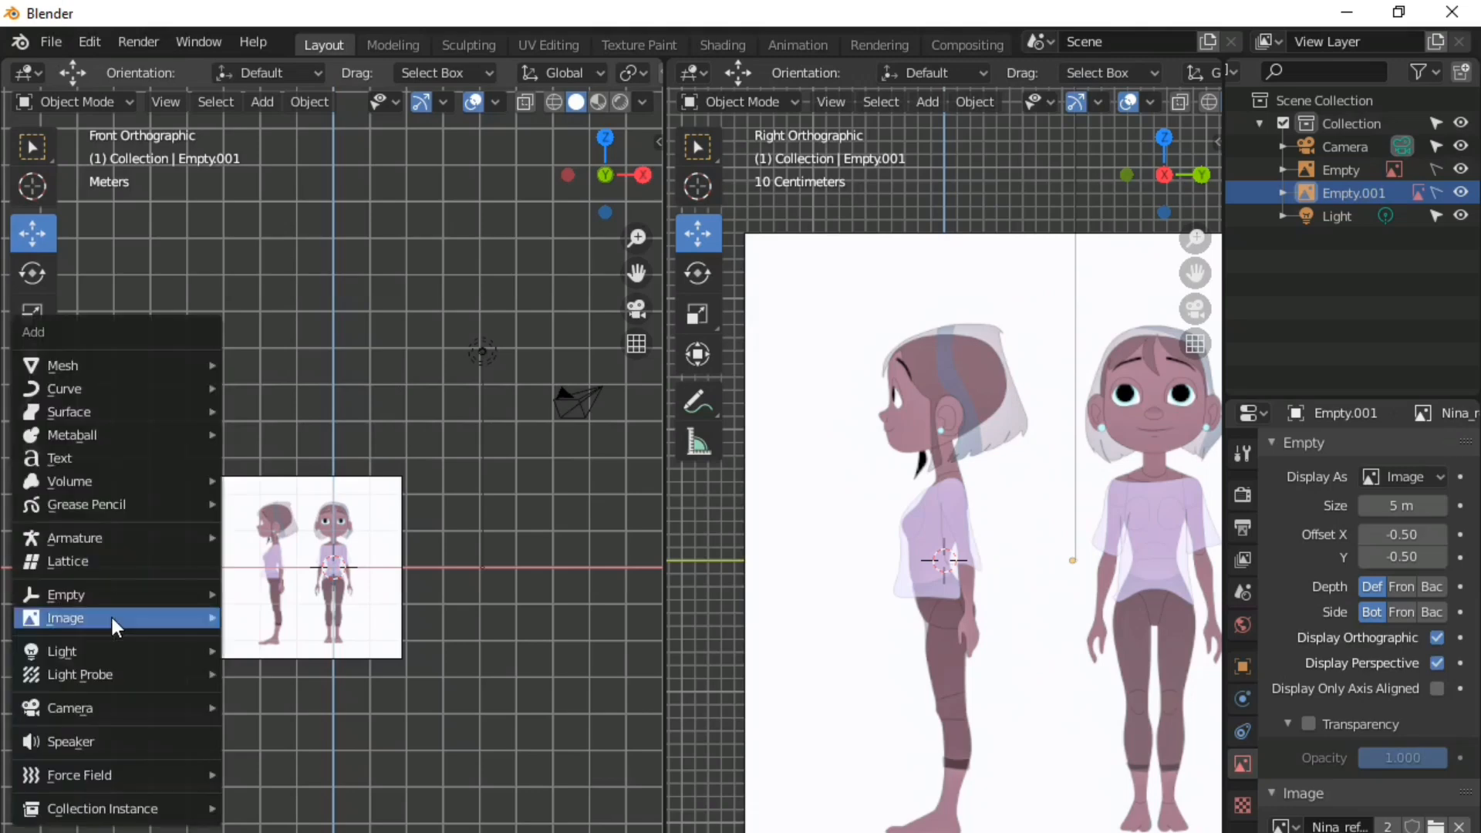
mouse_move(58, 367)
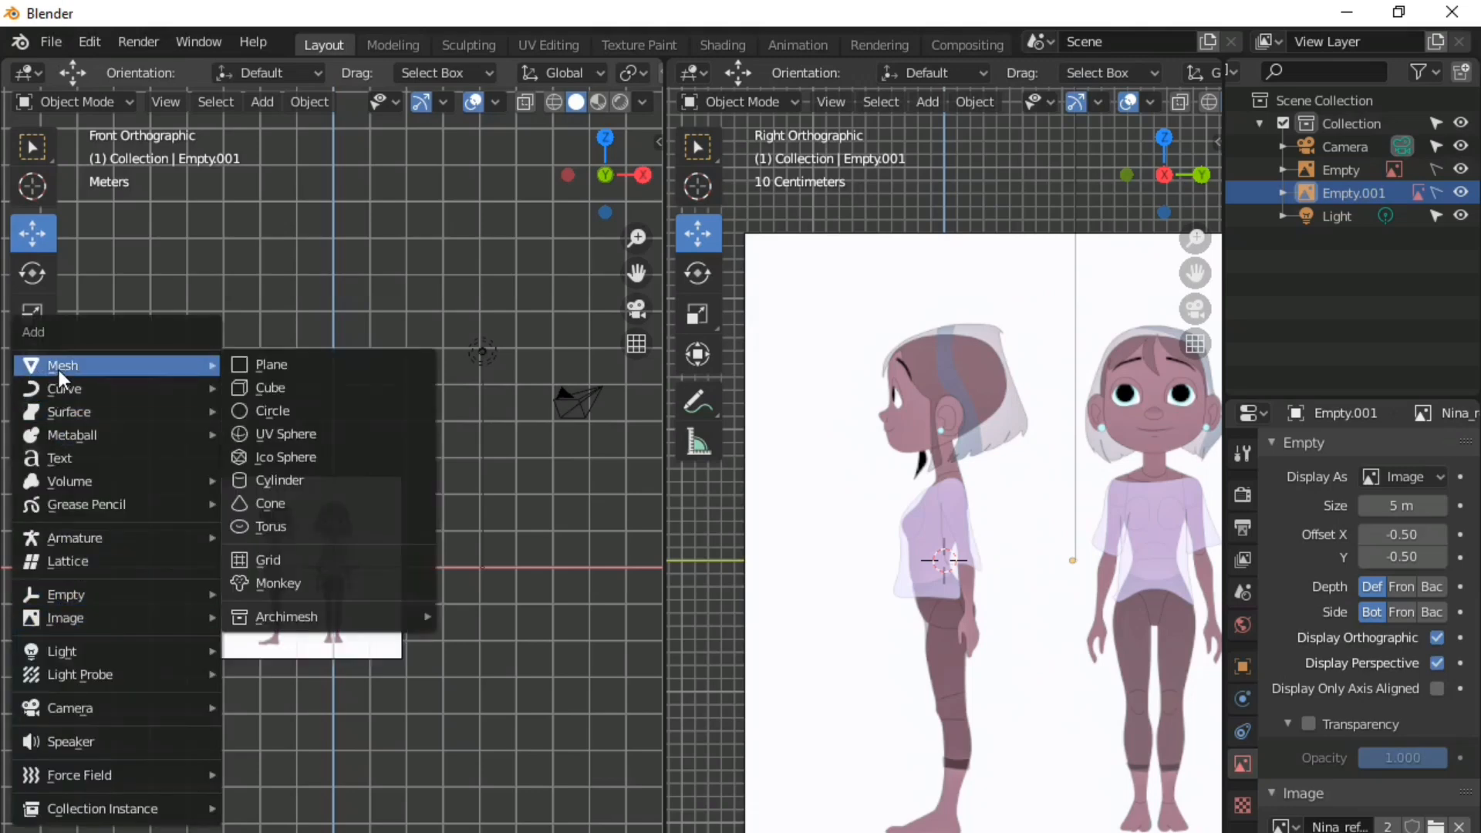
click(309, 386)
- Scale the cube down to roughly head size and raise it along Z onto the character's face
scroll(318, 604, up, 8)
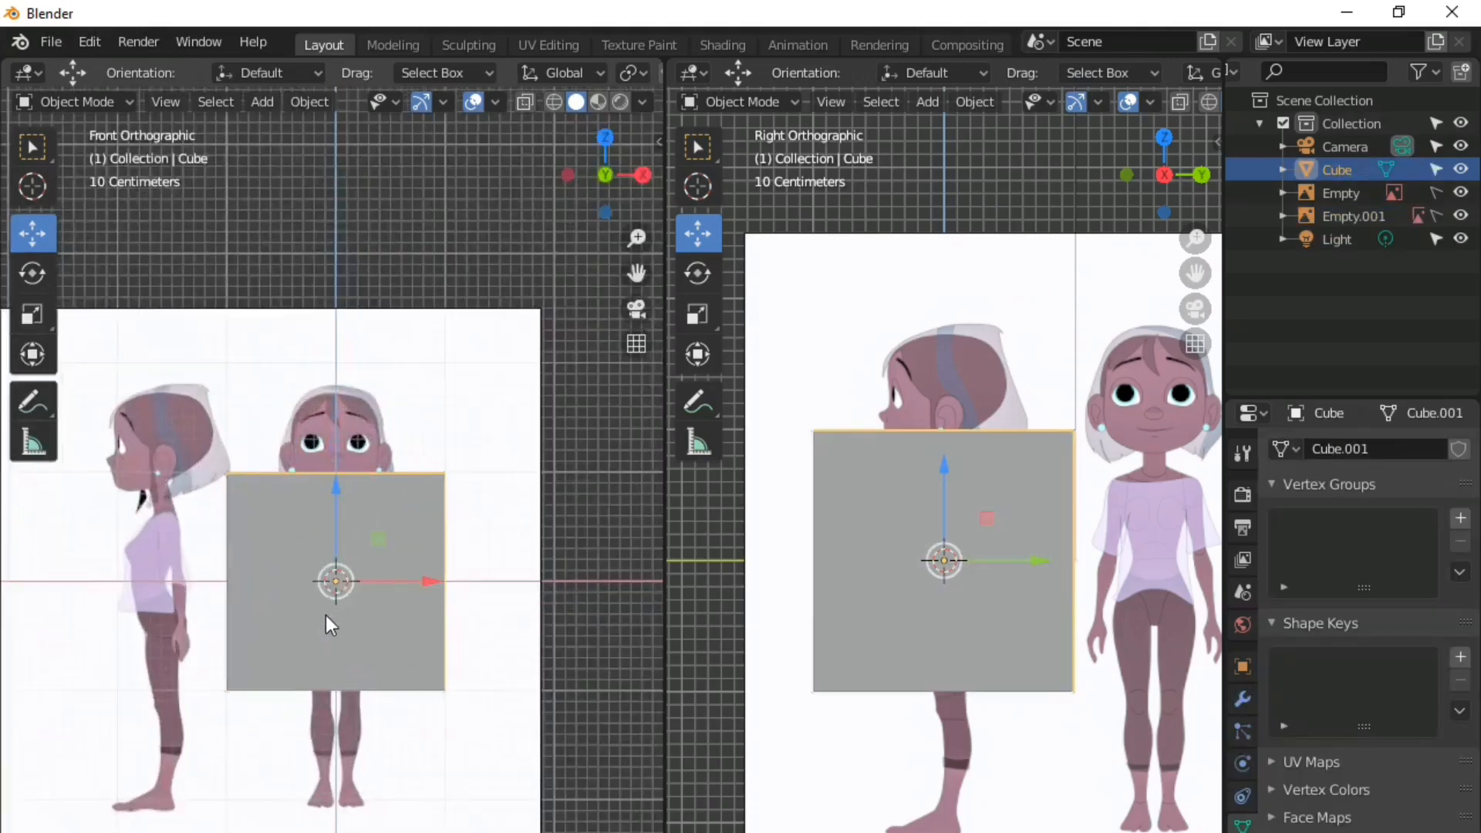
key(s)
click(374, 653)
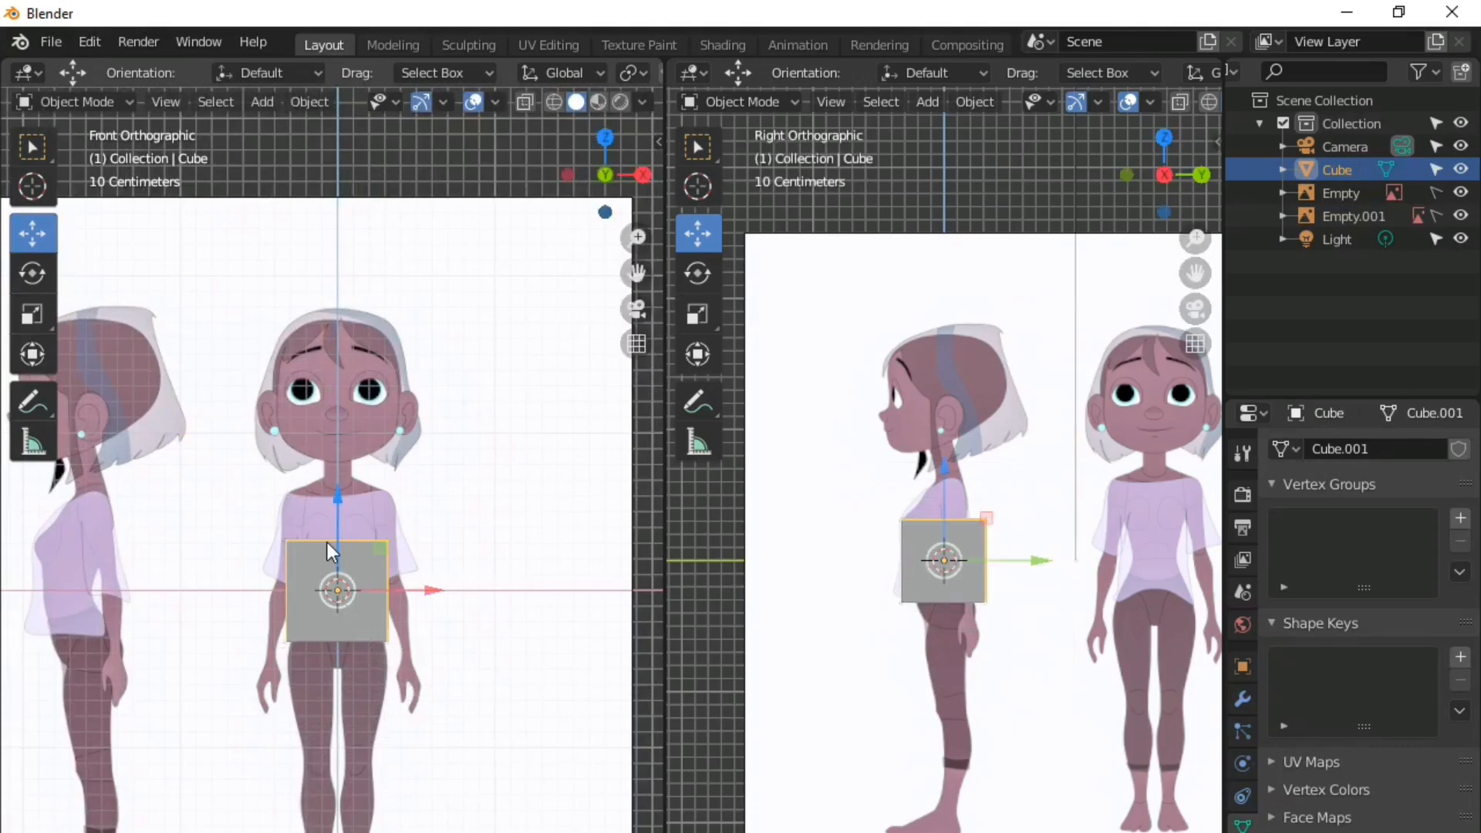
drag(335, 524, 344, 339)
- Add a level 2 Subdivision Surface modifier to the cube
scroll(348, 369, up, 4)
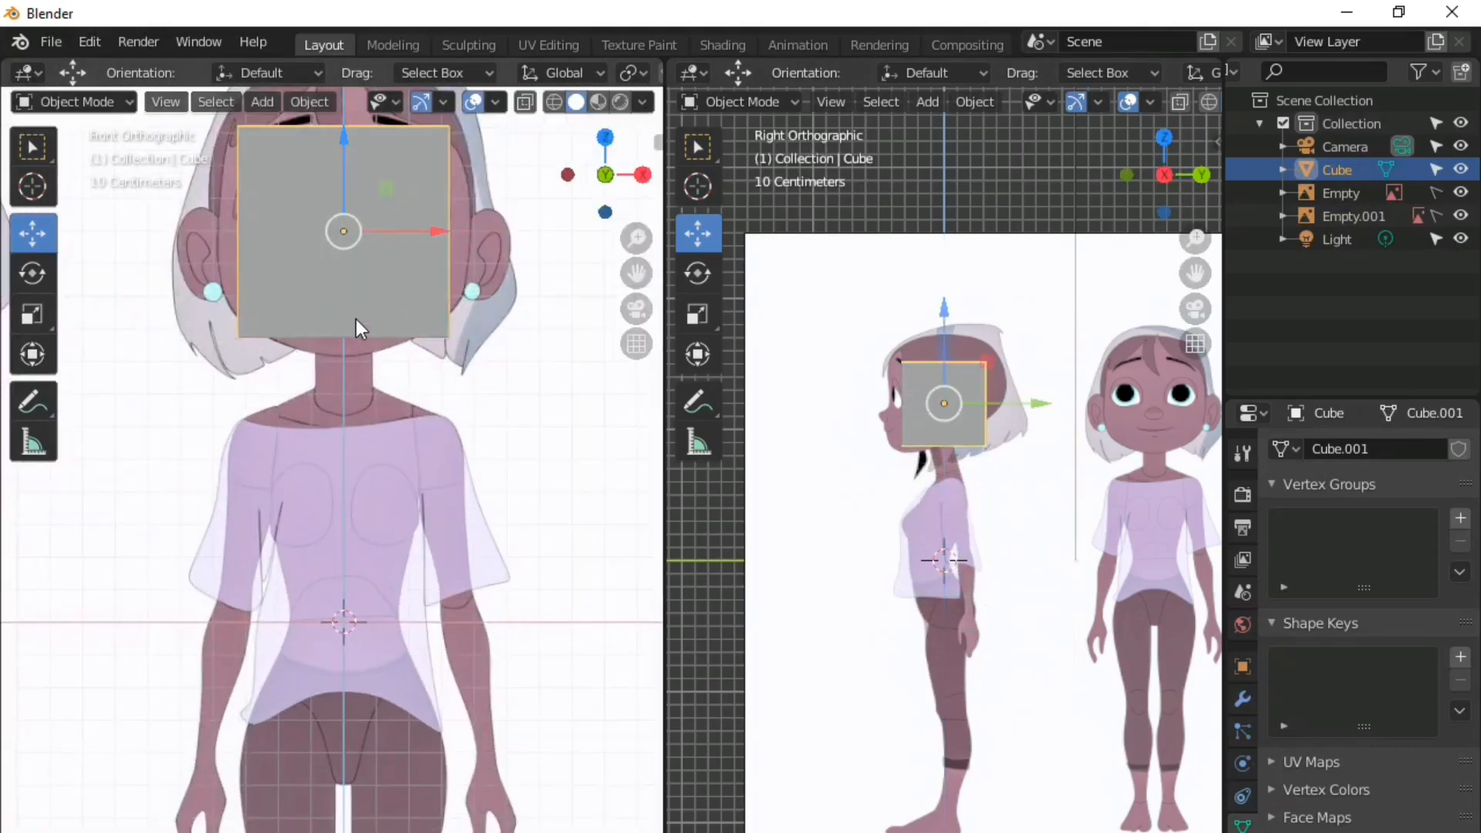
key(s)
key(Escape)
scroll(358, 404, down, 3)
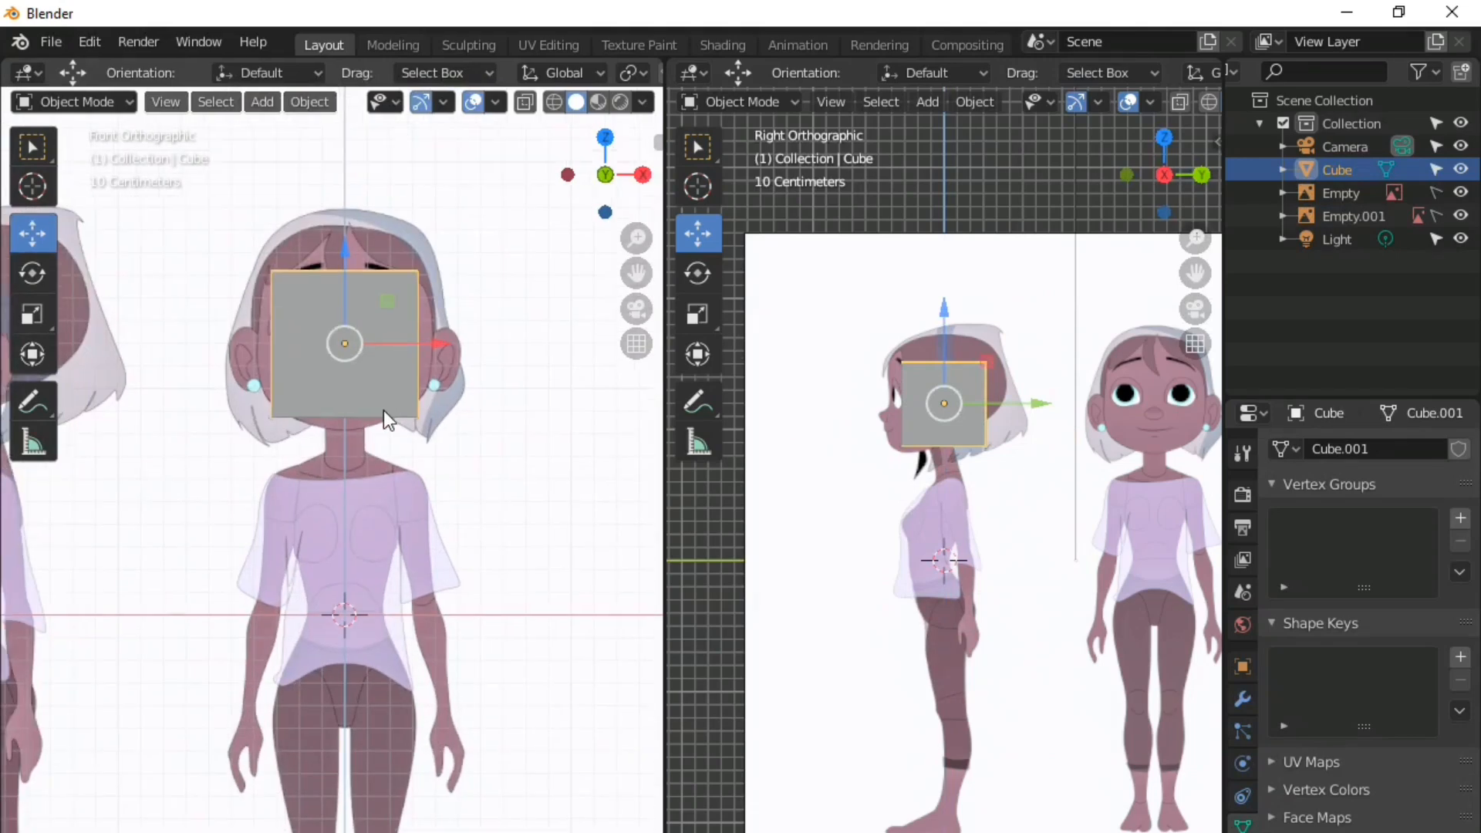
key(ctrl+2)
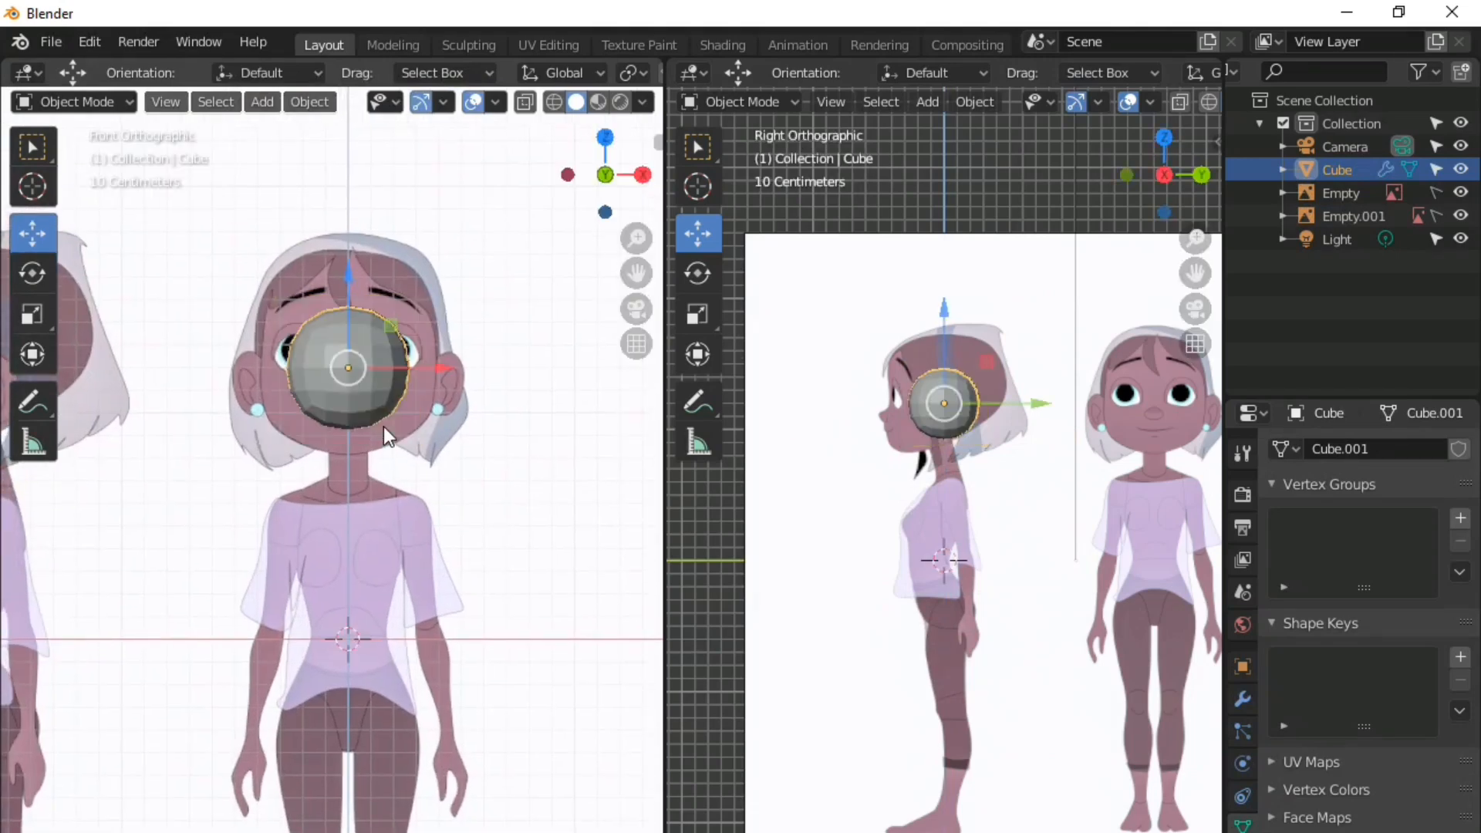
- Scale the rounded cube up to the width of the head and raise it slightly along Z to fit the reference
scroll(376, 469, up, 2)
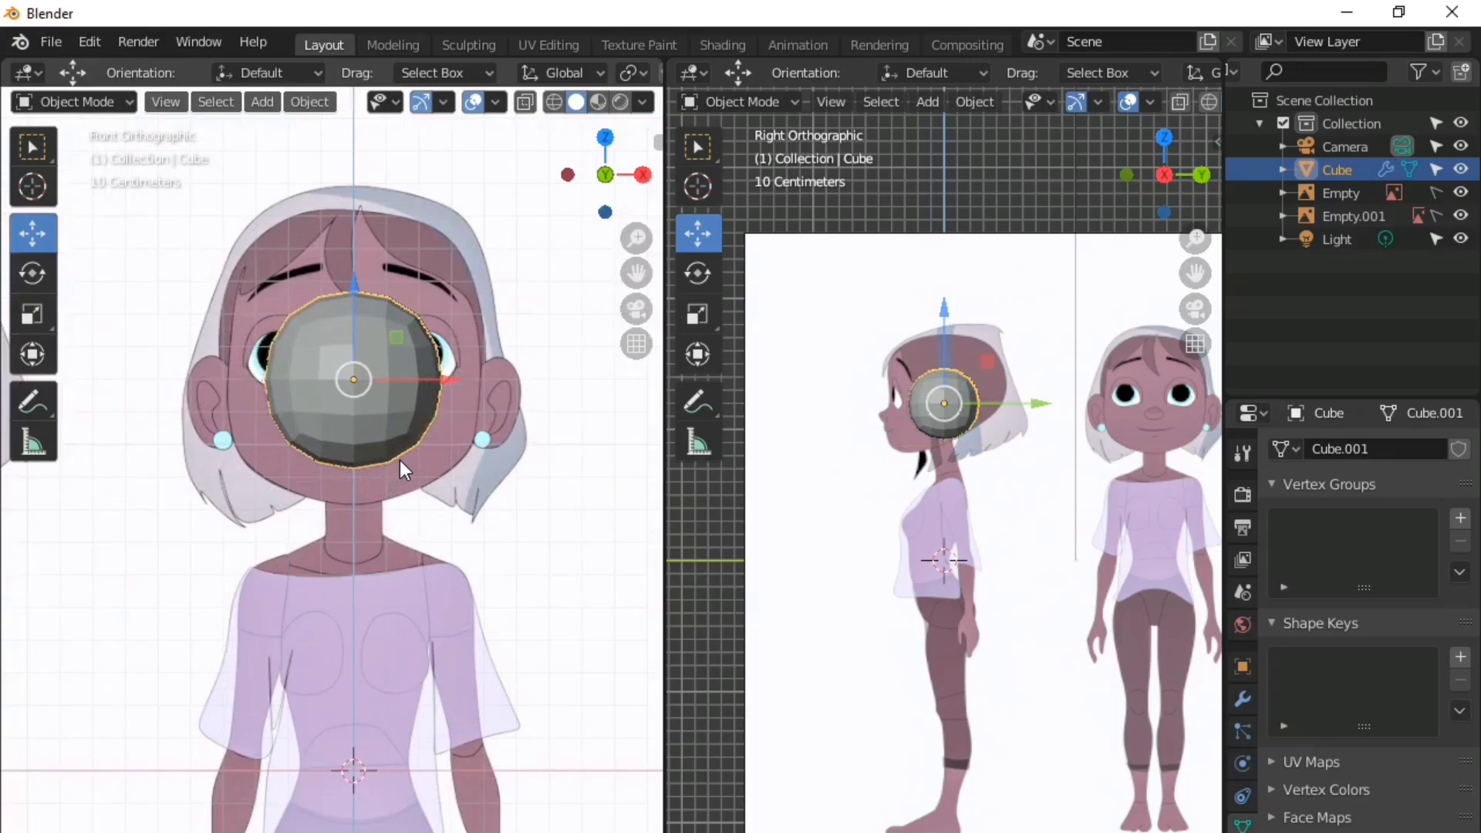
key(s)
click(445, 503)
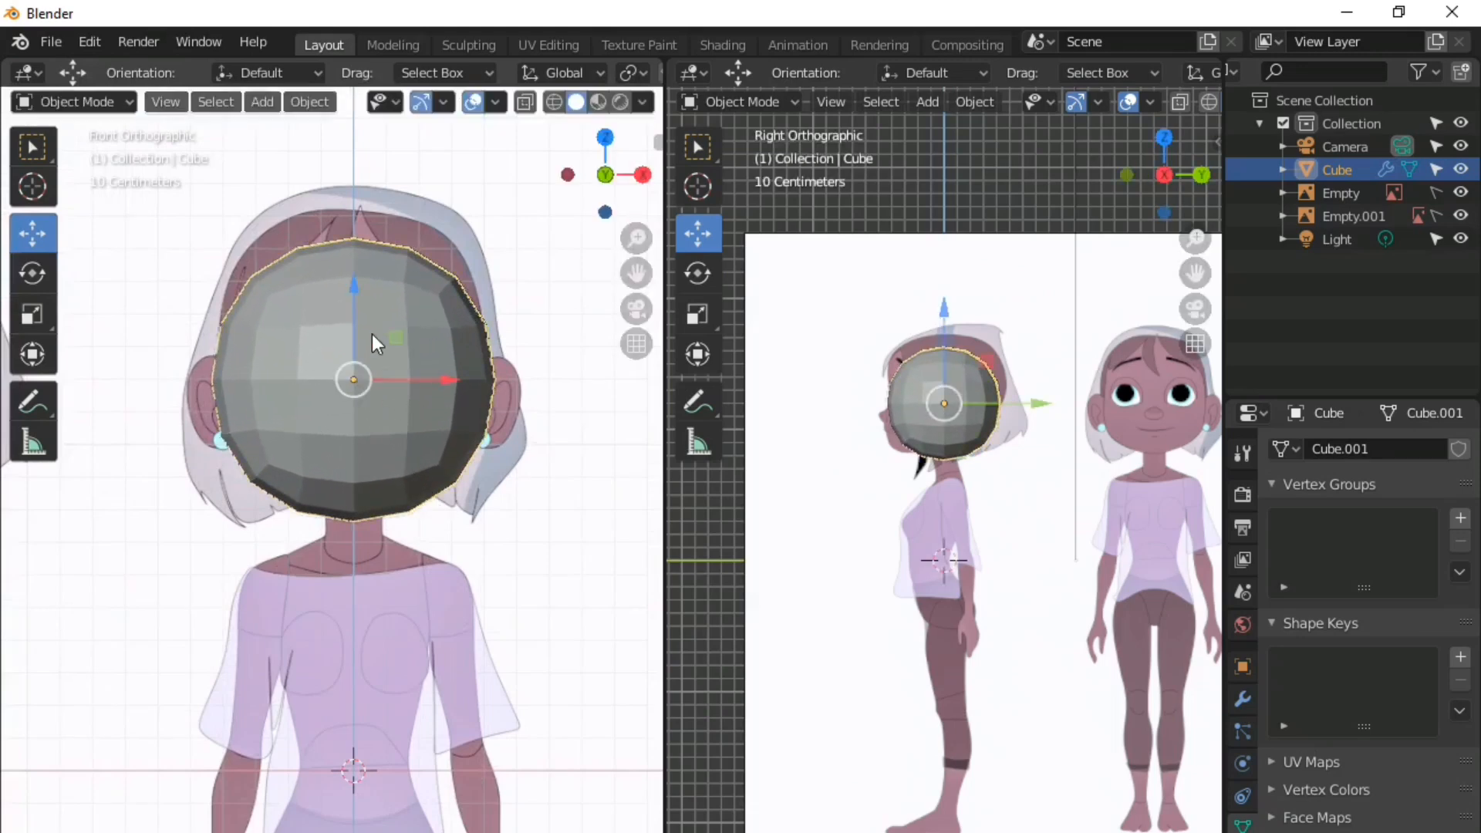
drag(358, 304, 359, 278)
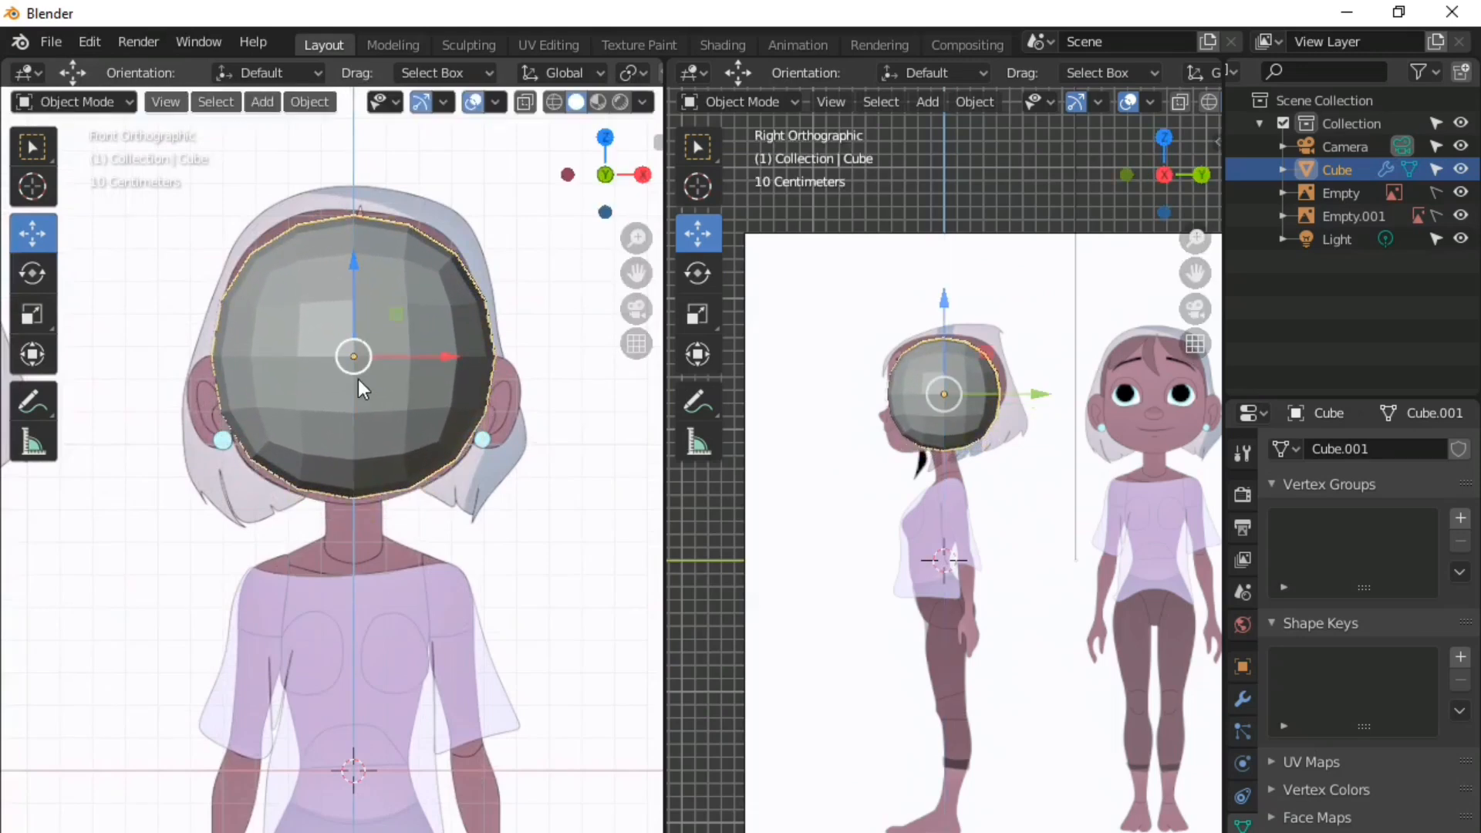
- Shade the head sphere smooth and scale it up slightly to match the head outline
right_click(358, 378)
click(330, 379)
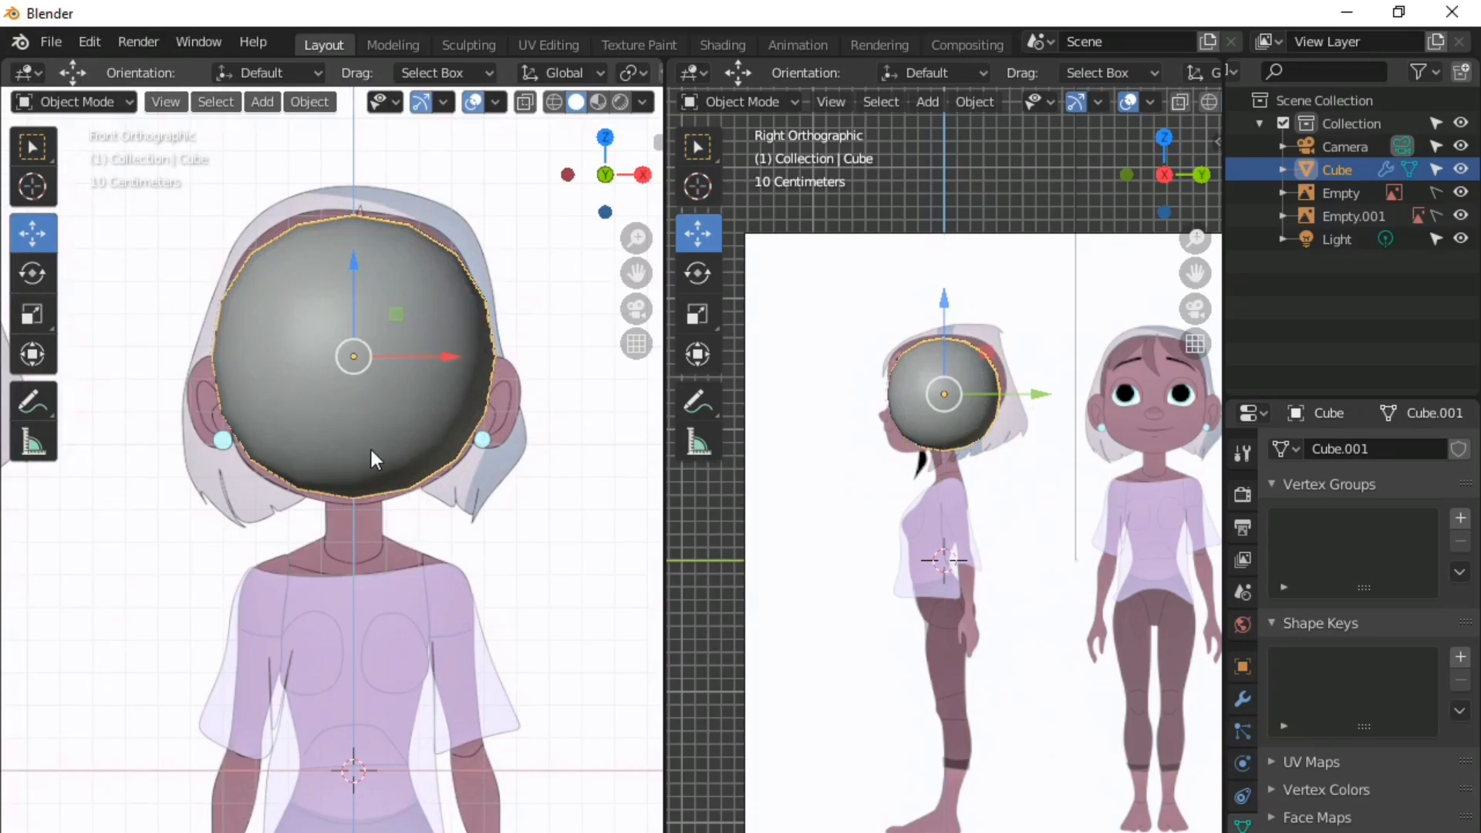
key(s)
click(442, 532)
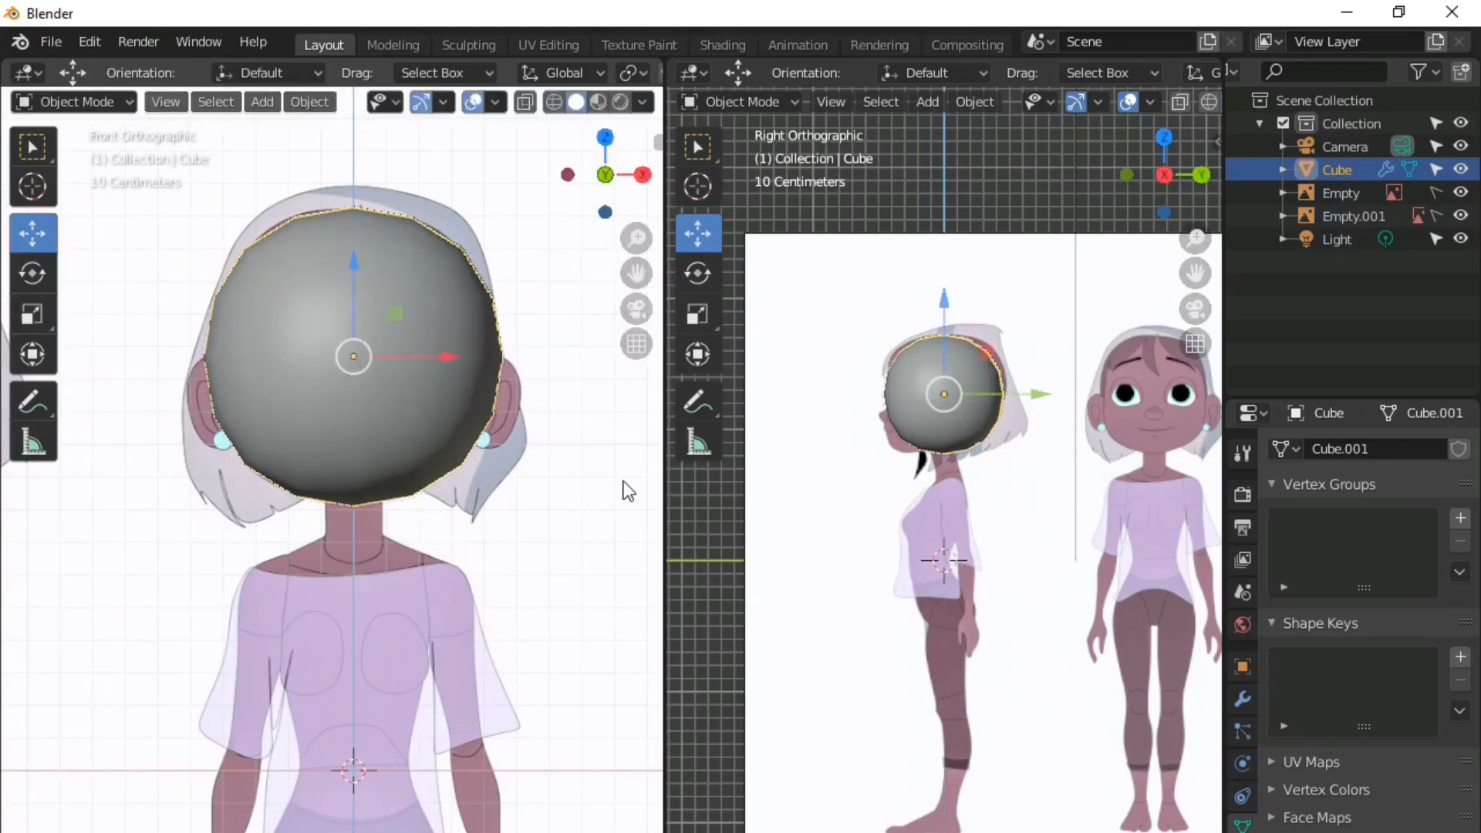
- Apply the head sphere's Subdivision Surface modifier
click(1238, 698)
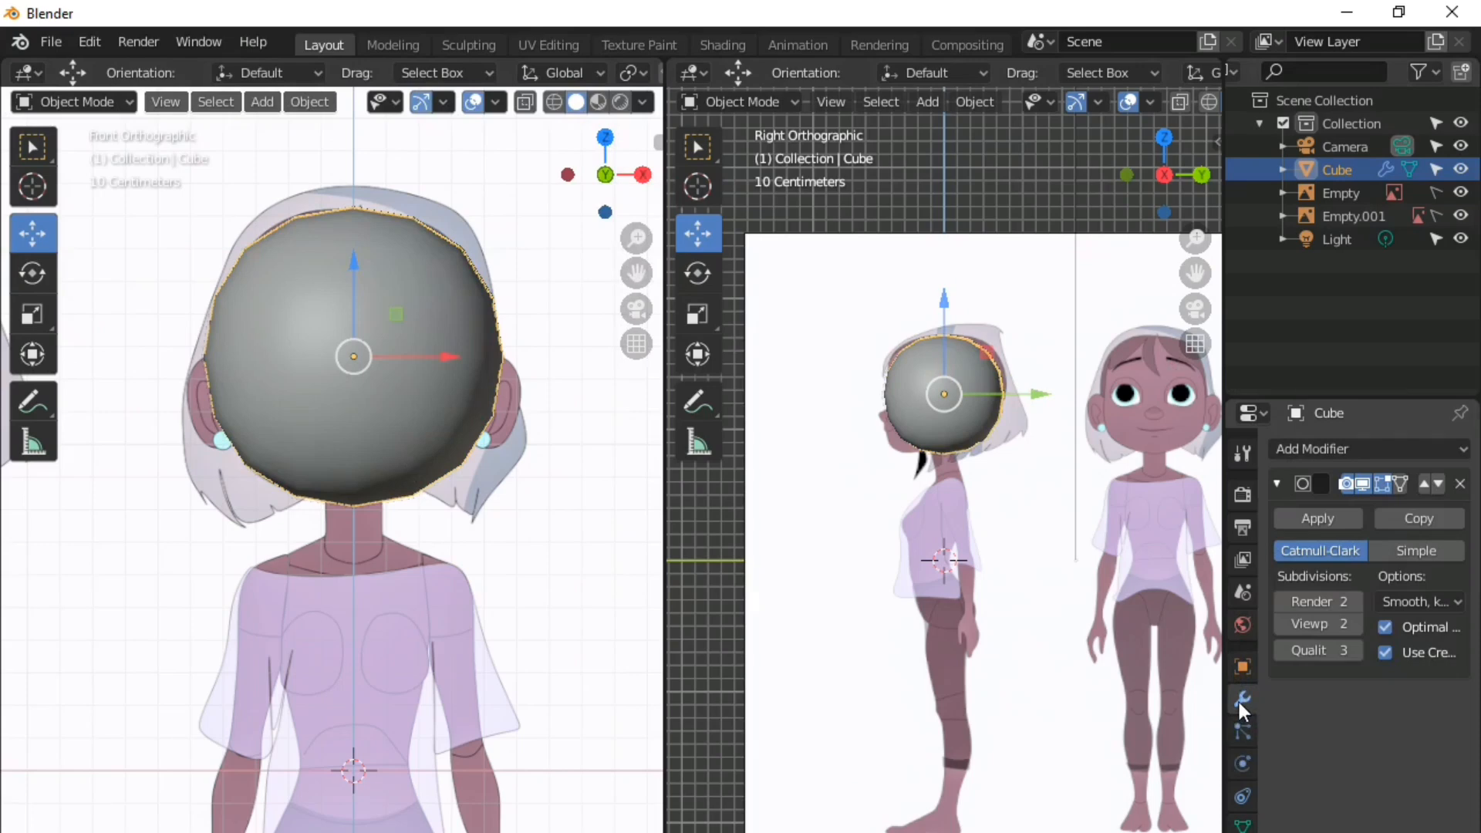
click(1318, 517)
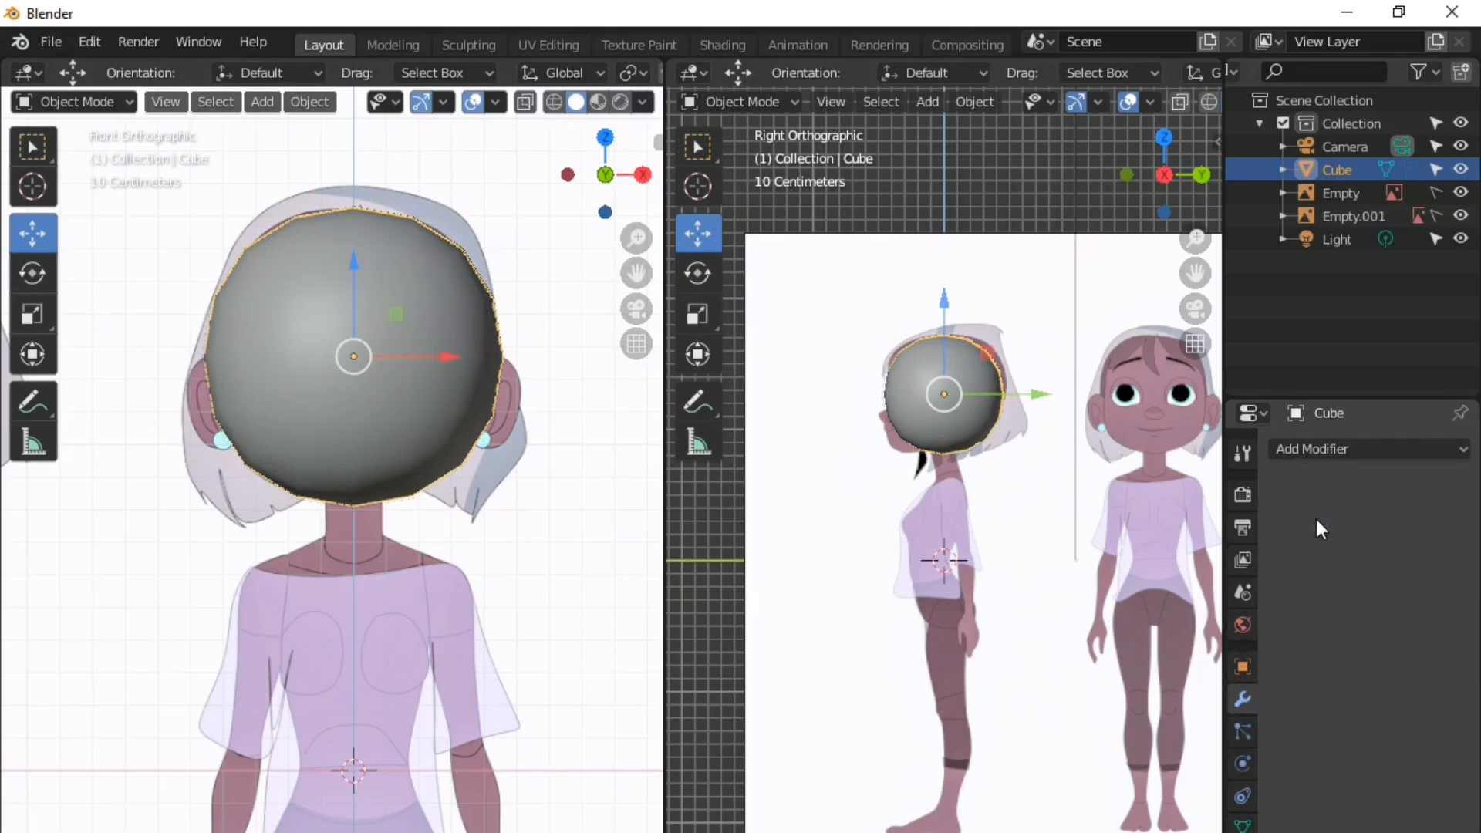
scroll(387, 508, down, 2)
- Enable the wireframe overlay in both the front and right viewports
shift+middle_drag(399, 479, 395, 563)
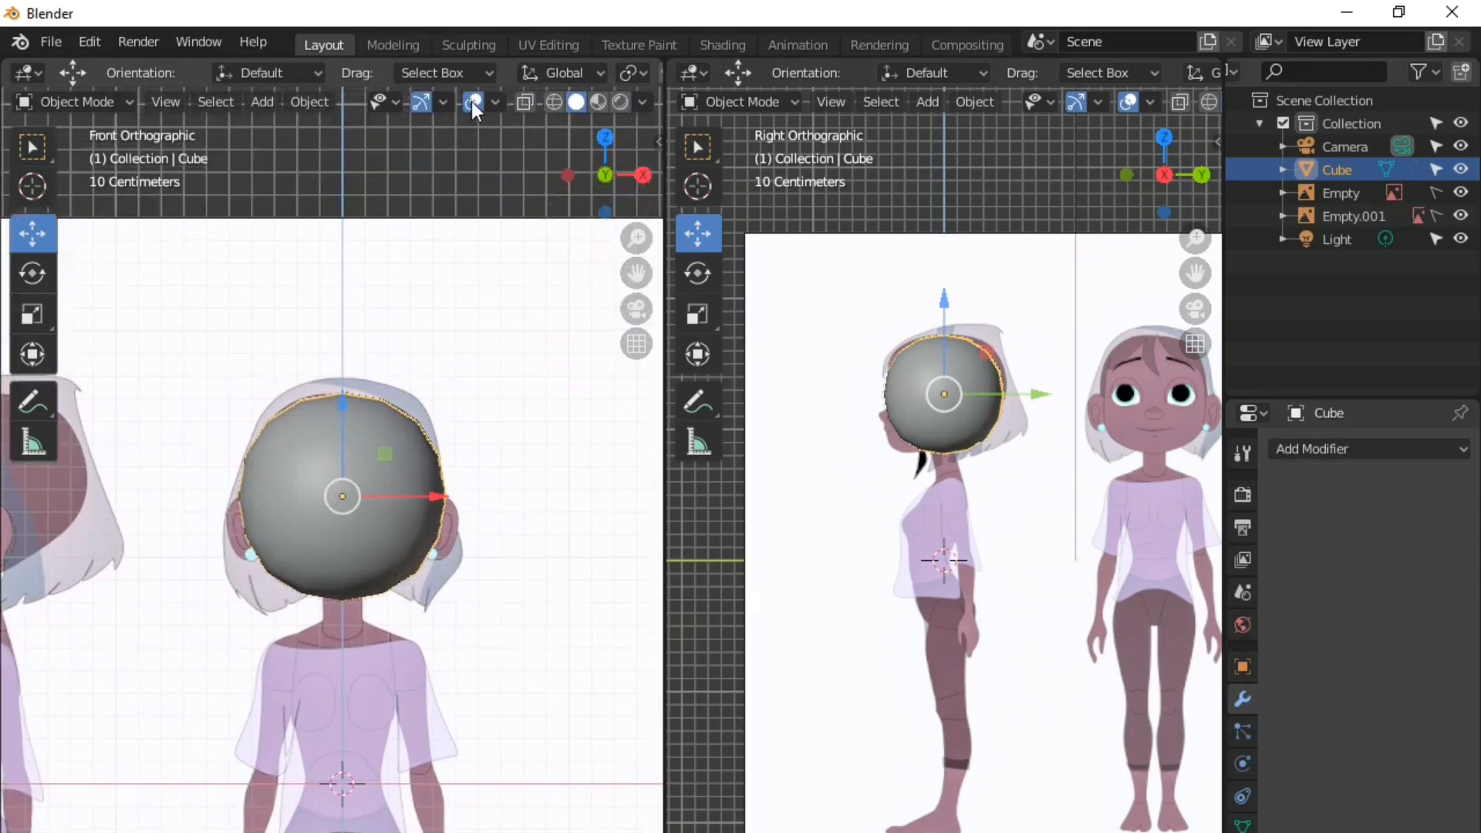
click(492, 103)
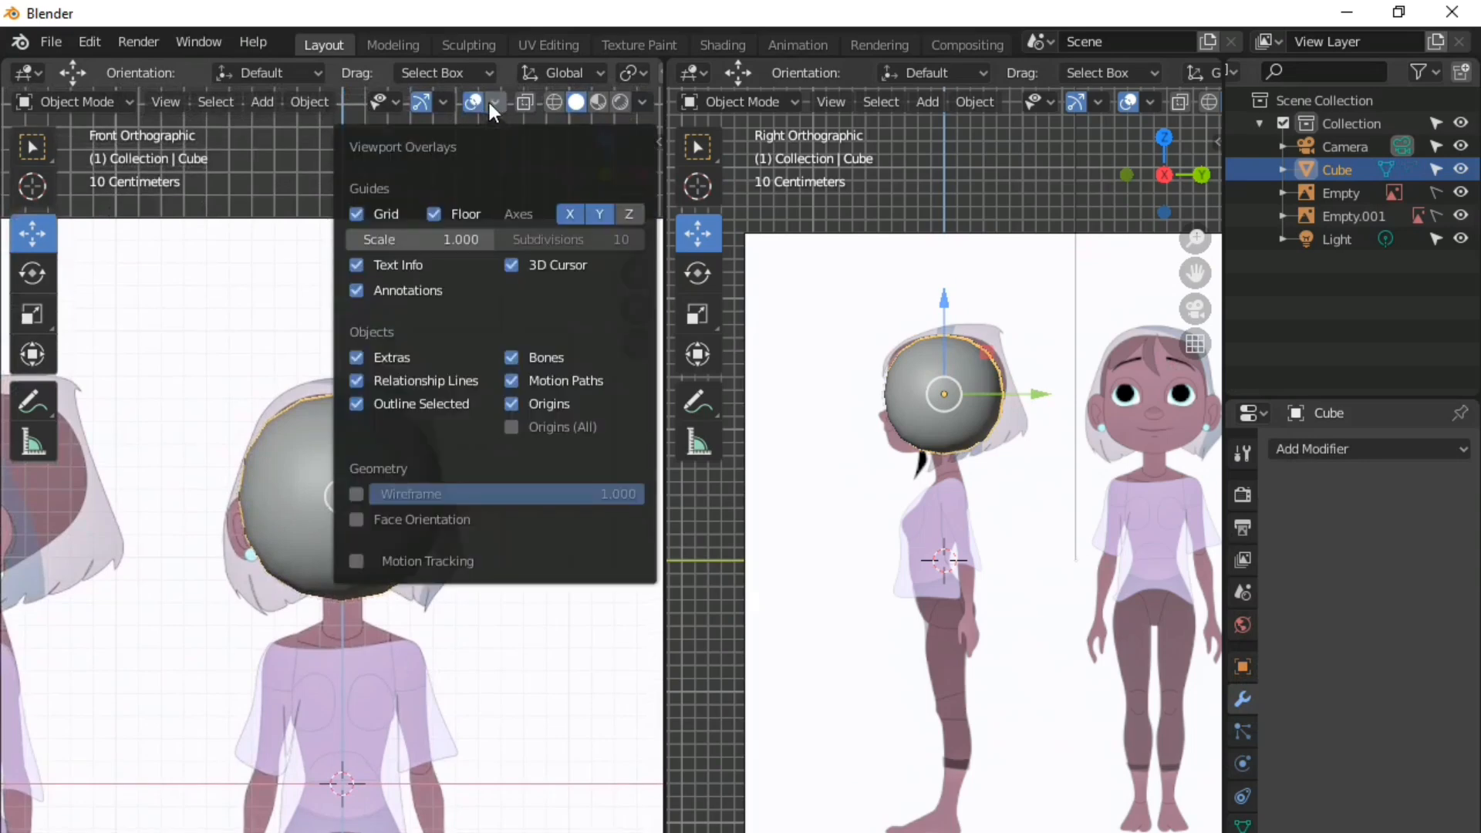
click(355, 494)
click(1149, 103)
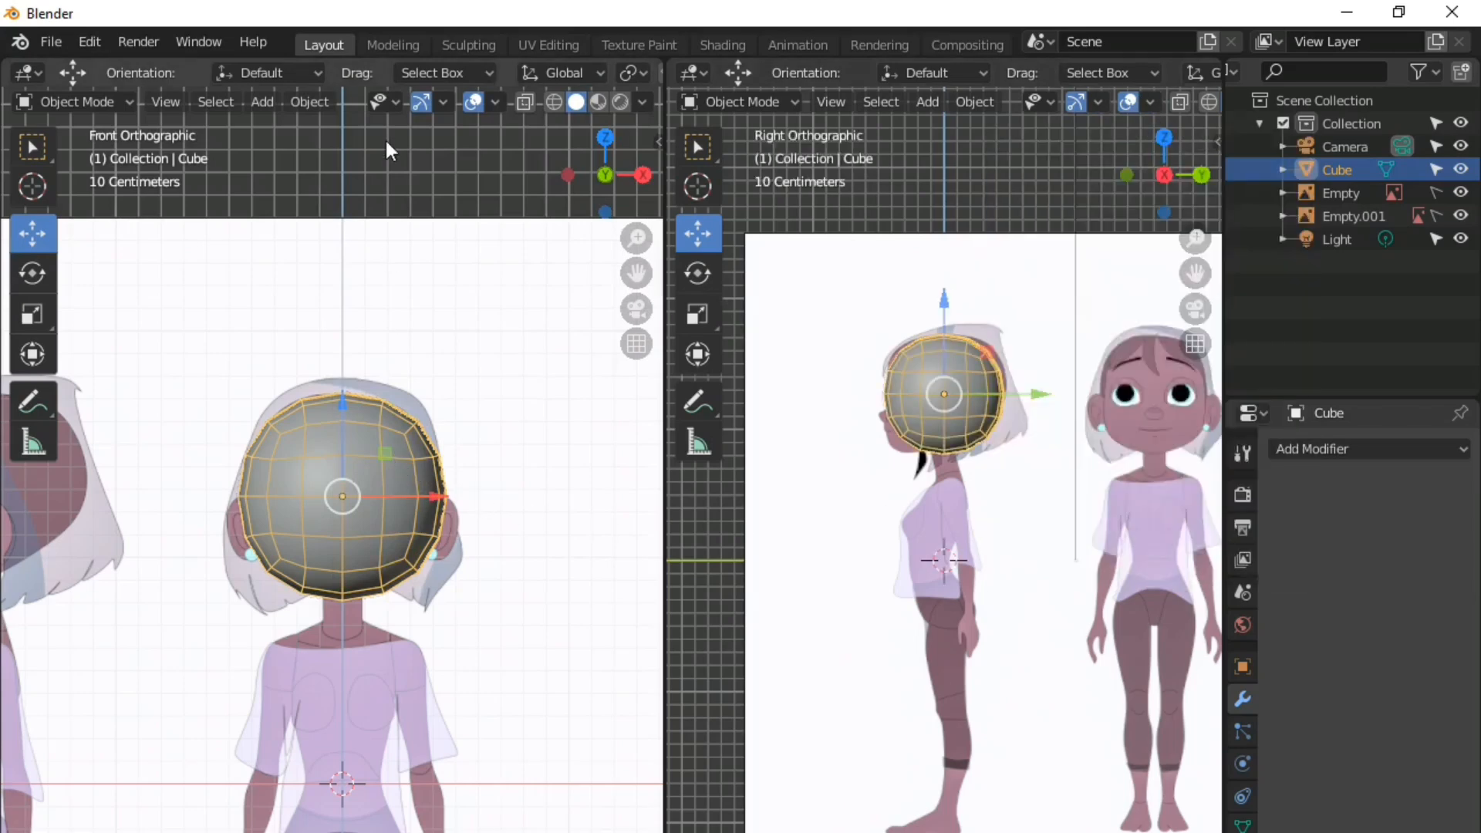
scroll(391, 466, up, 2)
- Switch to the Sculpting workspace and widen the brush toolbar until the brush names show
click(468, 44)
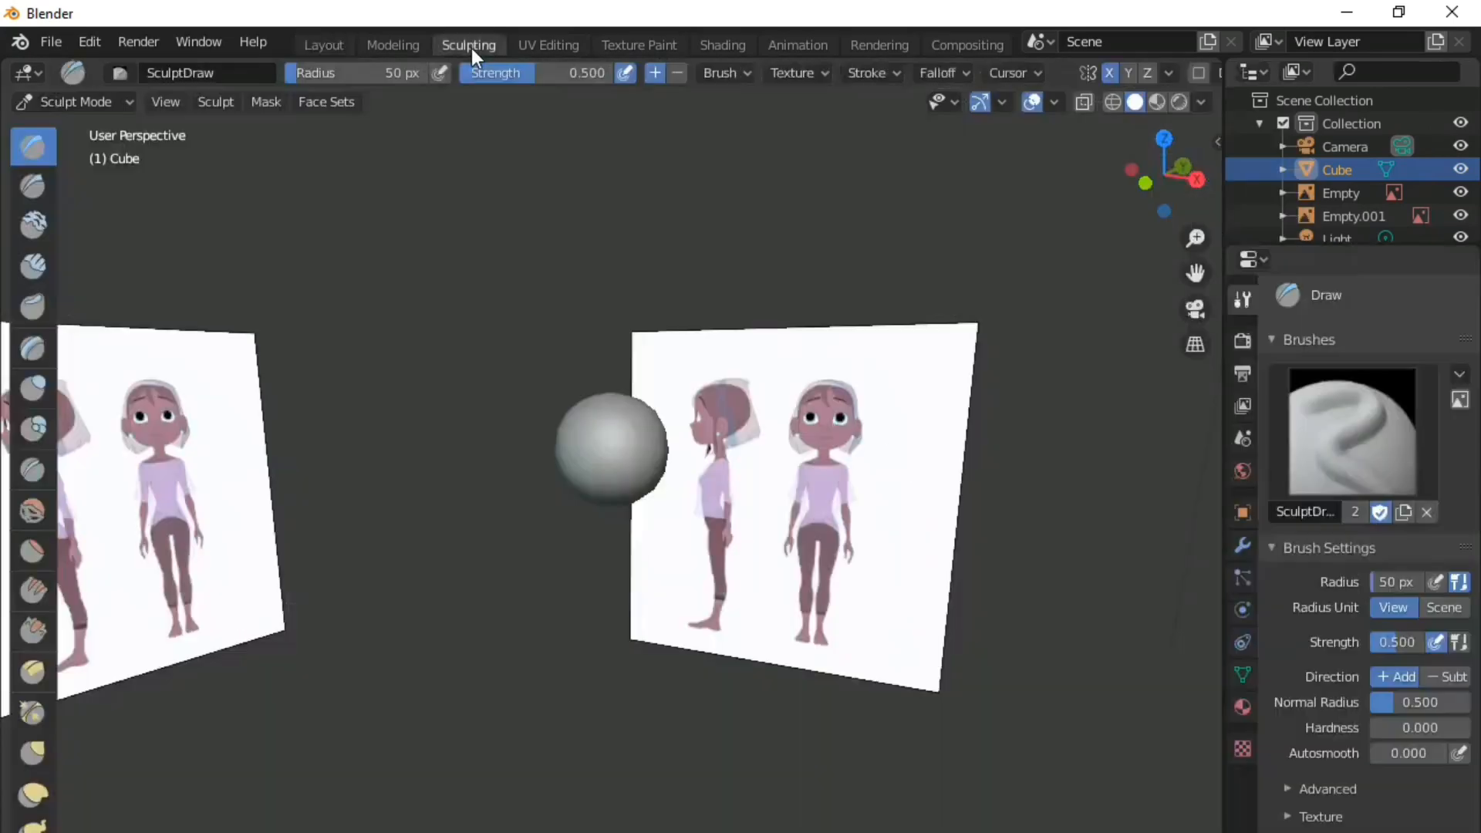
scroll(474, 571, down, 3)
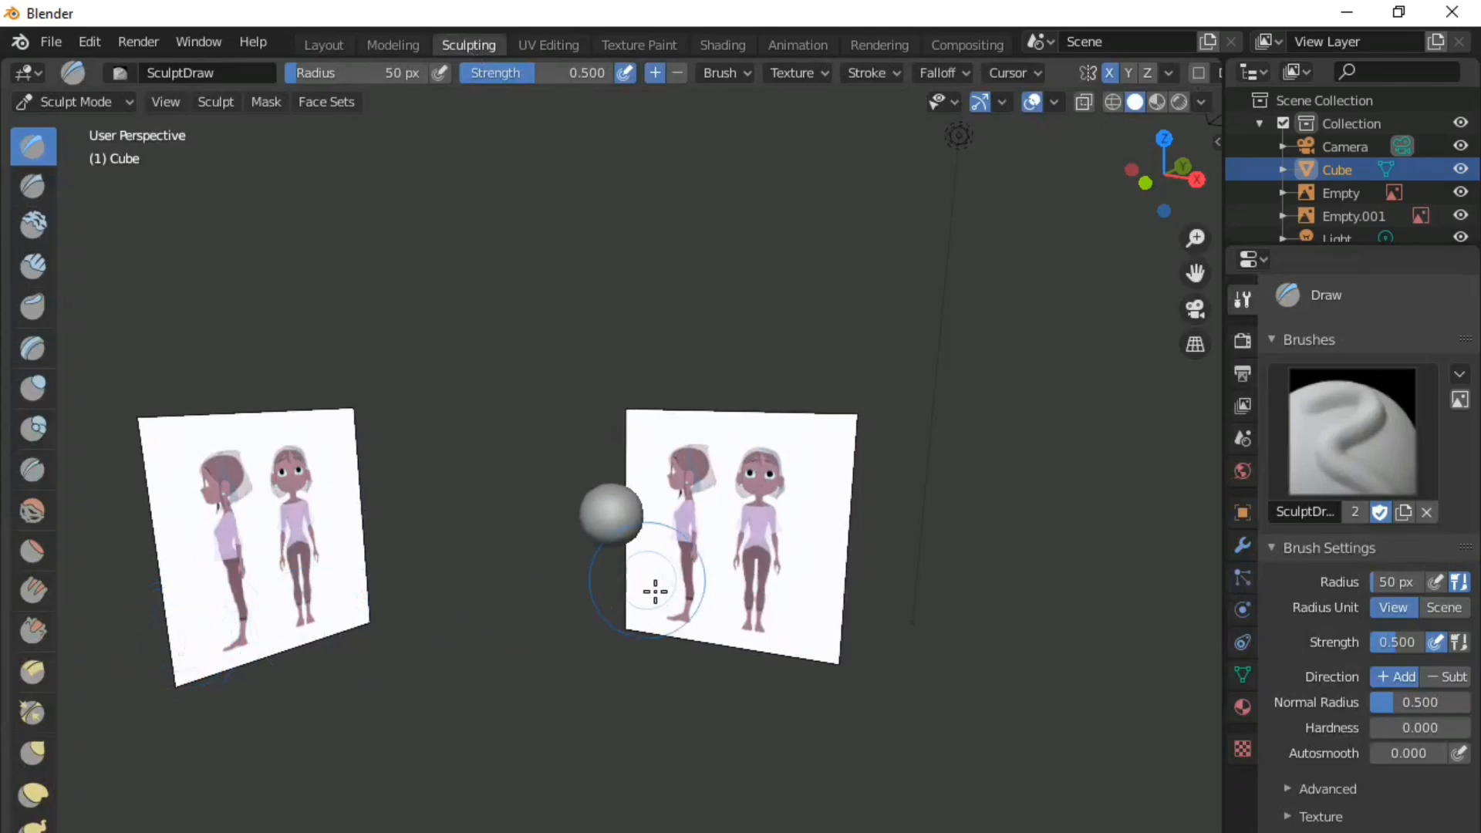
scroll(655, 591, up, 3)
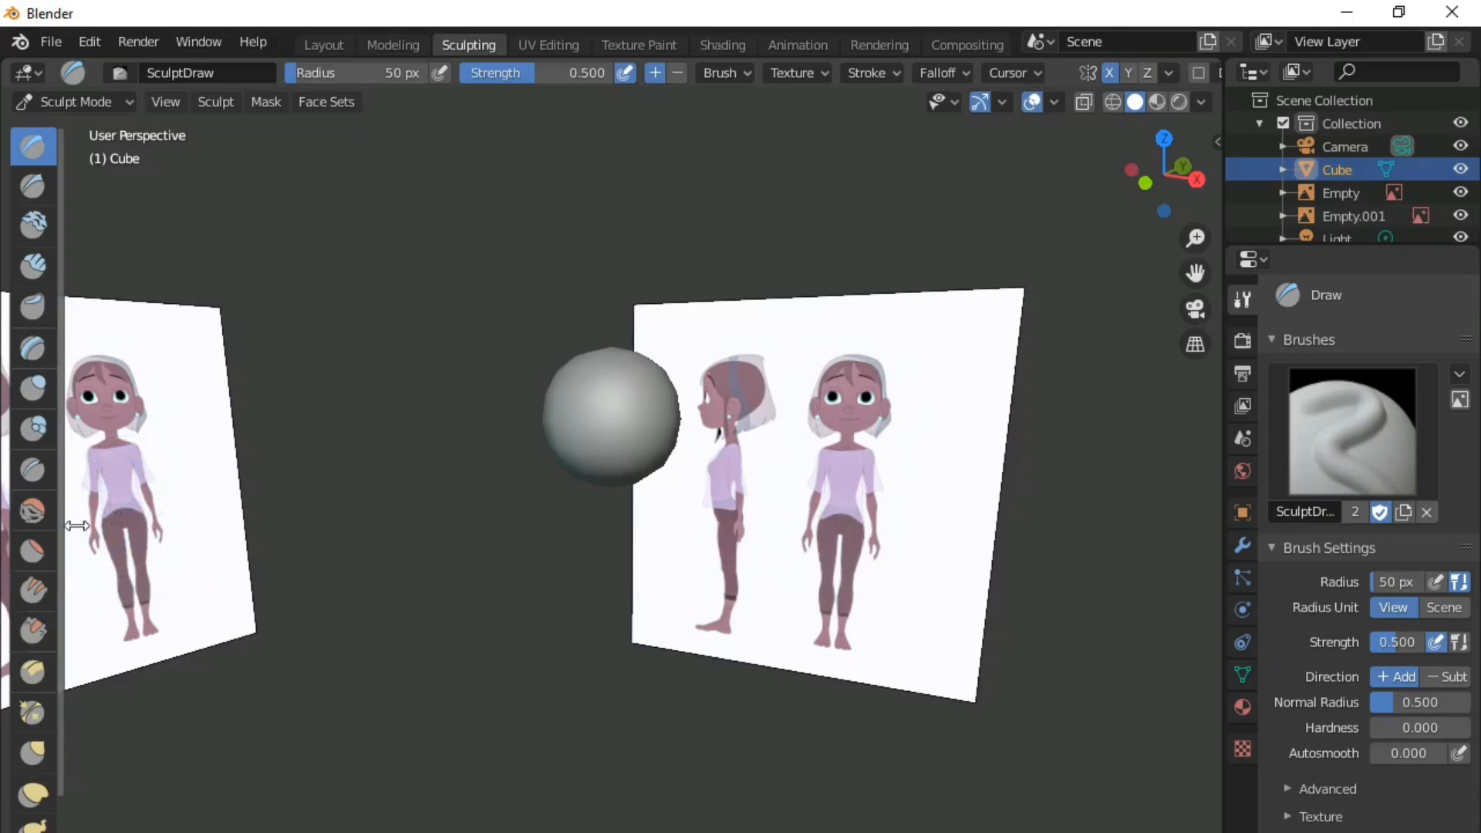
drag(76, 525, 241, 578)
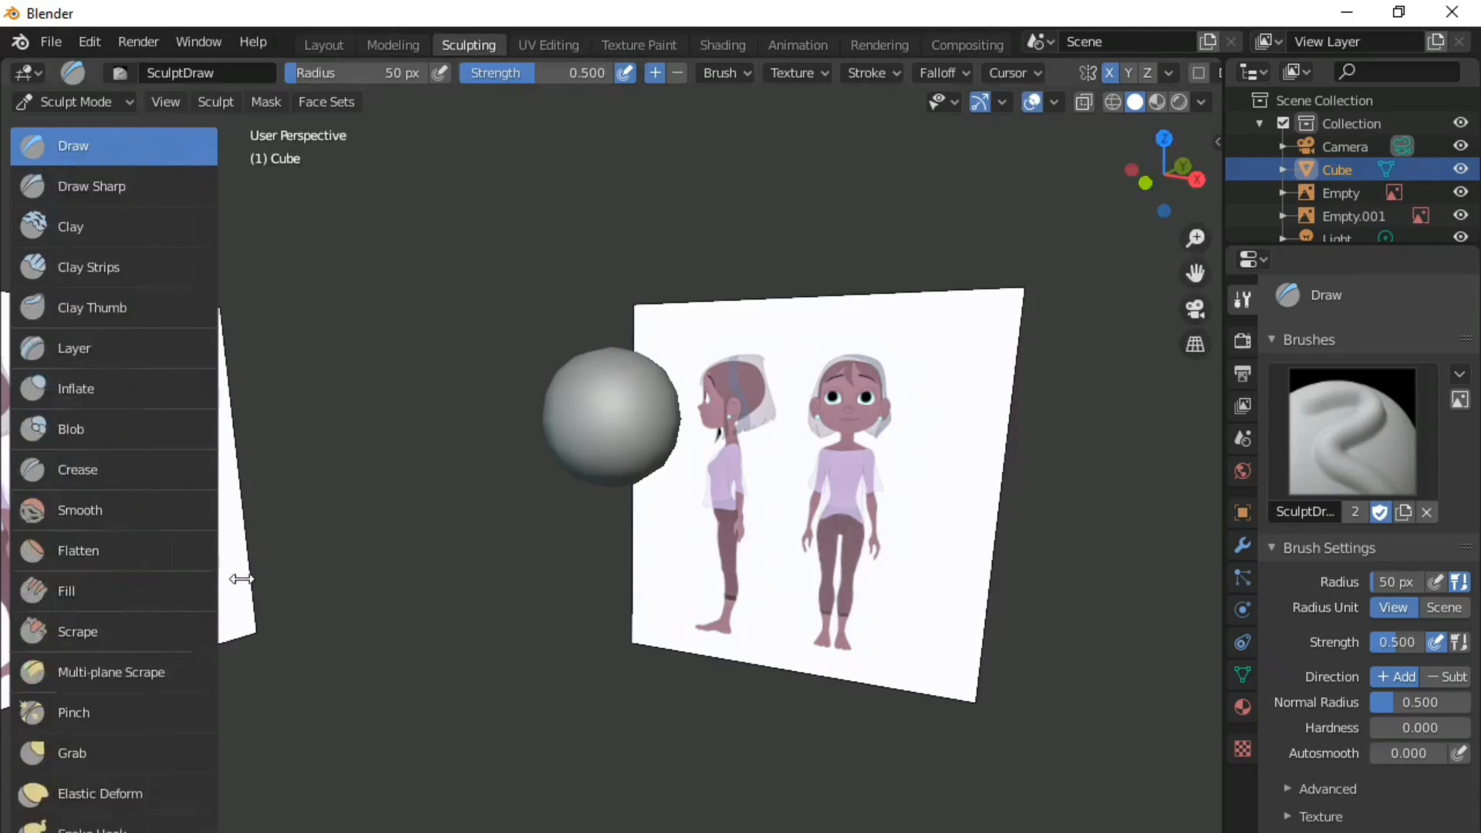
scroll(138, 420, down, 4)
scroll(936, 590, up, 4)
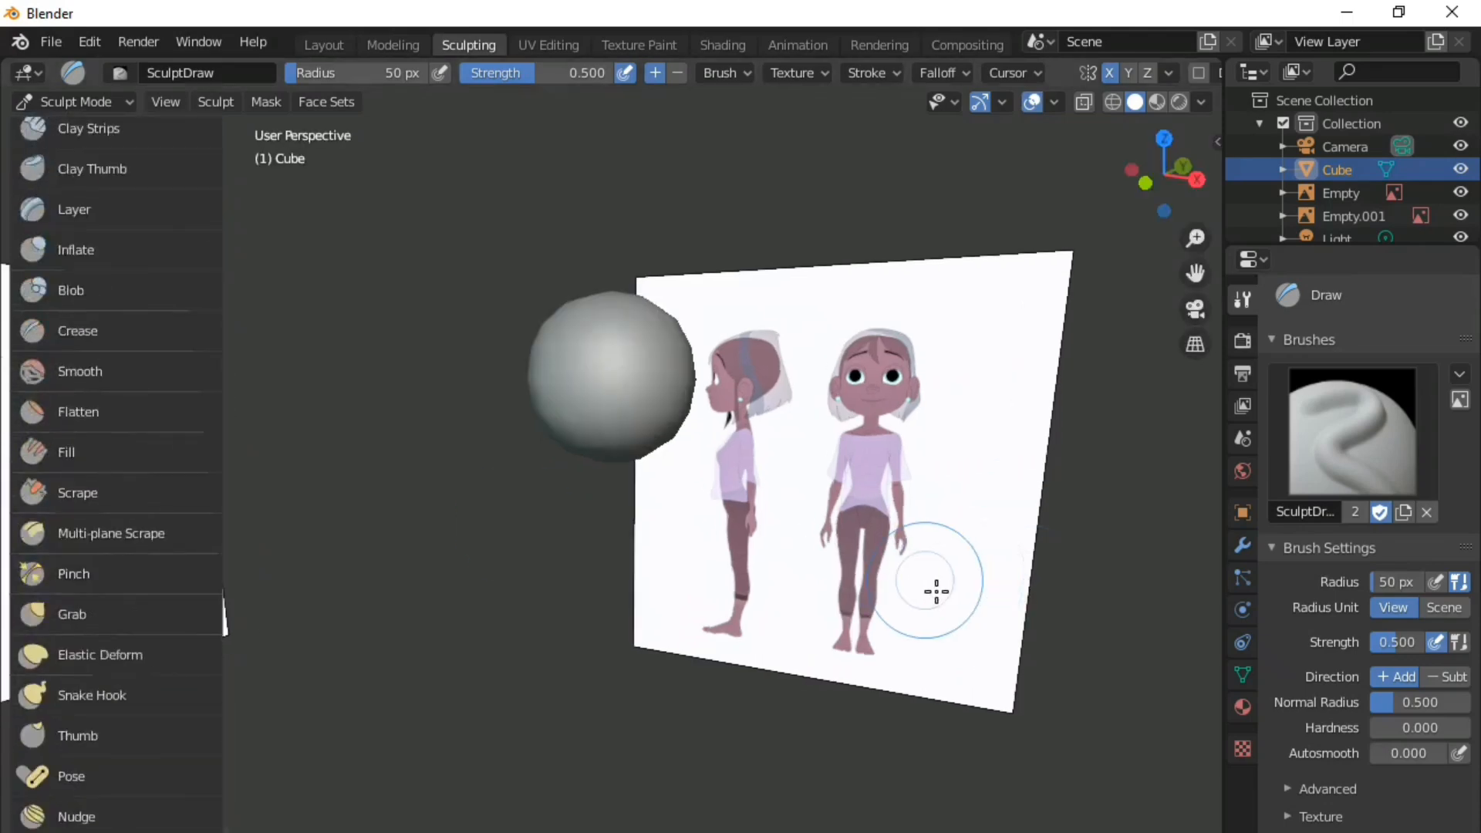
- Set the sculpting viewport to the front view and enable the wireframe overlay, framing the head sphere
key(KP_1)
scroll(648, 386, down, 3)
shift+middle_drag(628, 413, 606, 578)
click(1055, 101)
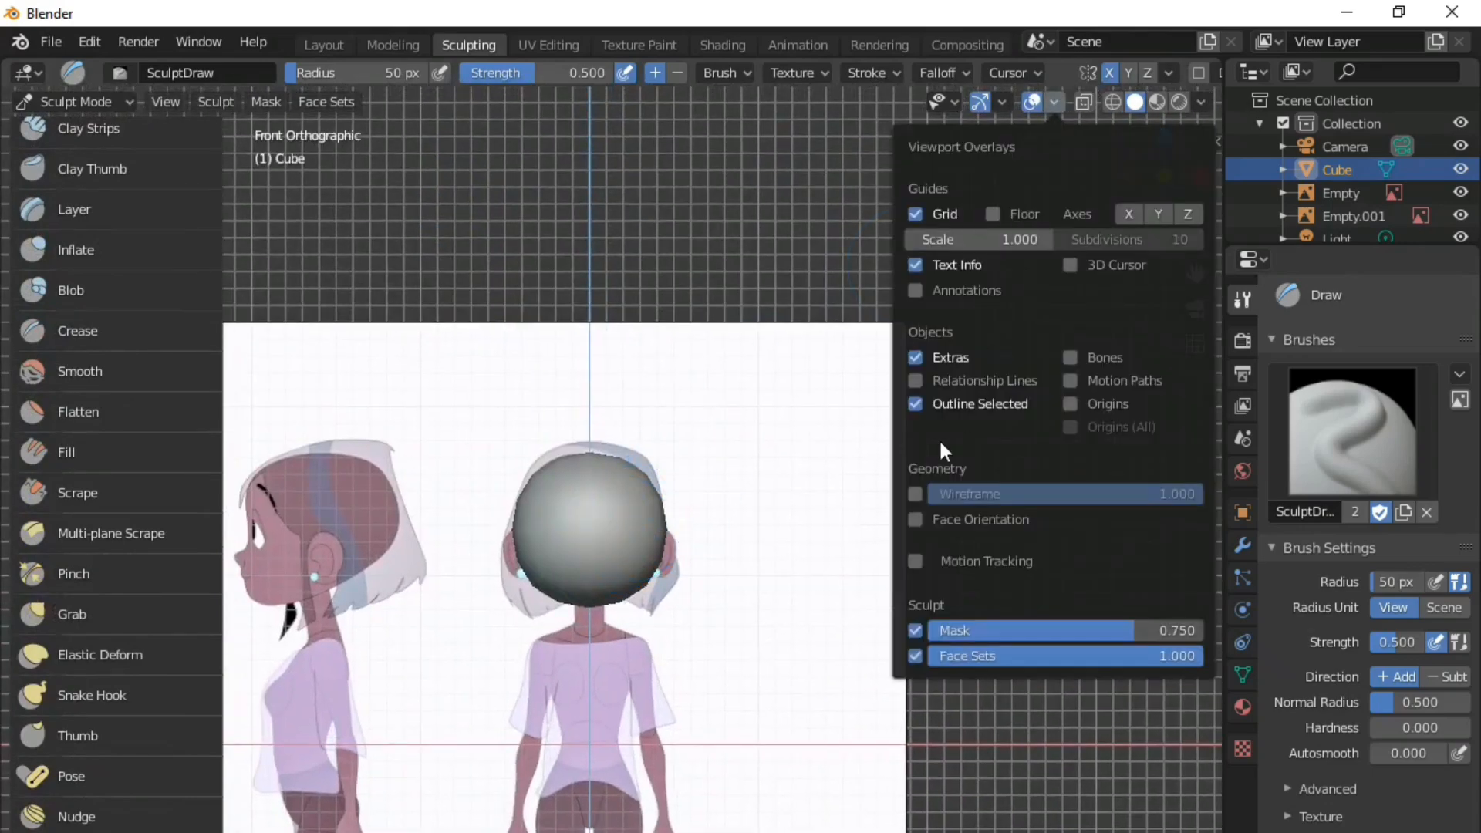
click(915, 494)
scroll(630, 603, up, 3)
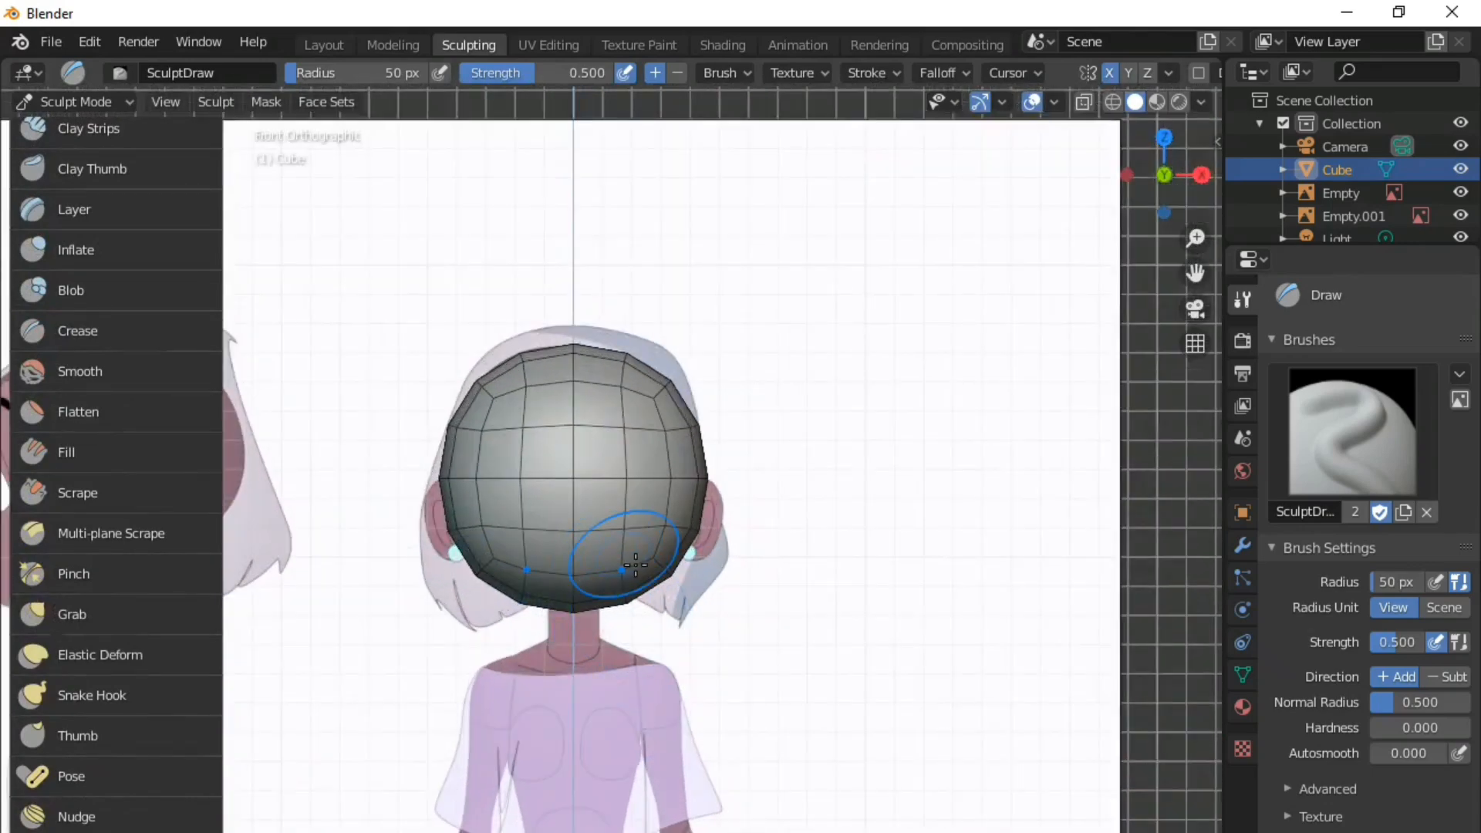
- Set the sculpt brush radius to 132 px and switch to the Grab brush
key(f)
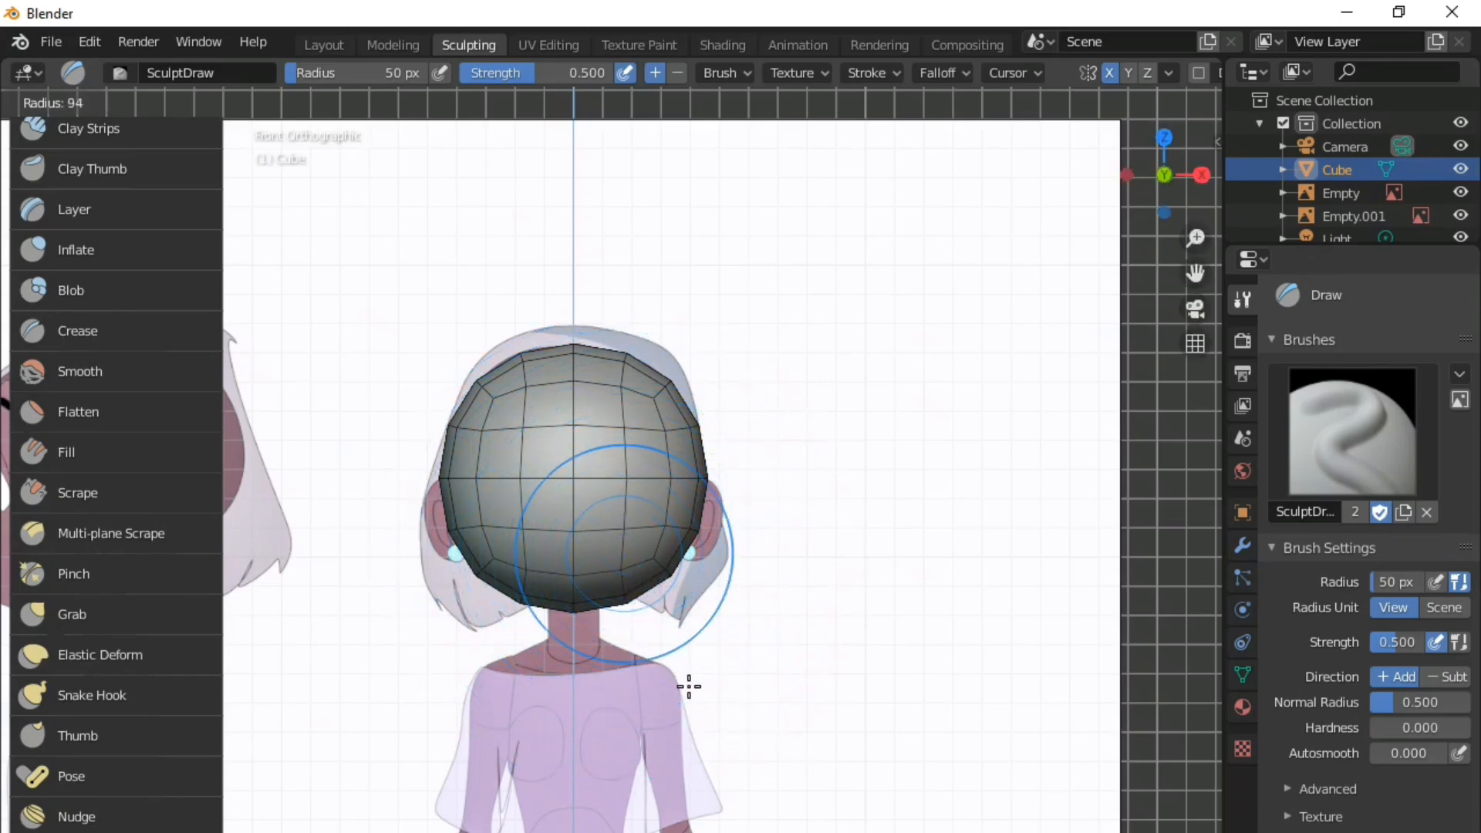
click(725, 722)
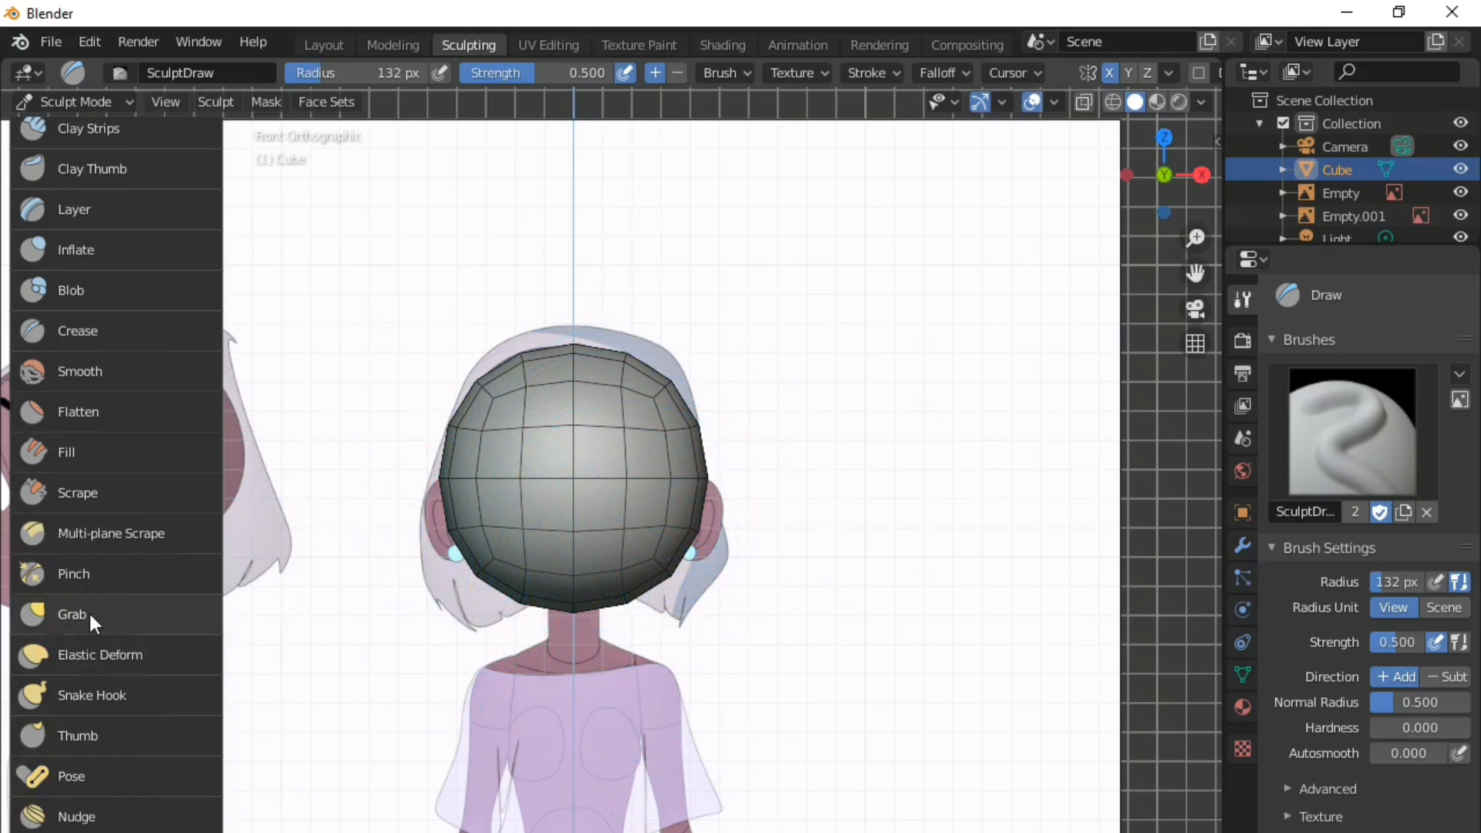
click(123, 609)
scroll(646, 517, up, 2)
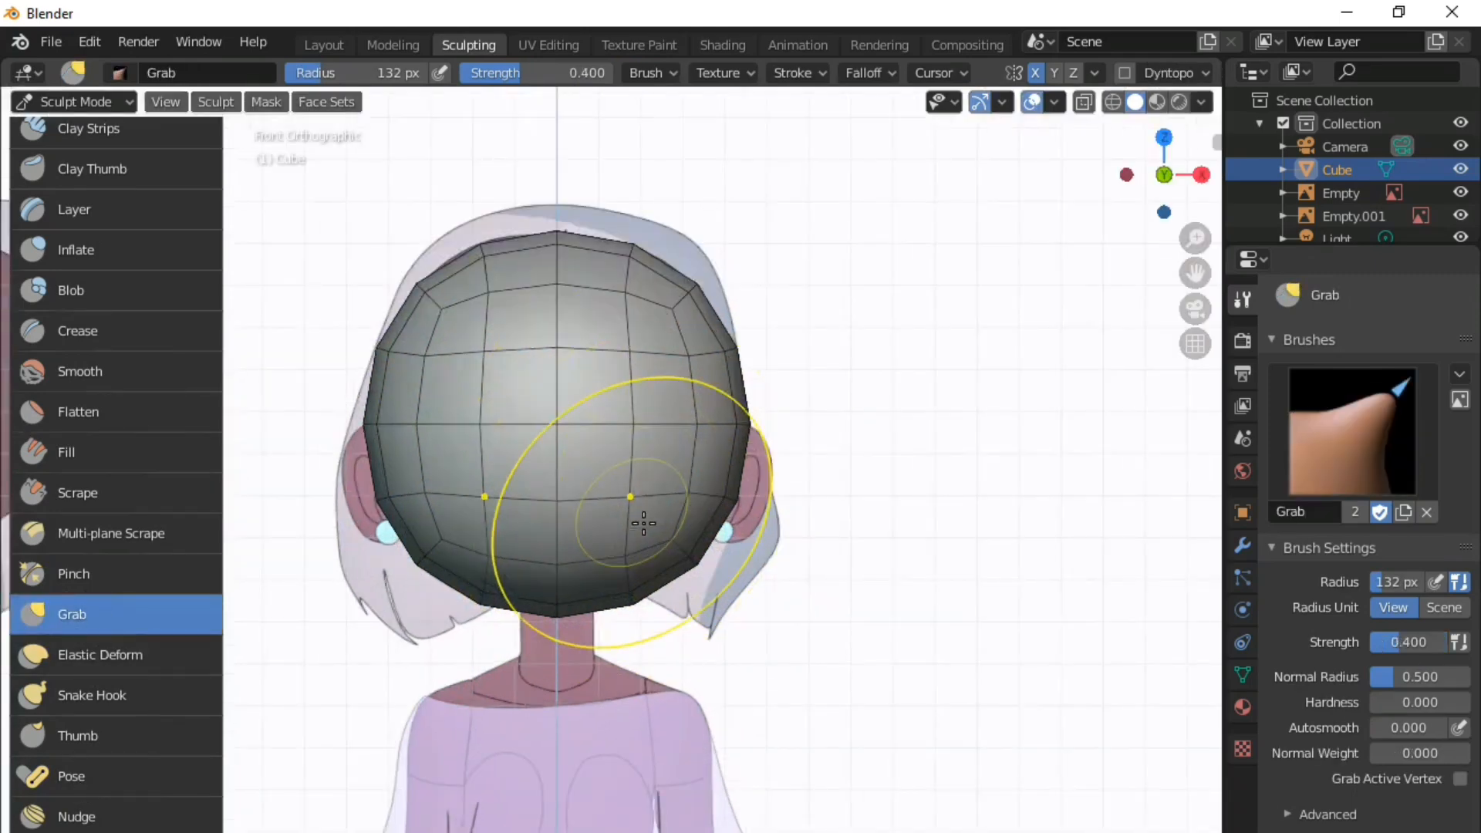
- Turn on X-ray and pull the head's sides inward to the face outline of the front reference, enlarging the Grab brush to 394 px
key(alt+z)
scroll(725, 486, up, 2)
key(f)
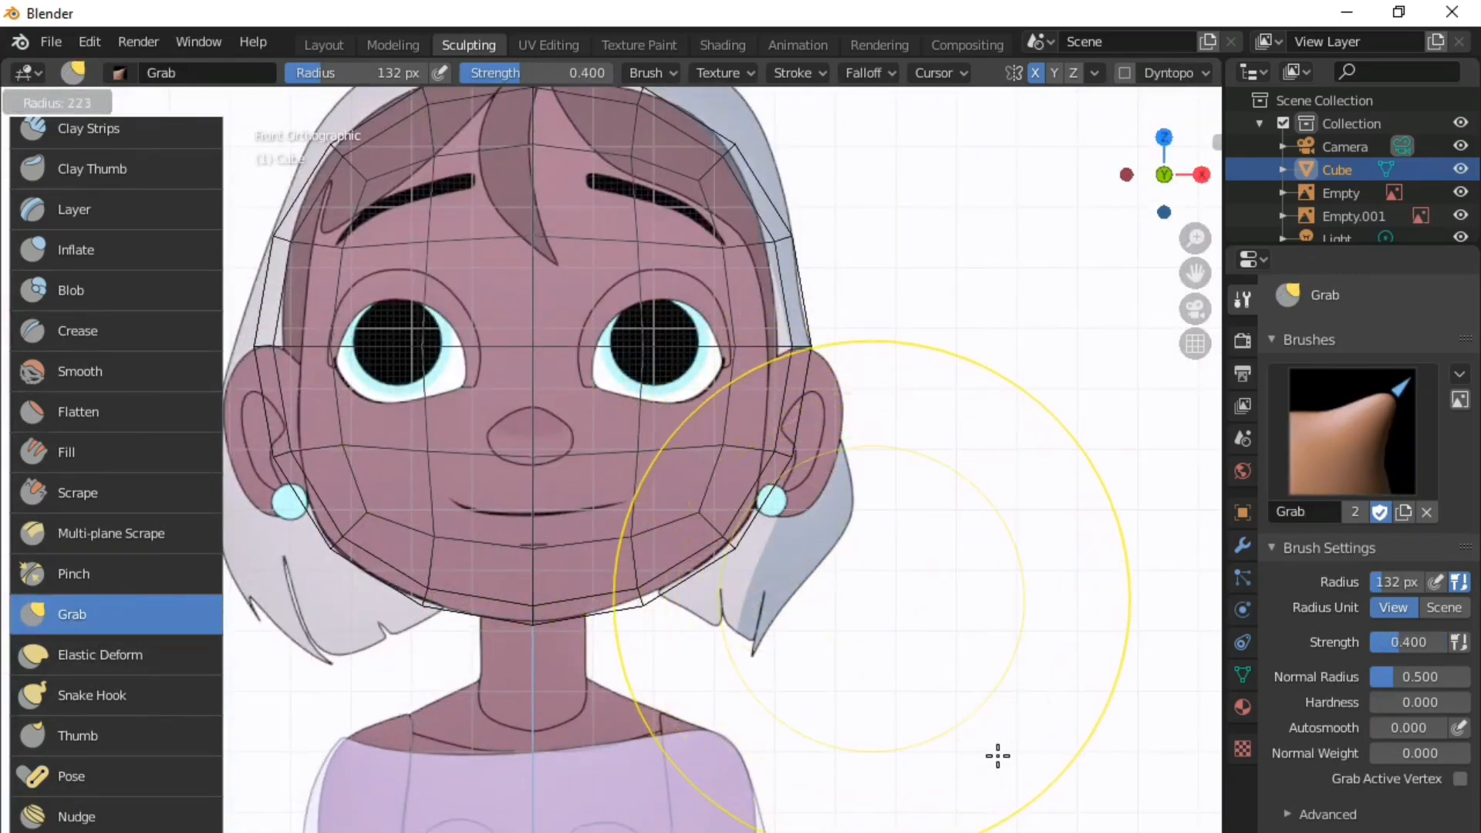
click(811, 360)
drag(811, 360, 774, 360)
key(f)
click(982, 592)
scroll(775, 440, down, 2)
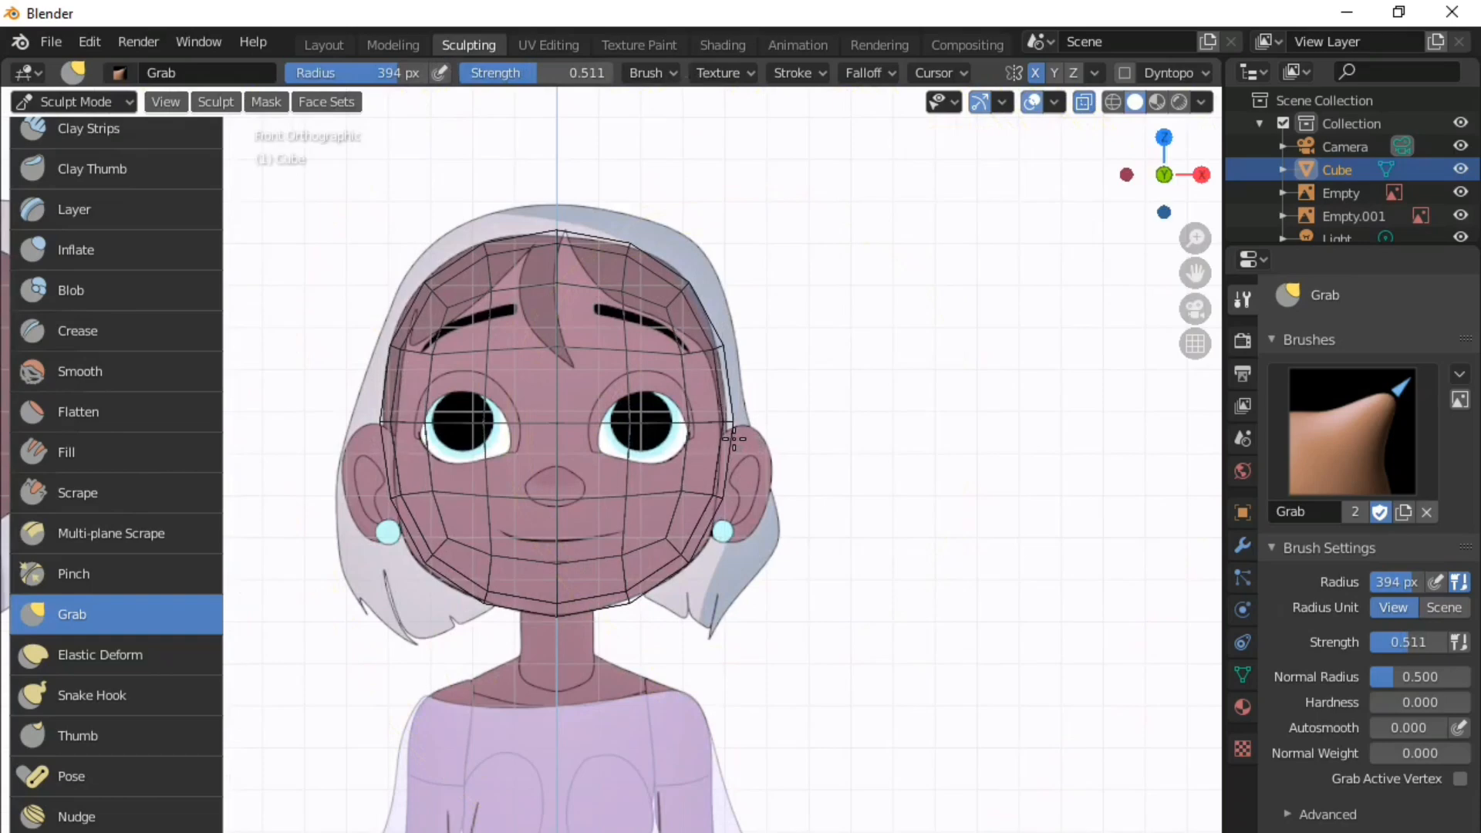
- Reduce the Grab brush radius to 224 px and turn X-ray off to check the head shape
key(f)
click(562, 241)
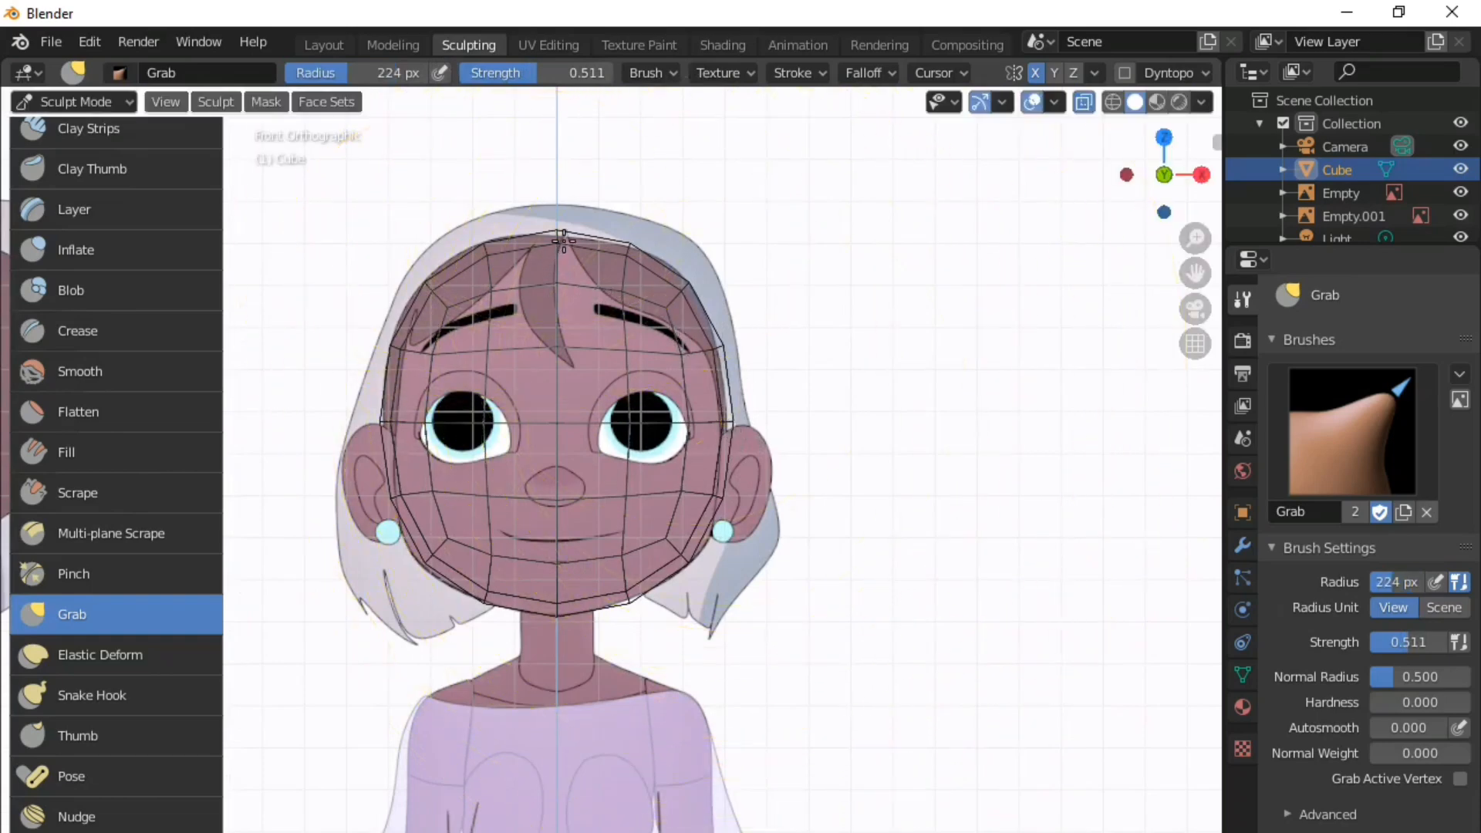
scroll(609, 602, up, 2)
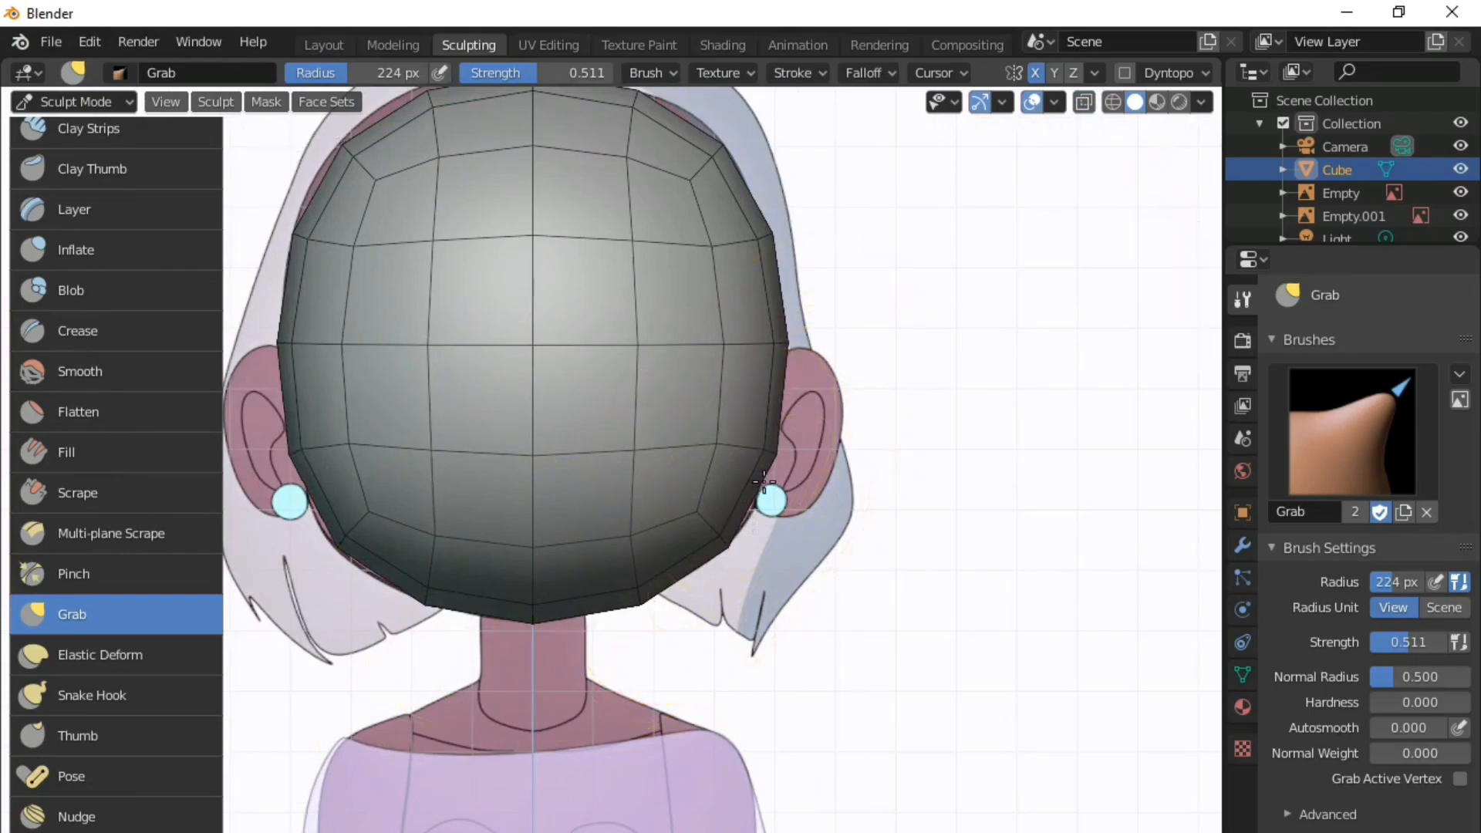
scroll(574, 594, down, 4)
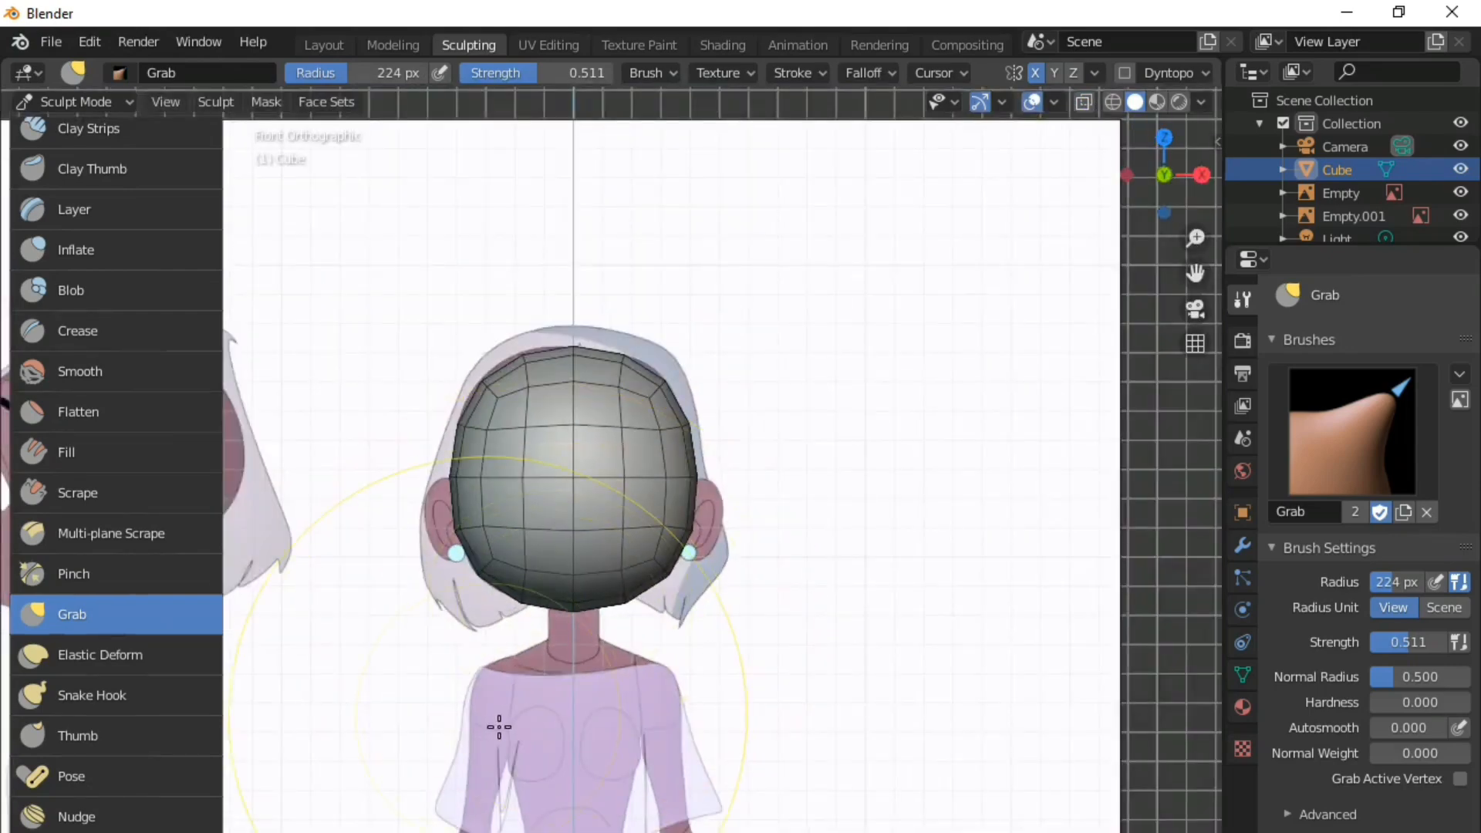
- In the right view with X-ray on, lift the head's lower back and fit the skull's back and forehead to the reference using a 294 px Grab brush
key(KP_3)
scroll(565, 648, up, 2)
scroll(470, 595, down, 2)
key(f)
click(619, 679)
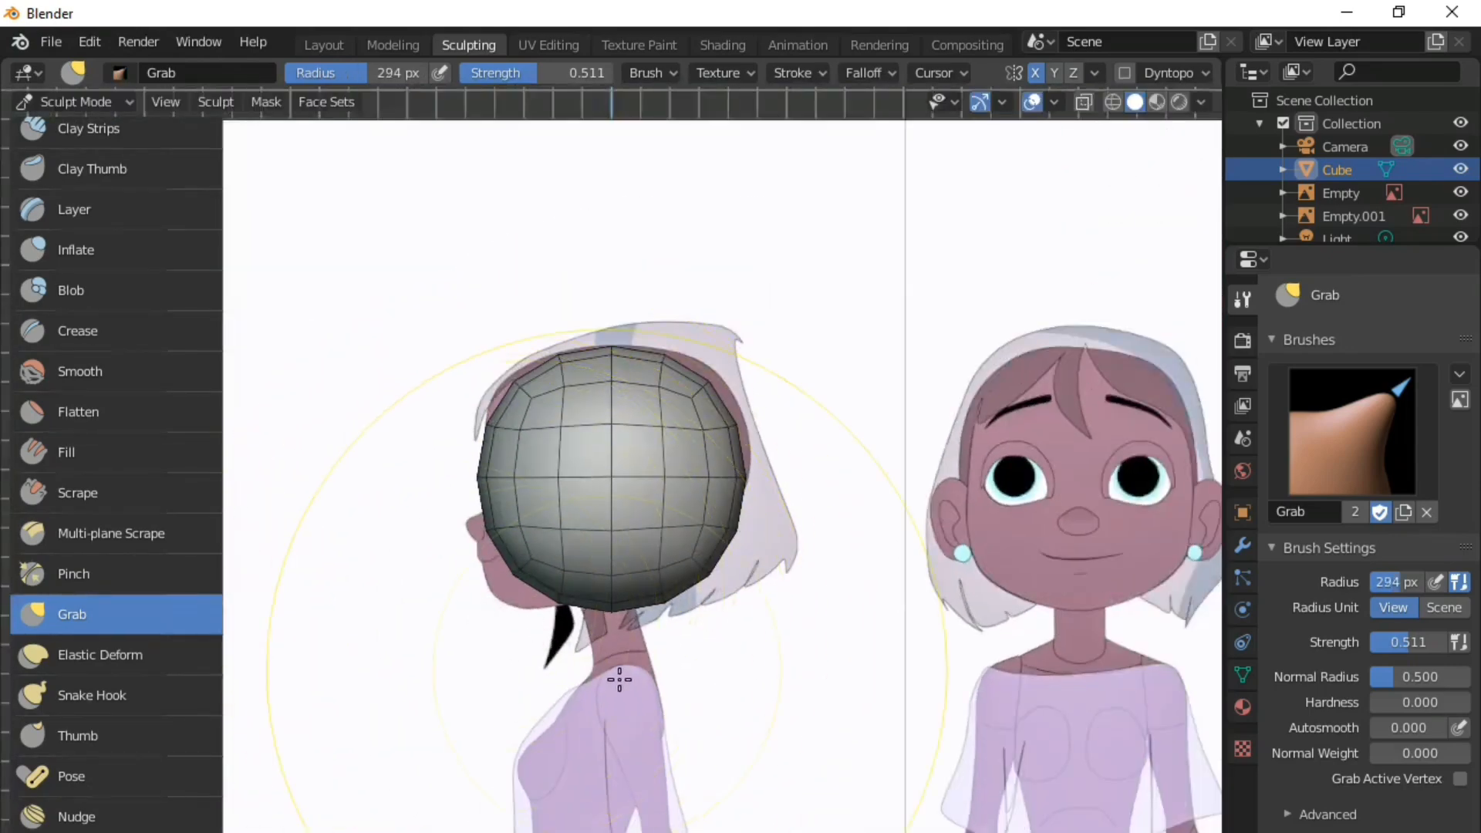
scroll(620, 679, up, 2)
key(alt+z)
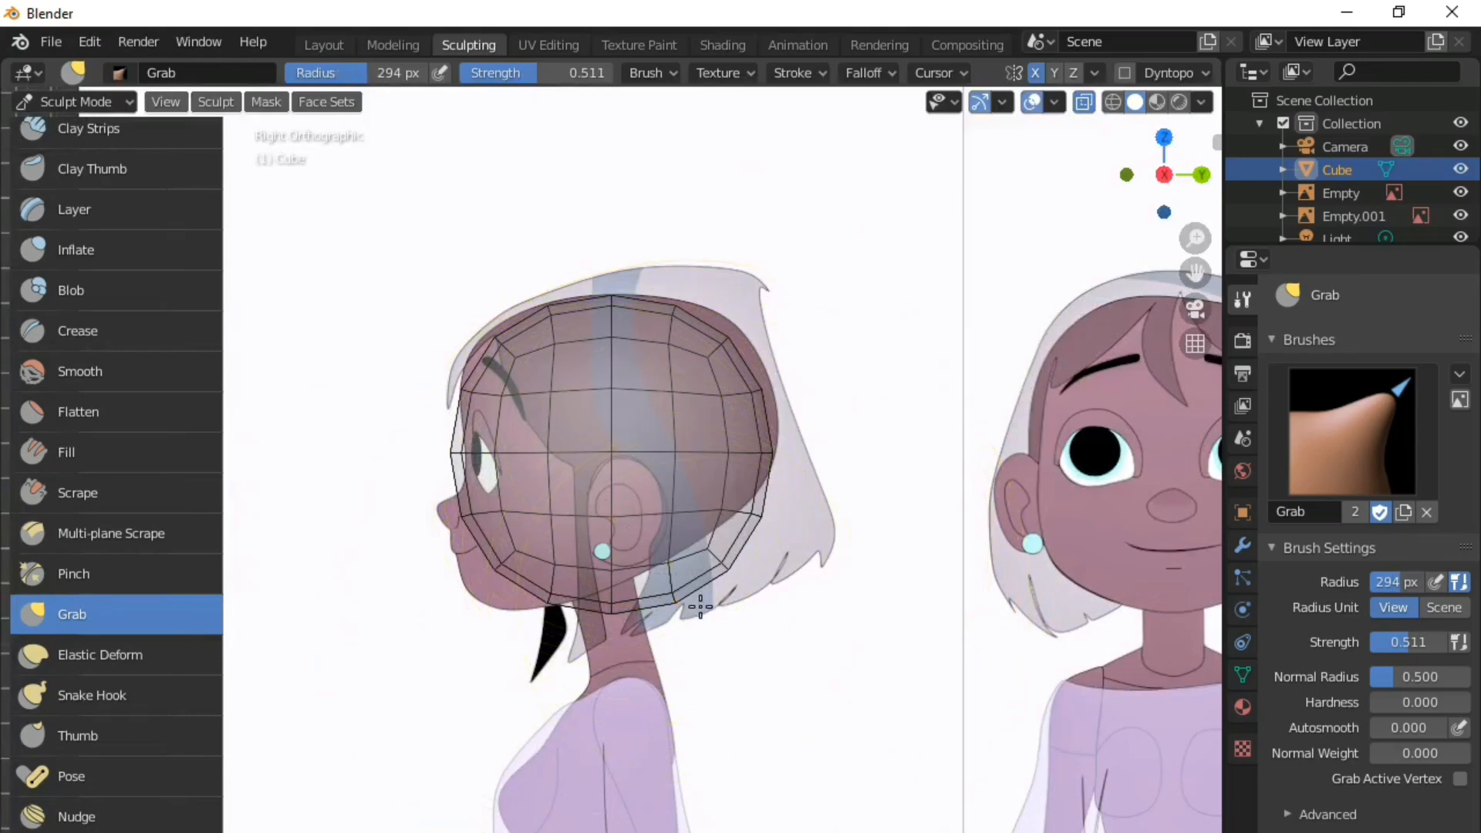
drag(700, 607, 659, 547)
drag(766, 414, 782, 392)
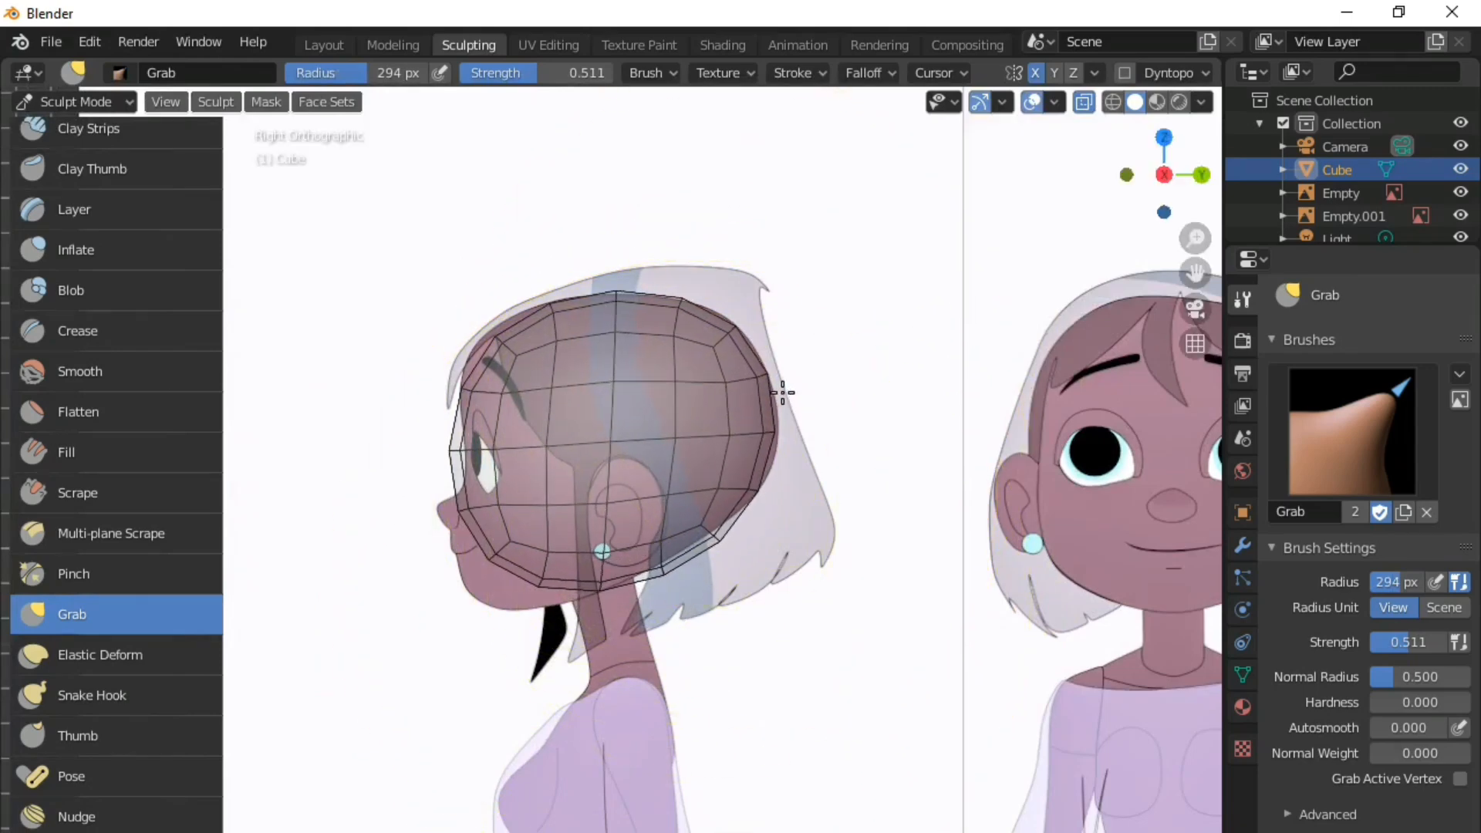
scroll(454, 335, up, 1)
drag(451, 305, 440, 296)
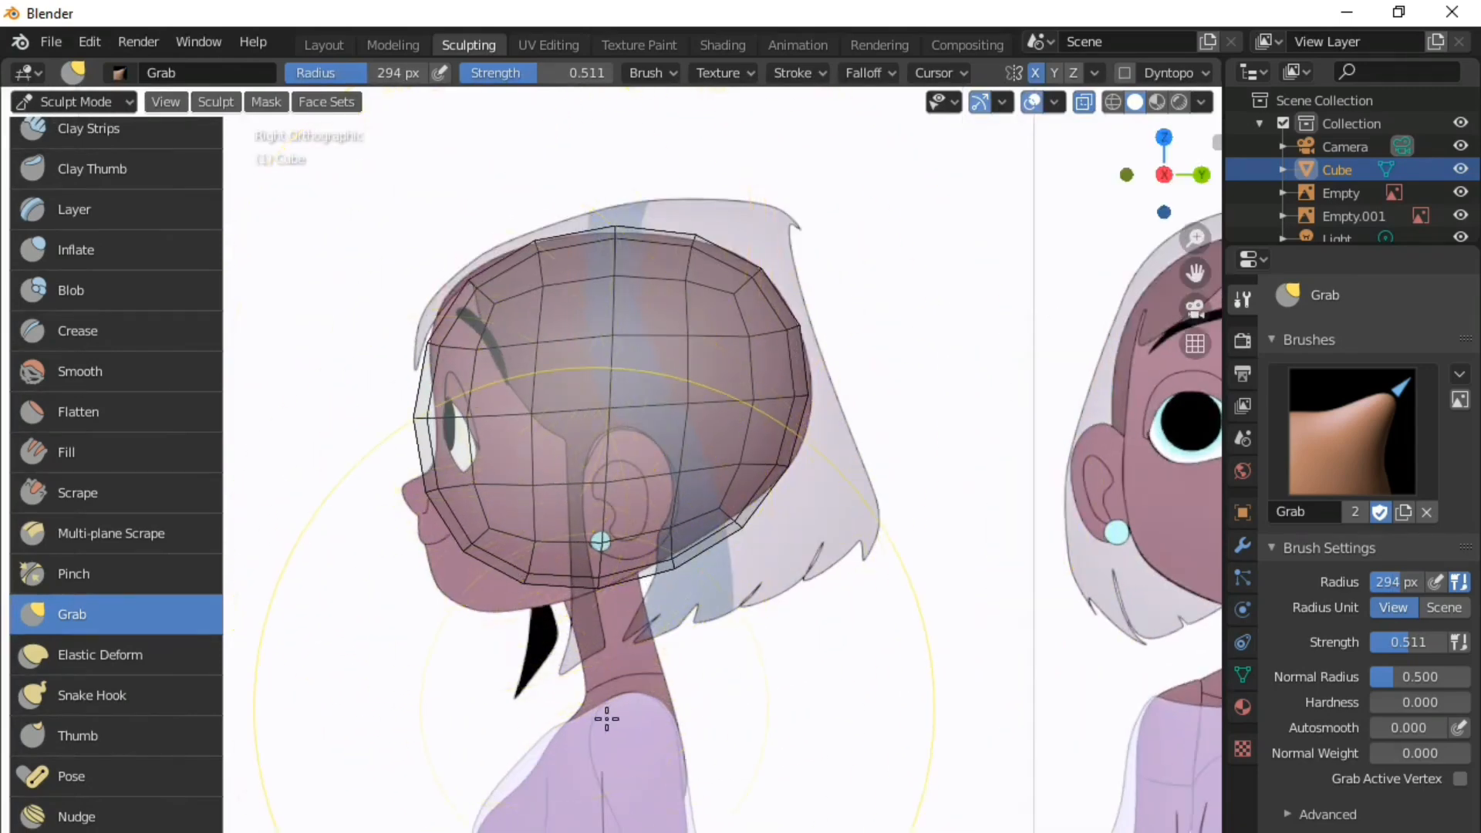
- Set the Grab brush radius to 200 px and pull the front of the jaw down to the reference chin
key(f)
click(450, 601)
key(f)
click(519, 580)
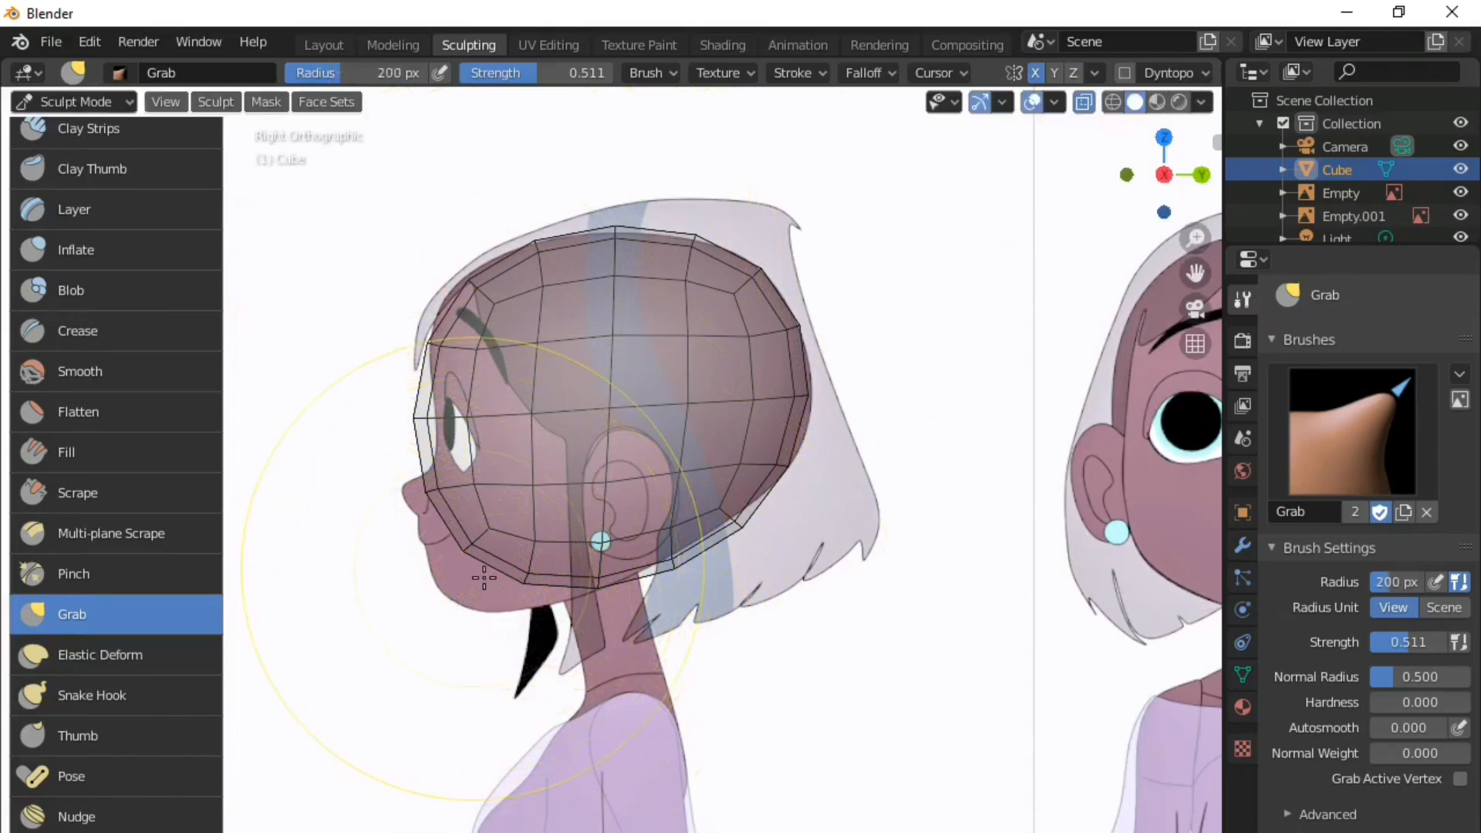
mouse_move(484, 577)
mouse_down()
mouse_move(441, 601)
mouse_move(486, 608)
mouse_up()
- Refine the face's front profile against the side reference from brow to mouth, resizing the Grab brush down to 182 px
key(f)
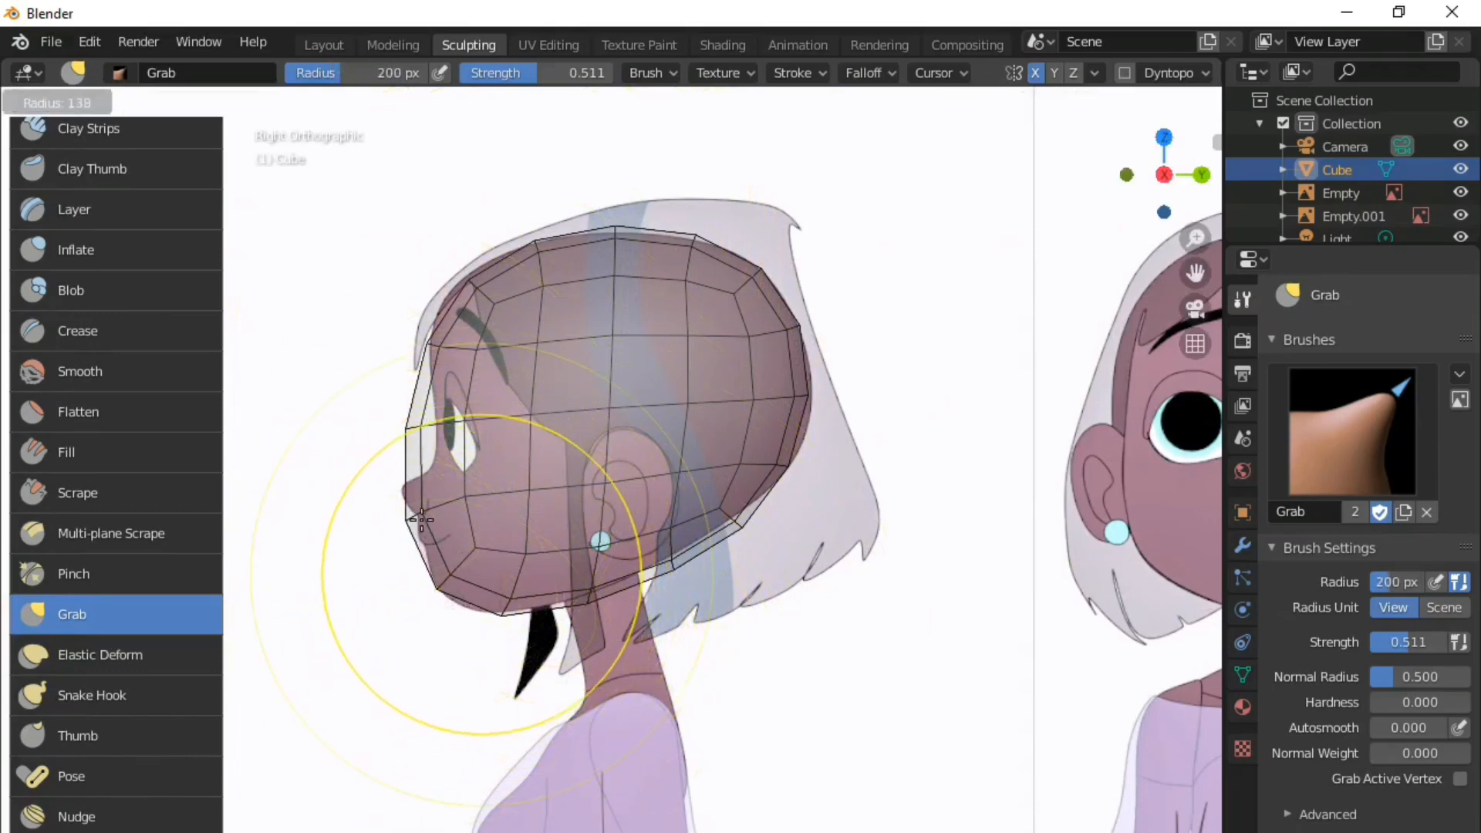
click(422, 519)
mouse_move(414, 424)
mouse_down()
mouse_move(462, 369)
mouse_move(453, 322)
mouse_up()
key(f)
click(575, 443)
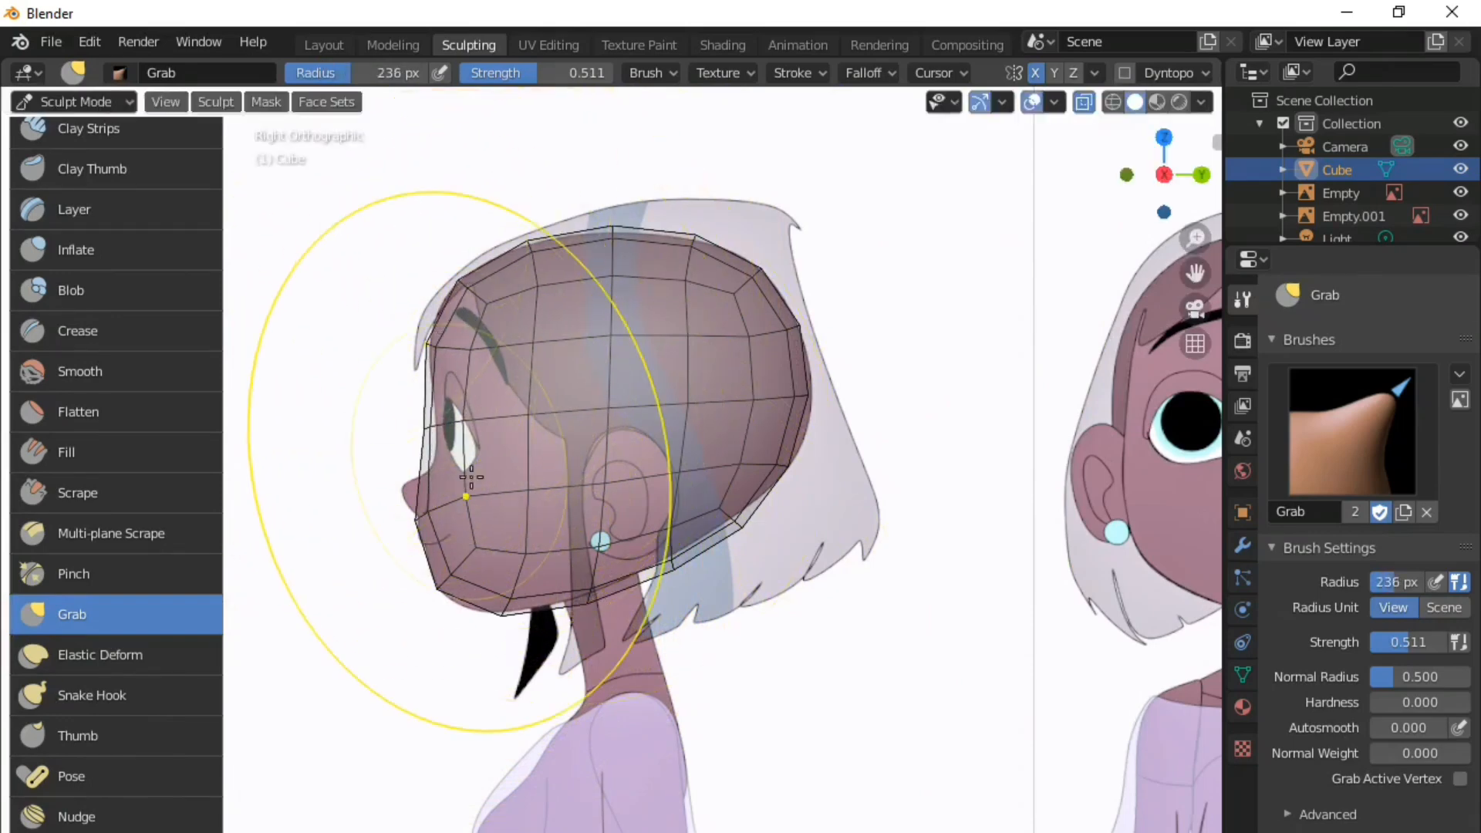
key(f)
click(409, 447)
drag(428, 437, 441, 431)
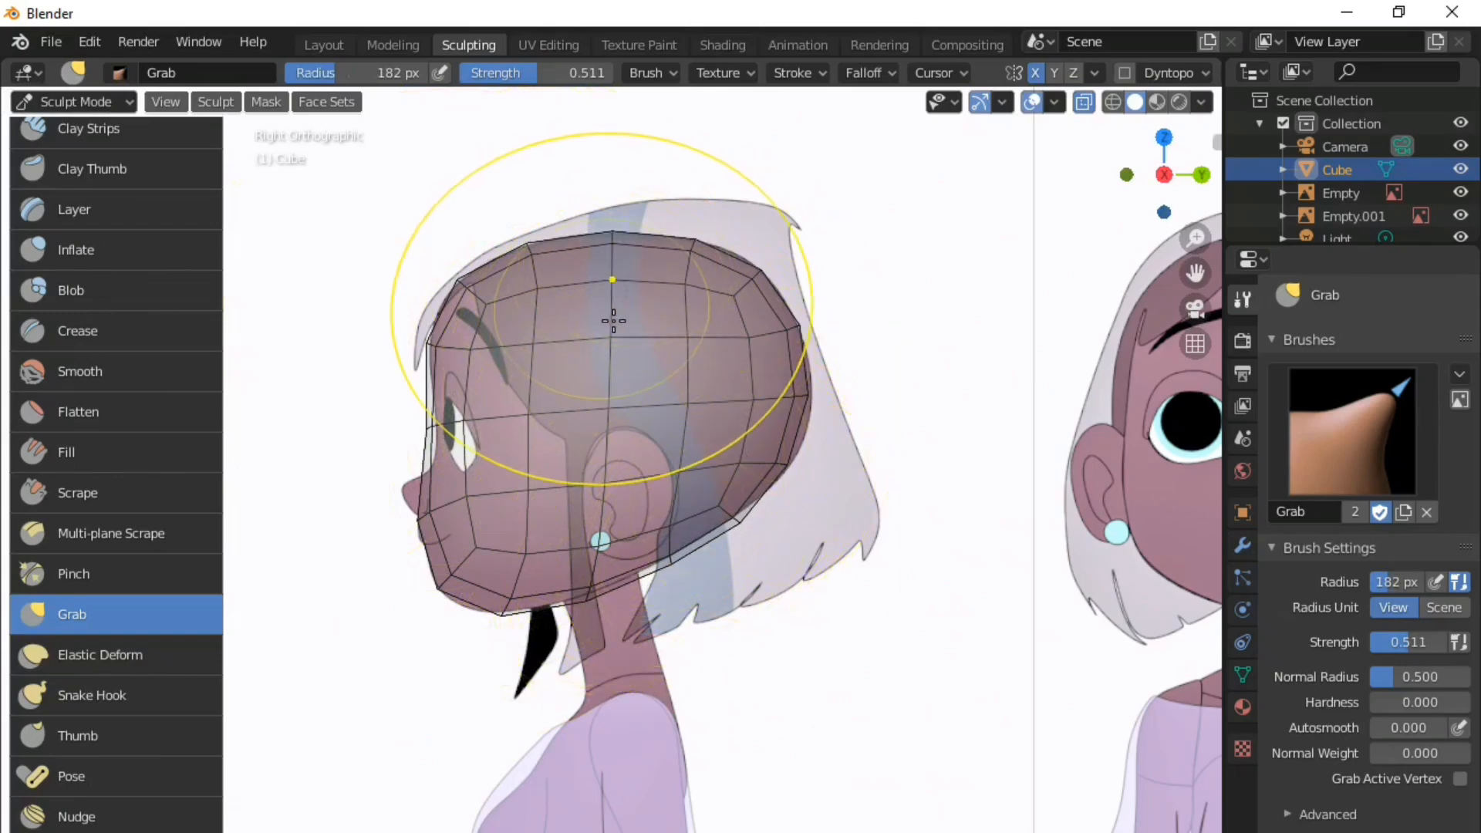
- In the front view with X-ray off, pull the cheeks and jaw sides outward, then inspect the head from other angles
key(KP_1)
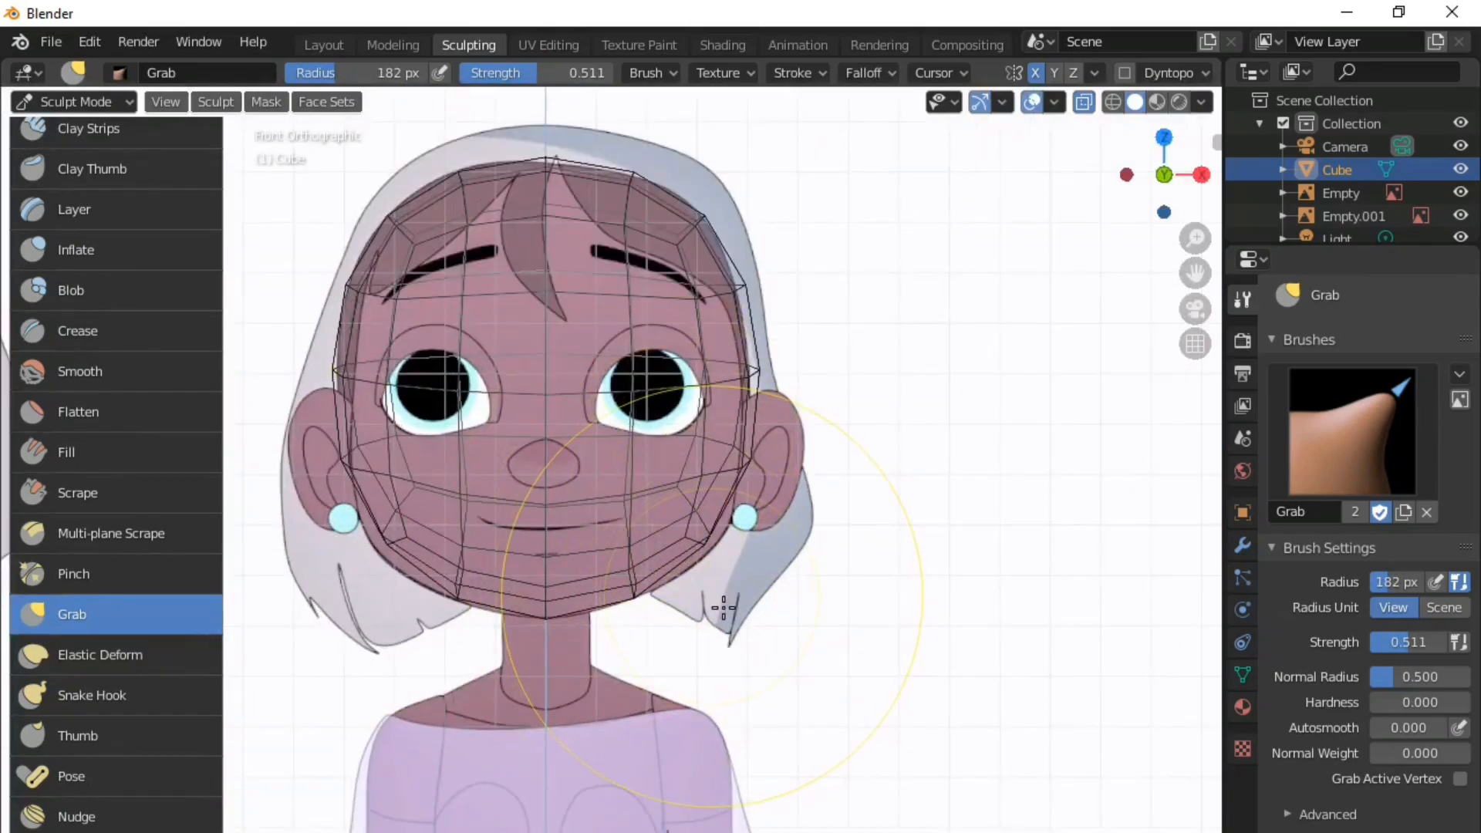
key(alt+z)
drag(713, 544, 738, 555)
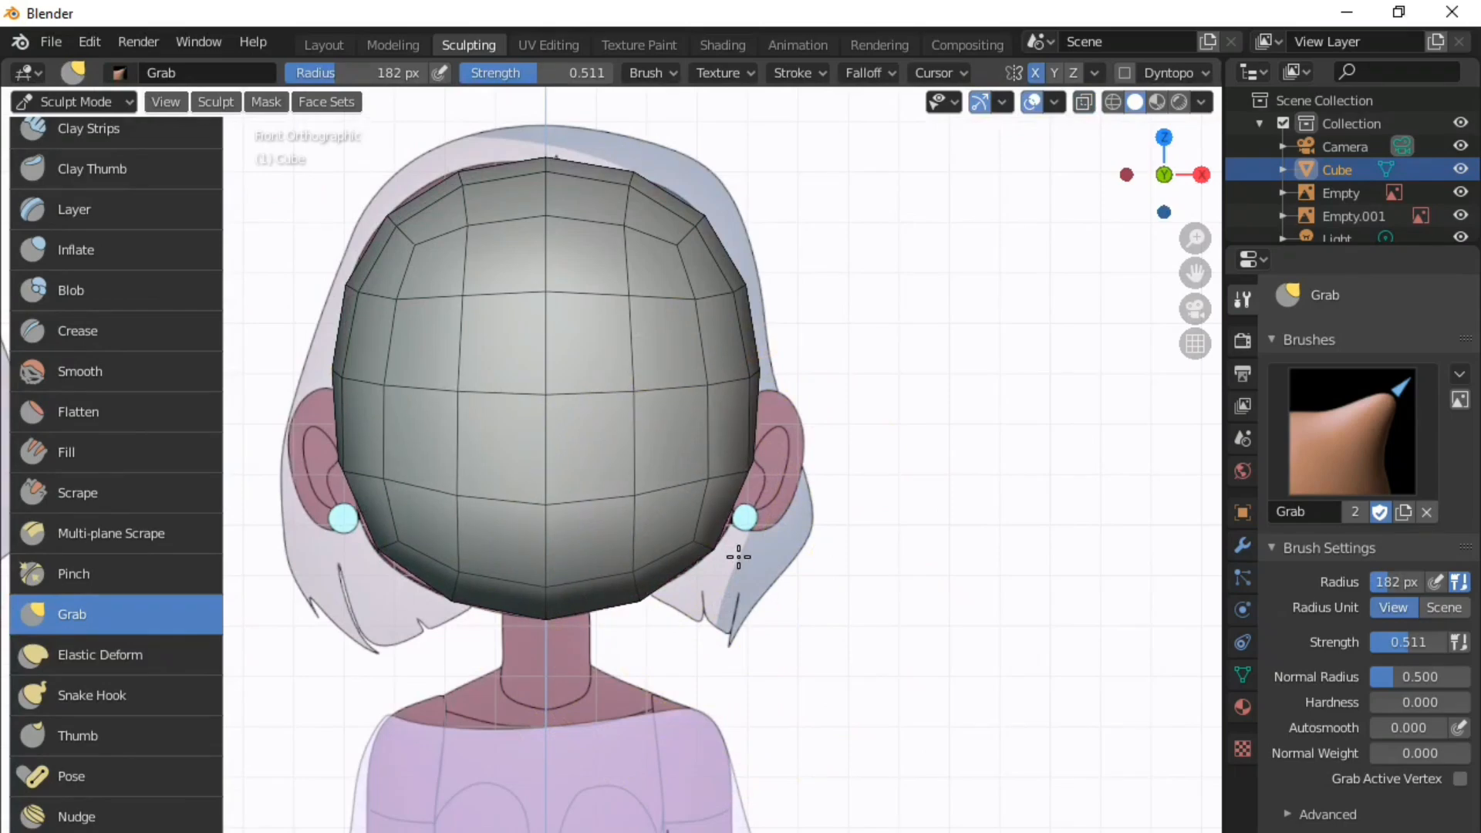
drag(710, 480, 728, 488)
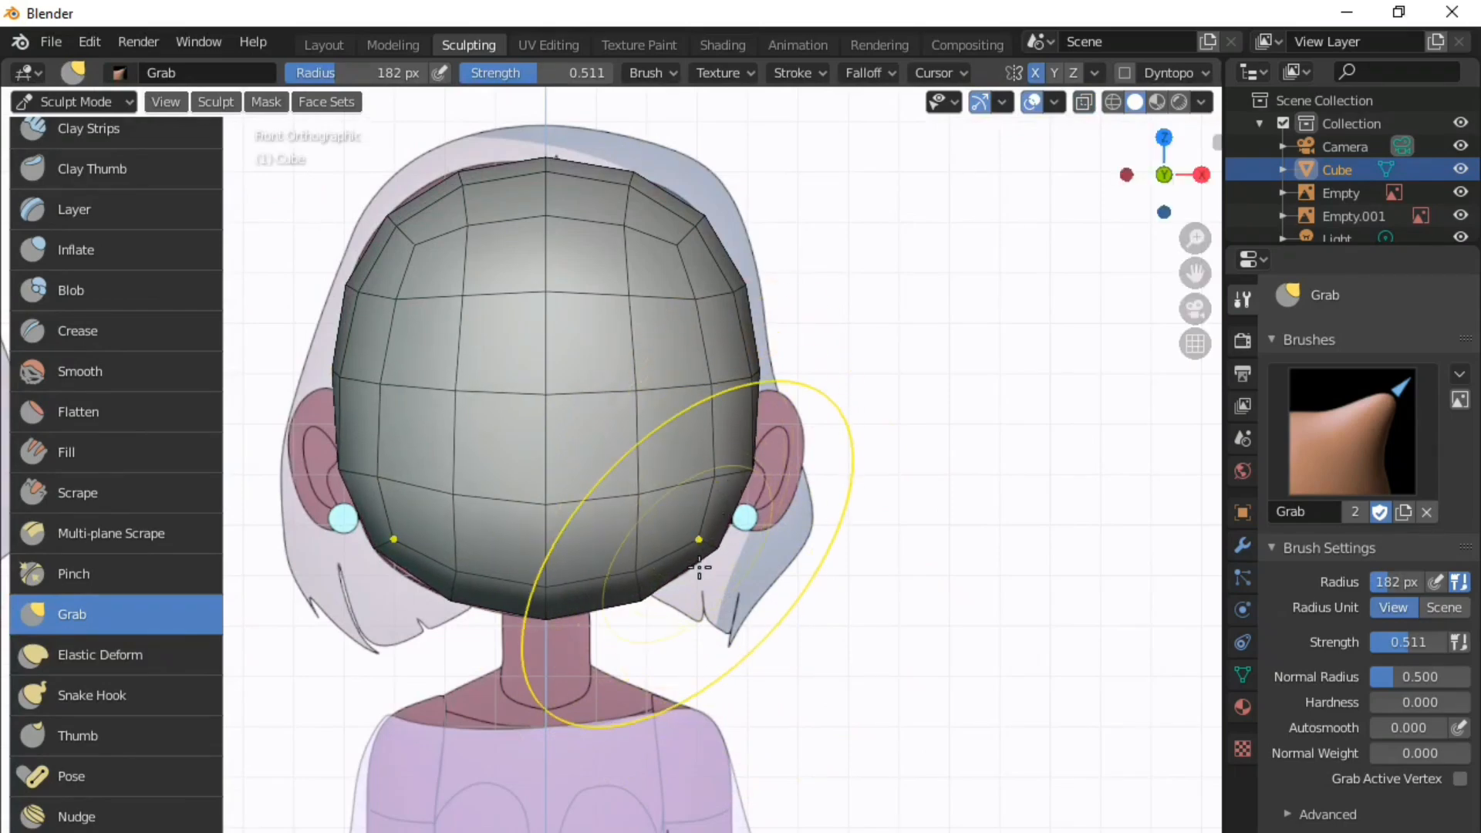
scroll(693, 578, down, 1)
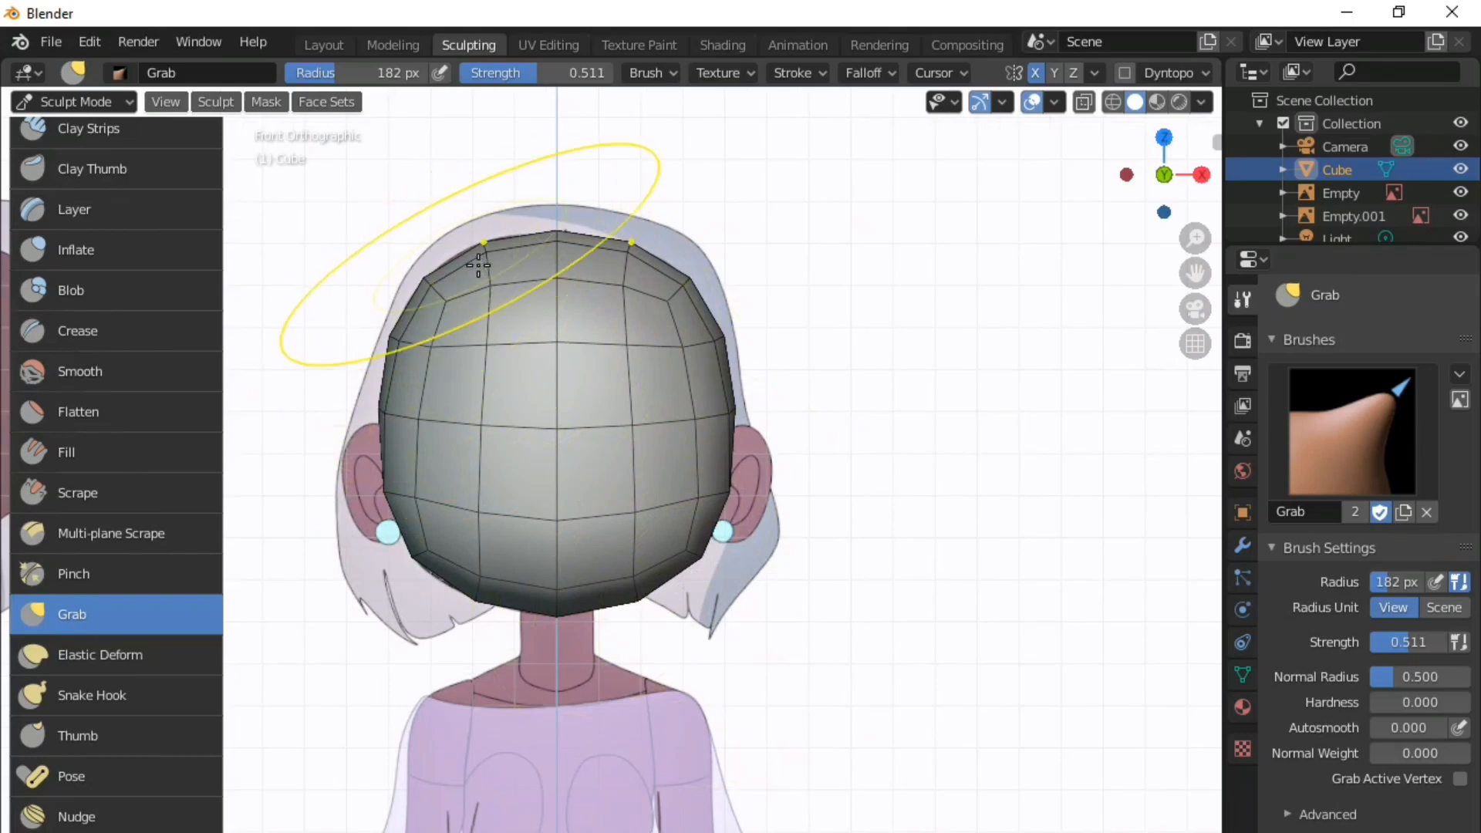
middle_drag(604, 287, 698, 509)
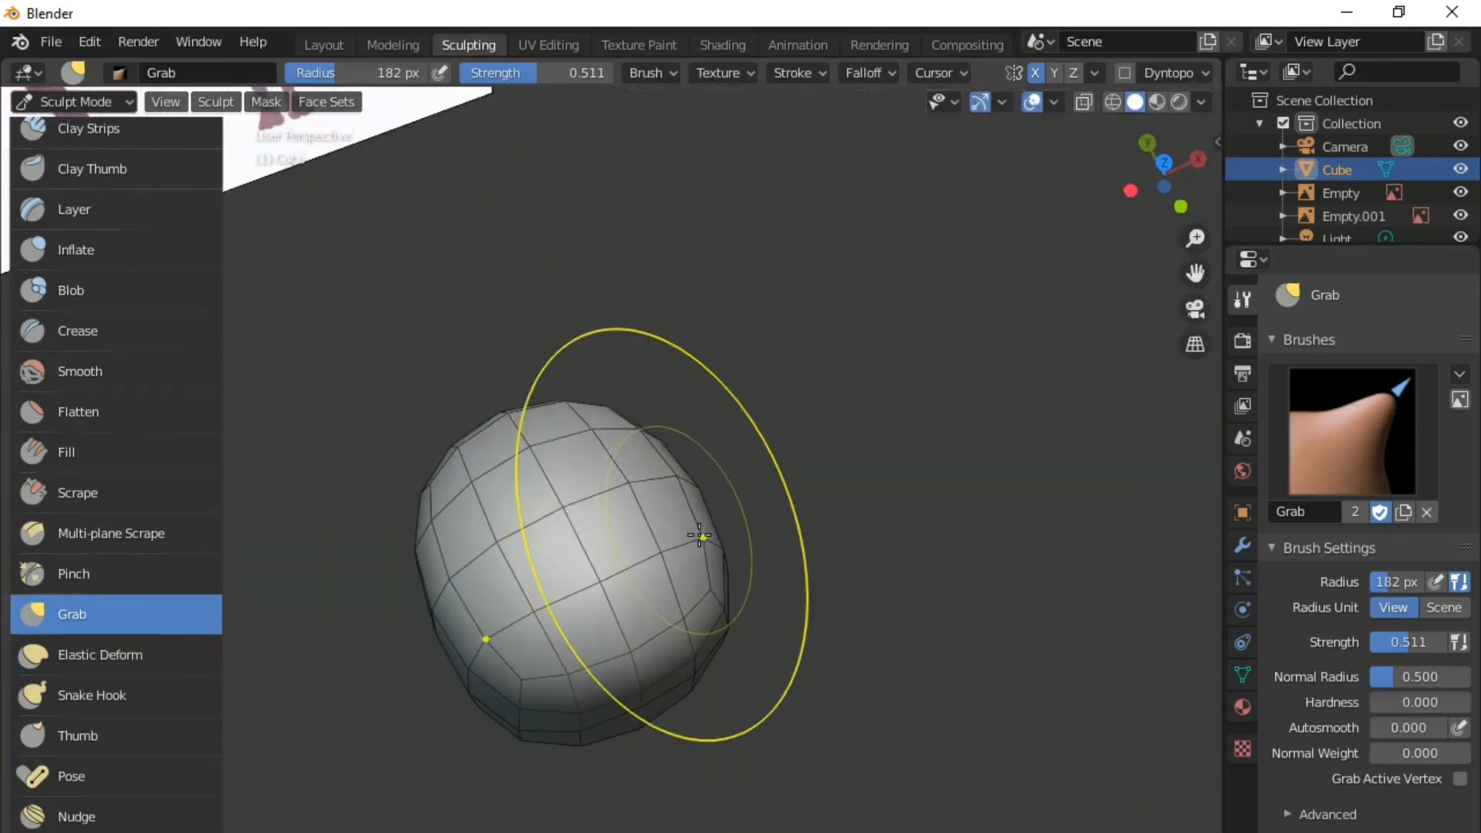
key(KP_1)
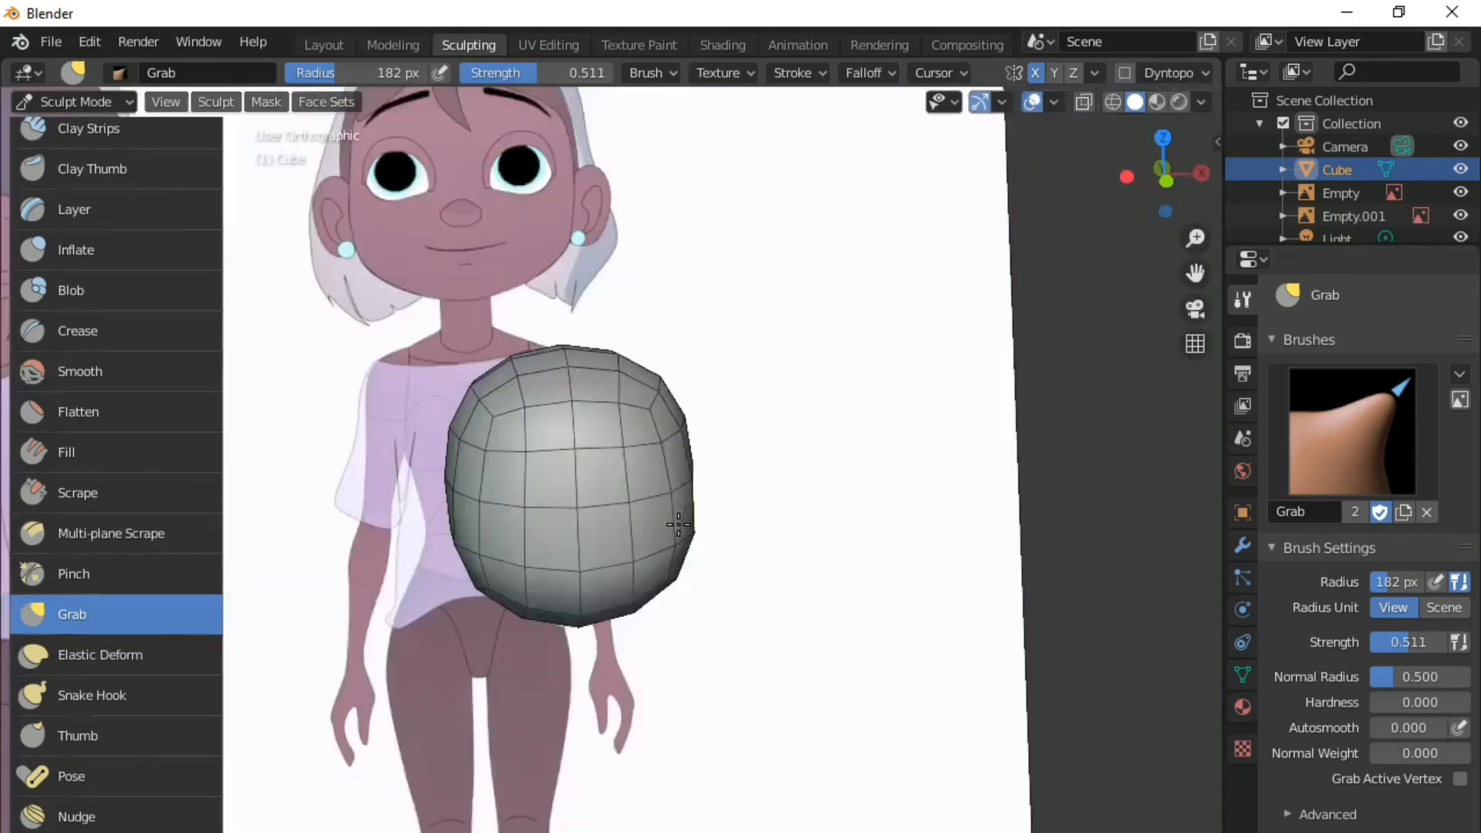
- Switch to the Layout workspace and add a new cube mesh for the ear
click(323, 44)
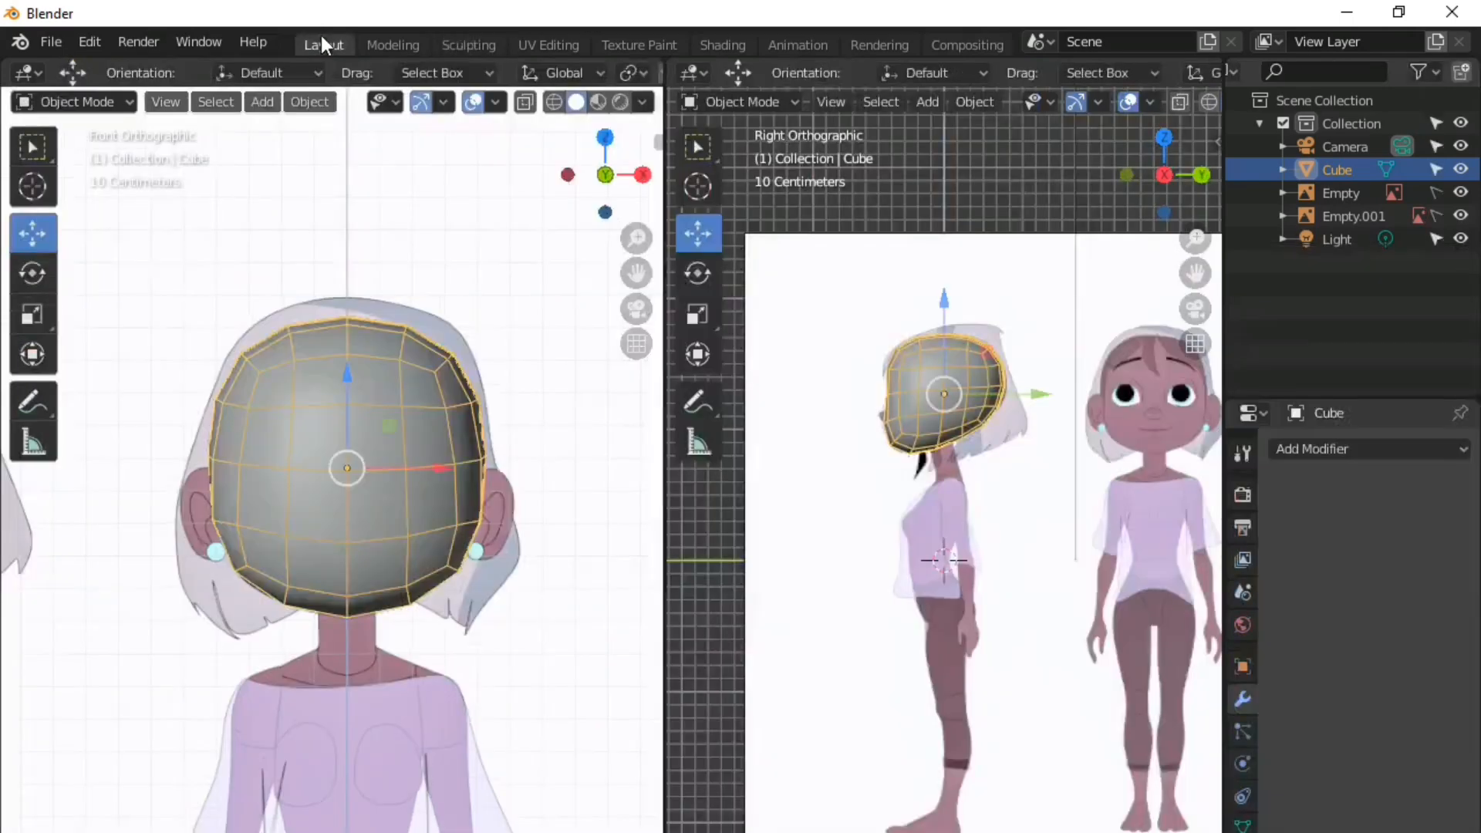
scroll(400, 624, up, 4)
key(shift+a)
mouse_move(373, 623)
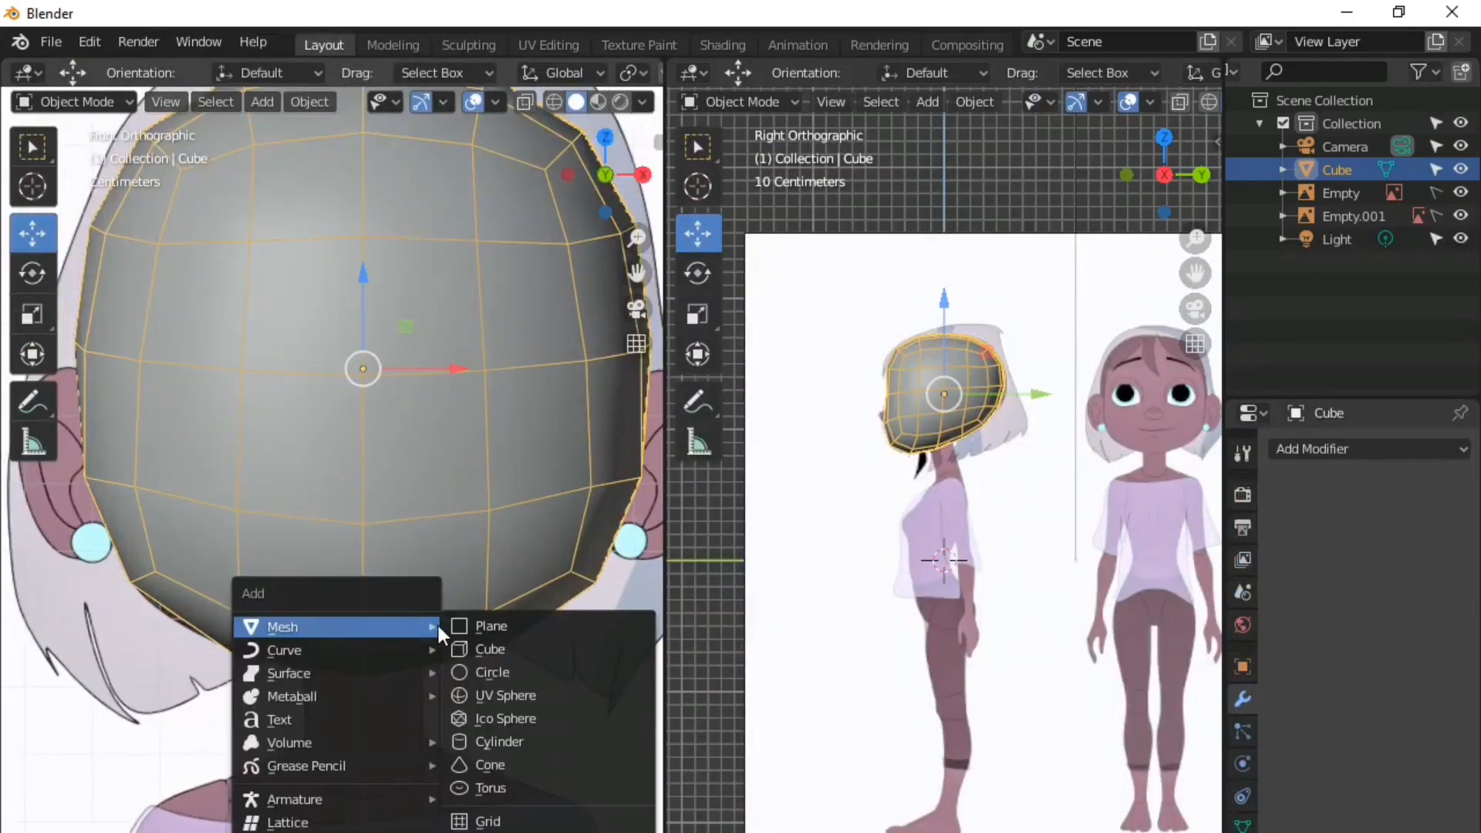
click(512, 651)
scroll(446, 610, down, 5)
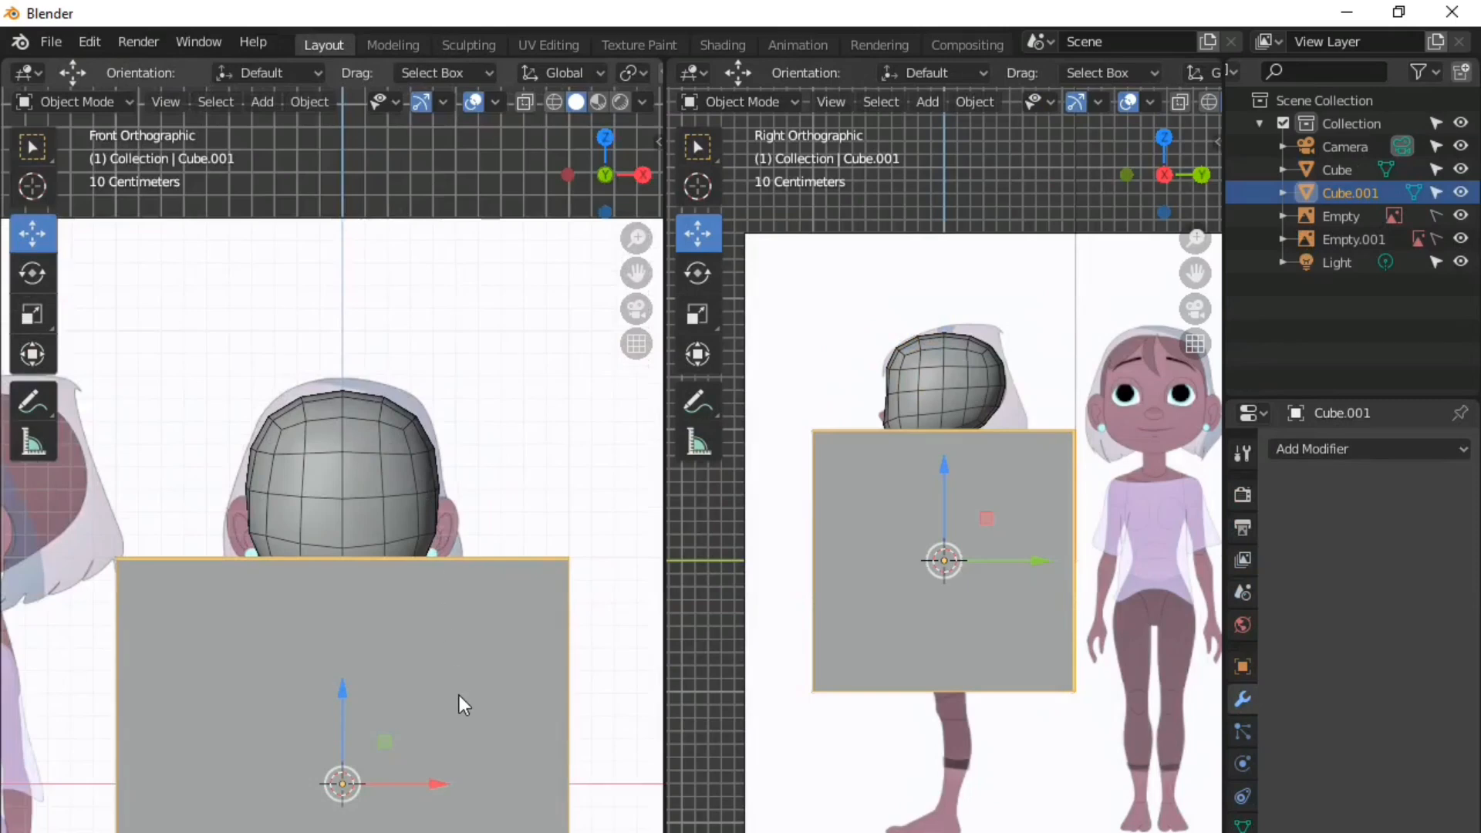
- Give the new cube a level 2 Subdivision Surface modifier and scale it down to roughly ear size
key(ctrl+2)
scroll(452, 664, down, 2)
key(s)
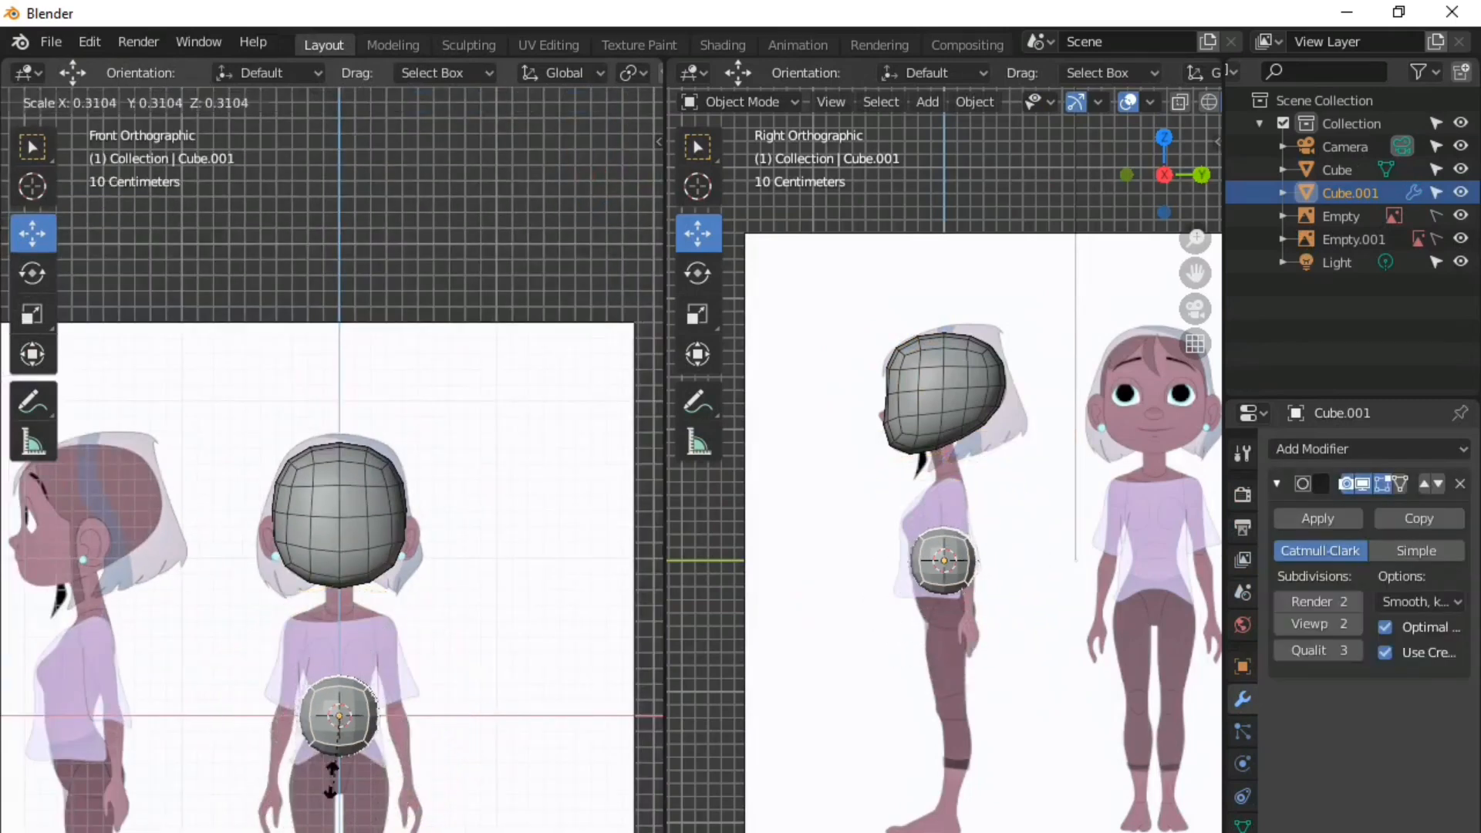
click(337, 735)
- Move the small sphere over the reference ear at the head's side and apply its Subdivision Surface modifier
key(g)
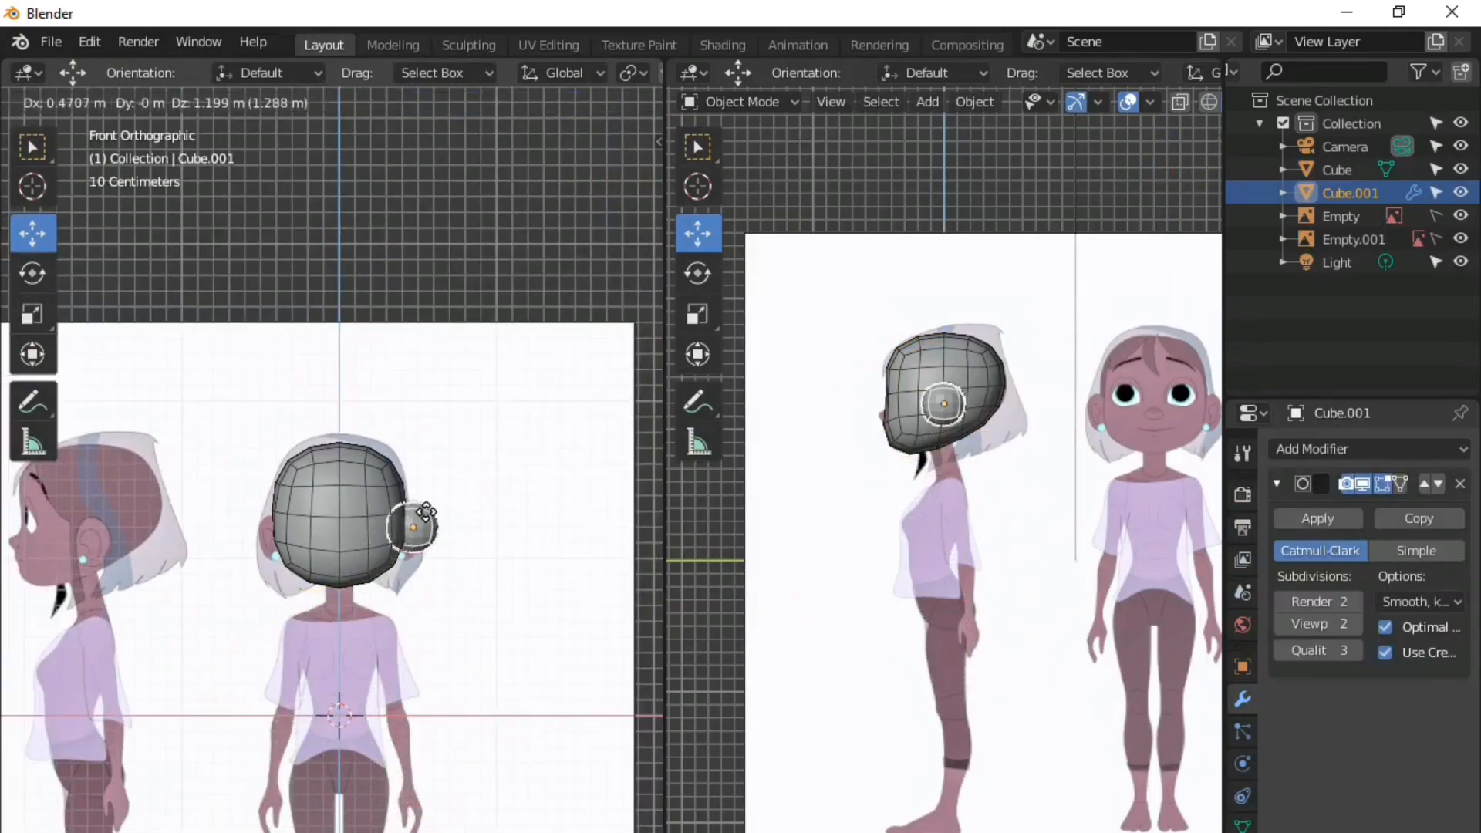
click(420, 509)
scroll(424, 536, up, 1)
scroll(436, 534, up, 4)
scroll(1012, 408, up, 3)
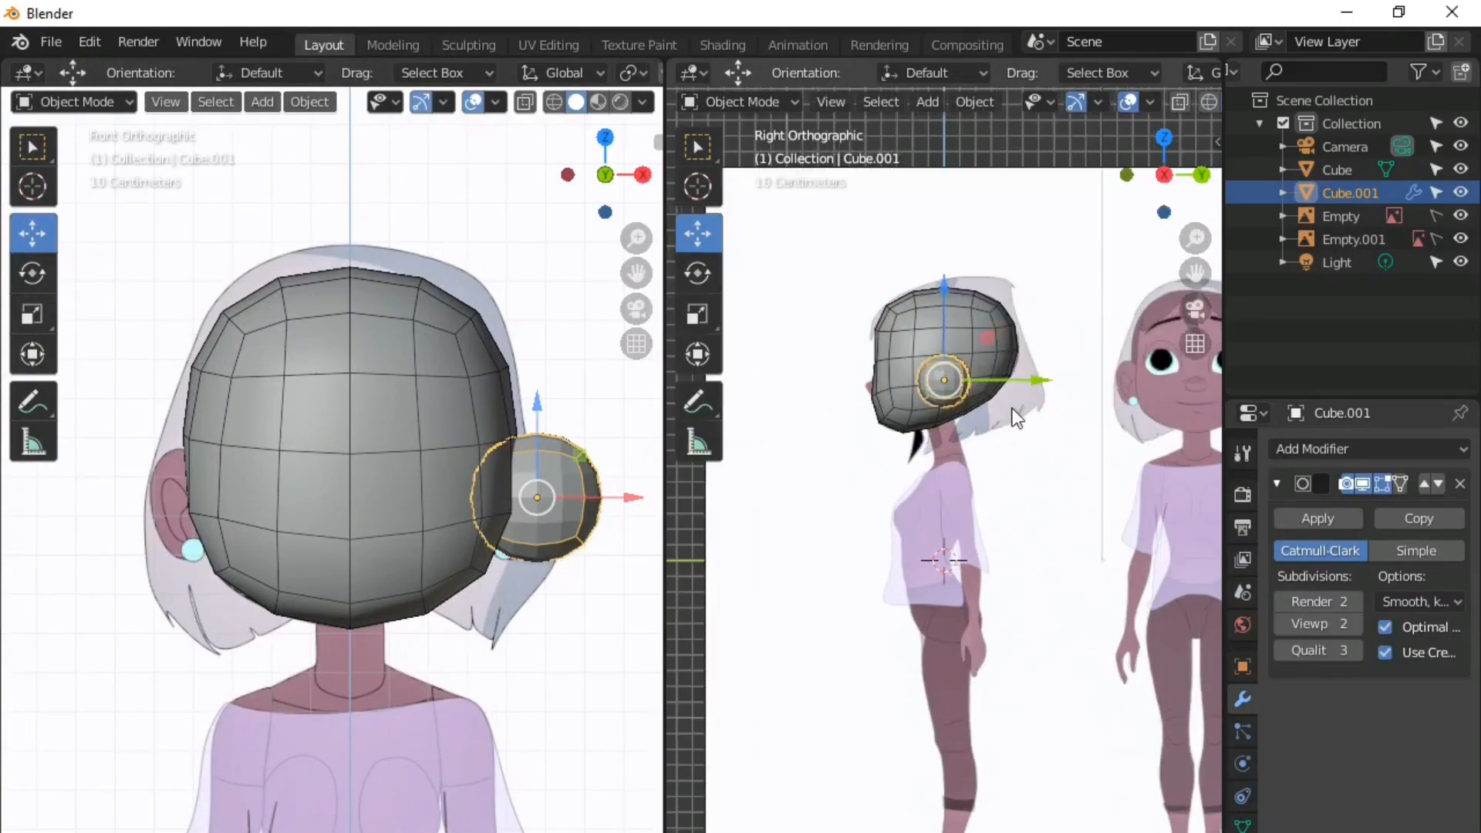
click(1311, 519)
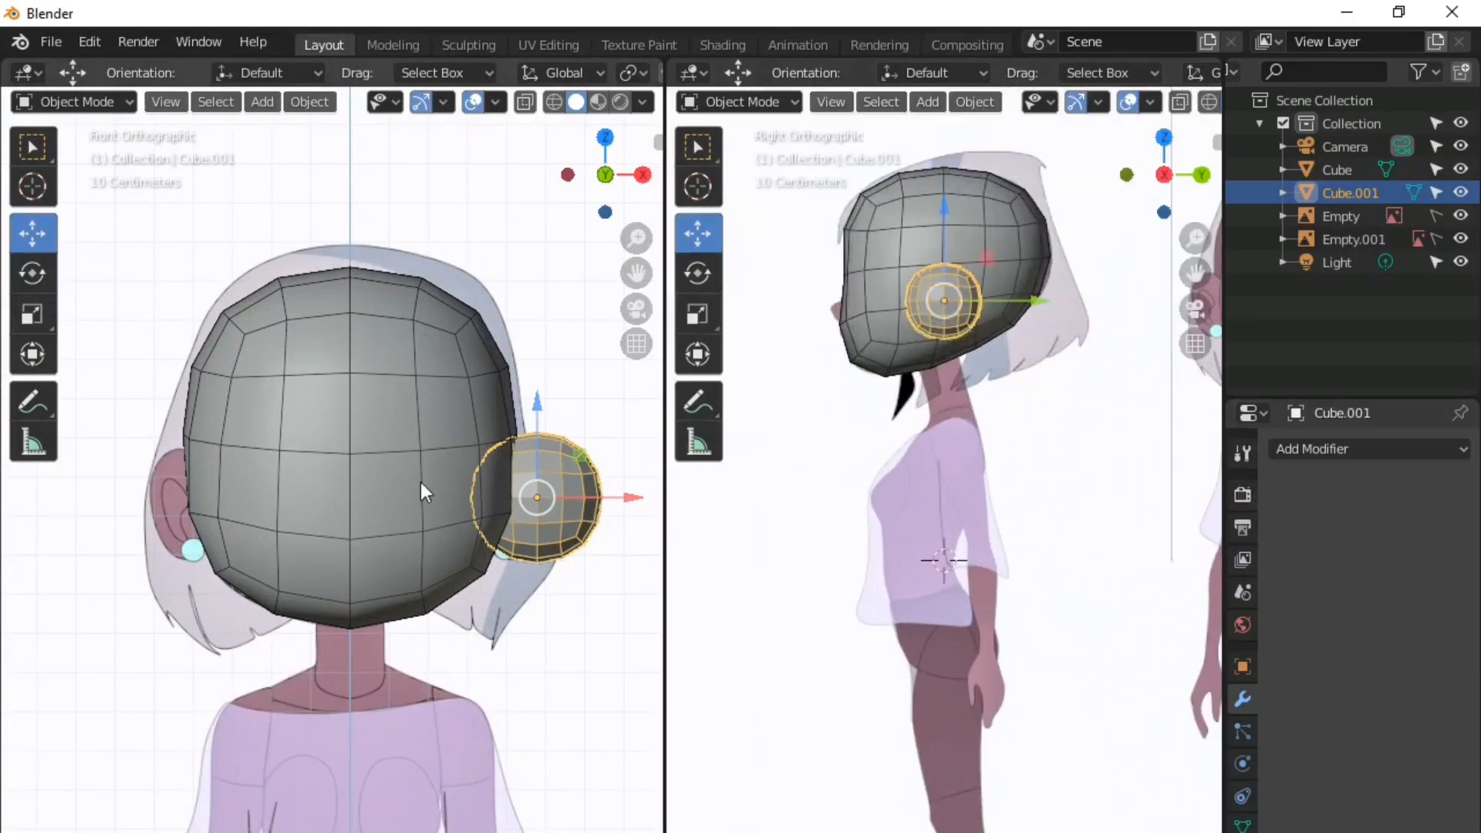
- Scale the ear sphere down along the Y axis to flatten it into a narrow ellipsoid
scroll(471, 513, up, 2)
scroll(455, 528, down, 2)
shift+middle_drag(487, 521, 281, 549)
scroll(339, 546, up, 3)
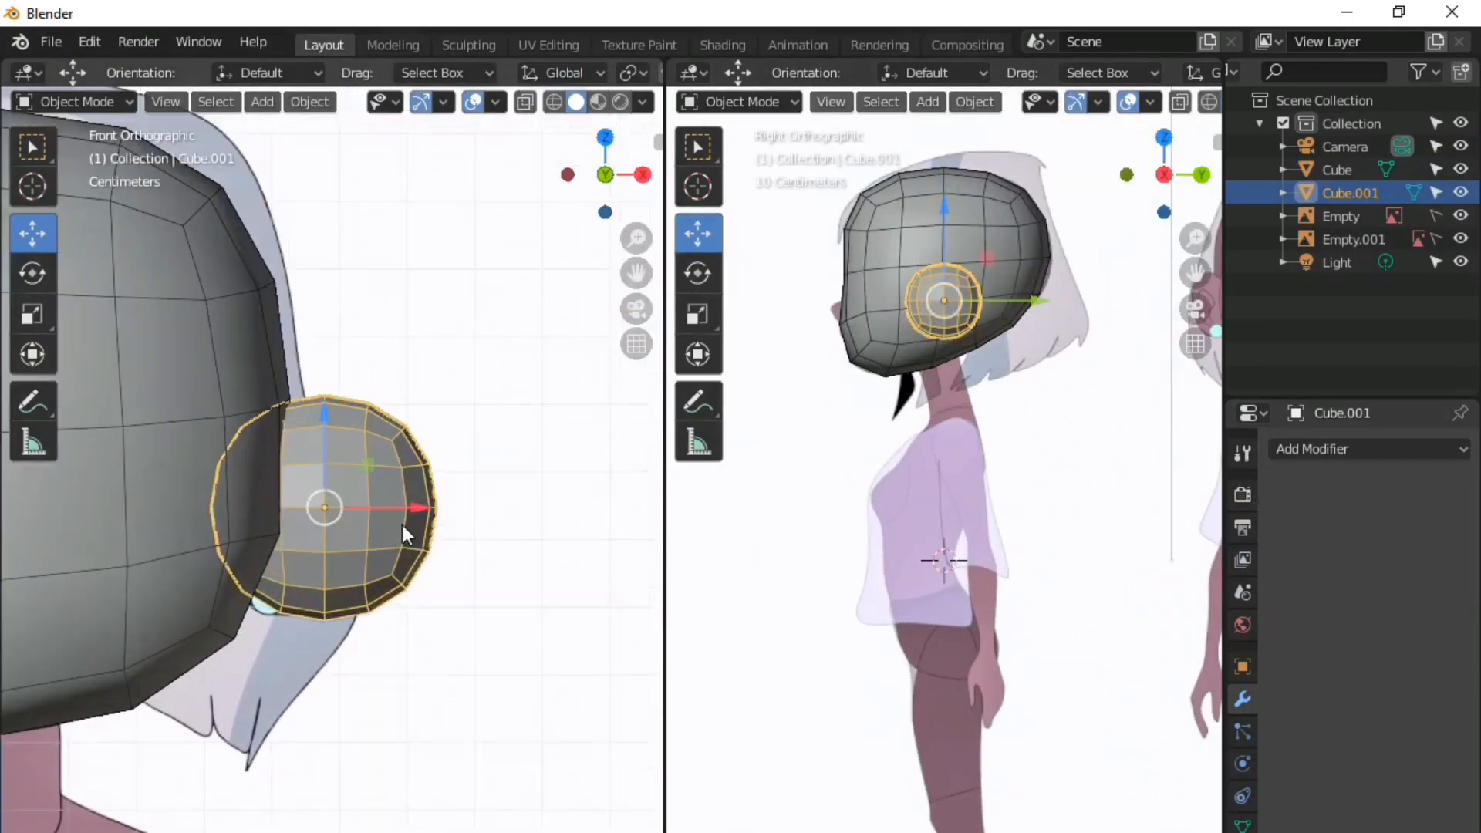
scroll(998, 274, up, 3)
shift+middle_drag(991, 262, 900, 642)
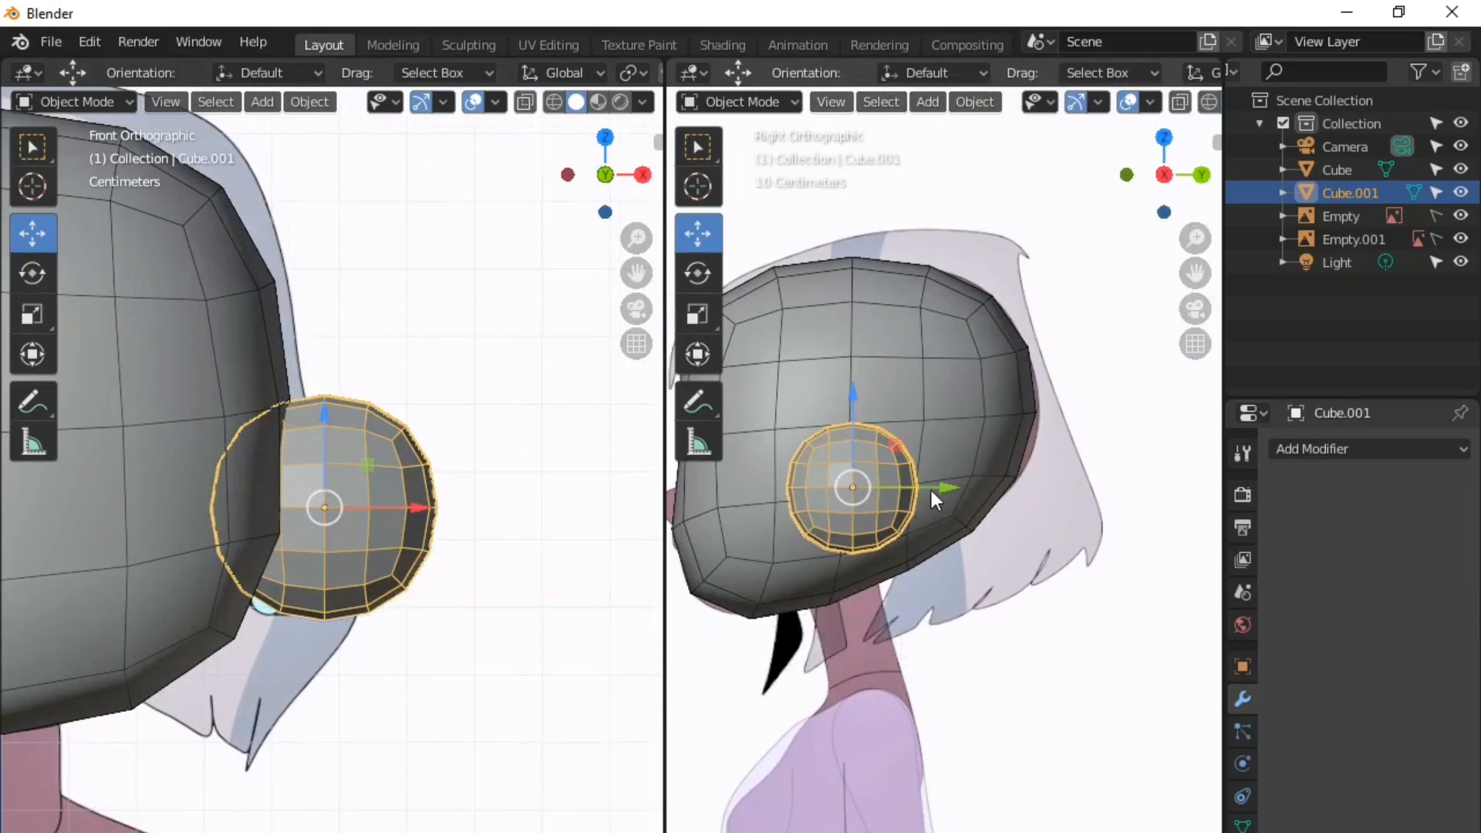
key(s)
key(y)
click(859, 498)
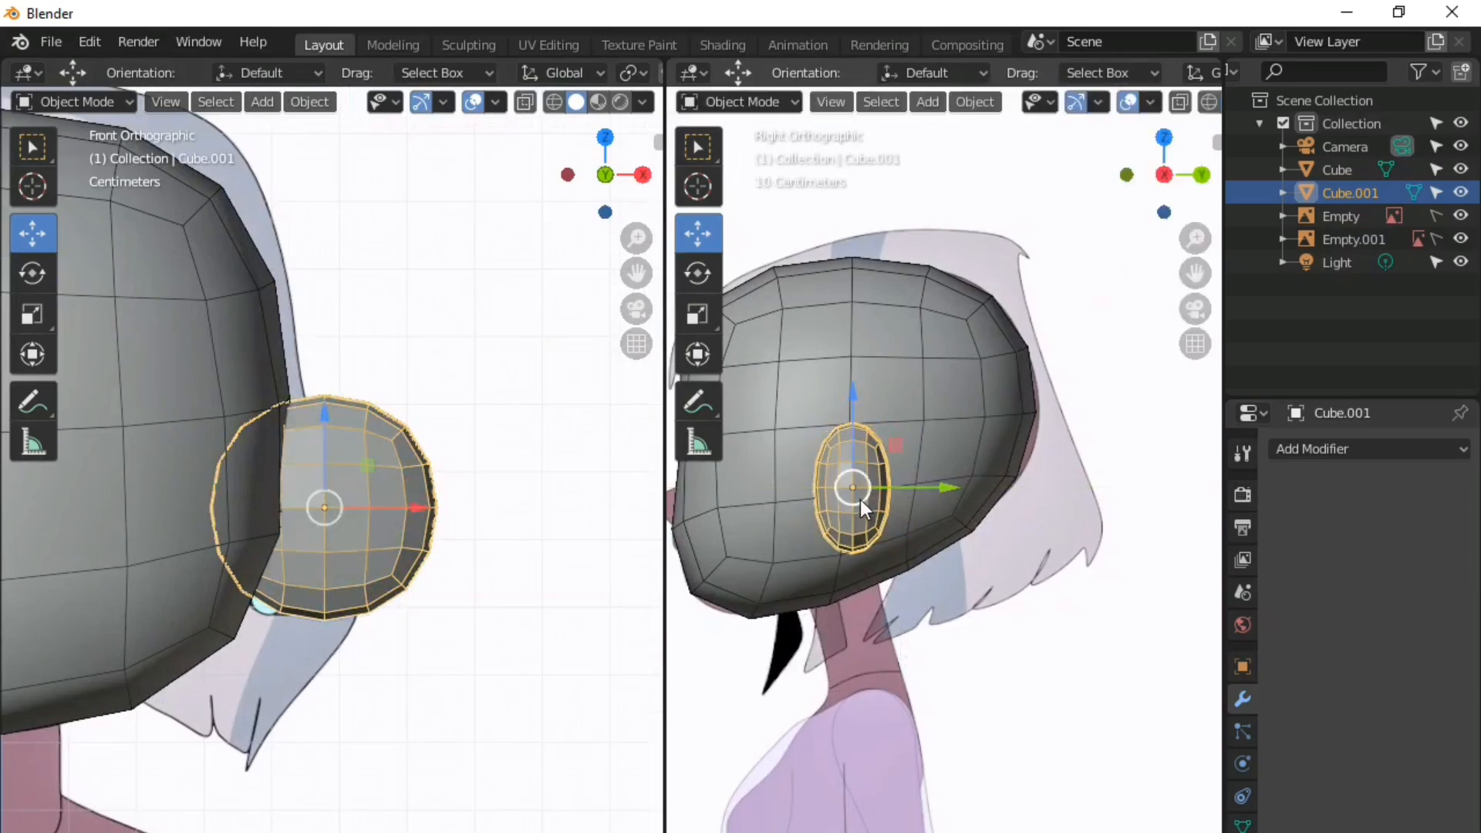
- Rotate the flattened ear about 60 degrees around the global Z axis so it angles along the head's side
middle_drag(859, 498, 872, 631)
key(r)
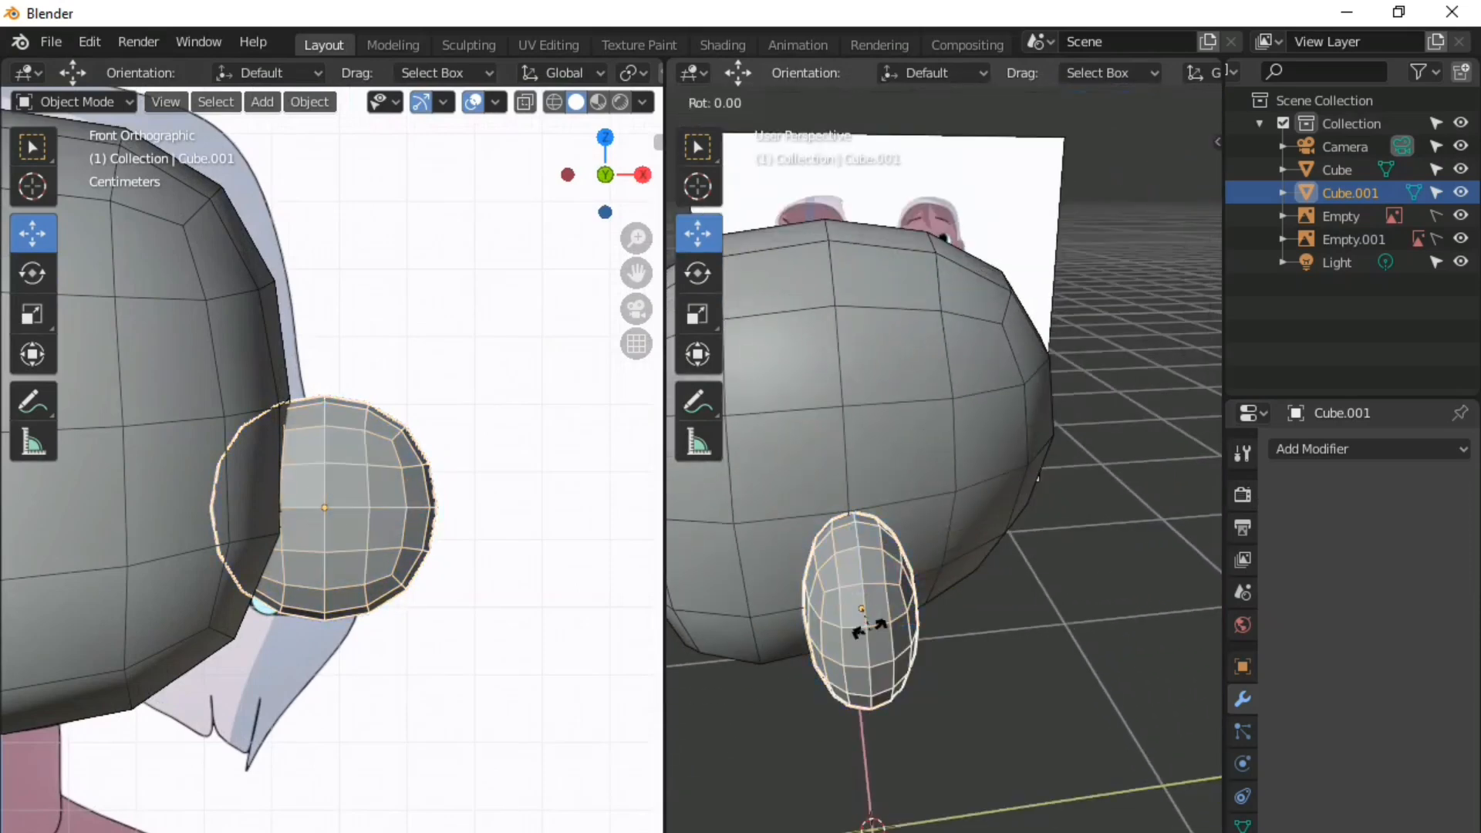
key(z)
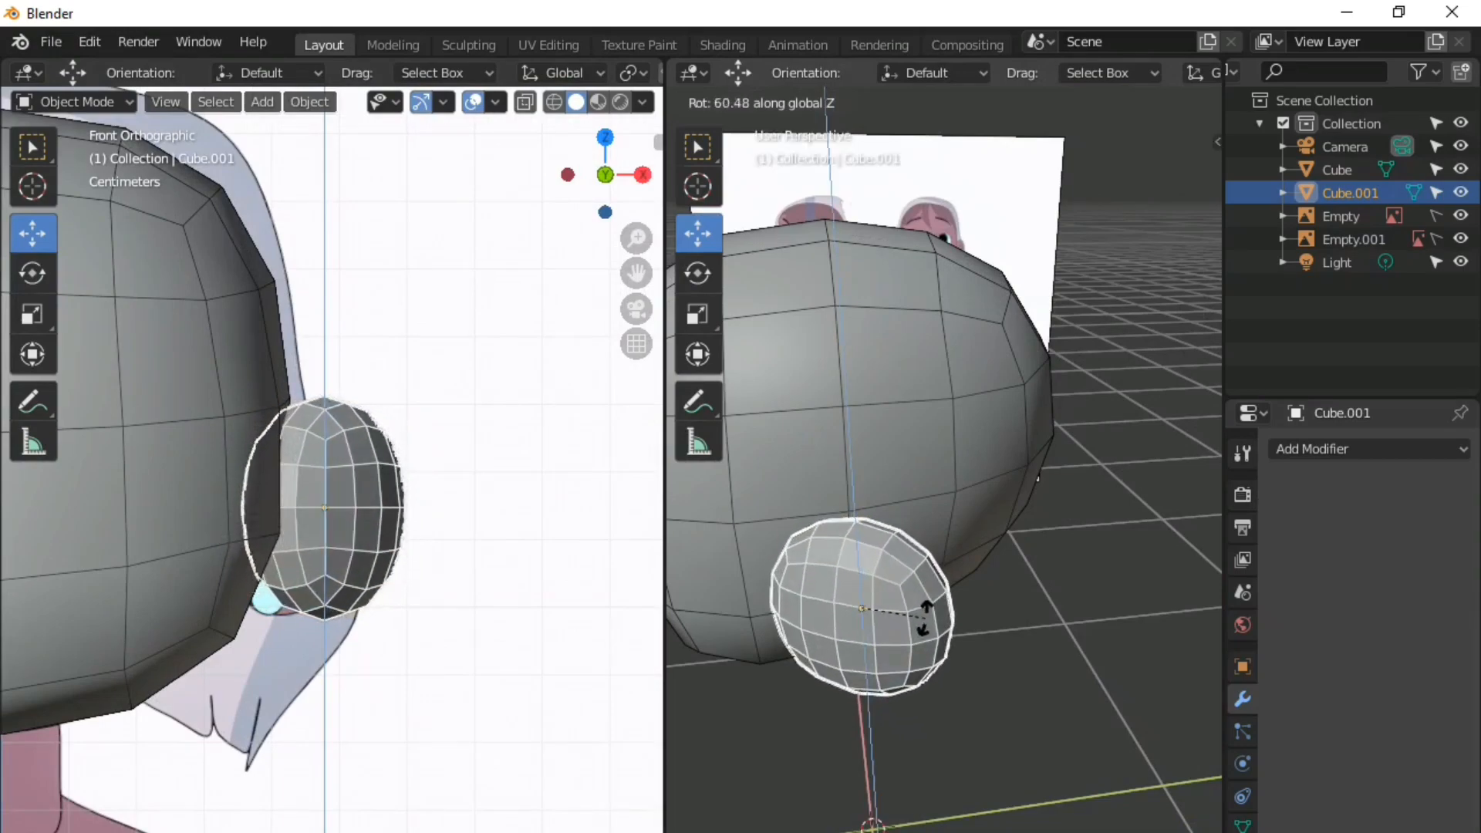
click(925, 617)
- Rotate the flattened ear slightly further around the global Z axis to refine its angle against the head
middle_drag(927, 619, 859, 658)
key(r)
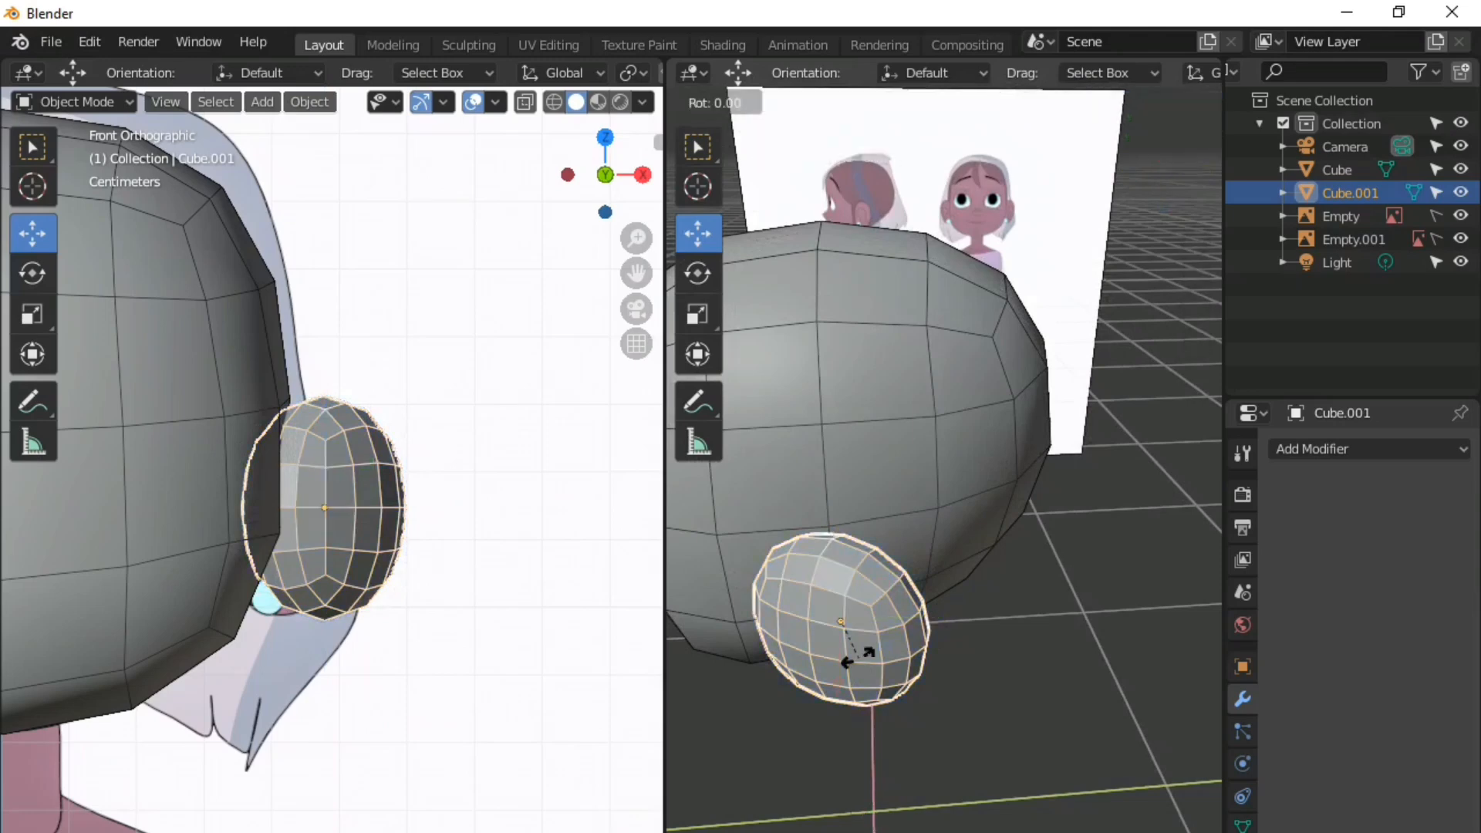
key(z)
click(864, 659)
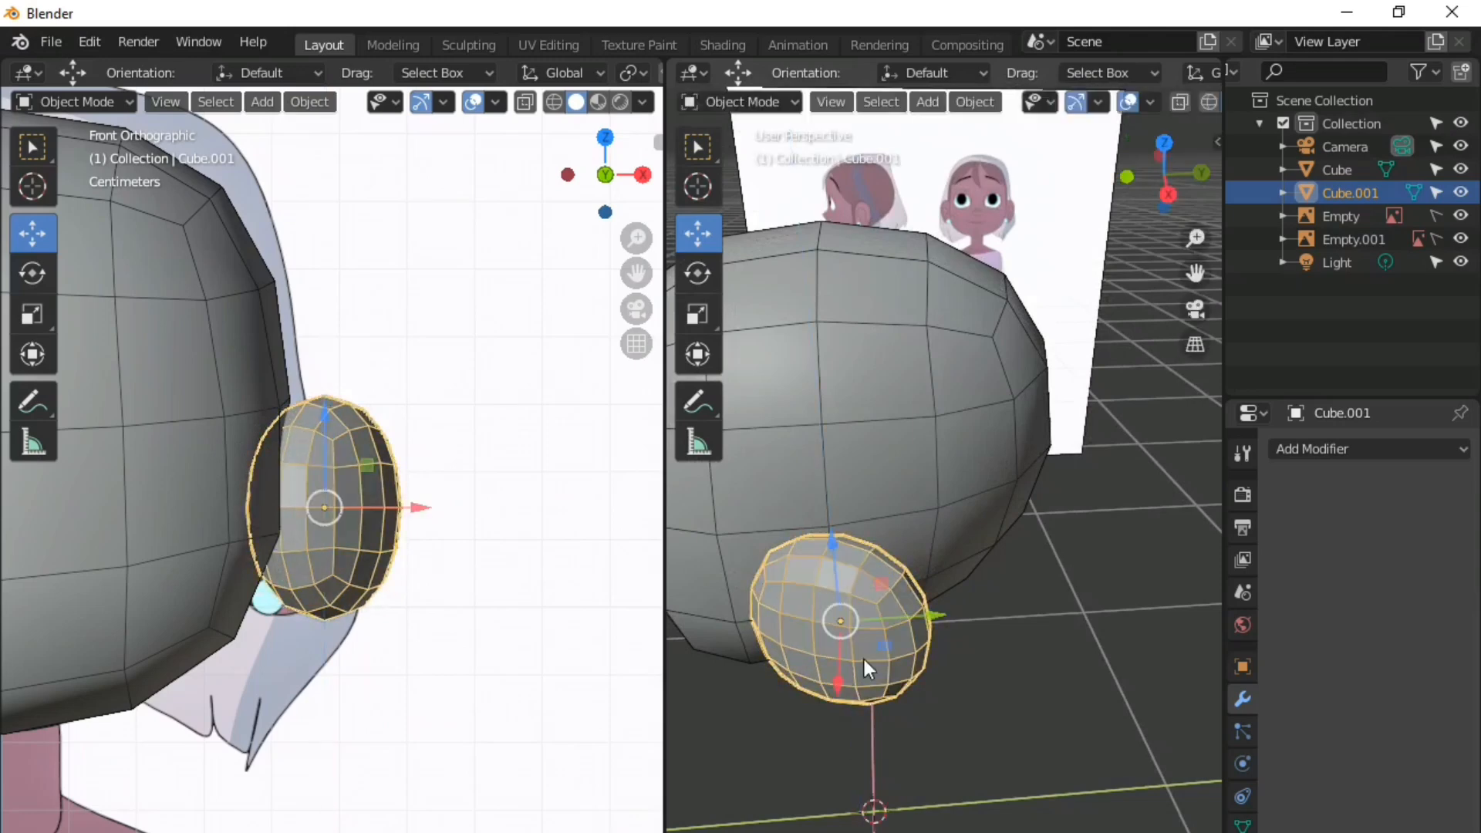
- Move the ear object along the X axis closer to the side of the head in the front view
key(KP_3)
scroll(353, 510, up, 2)
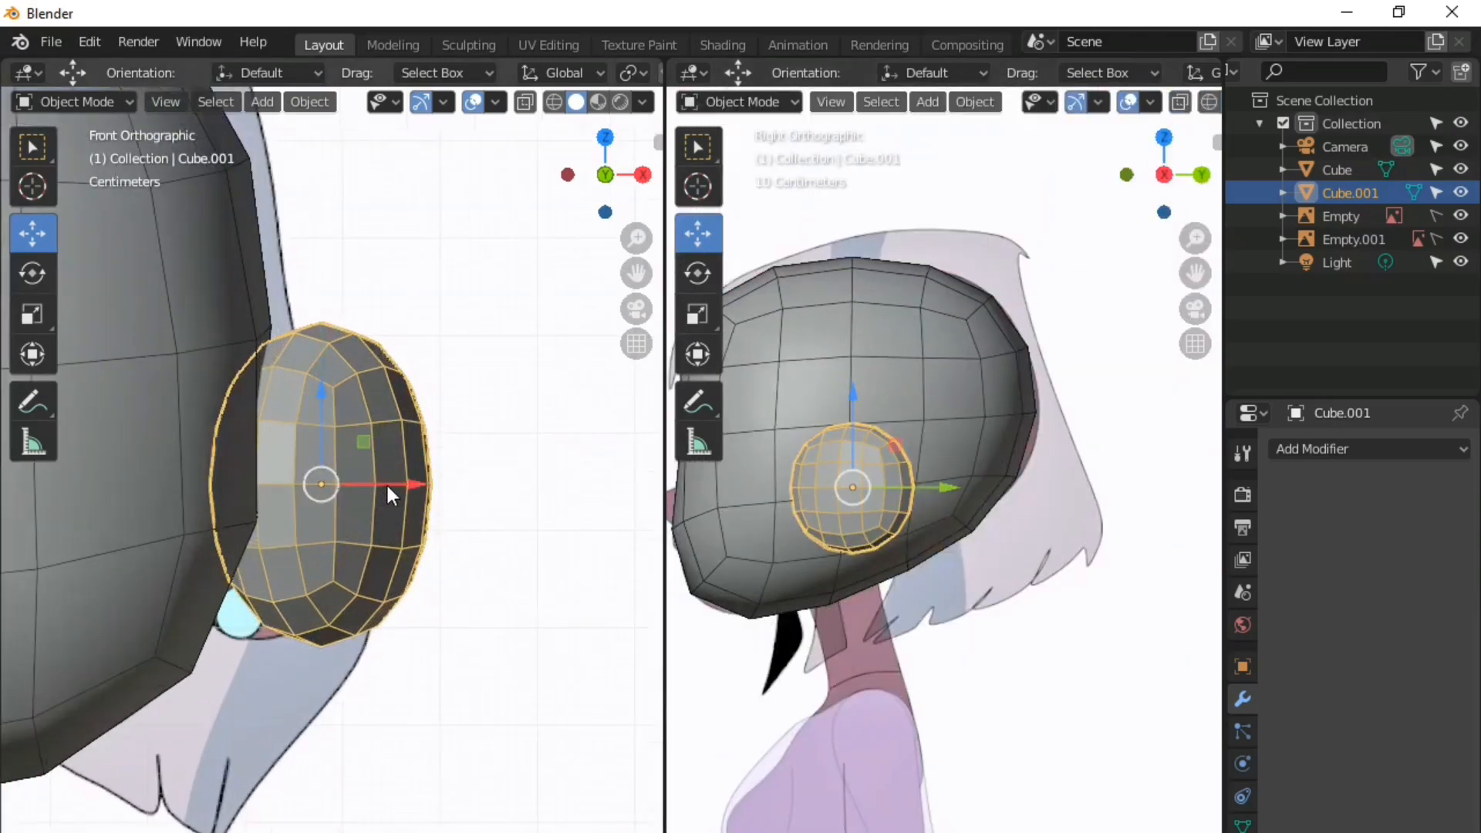
key(g)
key(x)
click(351, 513)
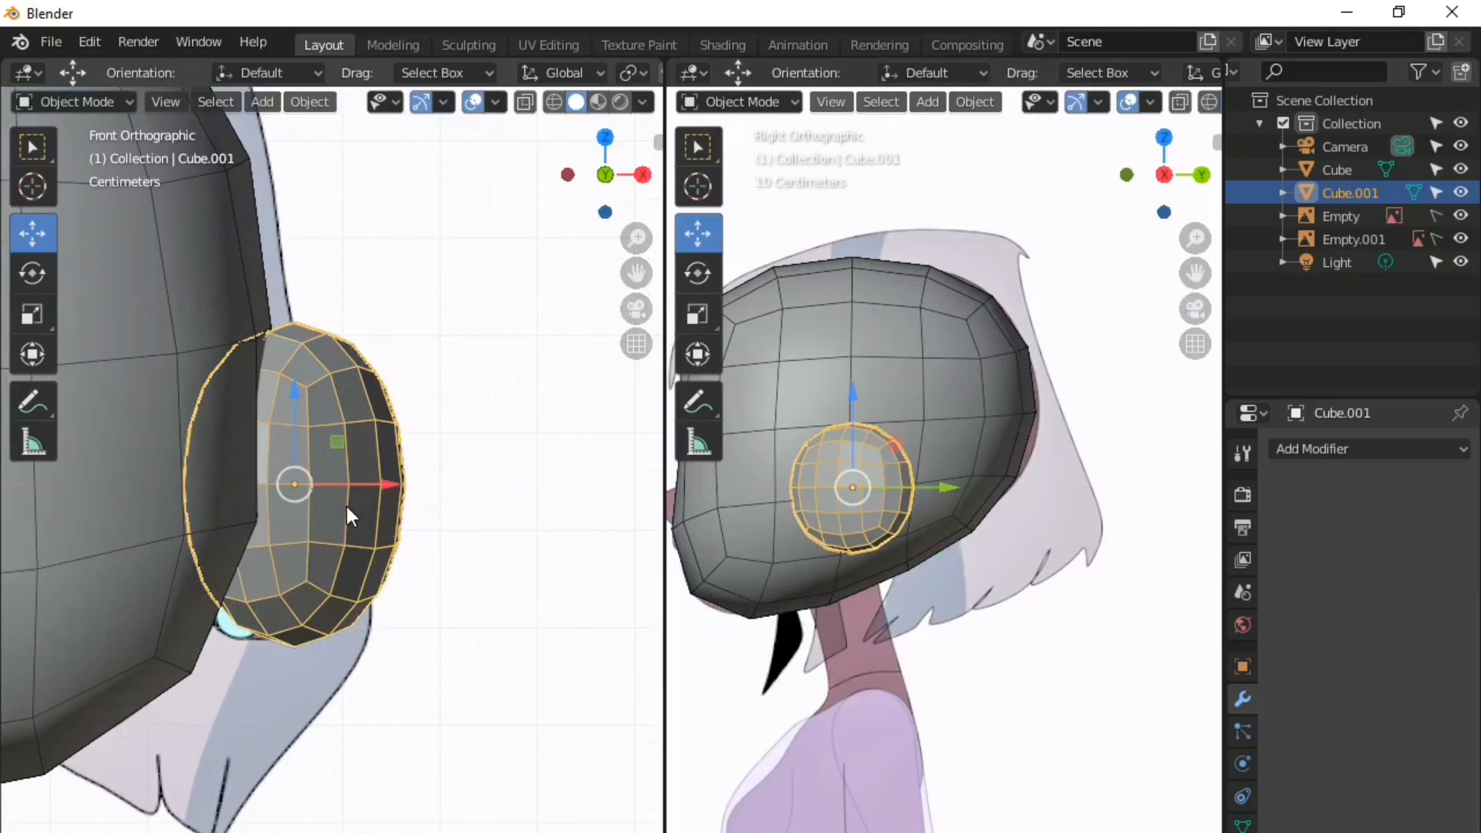
- Shift the ear's whole mesh slightly inward along X in Edit Mode, using X-ray to line it up with the reference ear
key(Tab)
key(alt+z)
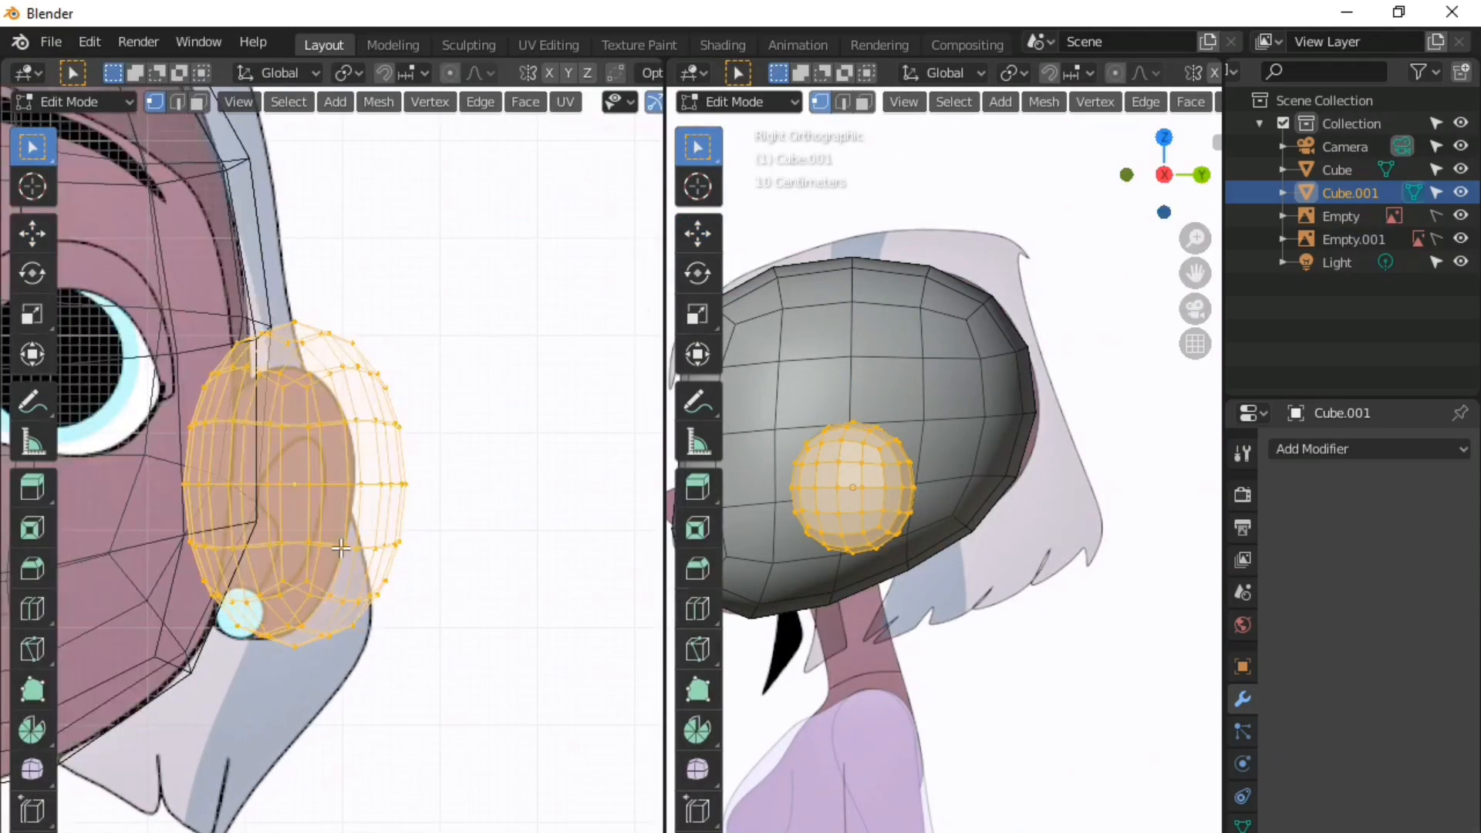
click(31, 233)
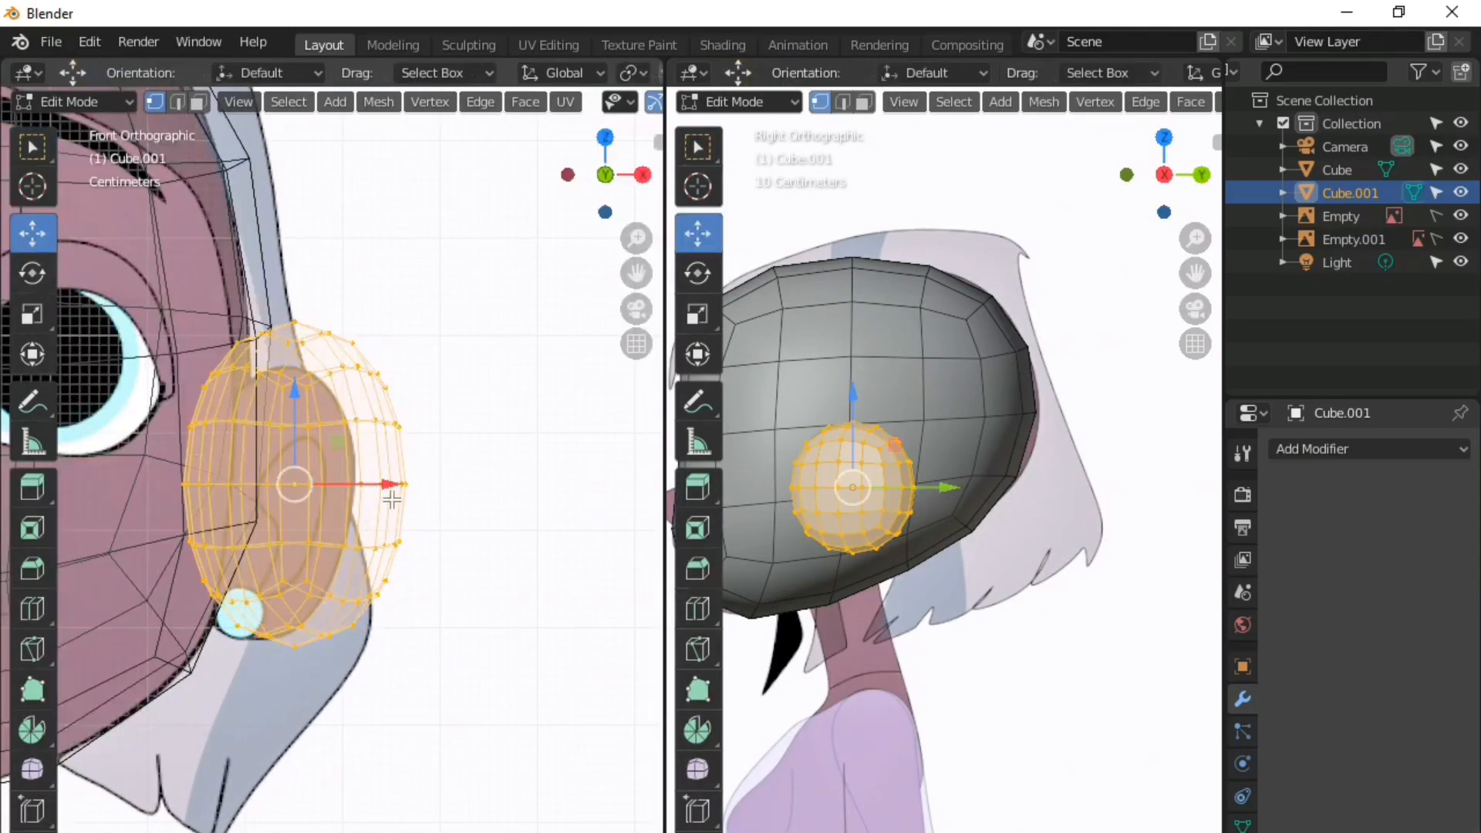
drag(392, 500, 378, 503)
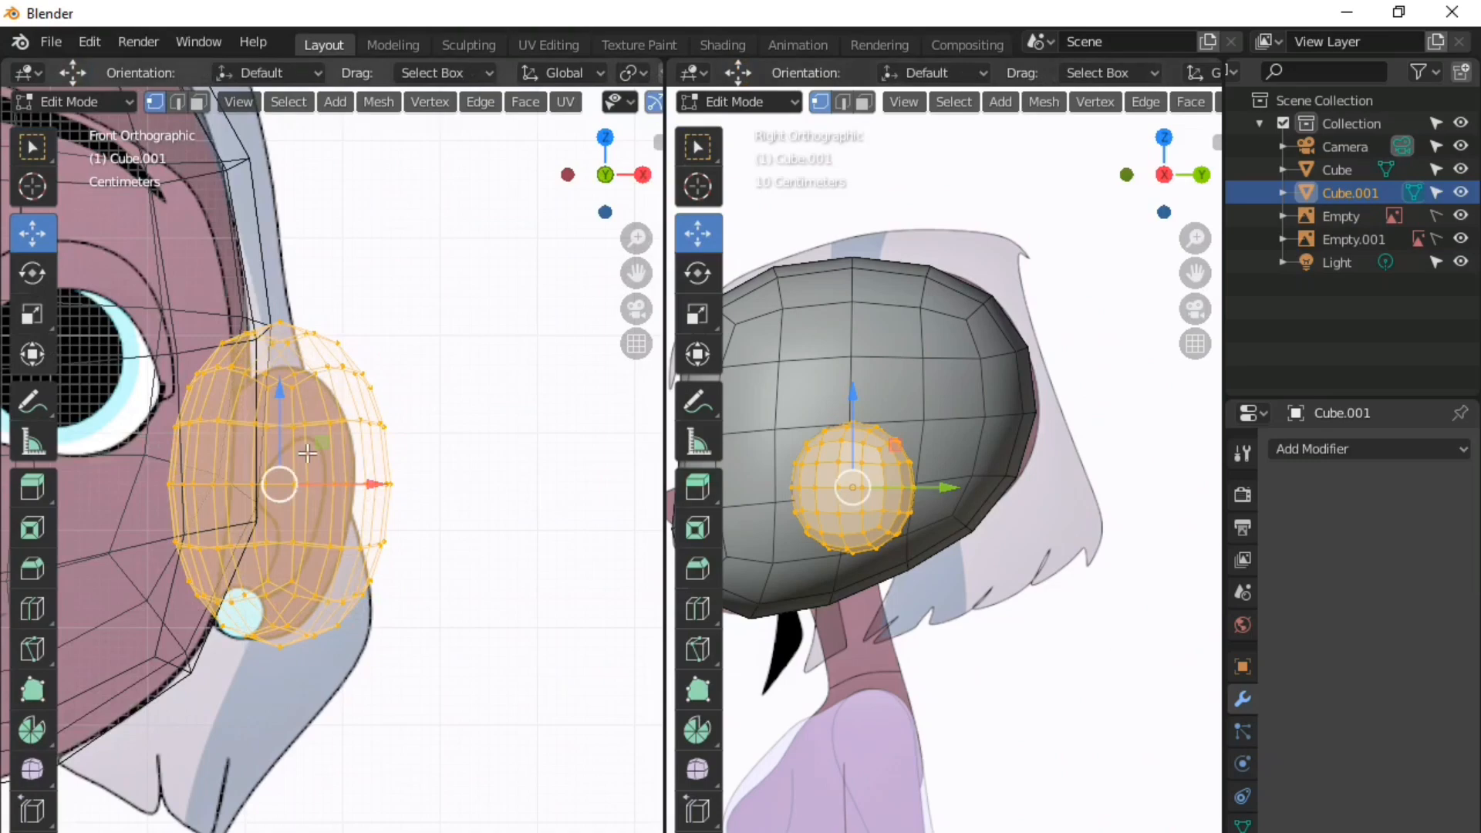
key(Tab)
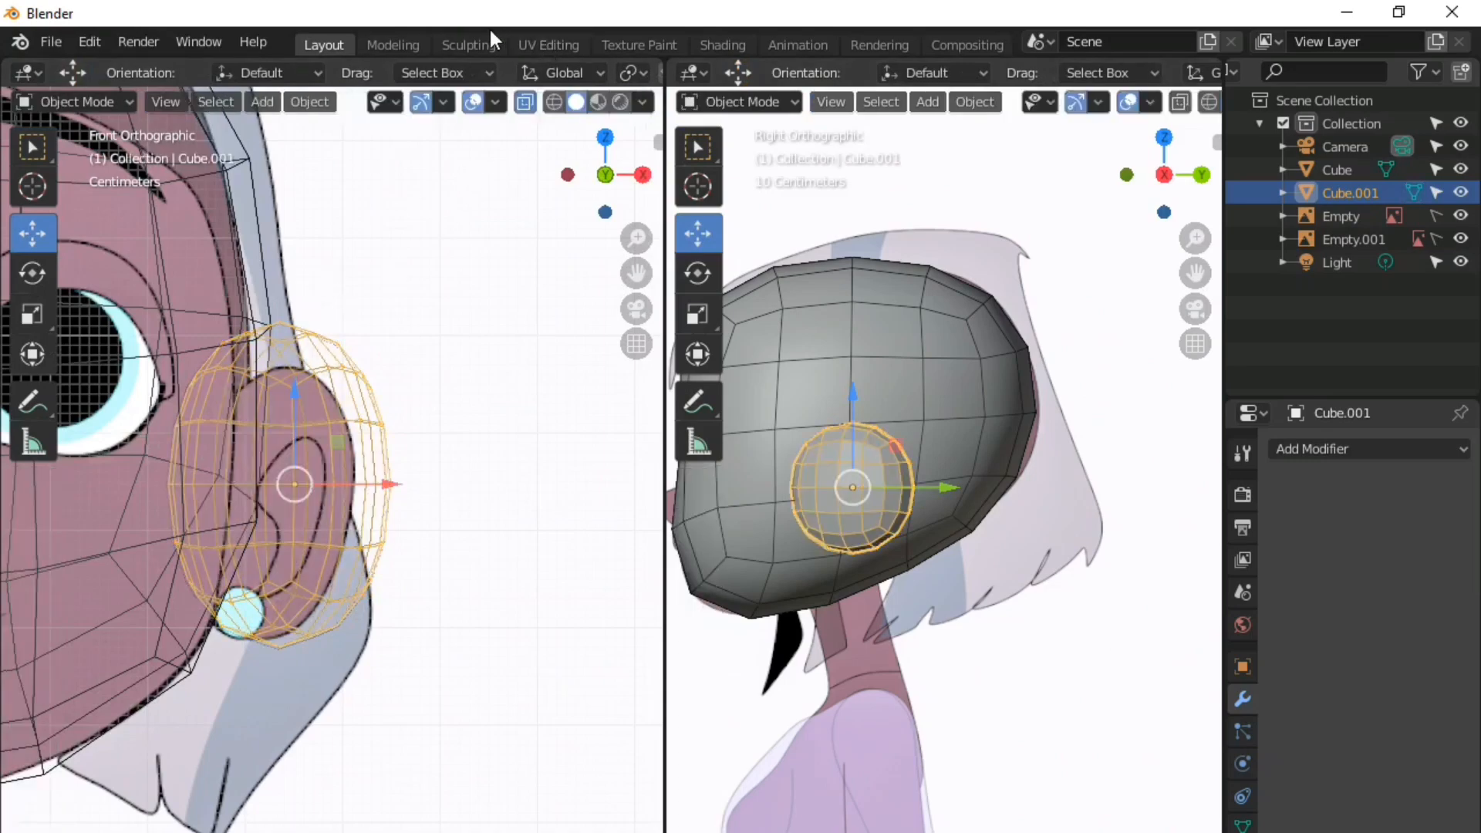
- Sculpt the ear's top edge down toward the front reference with the Grab brush and set the brush radius to 200 px
click(468, 45)
scroll(848, 579, up, 3)
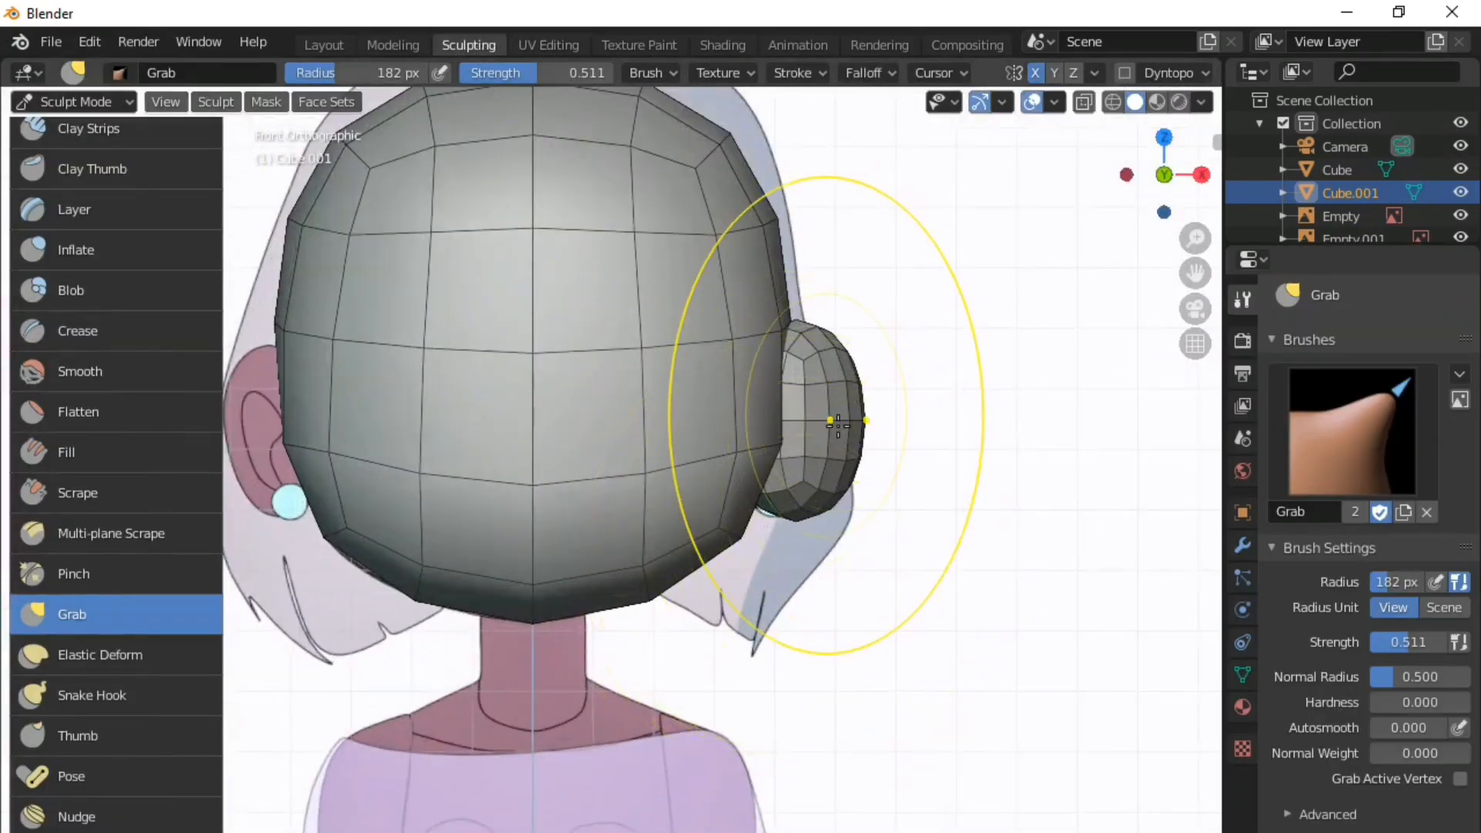
key(alt+z)
scroll(810, 509, up, 1)
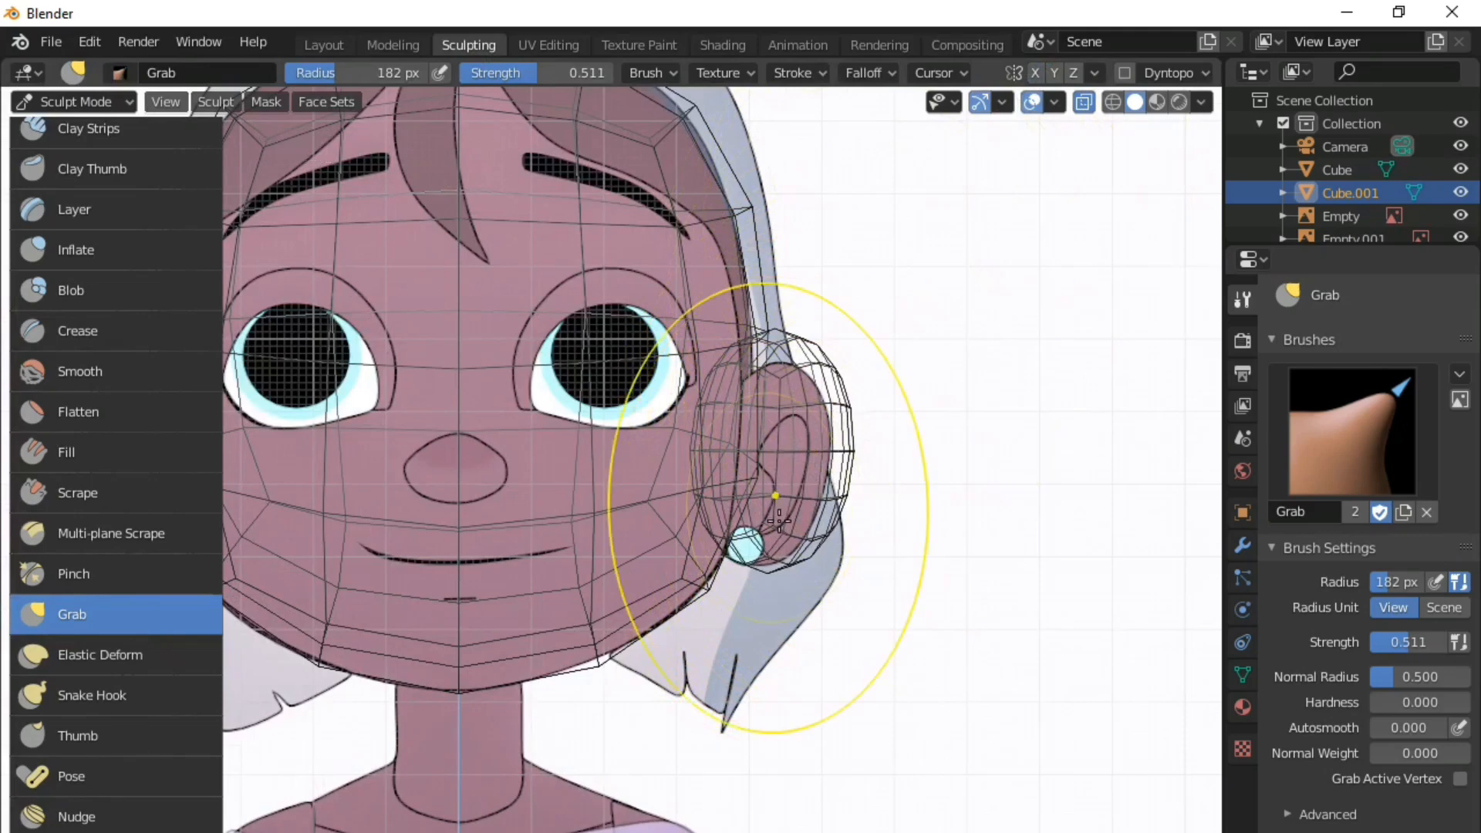
key(alt+z)
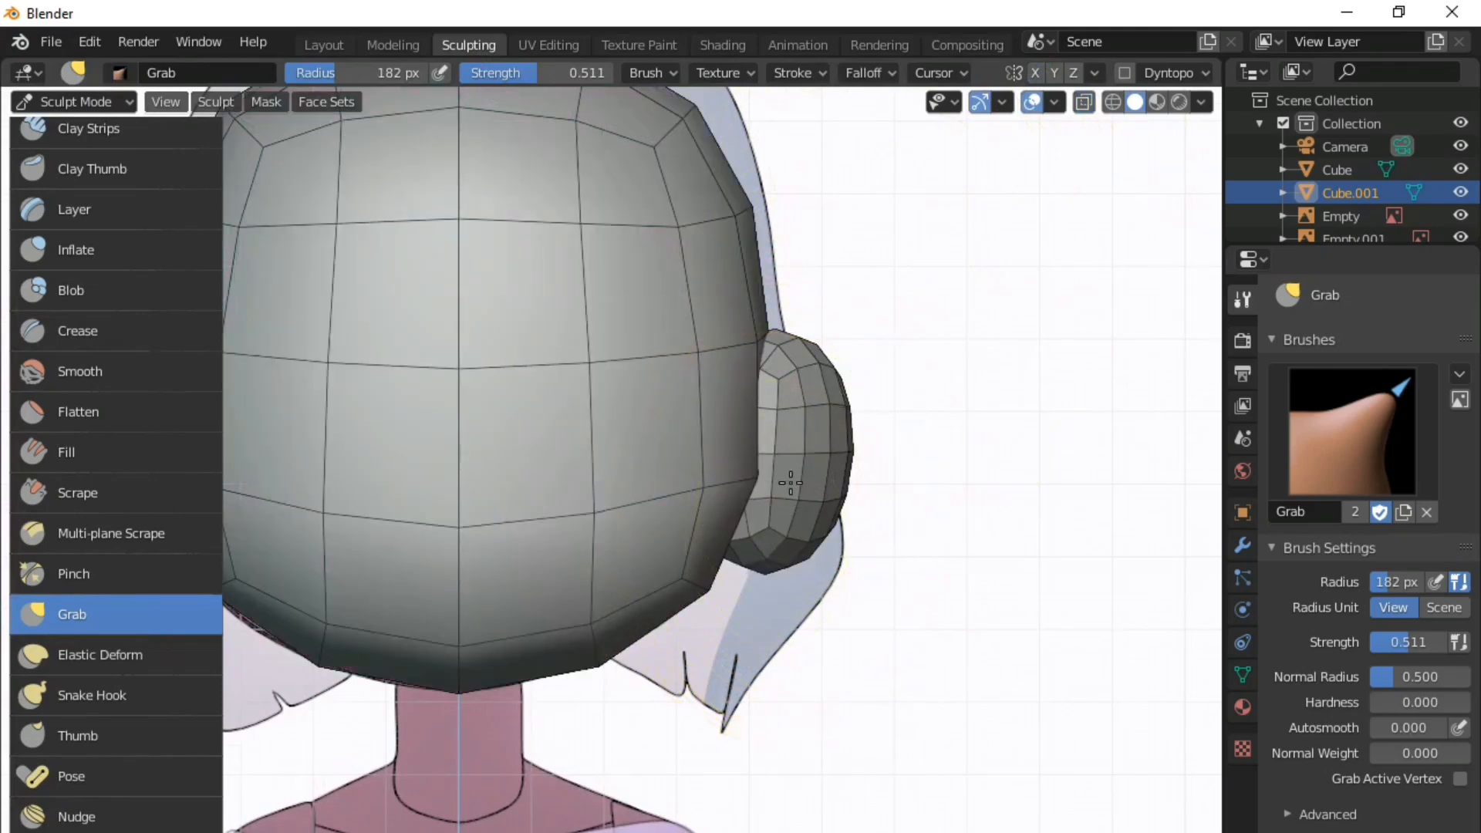
key(alt+z)
drag(786, 332, 756, 383)
key(f)
click(802, 395)
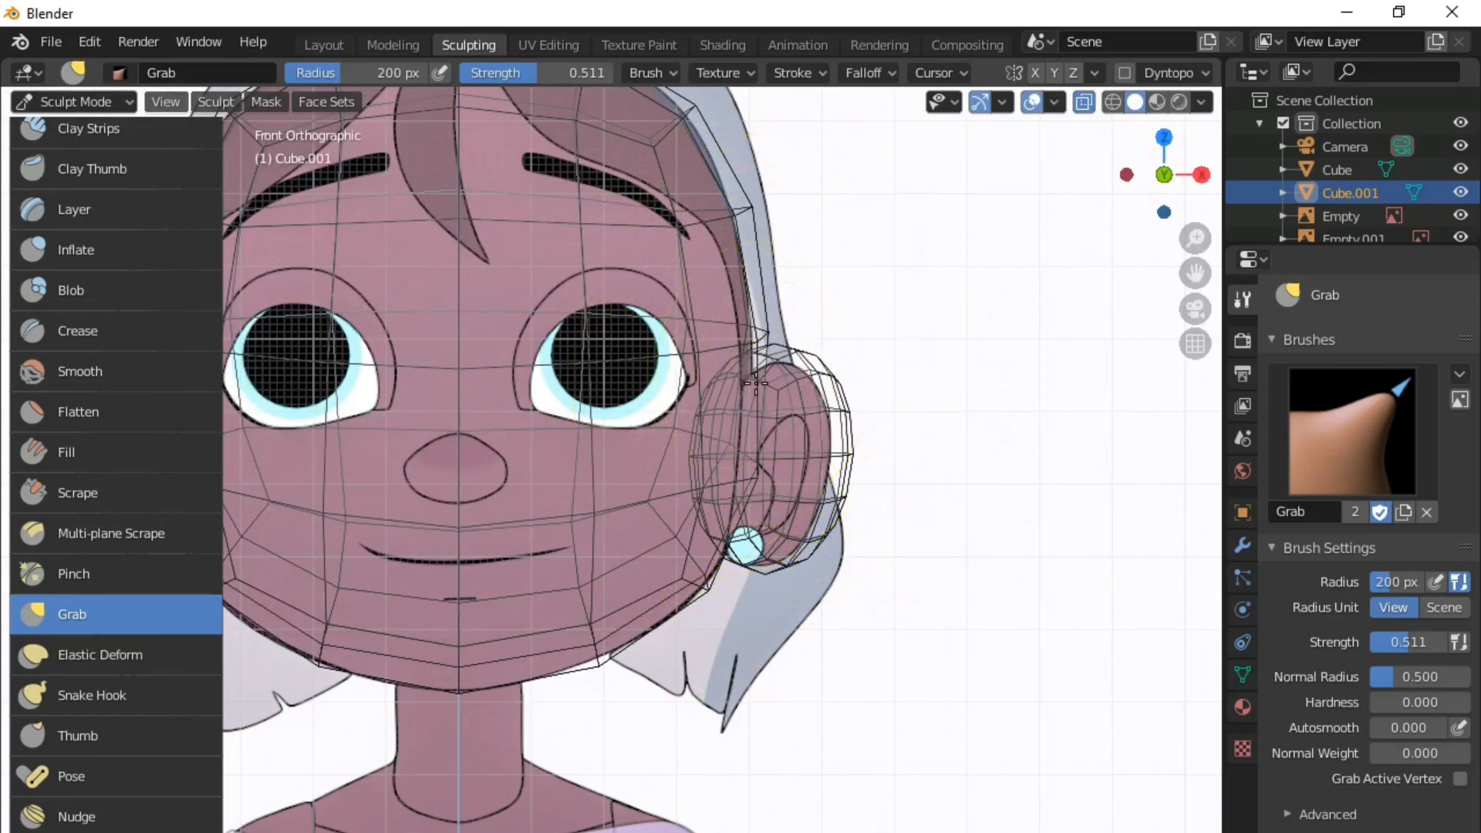
- Reshape the ear's lower, rear and front edges with the Grab brush in the side view to follow the reference ear
key(KP_3)
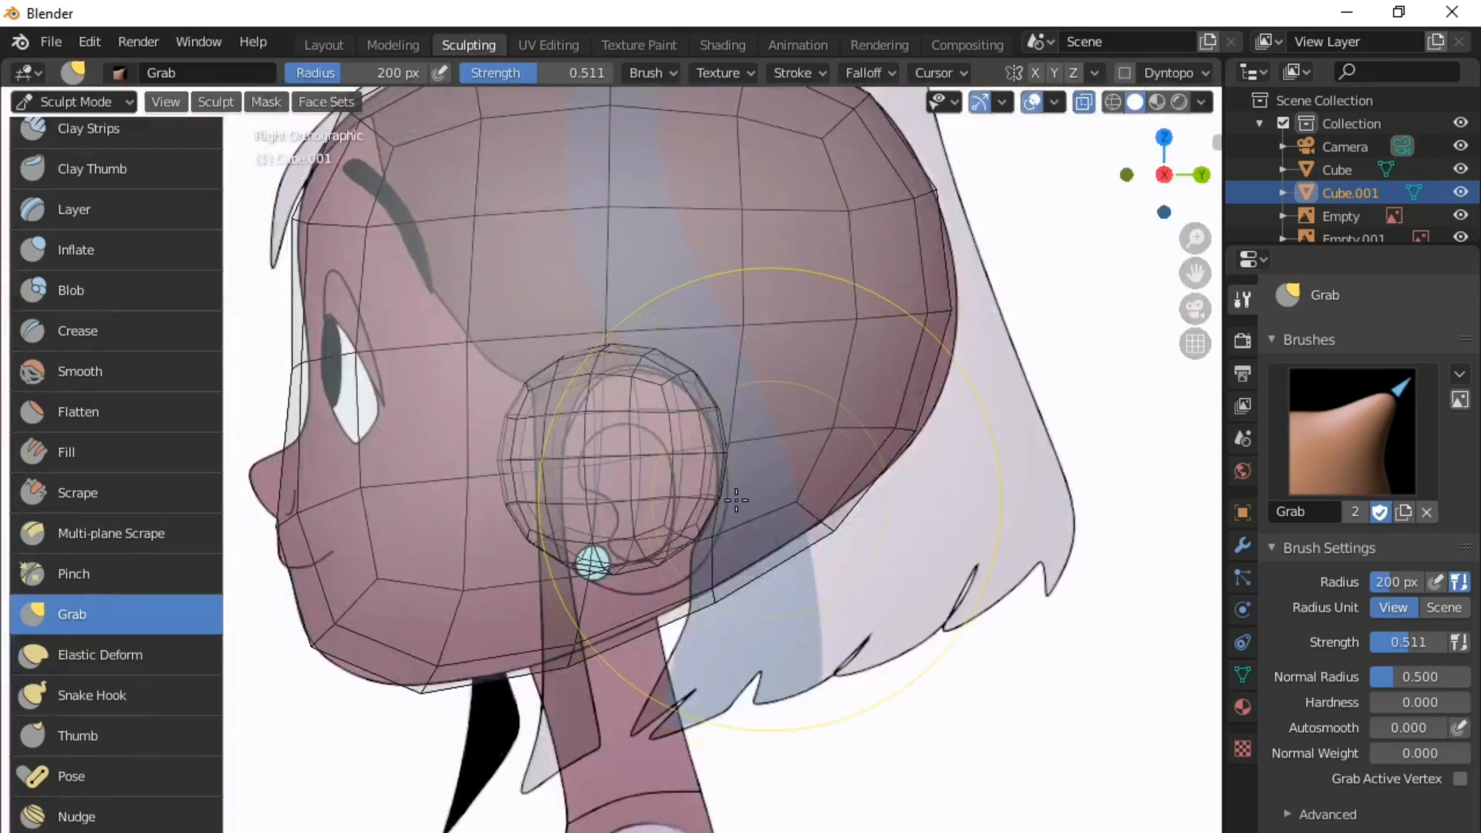
scroll(613, 600, up, 1)
mouse_move(650, 561)
mouse_down()
mouse_move(672, 583)
mouse_move(698, 571)
mouse_up()
key(alt+z)
key(alt+z)
drag(694, 489, 721, 454)
mouse_move(503, 417)
mouse_down()
mouse_move(536, 428)
mouse_move(513, 439)
mouse_move(570, 453)
mouse_up()
key(alt+z)
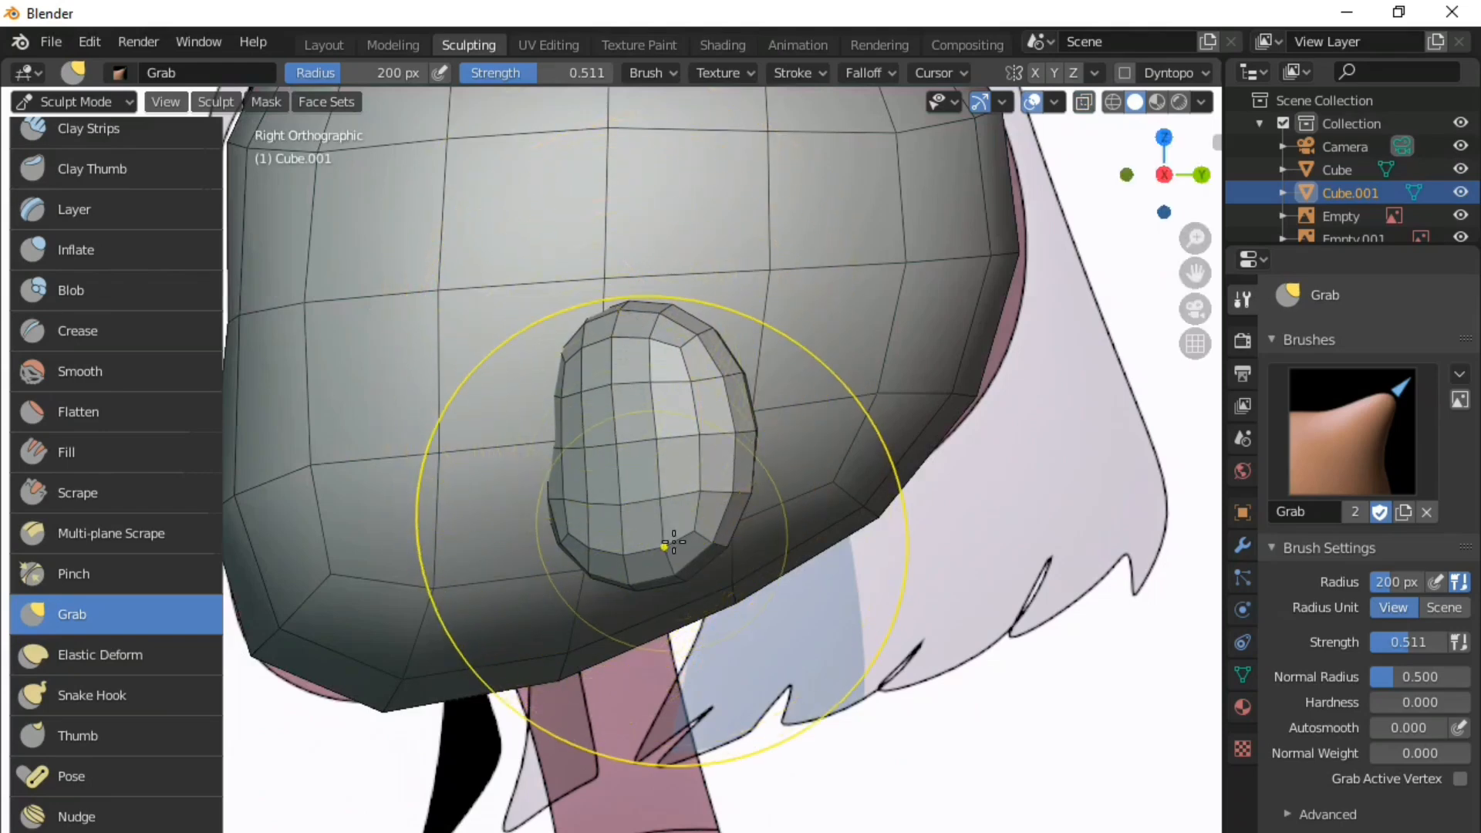
- Return to the Layout workspace and add an X-axis Mirror modifier to the ear, with the head Cube as mirror object
key(KP_1)
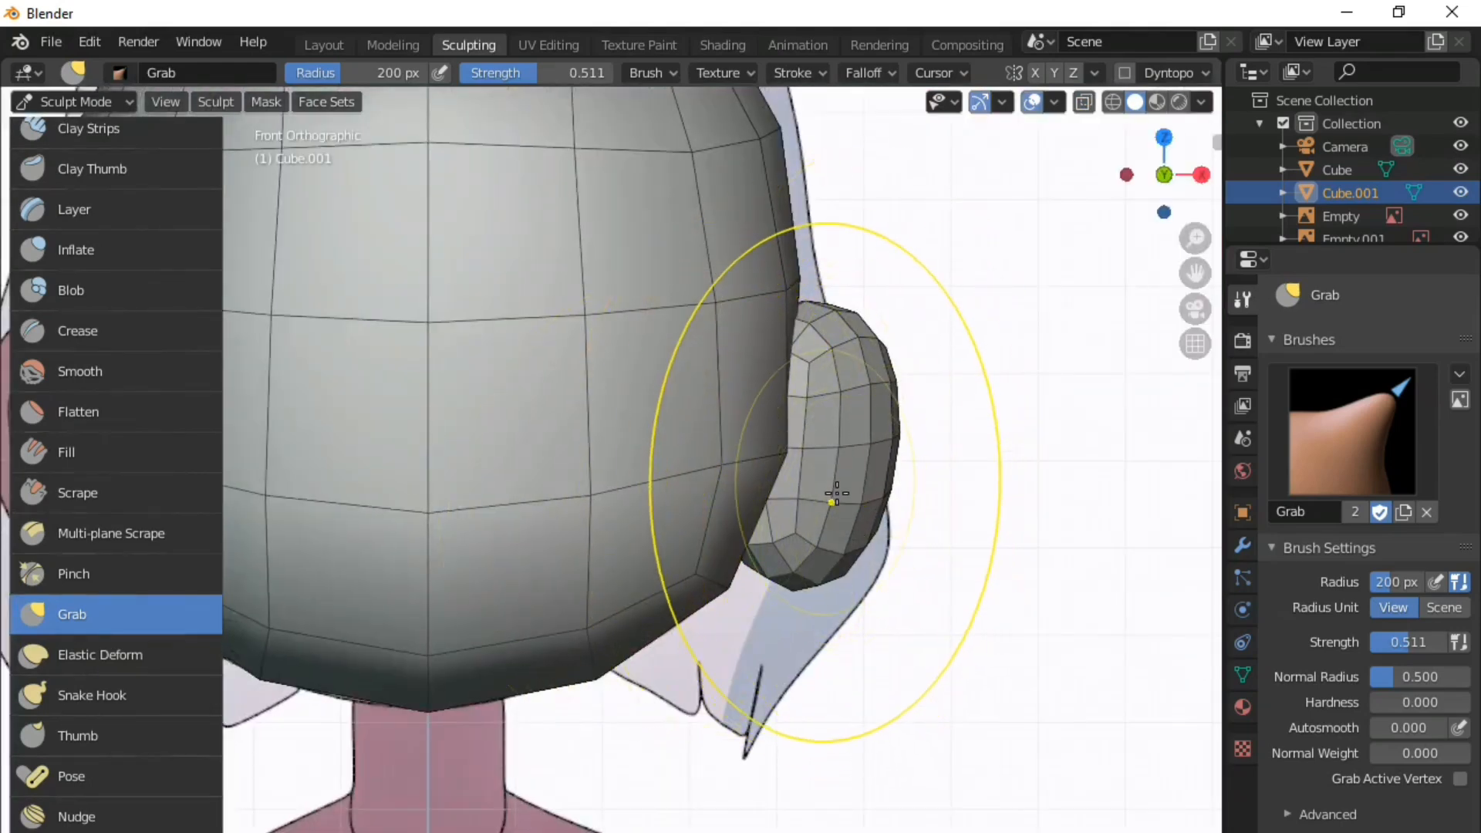
scroll(759, 501, down, 4)
scroll(709, 516, up, 1)
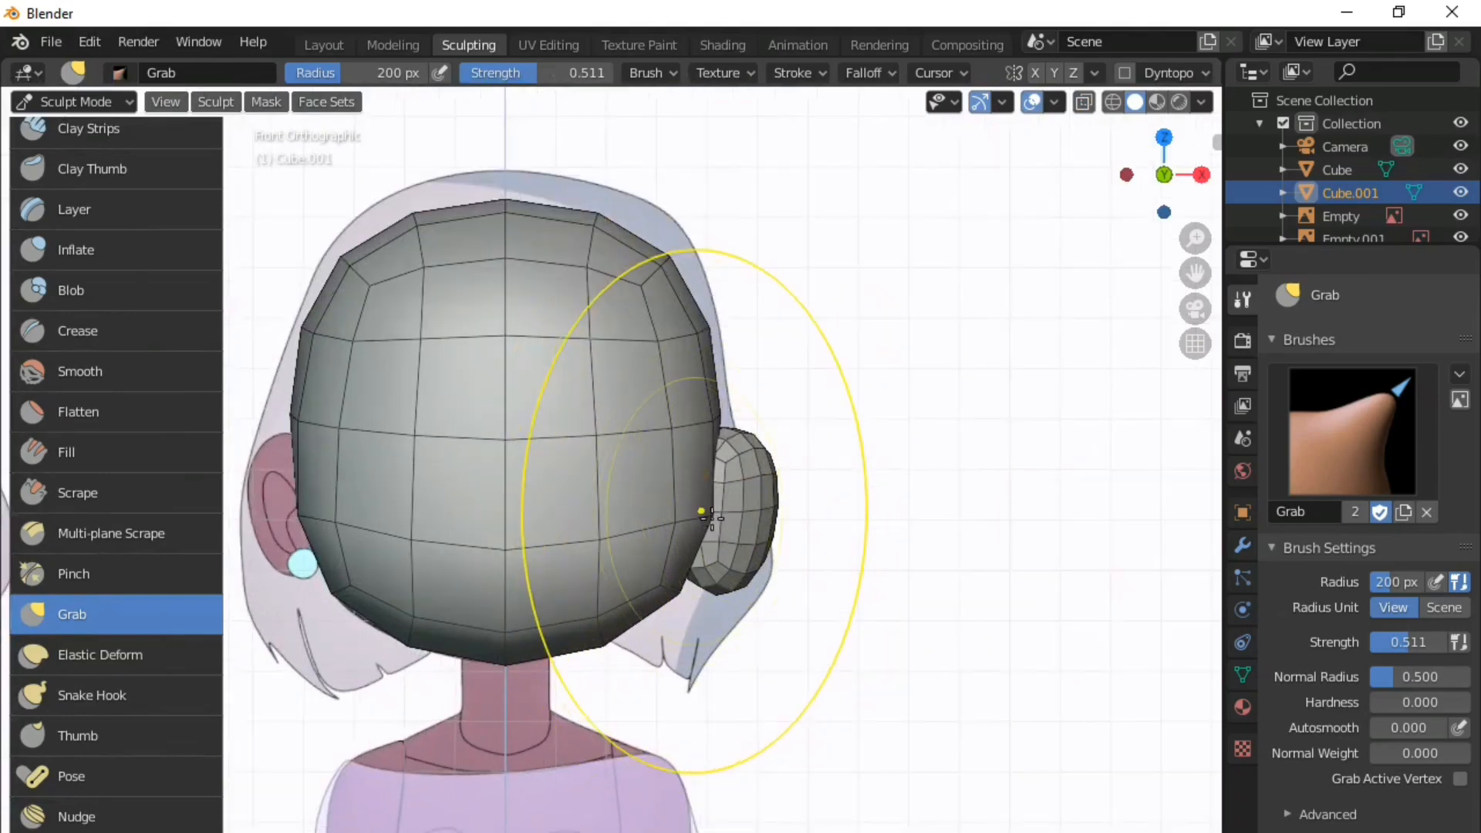
click(312, 47)
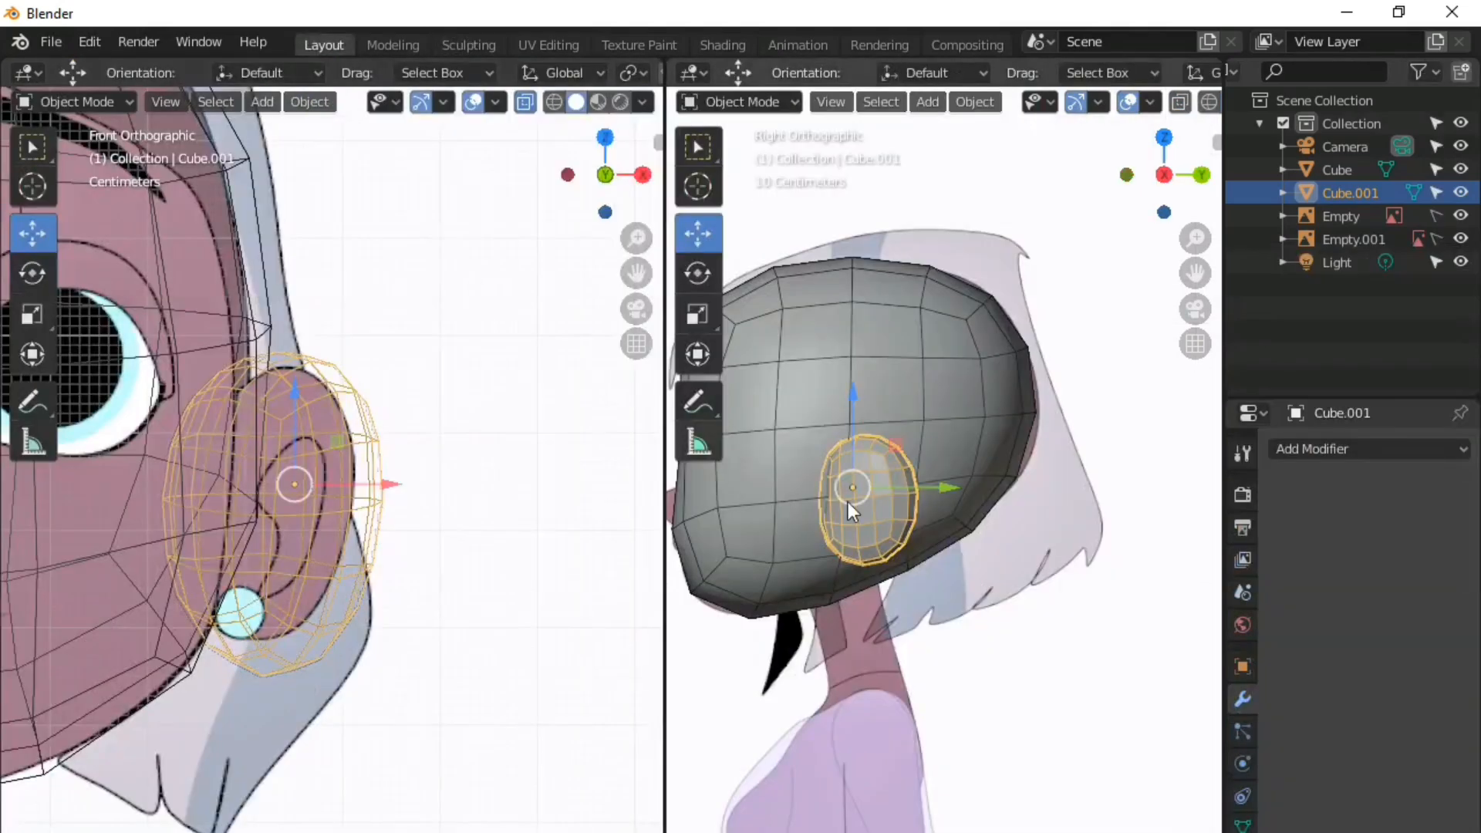
click(876, 521)
click(881, 517)
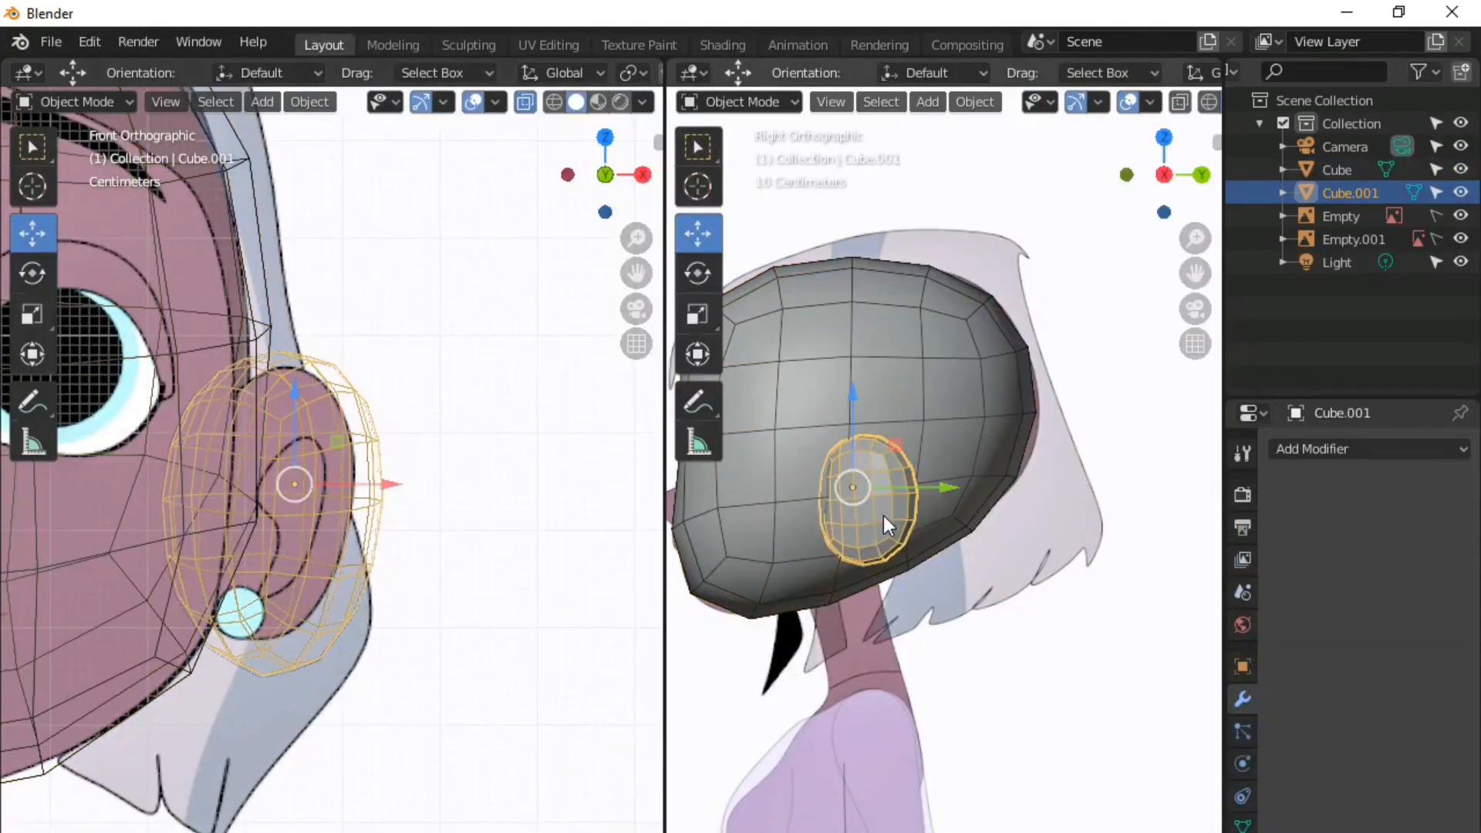
click(1308, 448)
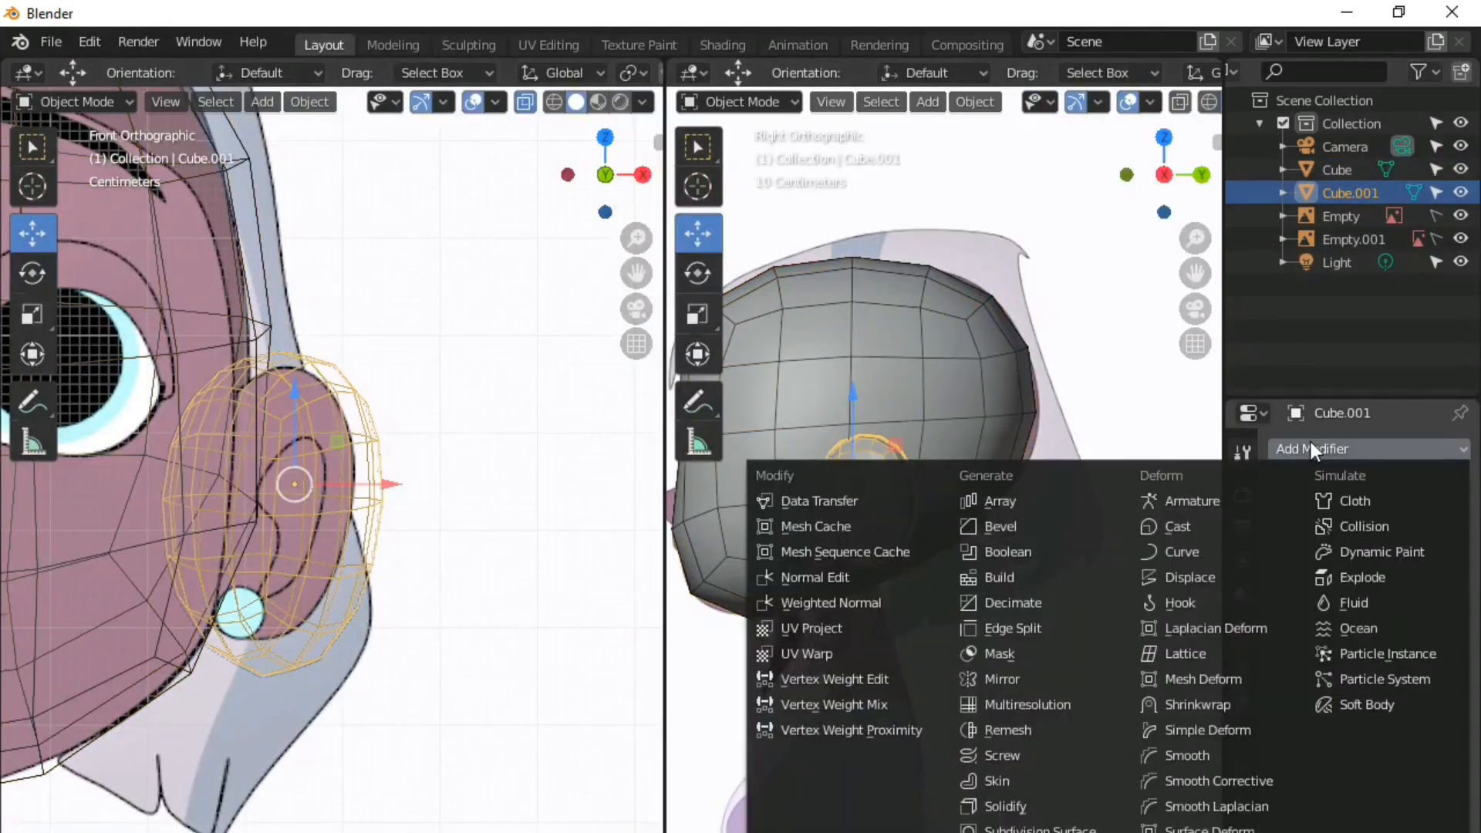
click(1003, 679)
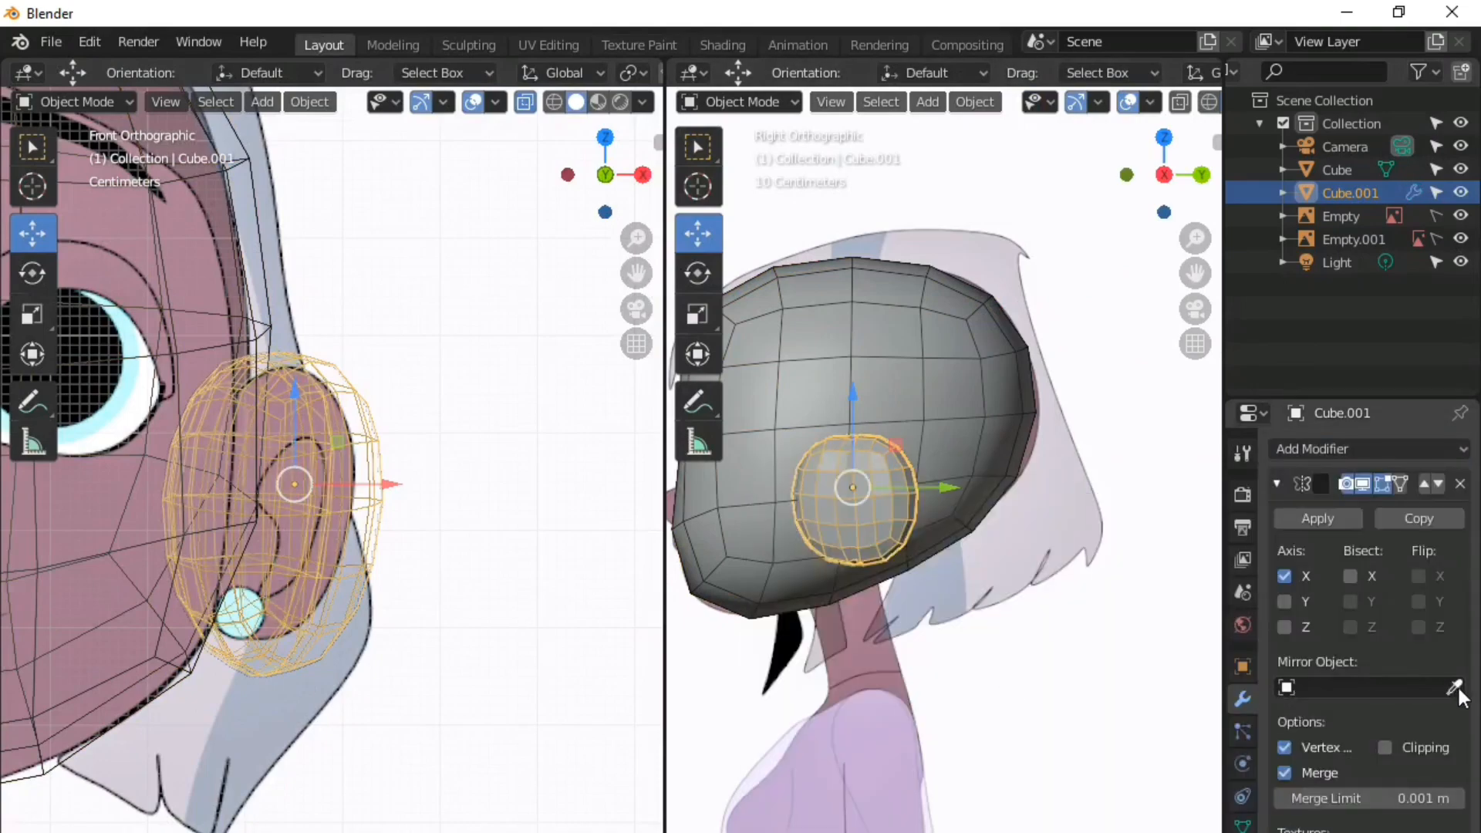
click(182, 304)
- Compare both mirrored ears with the front reference in X-ray and solid display
scroll(365, 501, down, 12)
scroll(397, 555, up, 5)
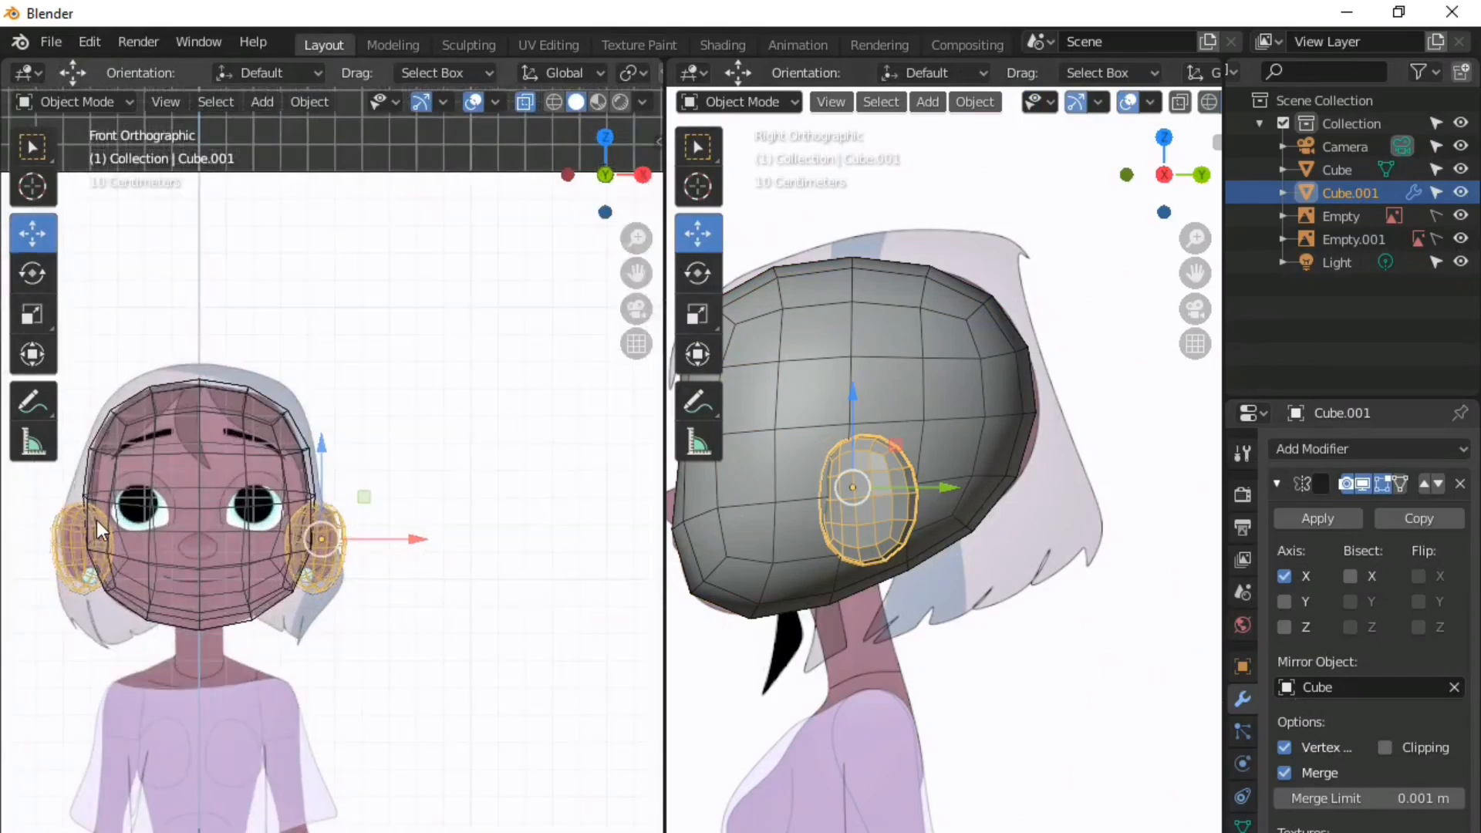
scroll(230, 557, up, 4)
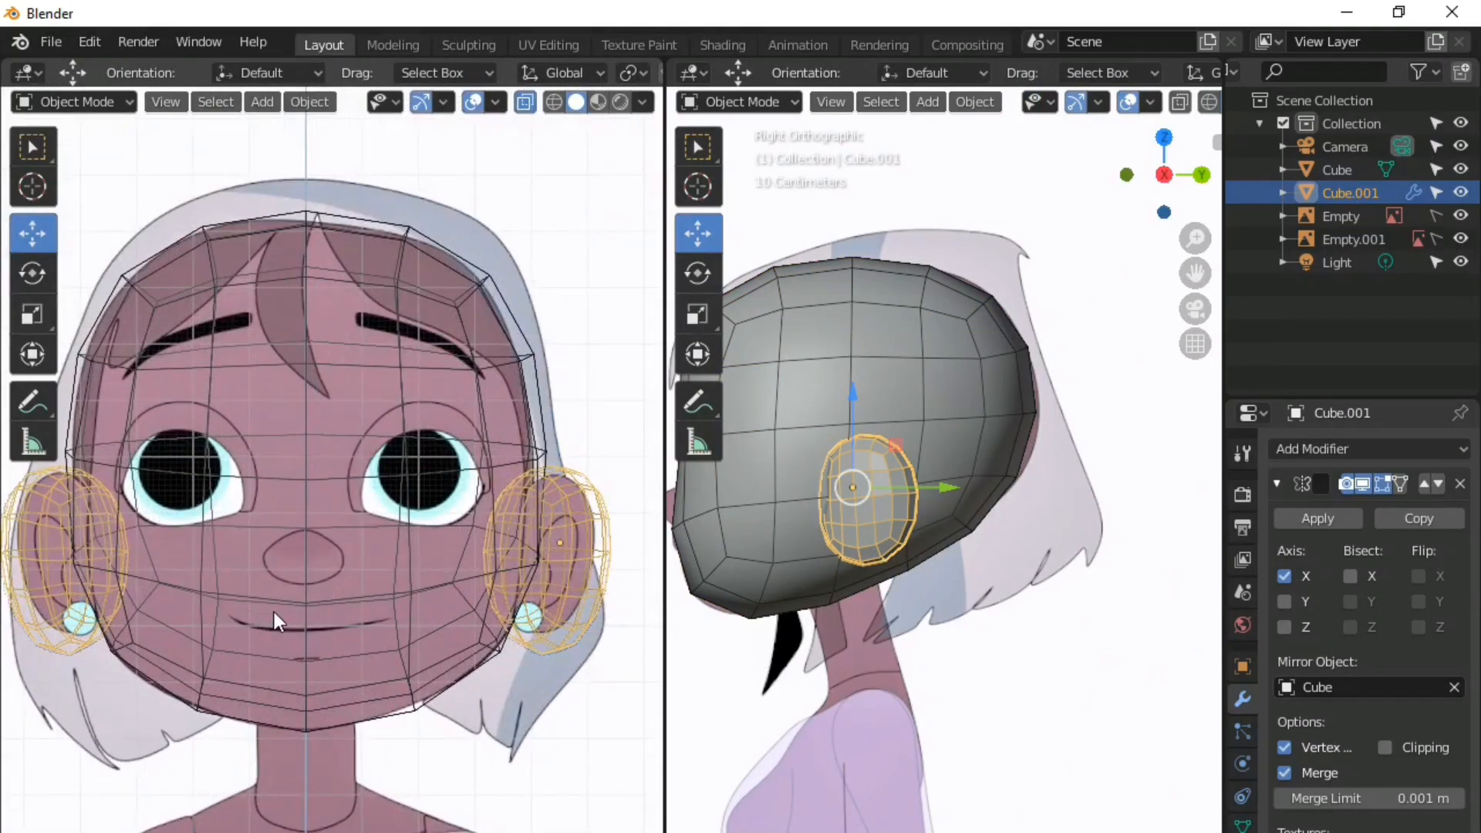
key(alt+z)
scroll(275, 612, down, 6)
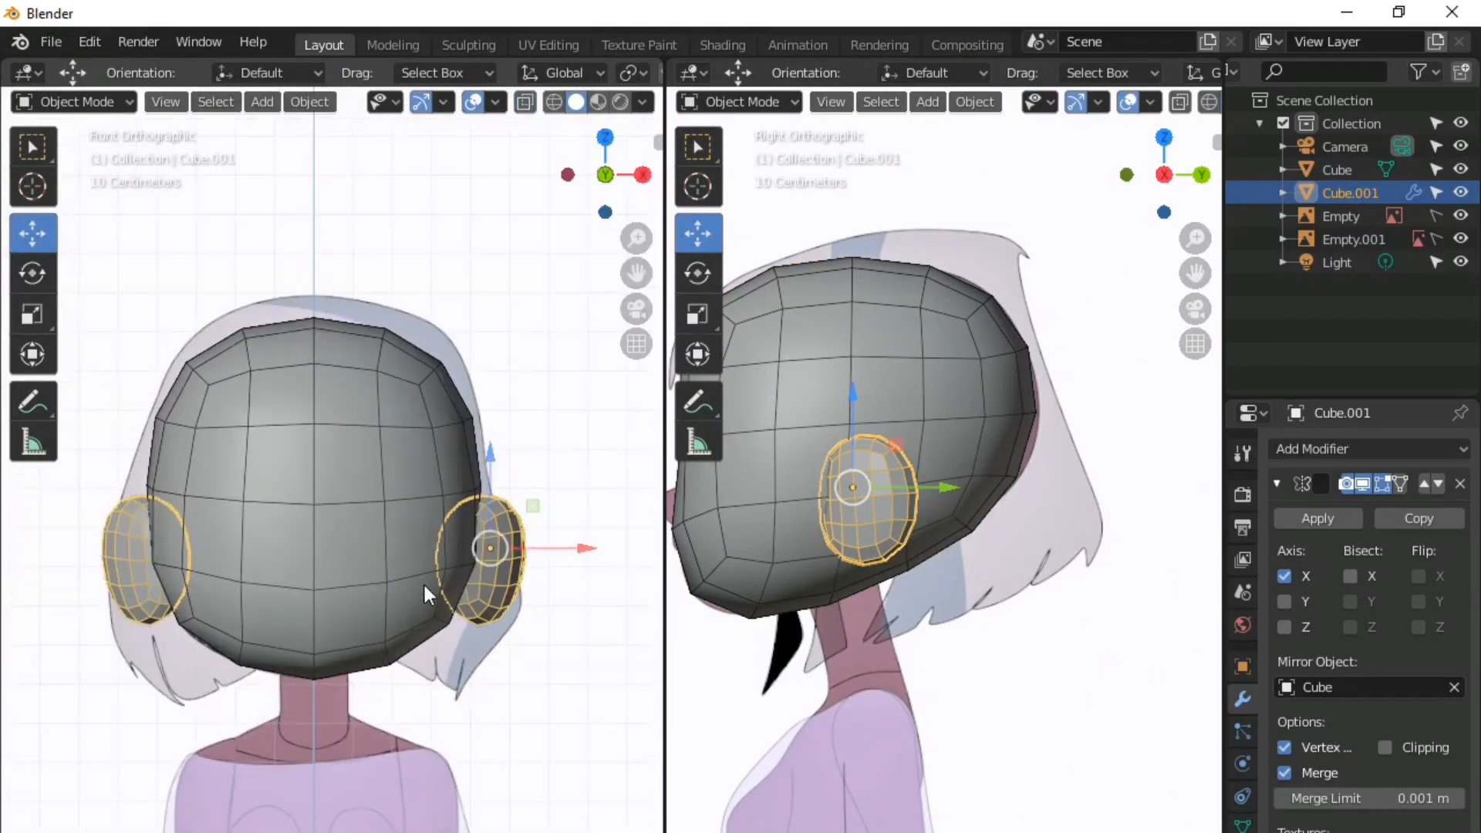
key(alt+z)
scroll(498, 609, up, 5)
scroll(506, 614, down, 4)
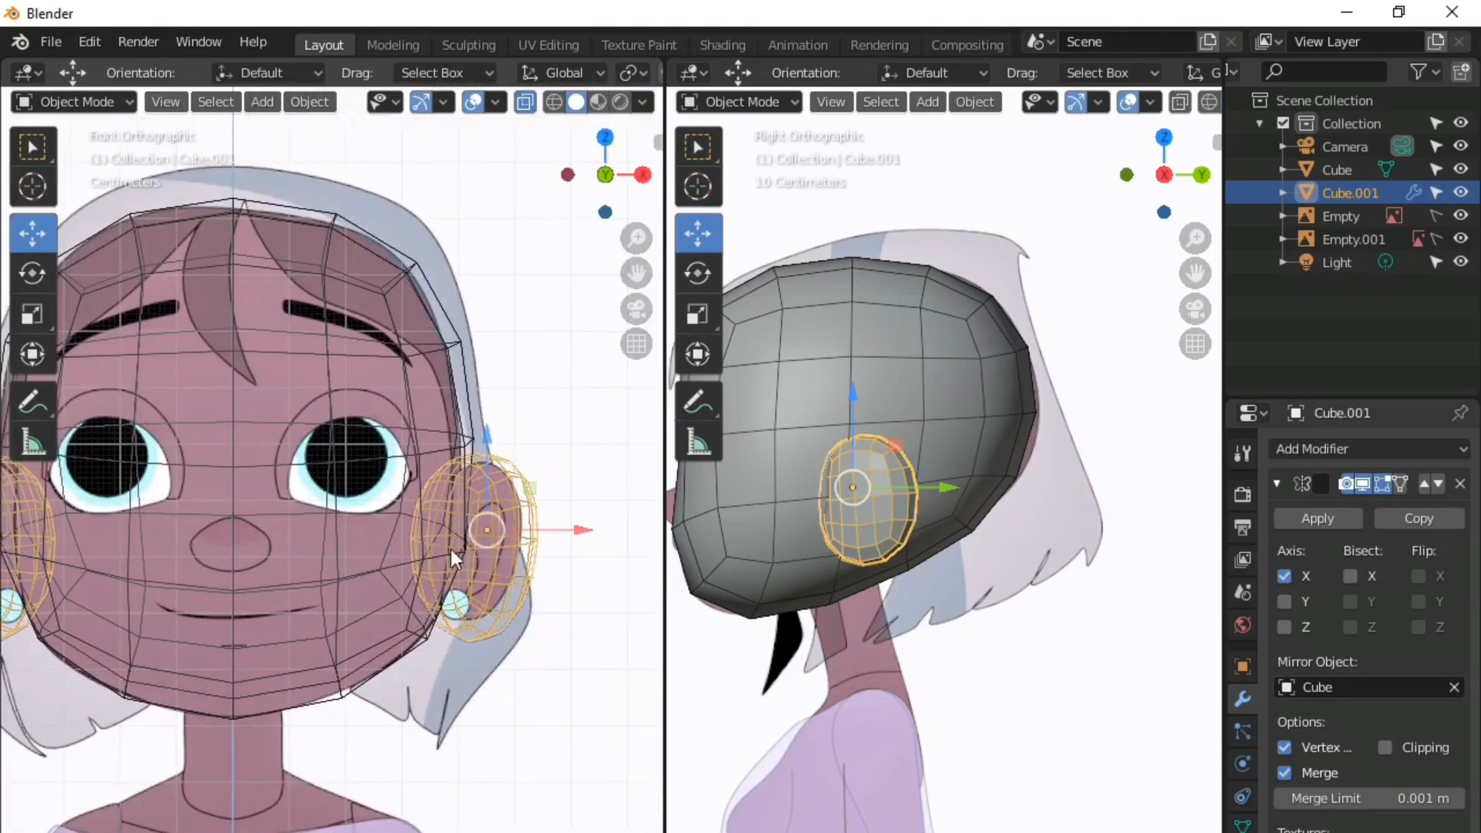
- Push the ear's lower edge up with the Grab brush in the front view to match the reference ear's bottom
click(462, 45)
scroll(786, 660, up, 2)
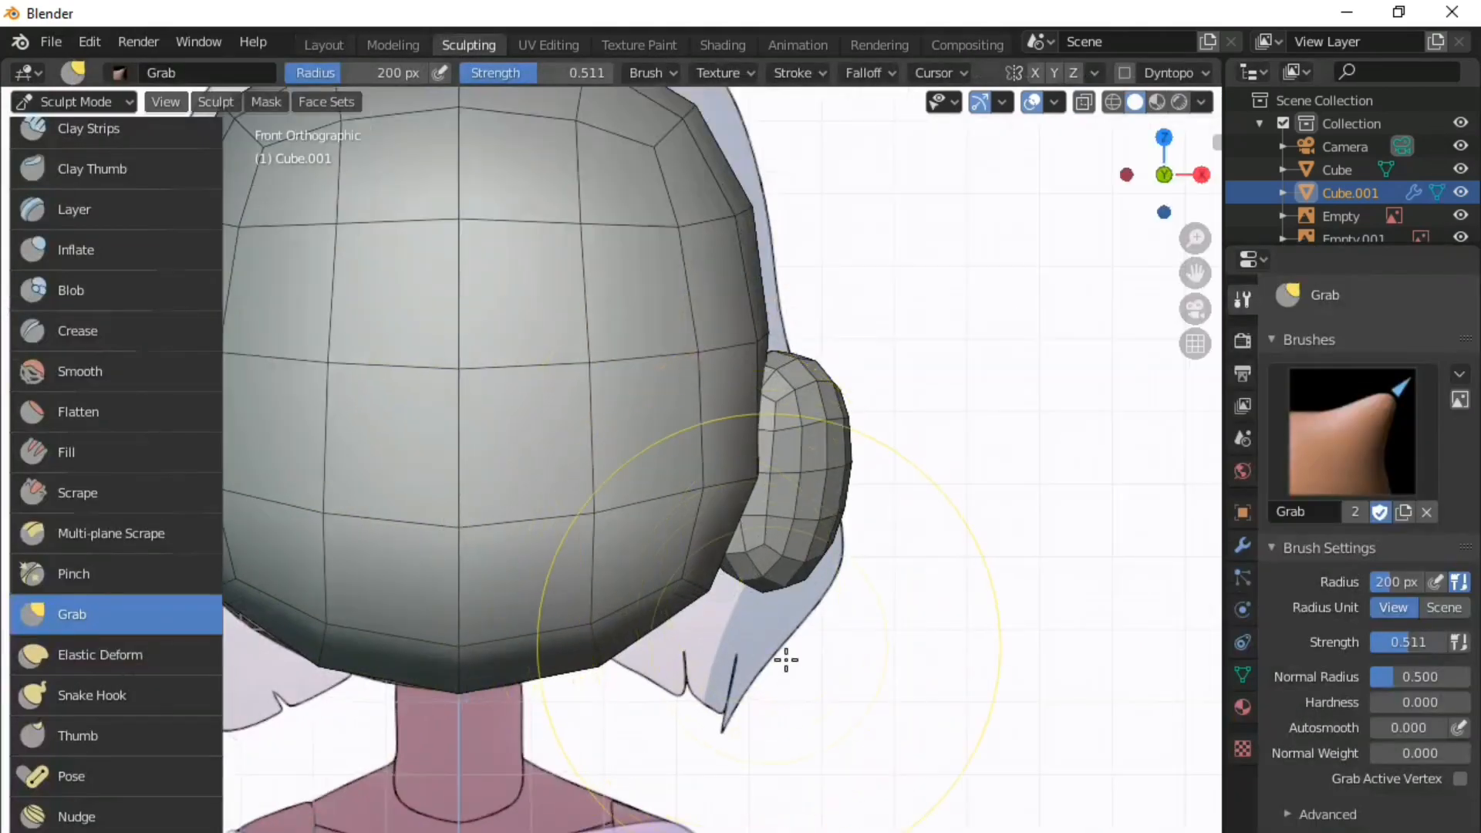
key(alt+z)
drag(779, 597, 772, 580)
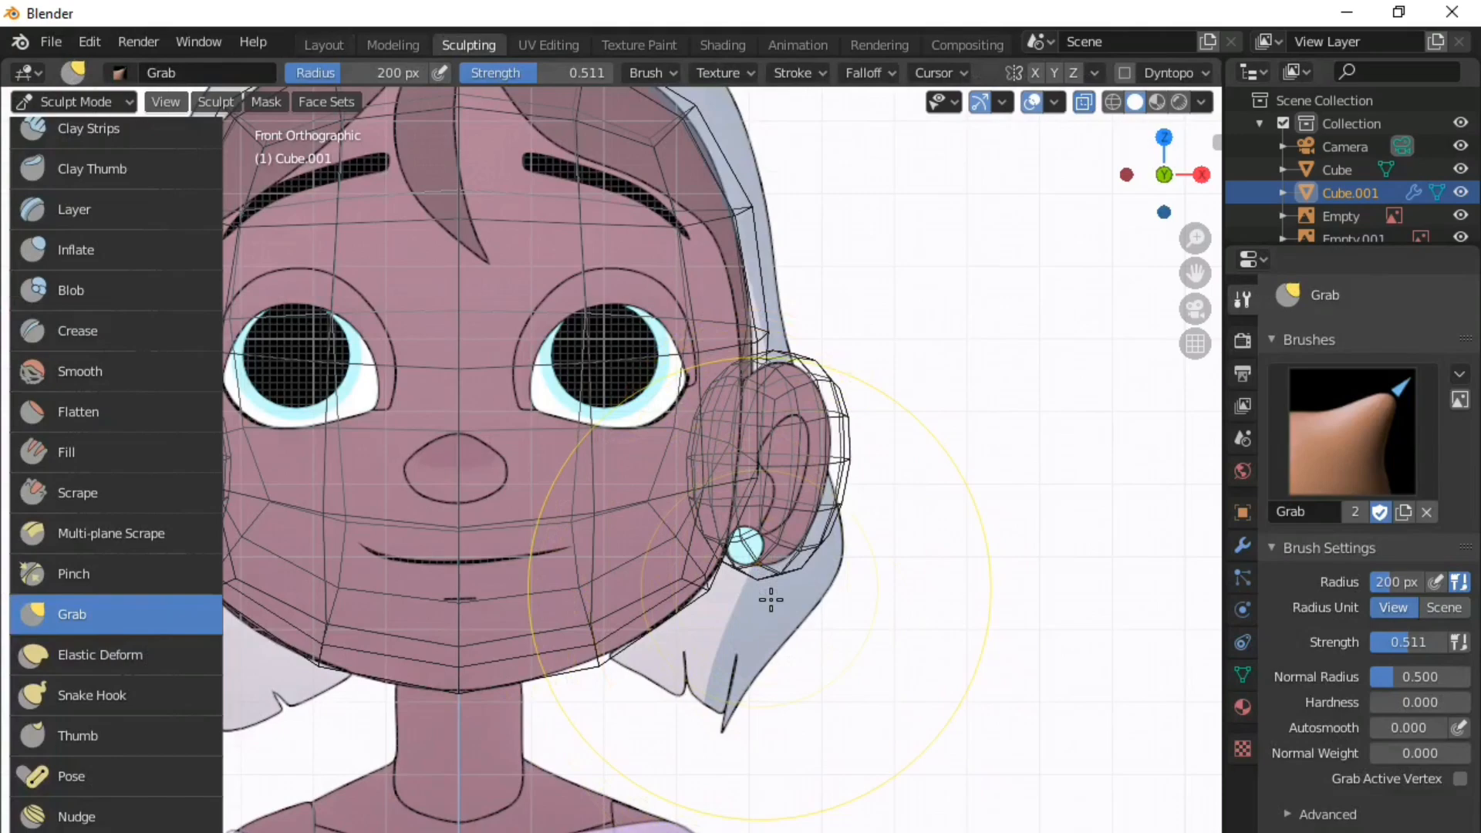
key(alt+z)
- Refine the ear's outer surface with several Grab brush strokes from a perspective view beside the head
scroll(767, 598, down, 3)
scroll(717, 598, up, 2)
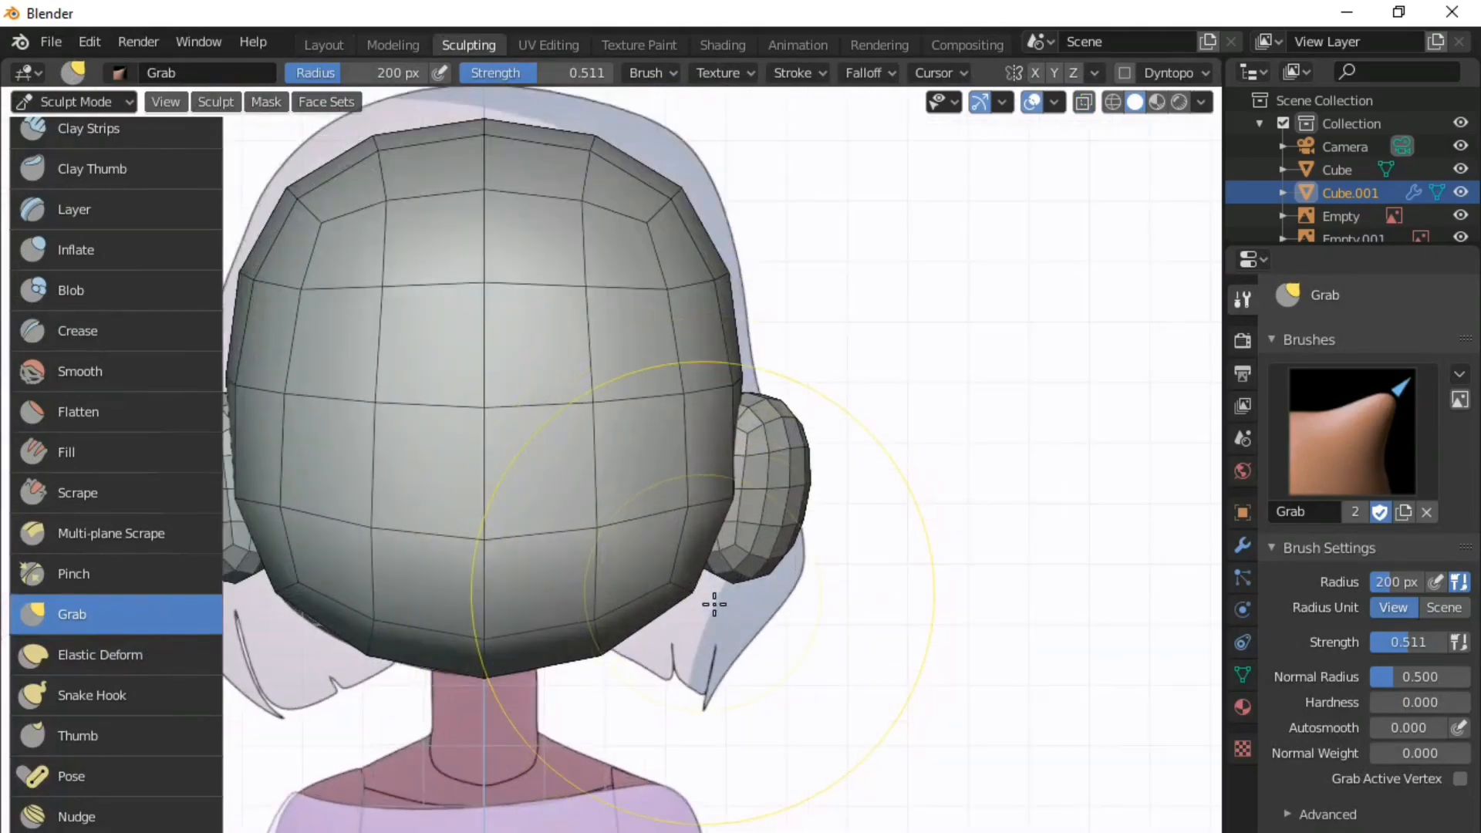
middle_drag(714, 605, 715, 610)
scroll(679, 513, down, 4)
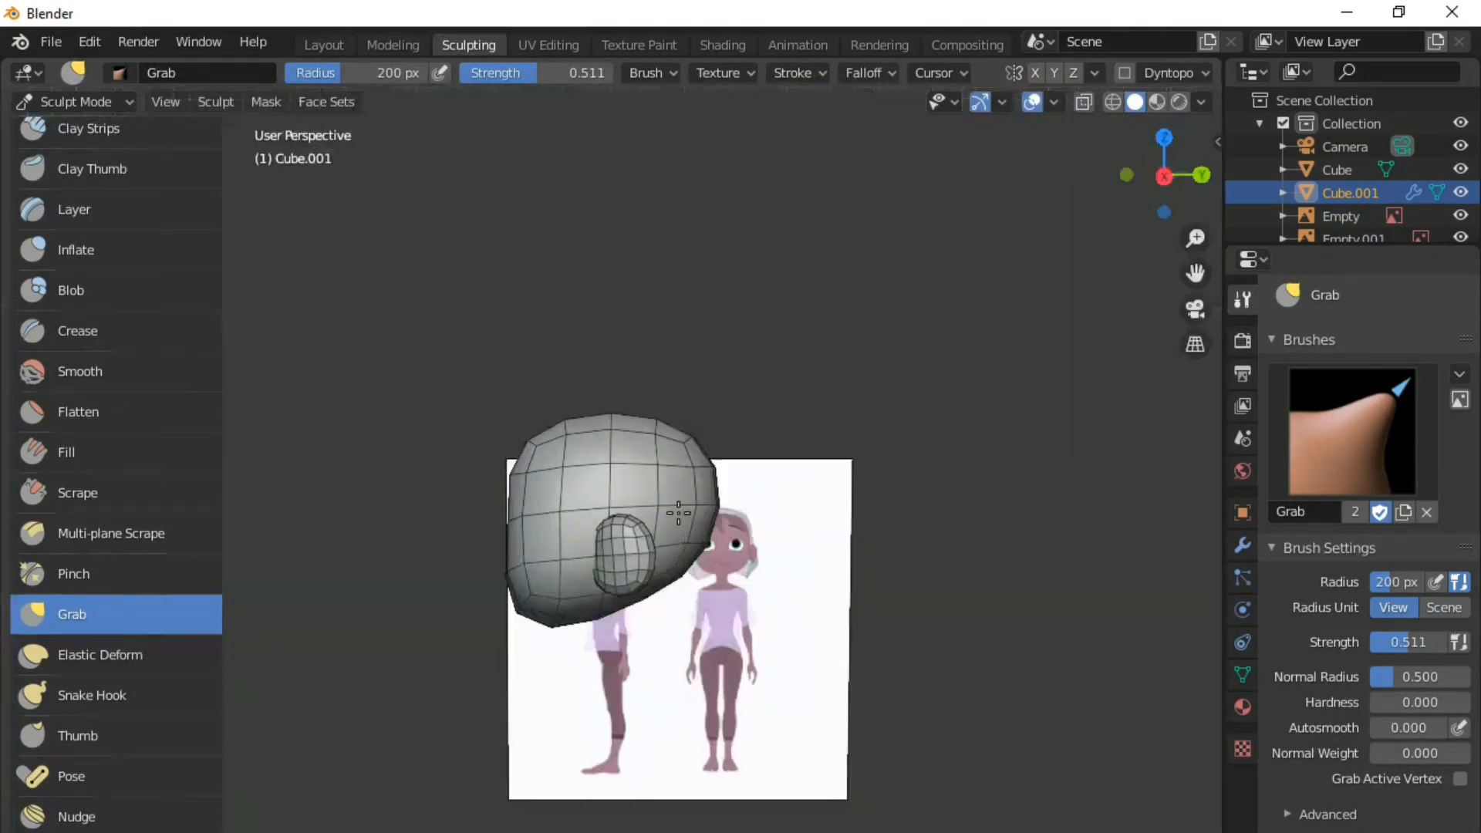
middle_drag(679, 513, 628, 563)
scroll(619, 661, up, 5)
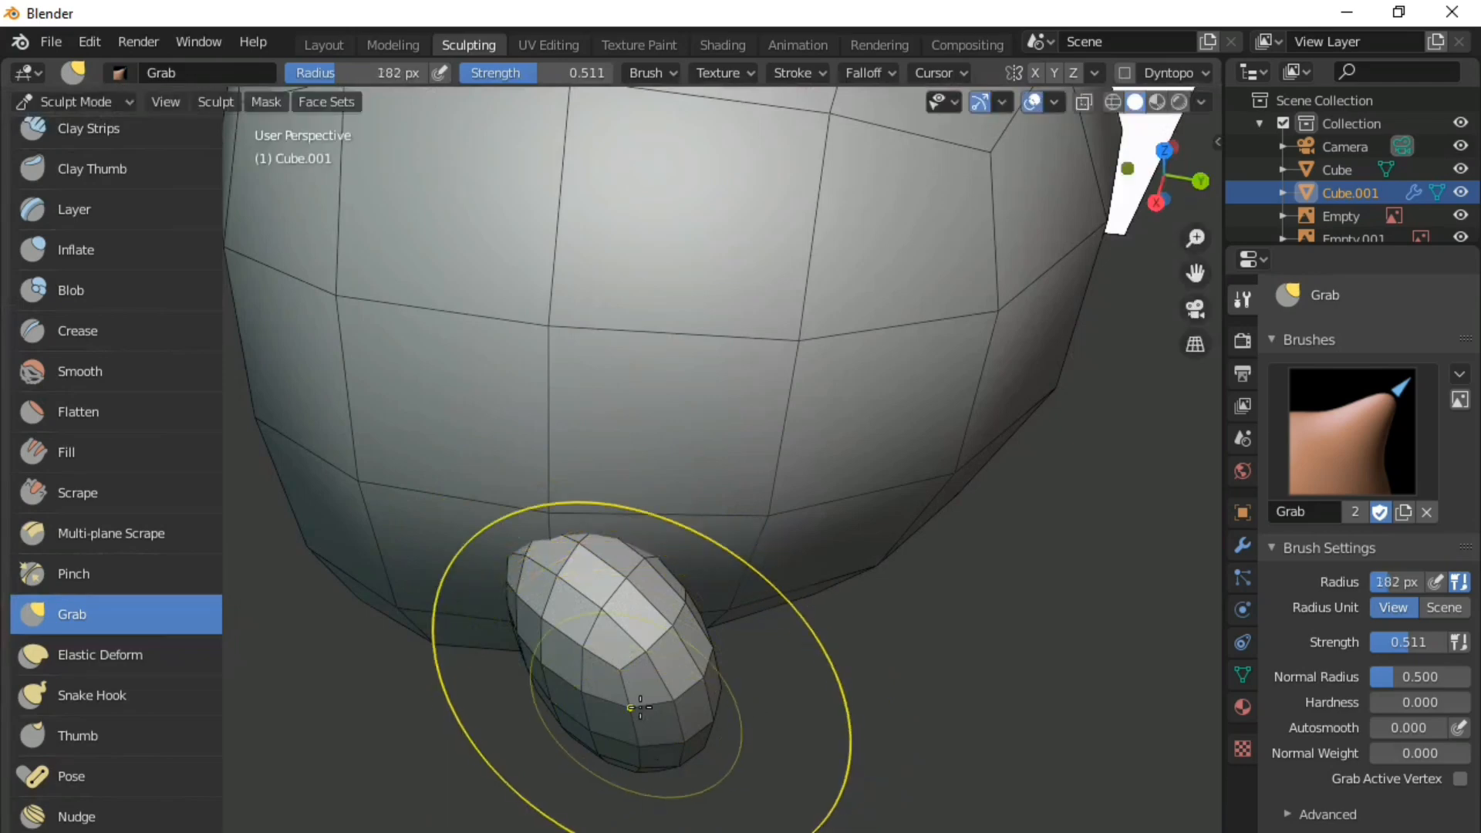
middle_drag(641, 706, 645, 700)
mouse_move(659, 695)
mouse_down()
mouse_move(650, 718)
mouse_move(644, 687)
mouse_up()
drag(634, 725, 649, 693)
drag(654, 685, 629, 732)
middle_drag(625, 737, 807, 621)
- Return to the Layout workspace and apply the ear's Mirror modifier
key(KP_1)
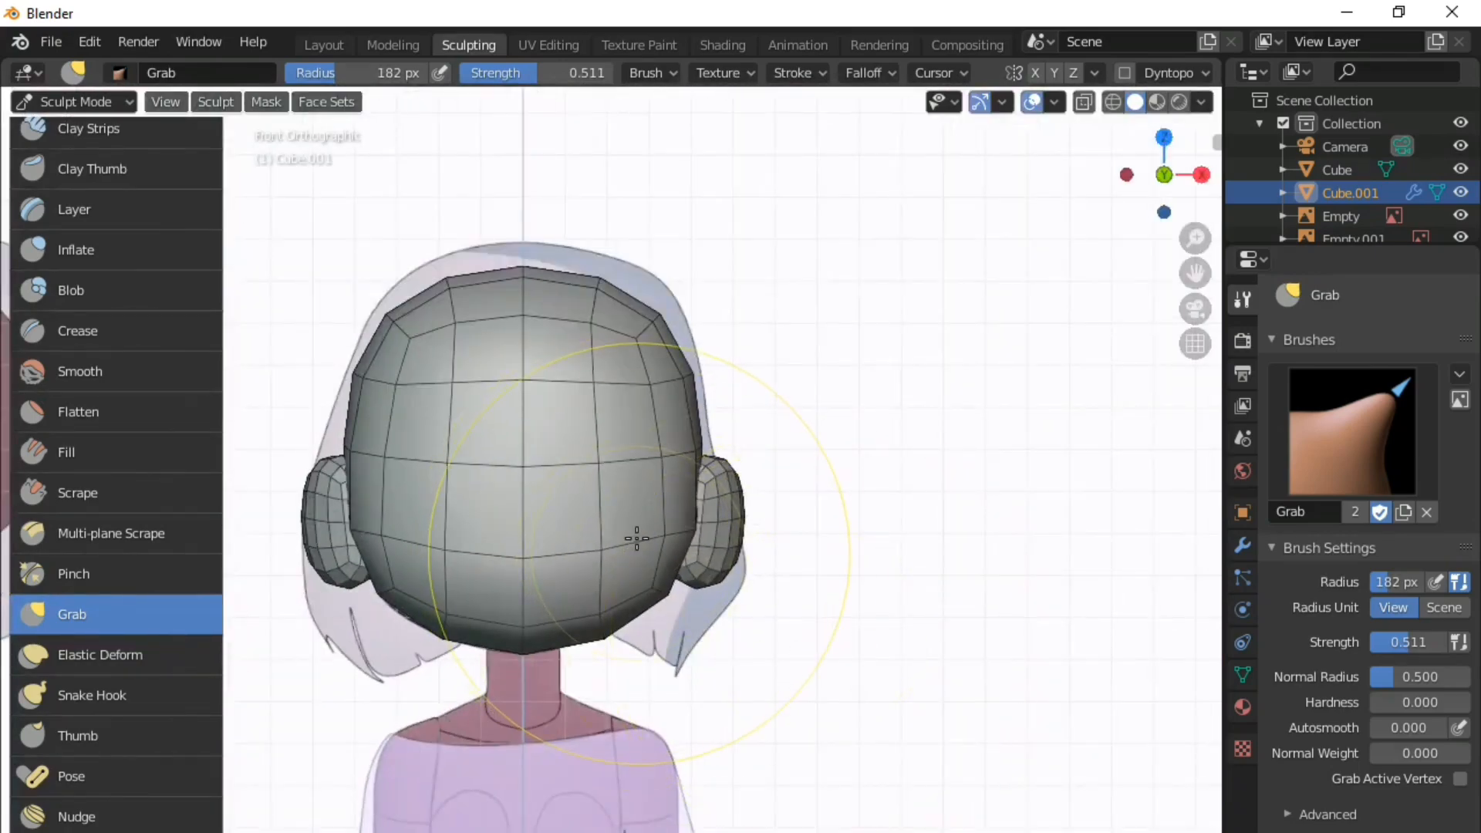
click(309, 46)
scroll(465, 442, down, 3)
key(alt+z)
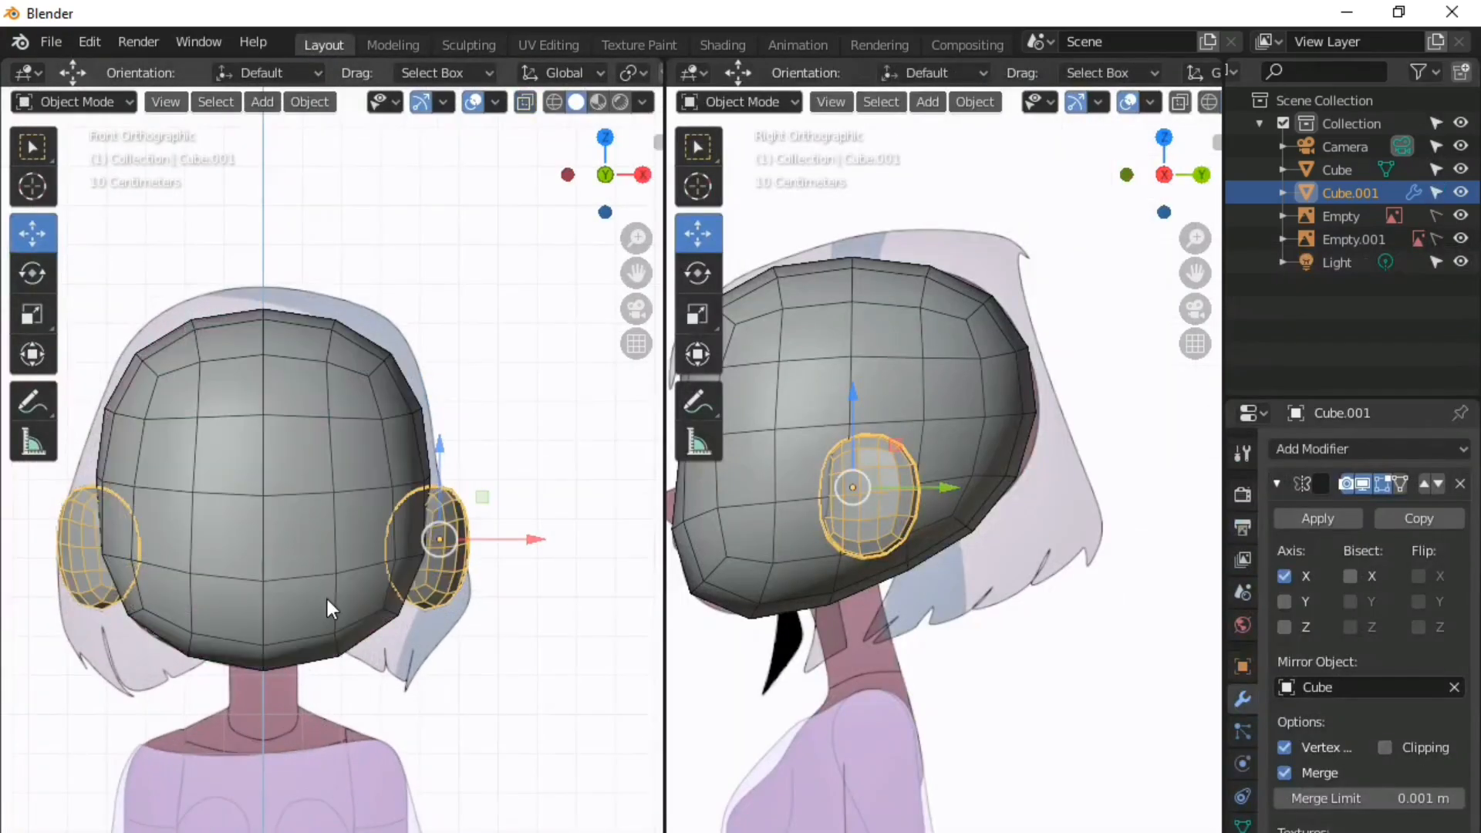
click(1325, 518)
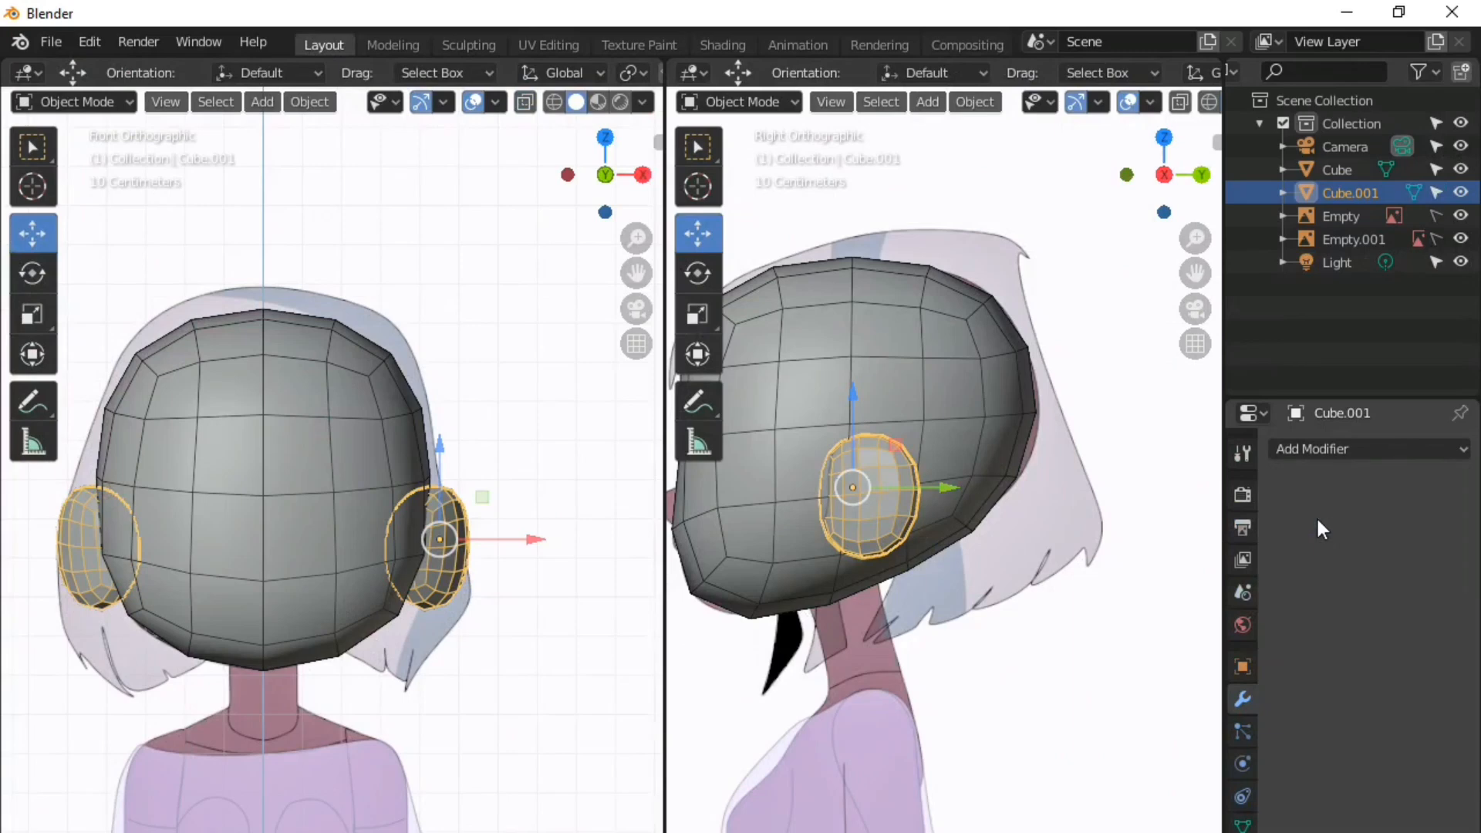
- Check the finished ears against the front reference in X-ray and deselect everything
scroll(211, 576, up, 1)
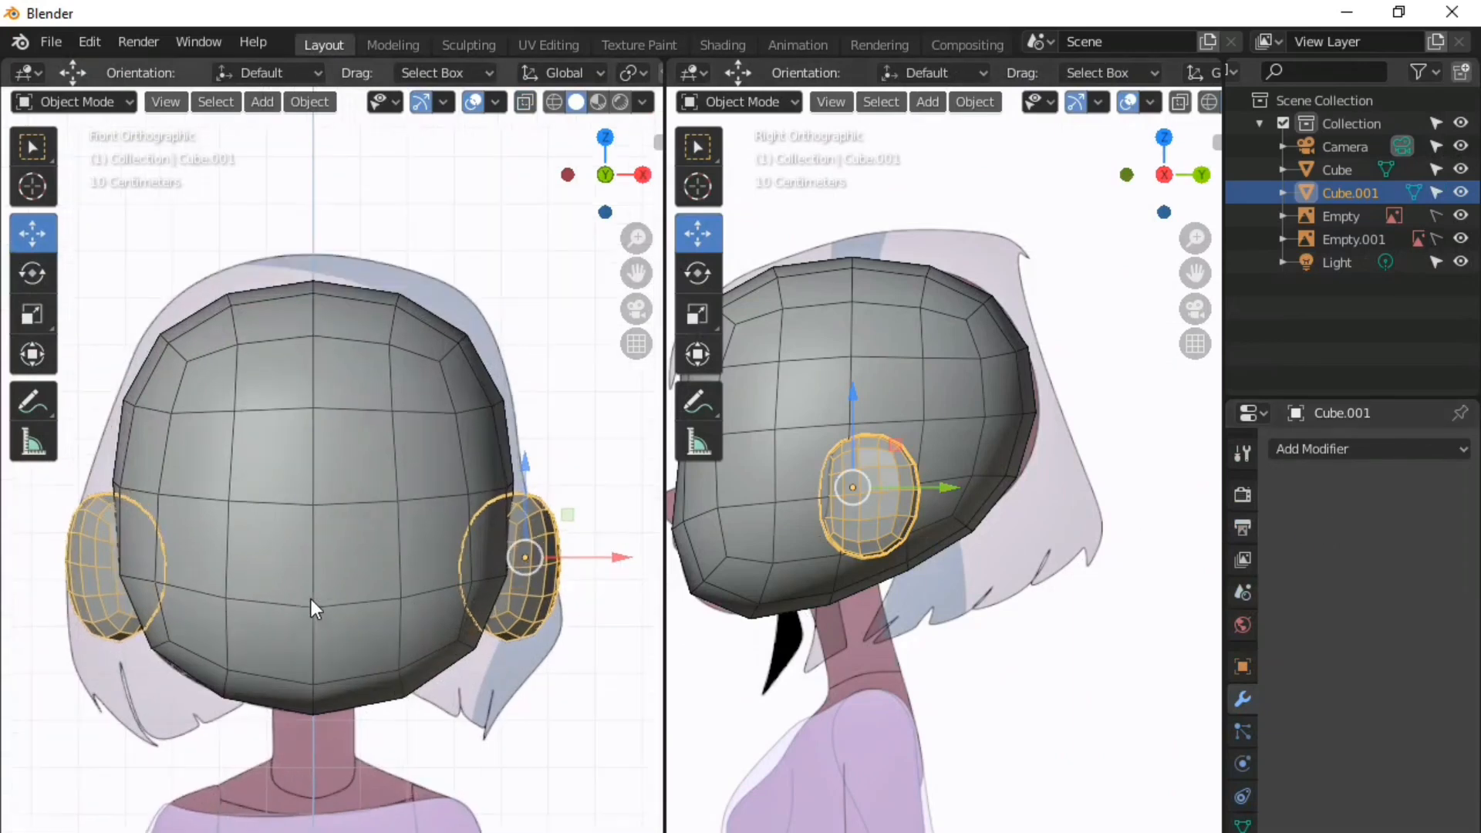
key(alt+z)
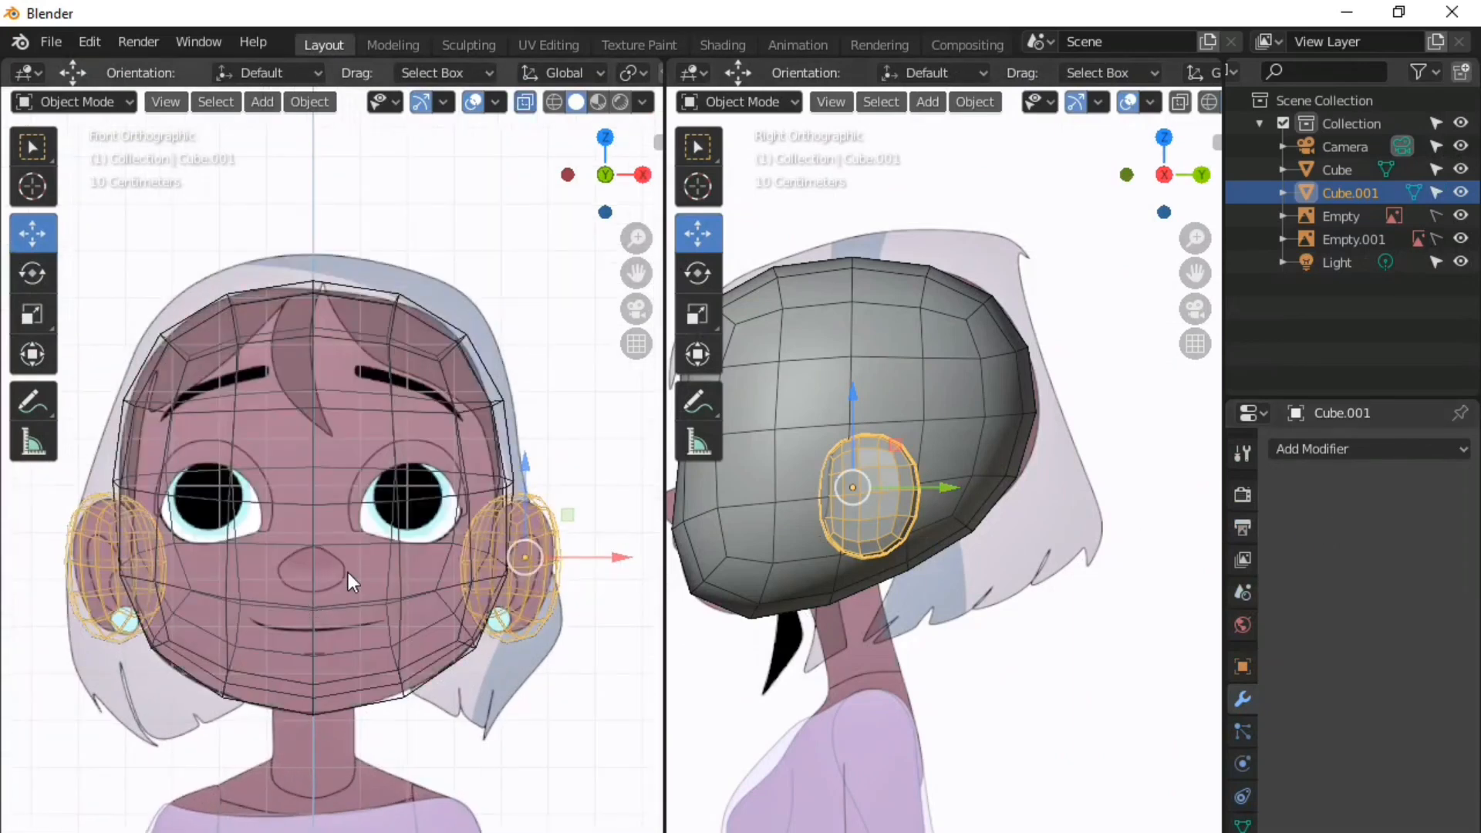
key(alt+a)
key(alt+z)
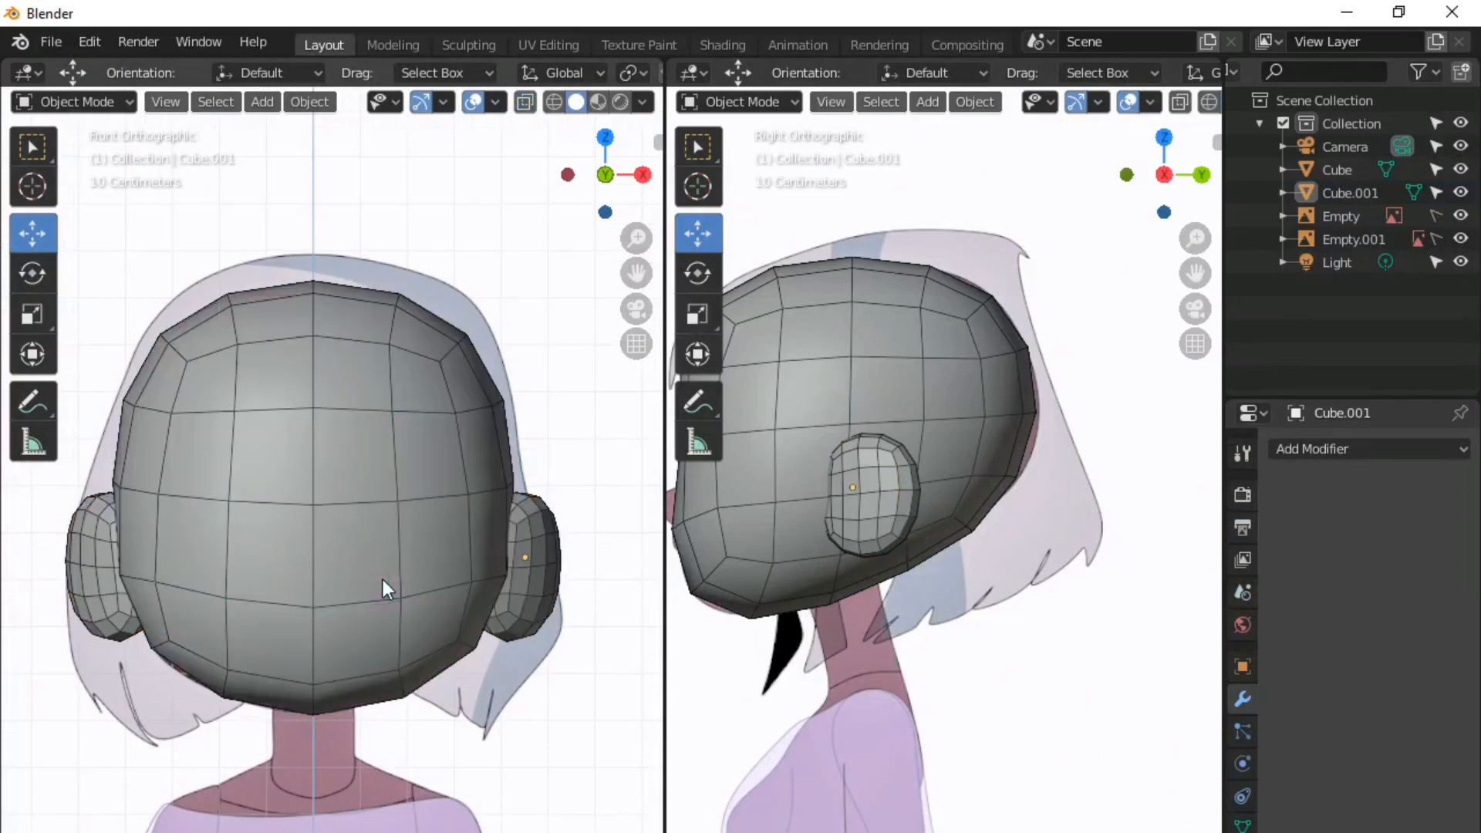
- Deselect everything and add a new cube mesh as the base for the nose
key(a)
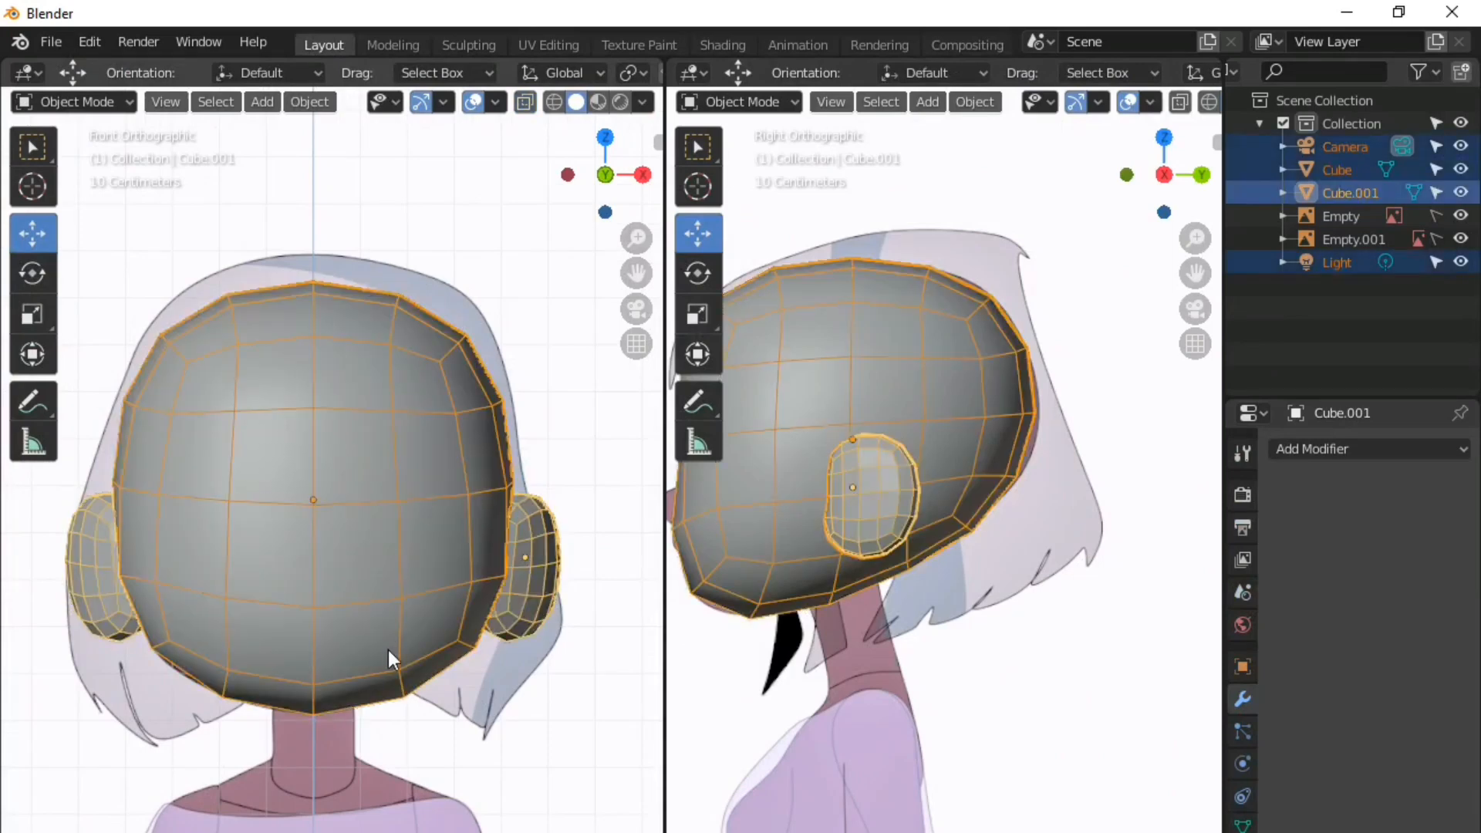
key(alt+a)
key(shift+a)
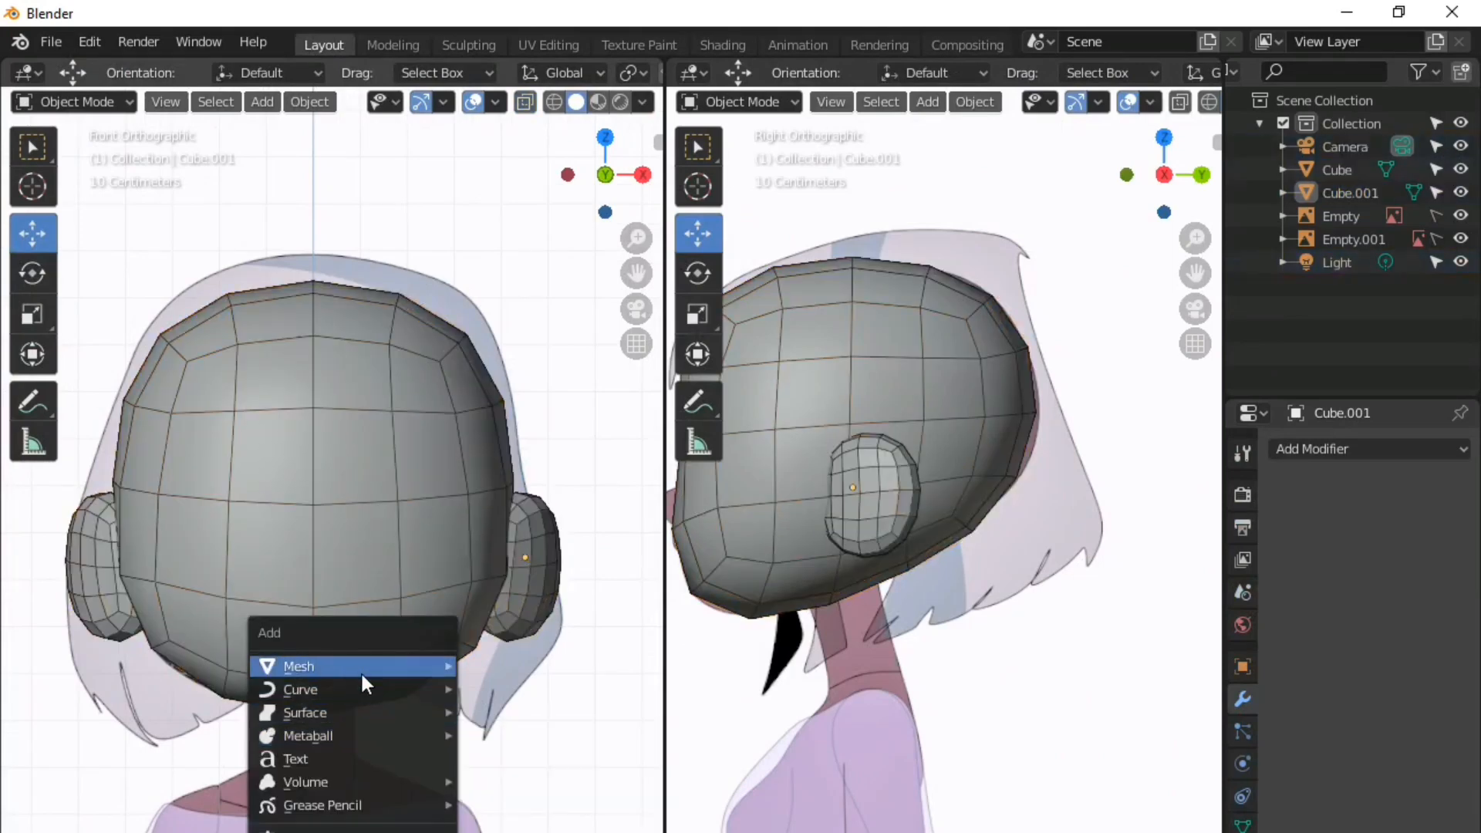
mouse_move(359, 668)
click(487, 687)
scroll(382, 526, down, 5)
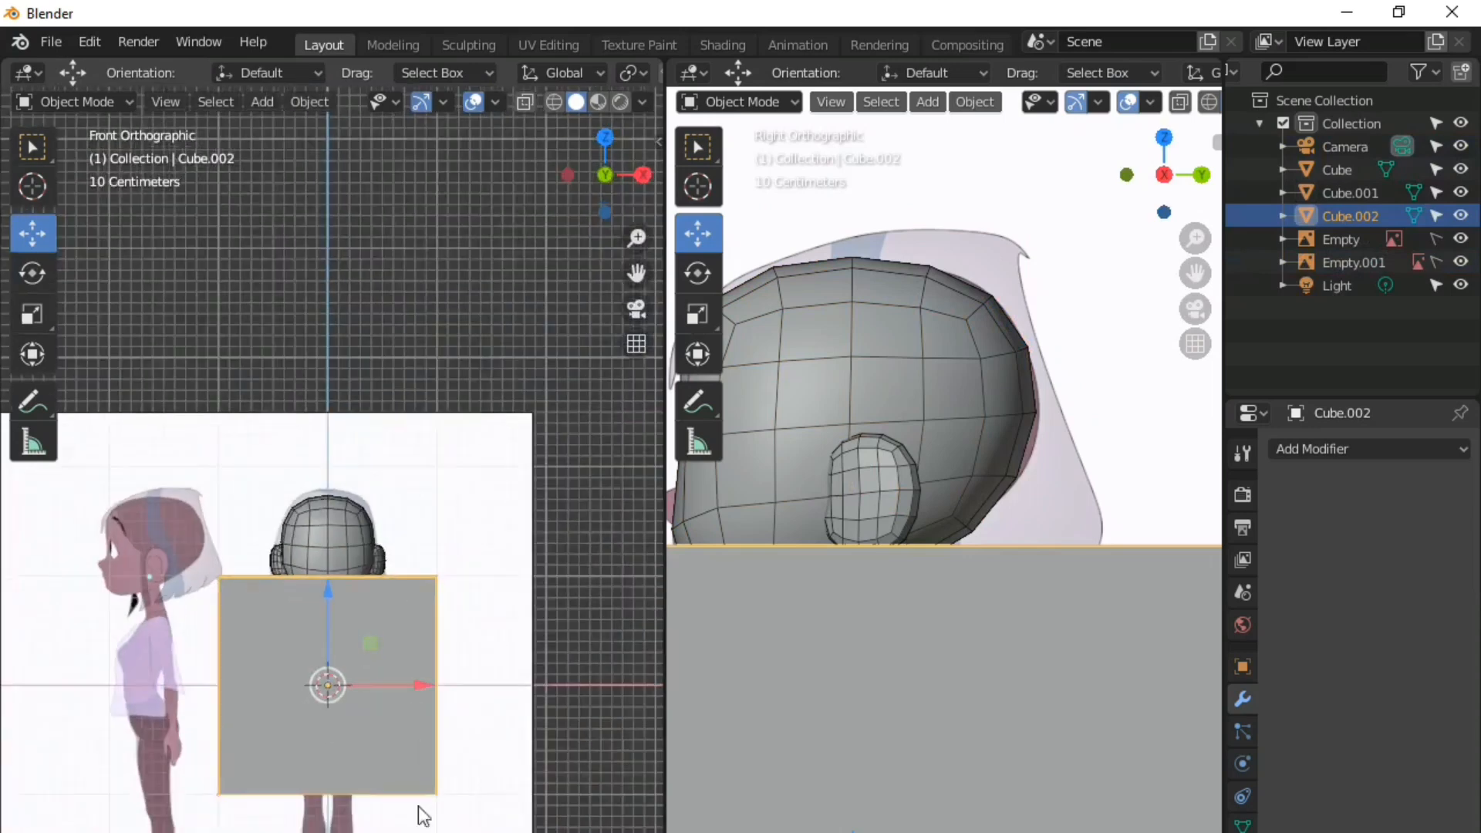
- Scale the new cube down to roughly nose size and raise it to the middle of the face in the front view
key(s)
click(334, 715)
drag(333, 653, 333, 521)
scroll(331, 560, up, 4)
key(s)
click(363, 591)
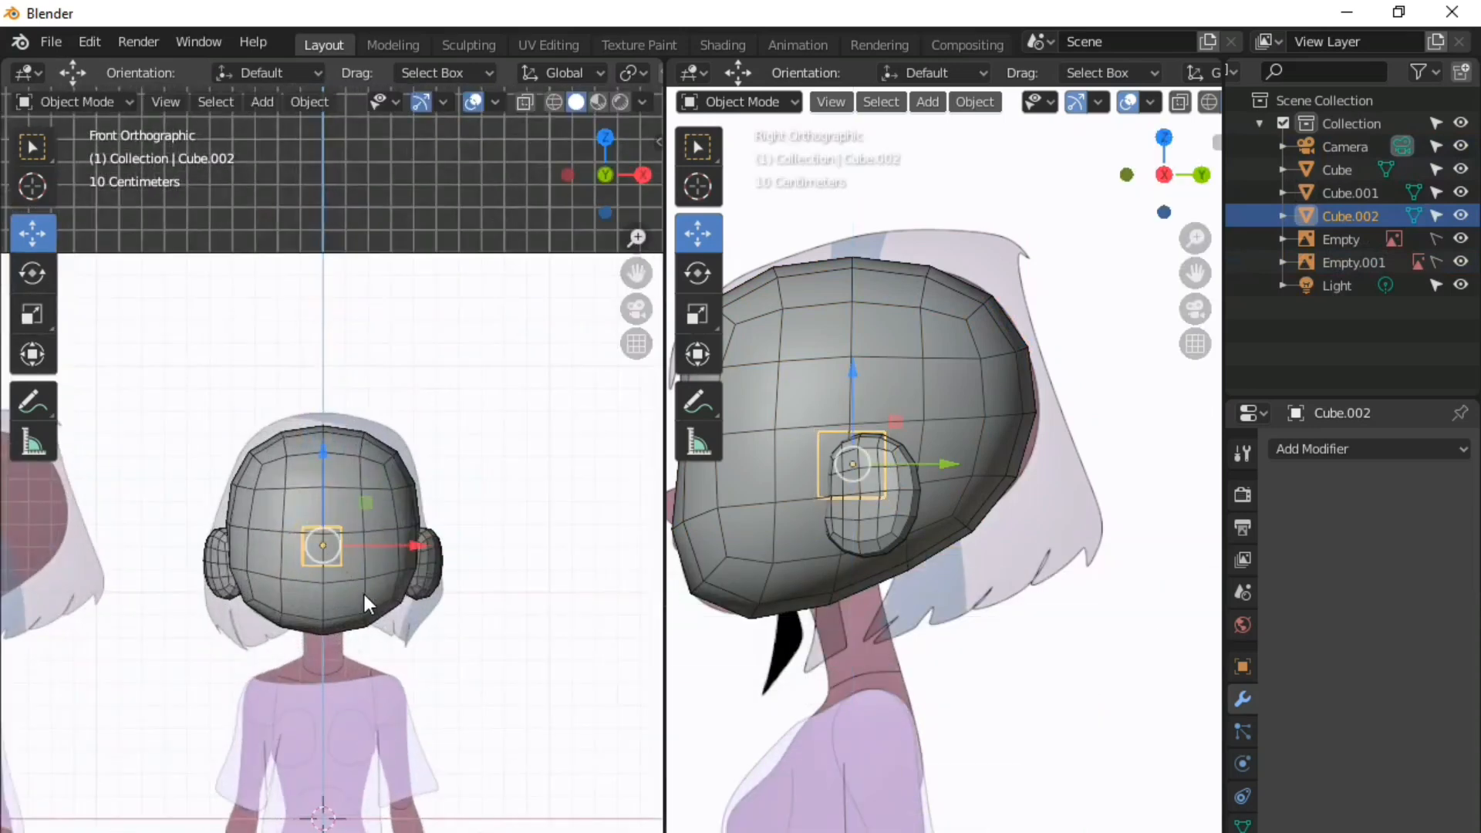
- Move the small cube forward to the front of the face in the side view and lower it toward the reference nose
key(alt+z)
scroll(346, 559, up, 5)
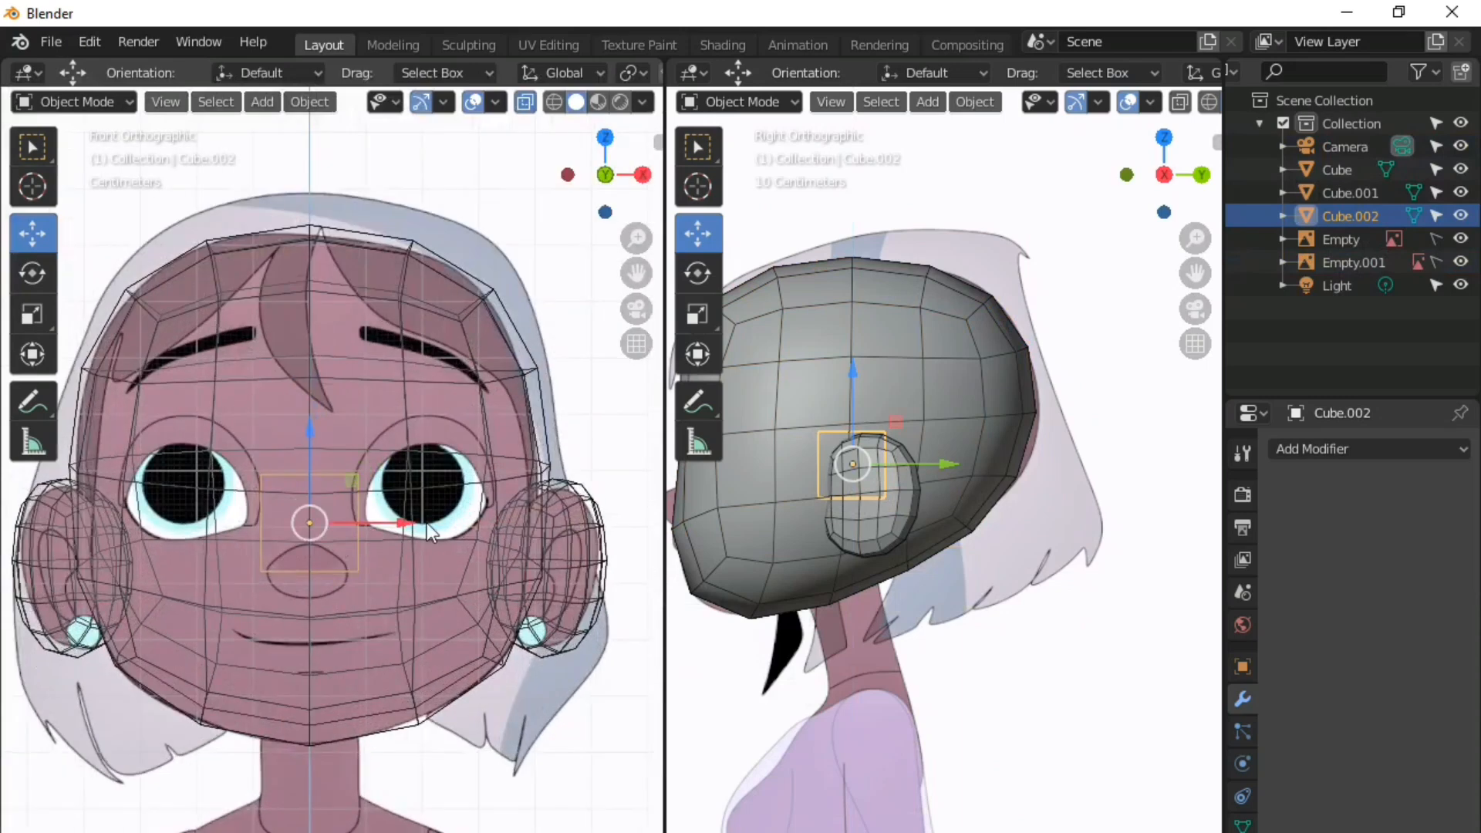
drag(927, 460, 753, 482)
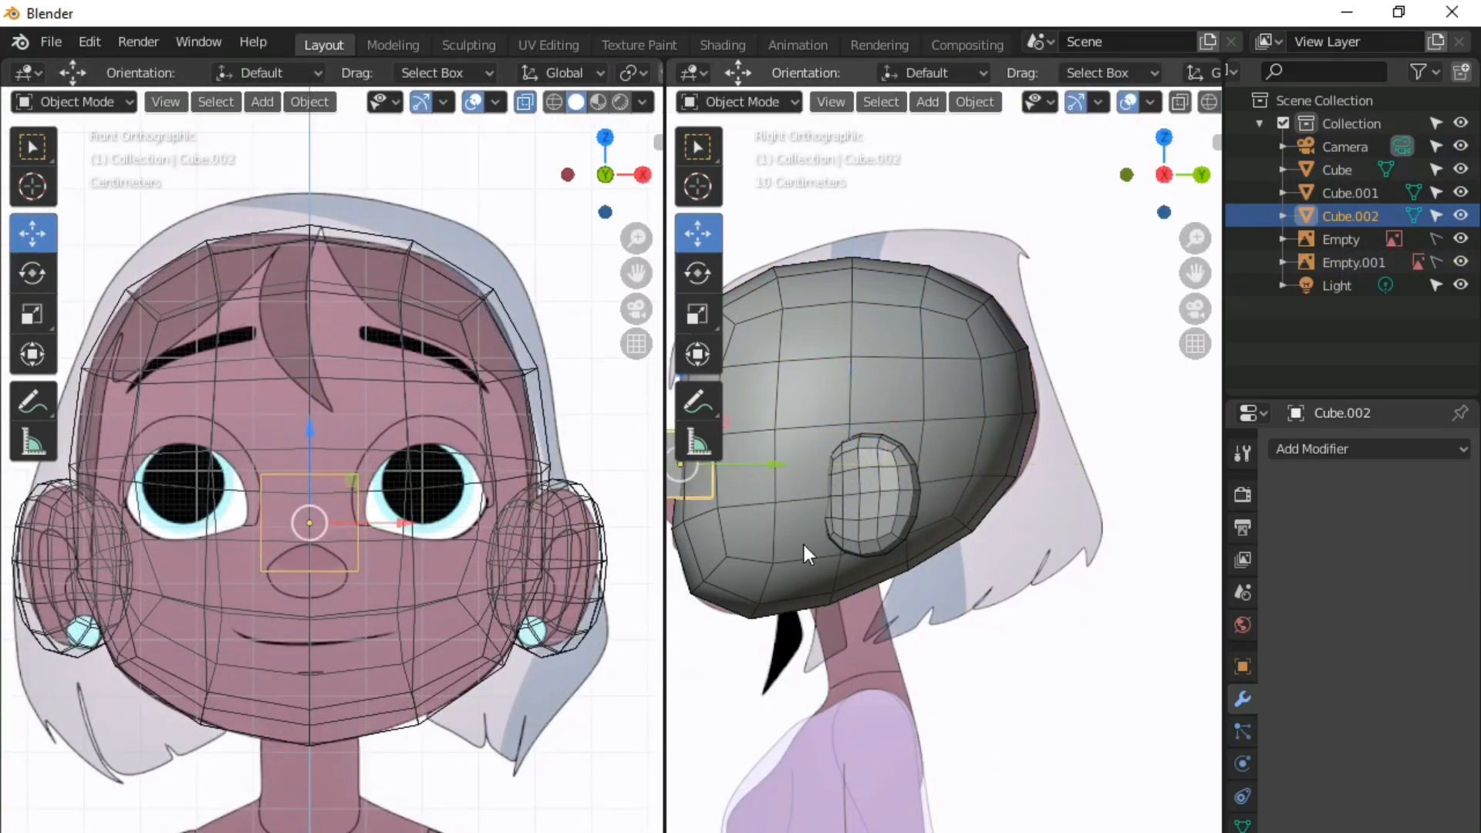
scroll(848, 555, up, 2)
scroll(895, 579, up, 2)
drag(830, 598, 809, 640)
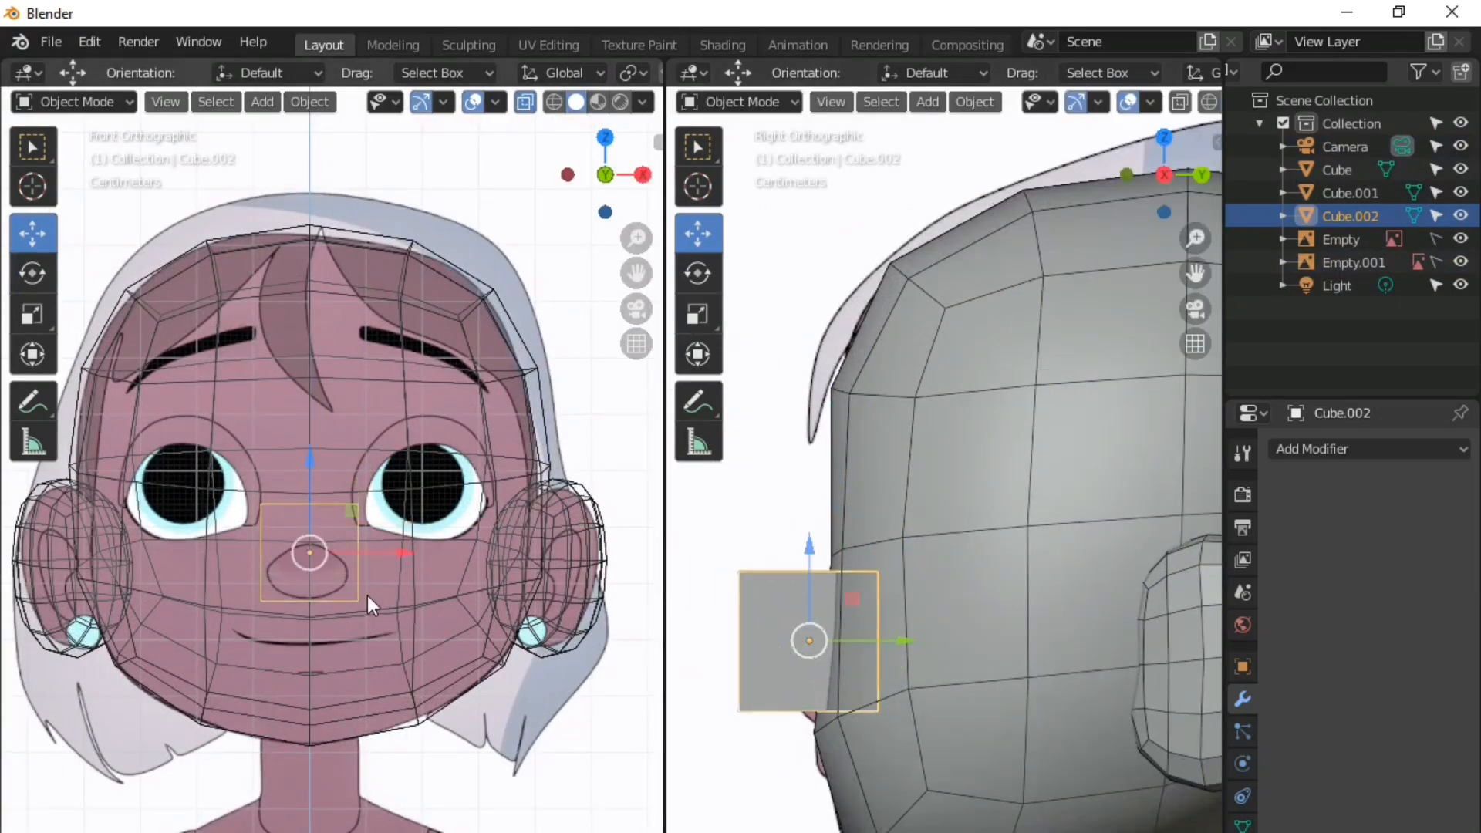
- Give the nose cube a level 2 Subdivision Surface modifier and lower the rounded shape slightly in the front view
key(alt+z)
key(ctrl+2)
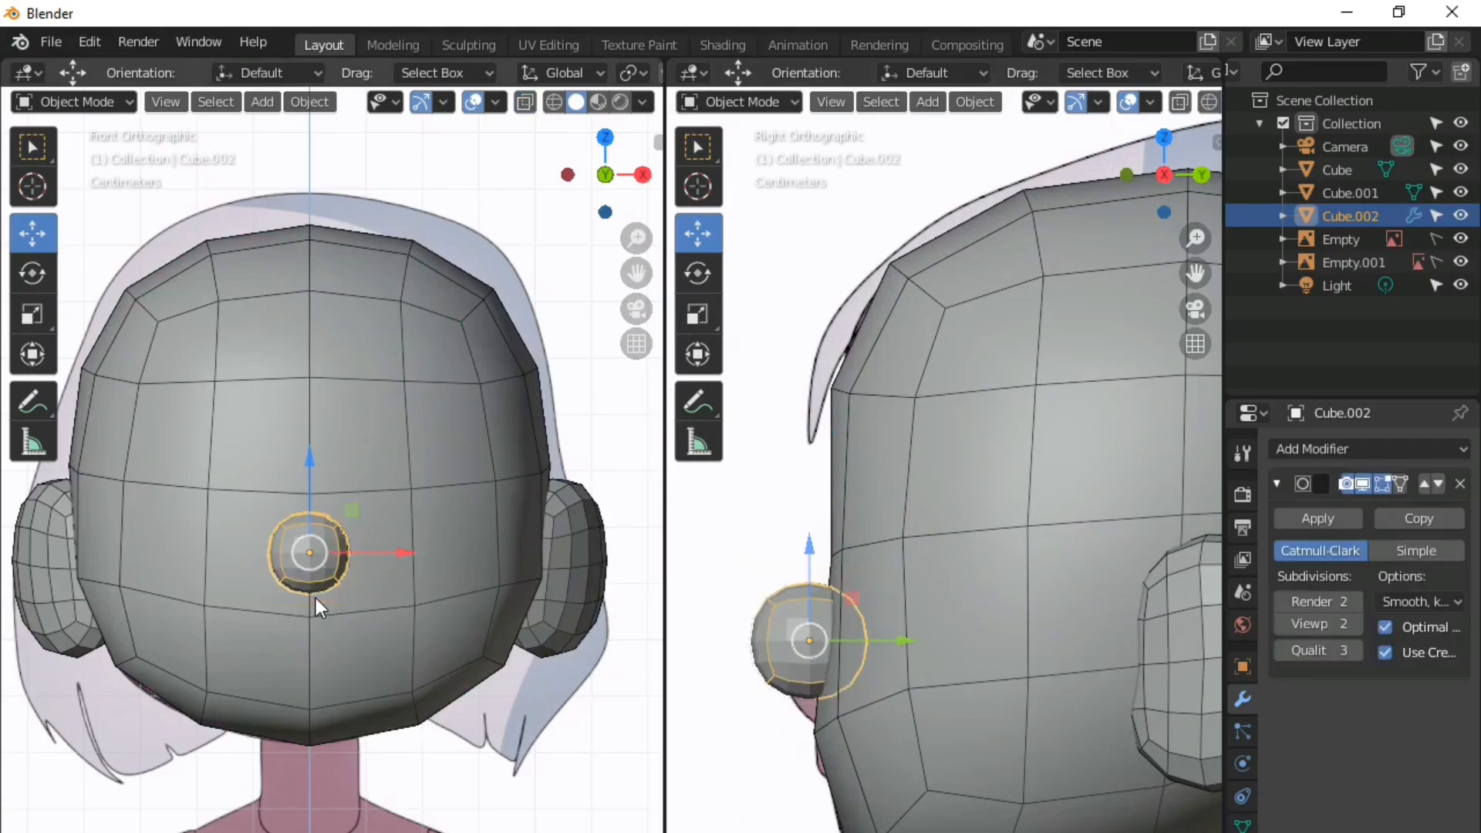
scroll(309, 549, up, 3)
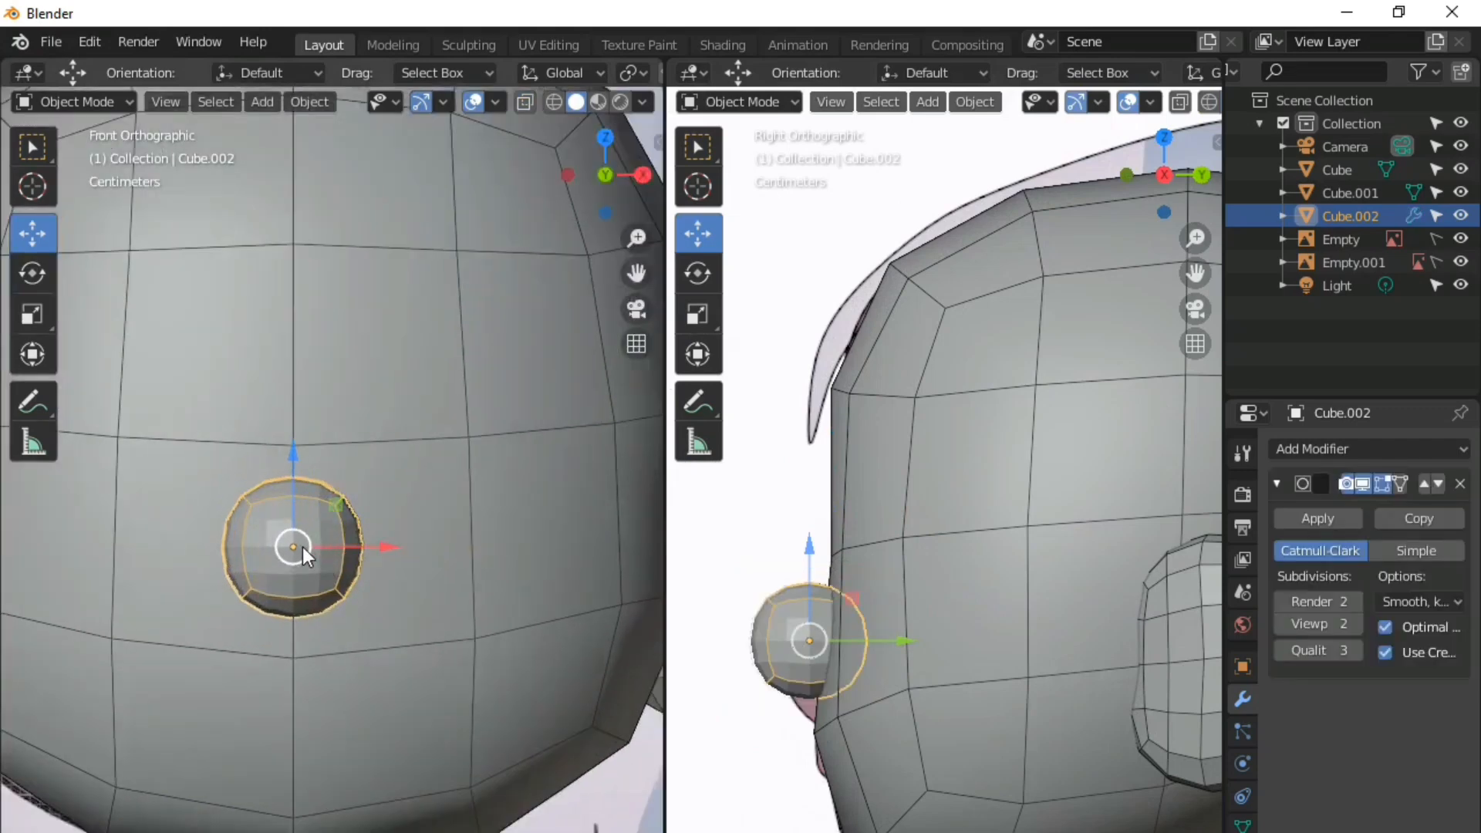
drag(293, 510, 405, 549)
- Apply the nose's Subdivision Surface modifier with its position compared to the front reference in X-ray
key(alt+z)
click(1291, 515)
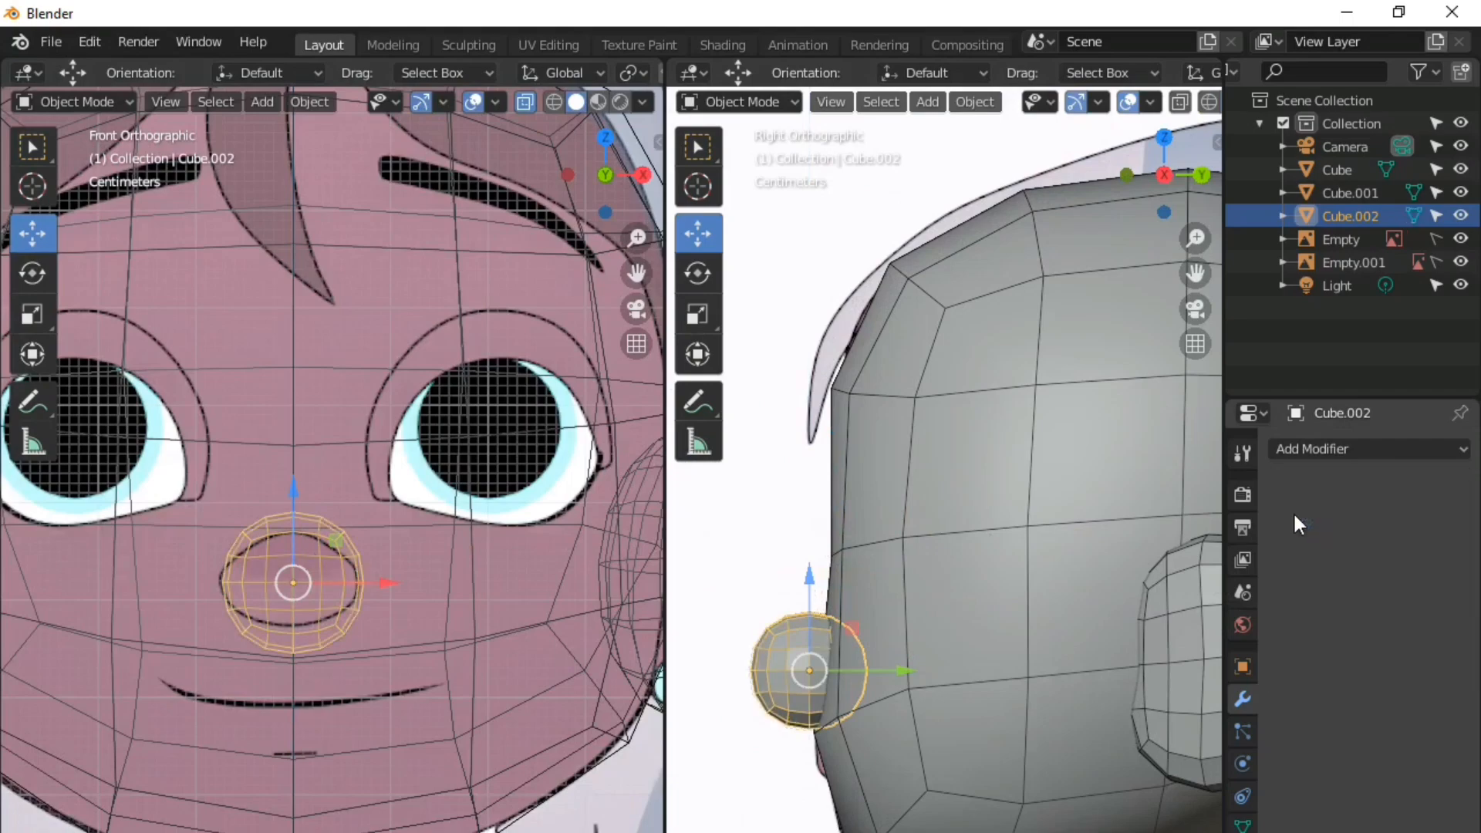
scroll(290, 584, up, 4)
key(alt+z)
scroll(370, 567, down, 3)
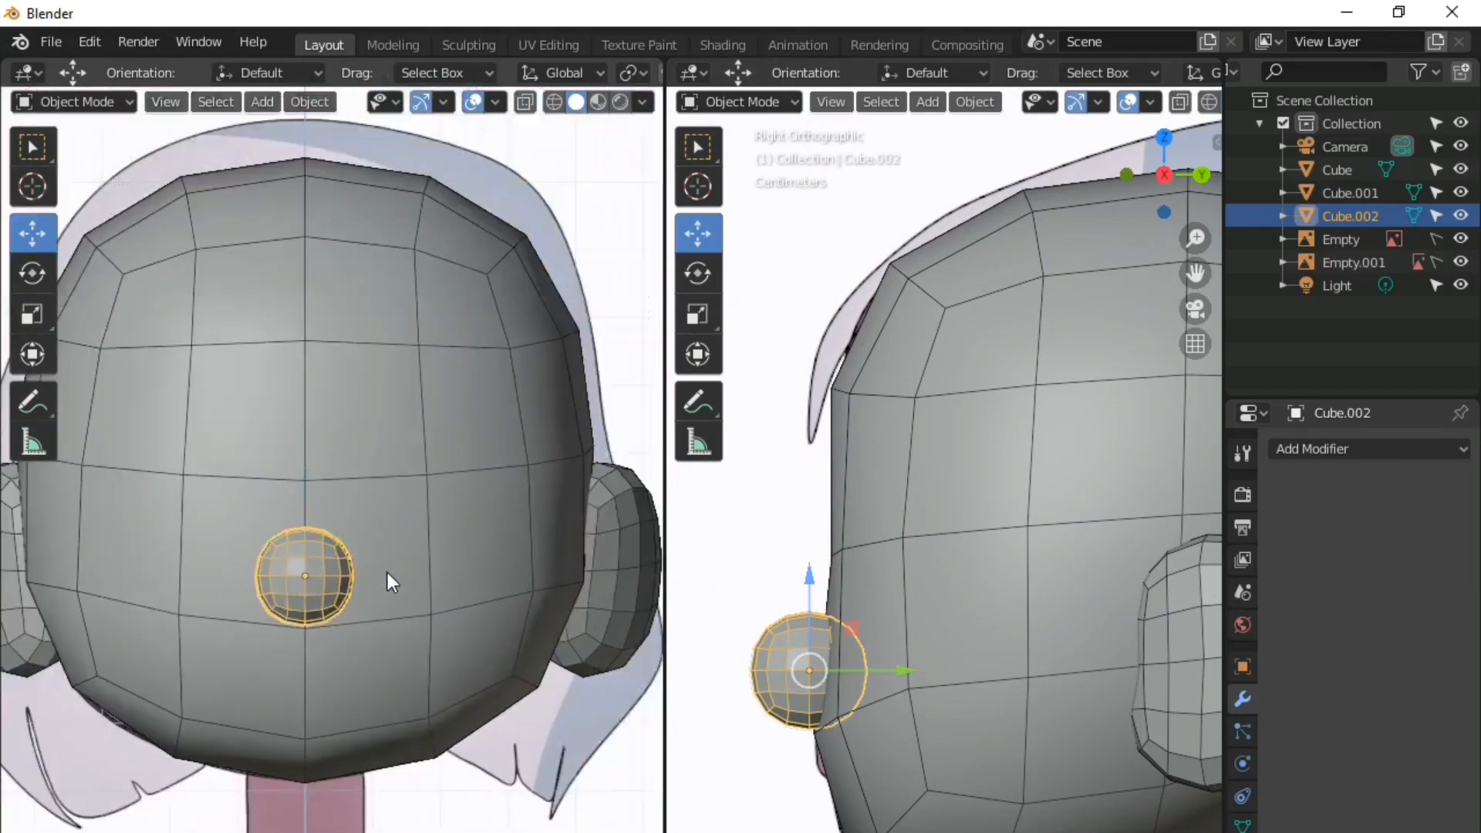
scroll(840, 688, up, 1)
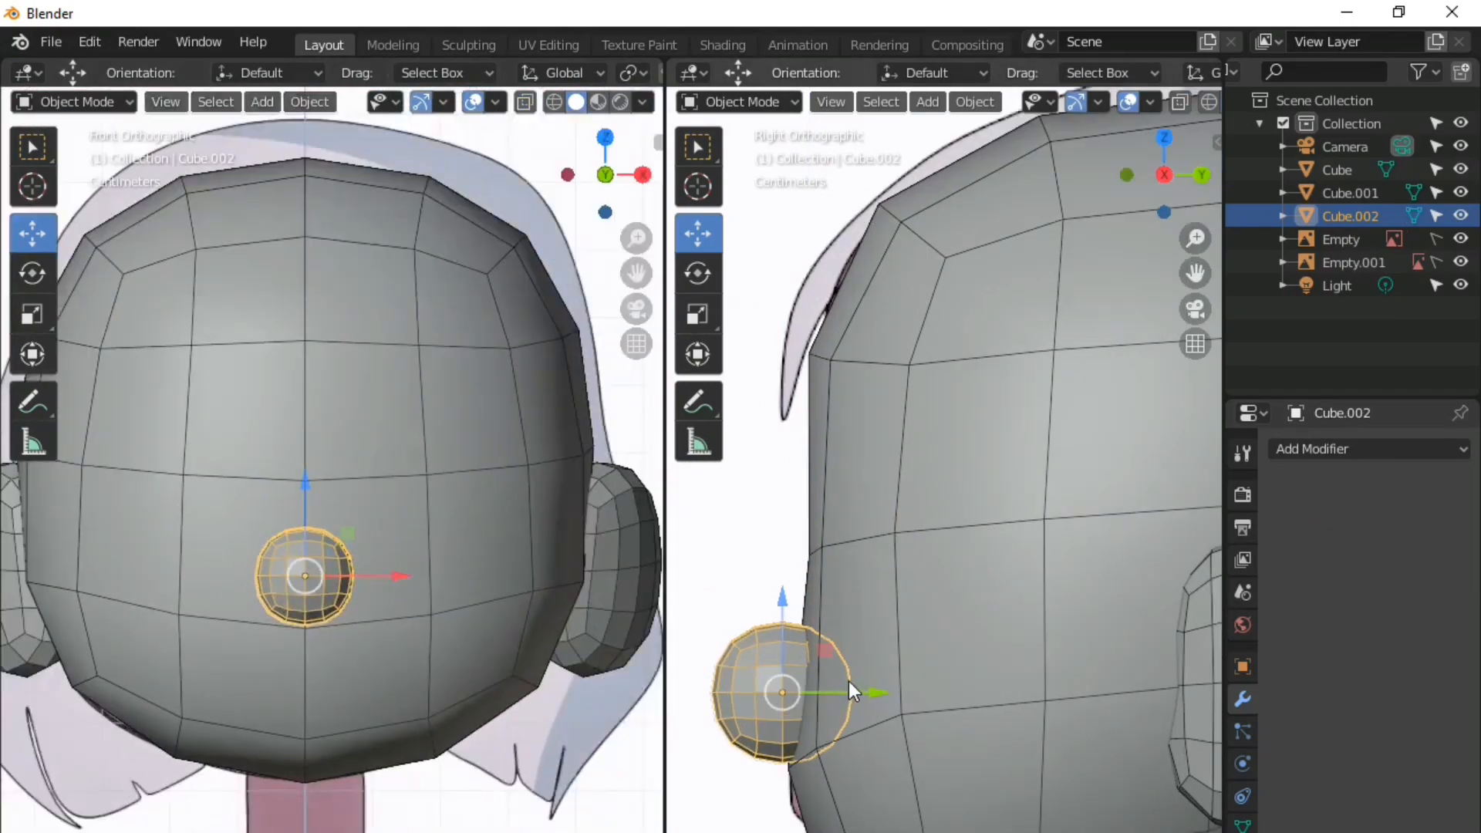
- Switch to the Sculpting workspace, enable X-axis symmetry for the nose, and turn on X-ray over the front reference
click(474, 46)
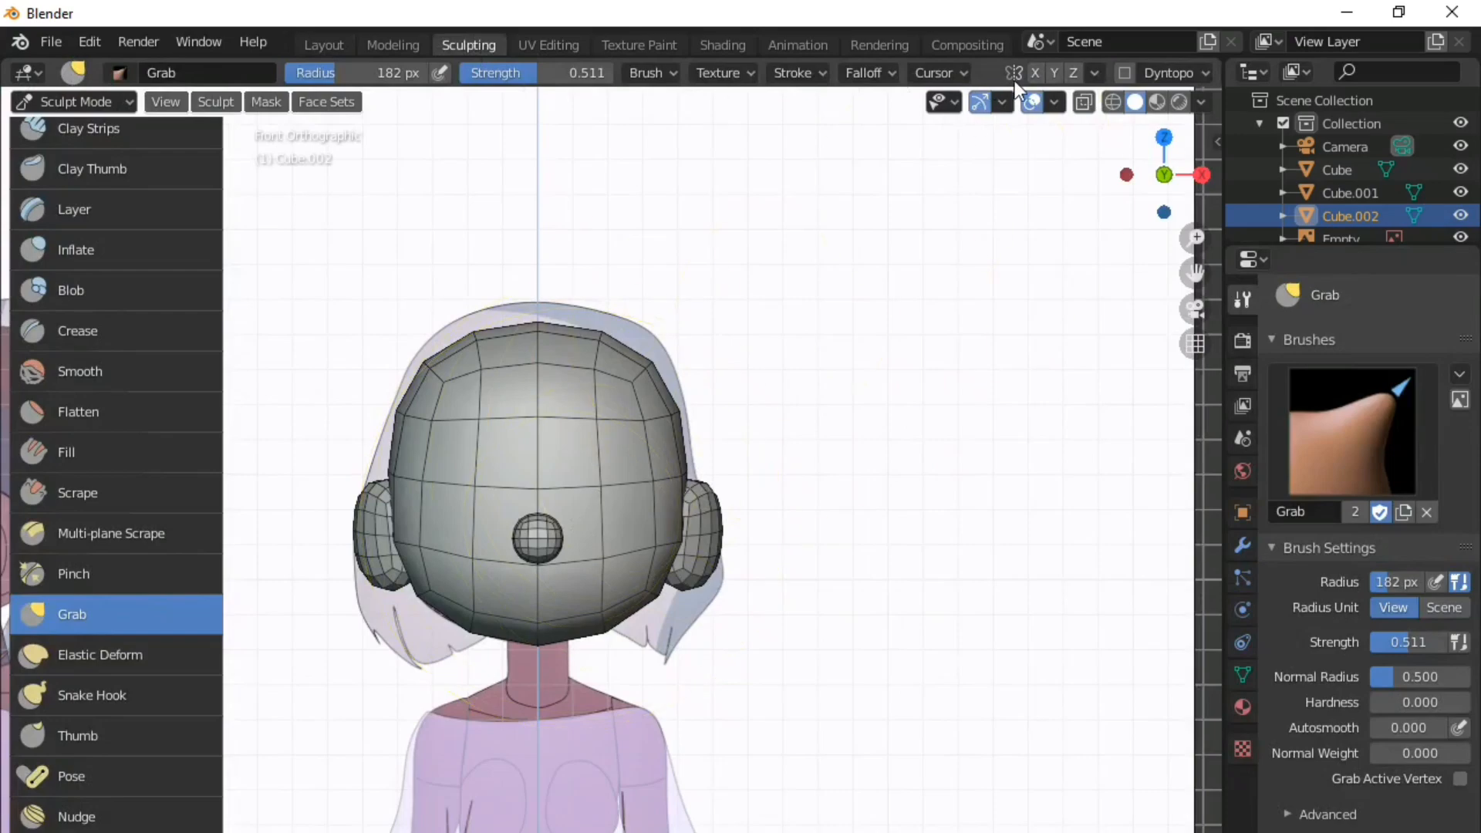
scroll(605, 502, up, 5)
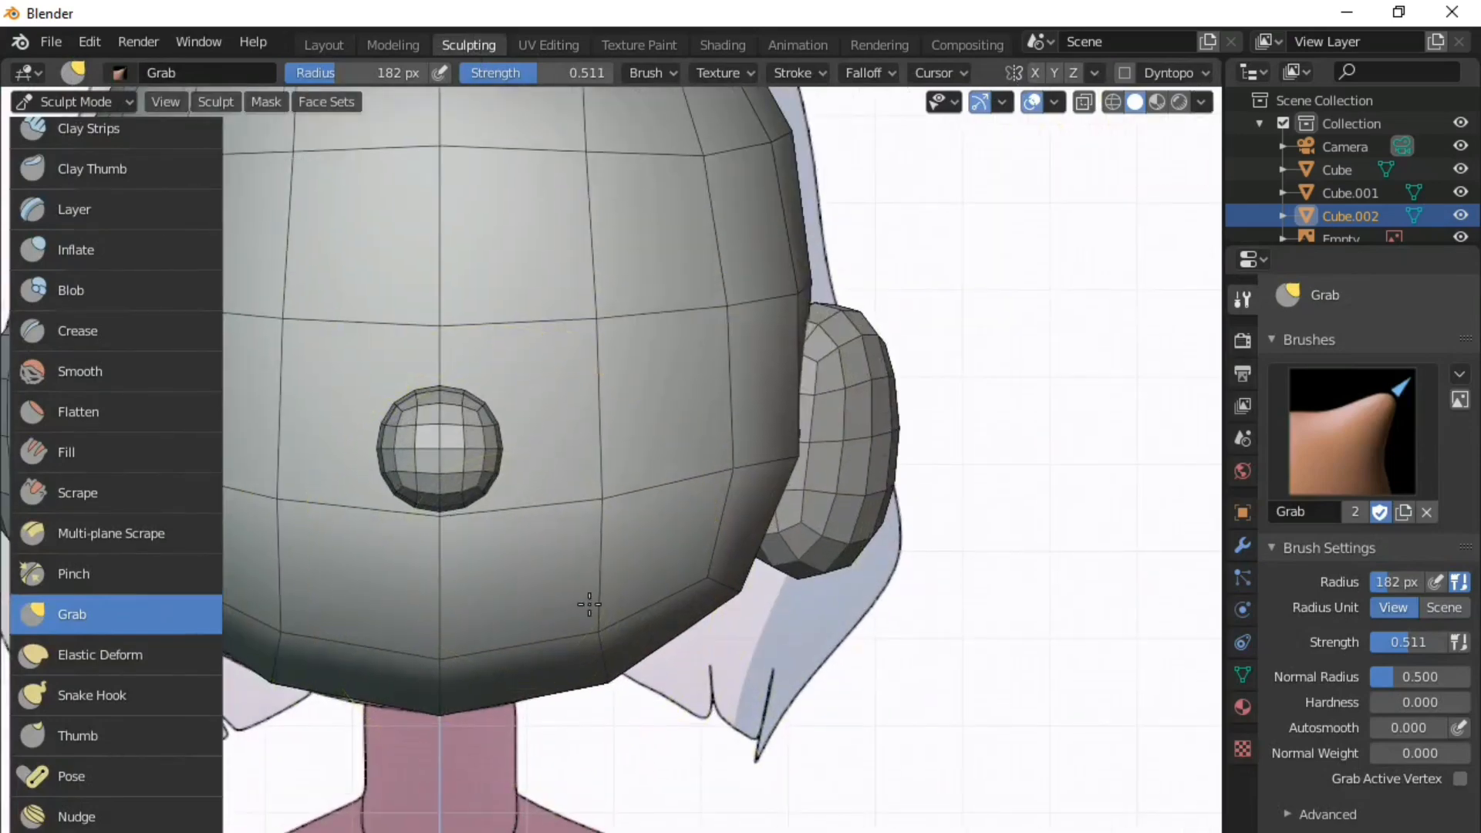
scroll(617, 610, up, 3)
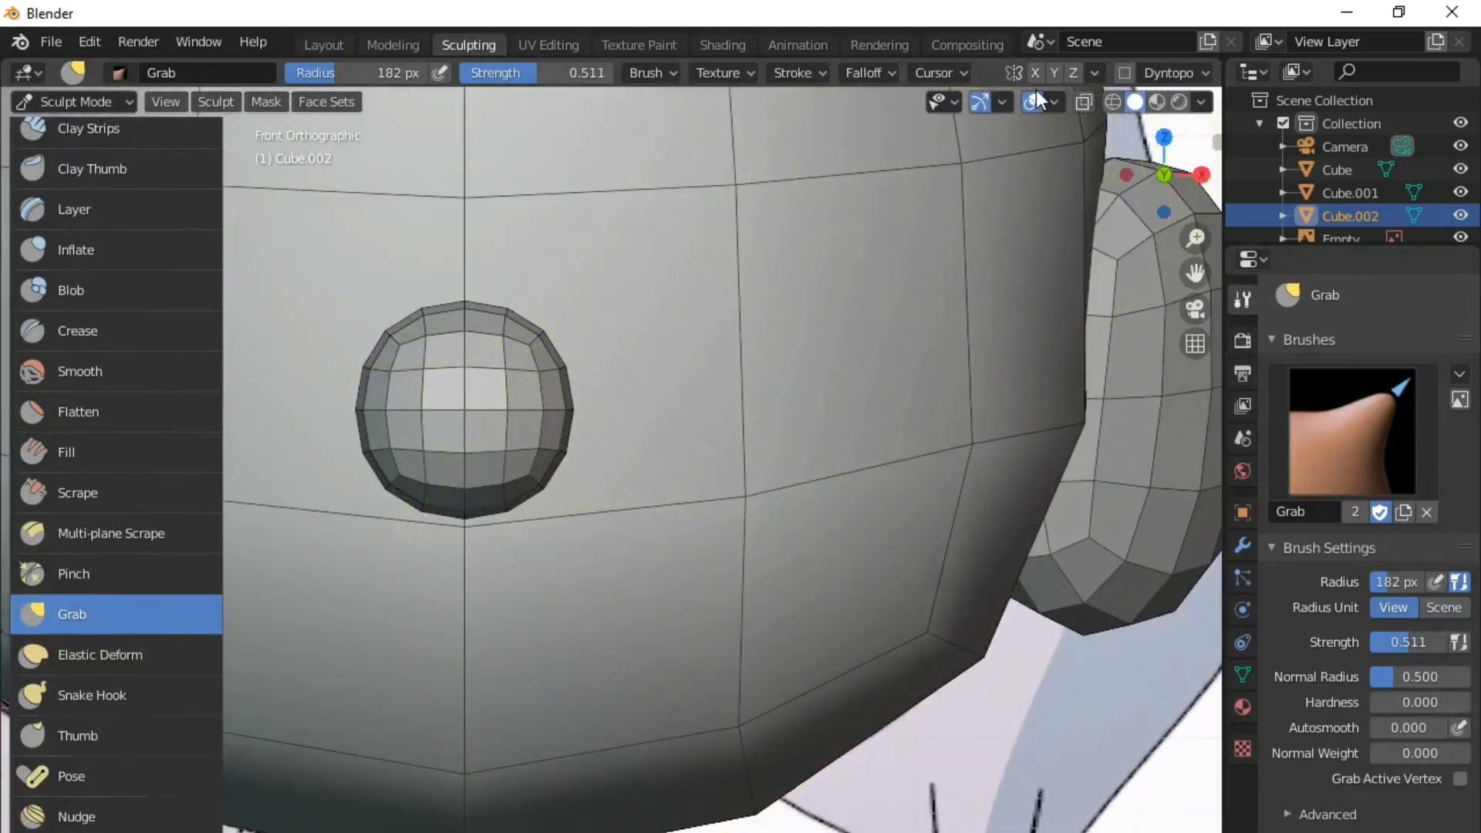
click(1038, 76)
scroll(489, 466, down, 5)
key(alt+z)
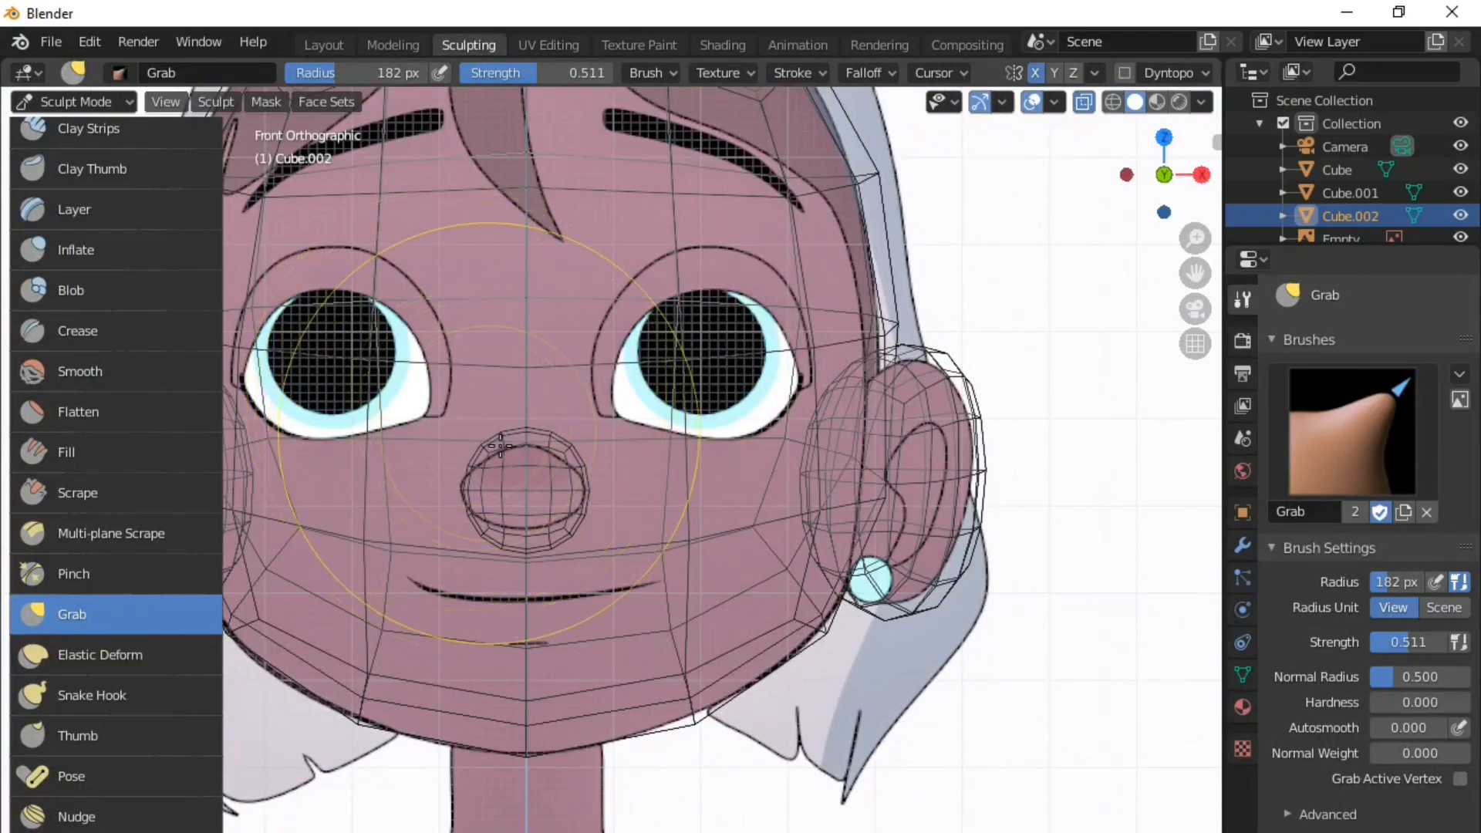
- Flatten and widen the nose in the front view with Grab strokes, reducing the brush radius to 165 px, to follow the reference outline
scroll(499, 445, up, 3)
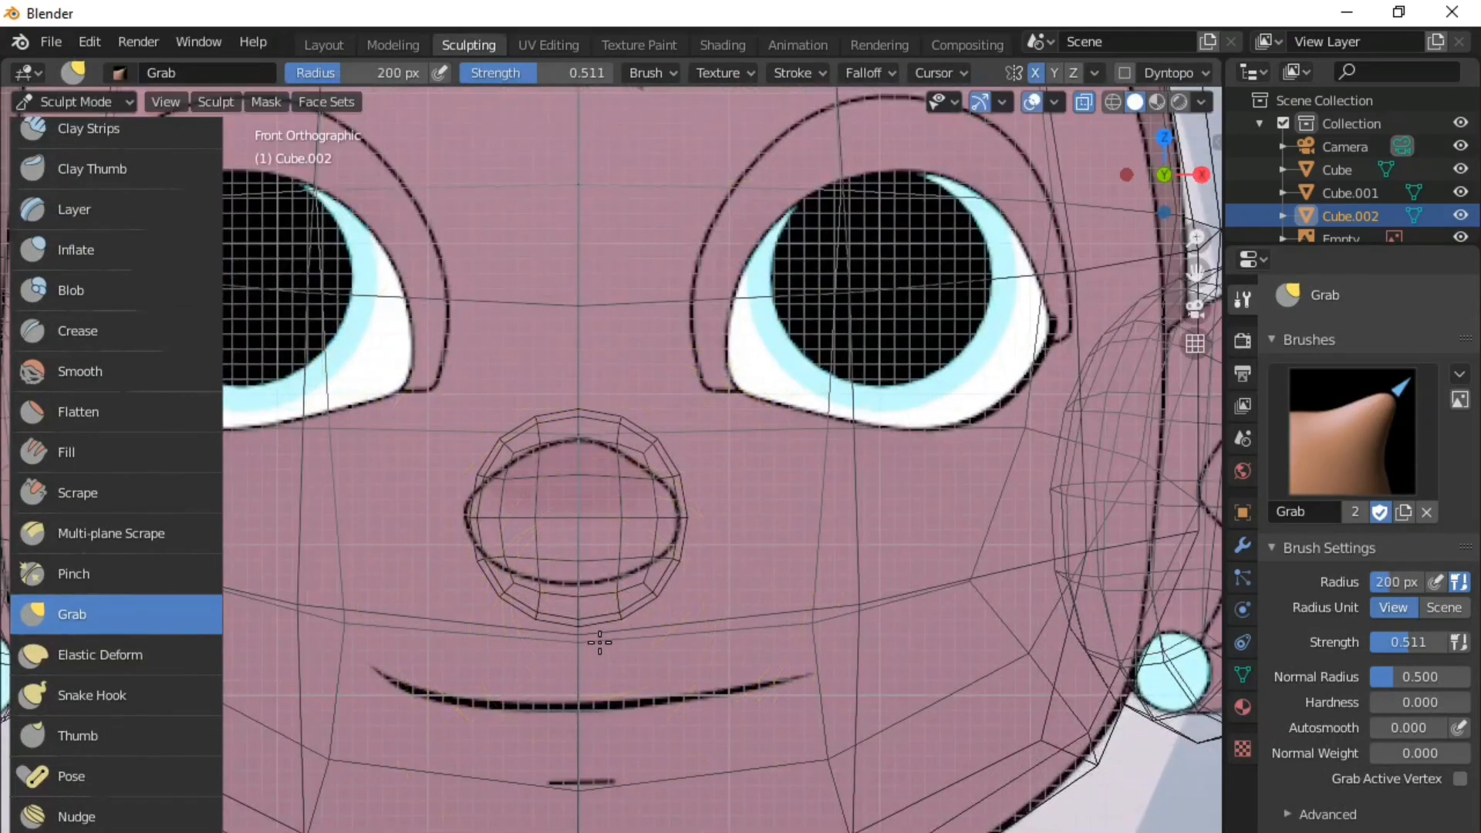
drag(579, 586, 474, 543)
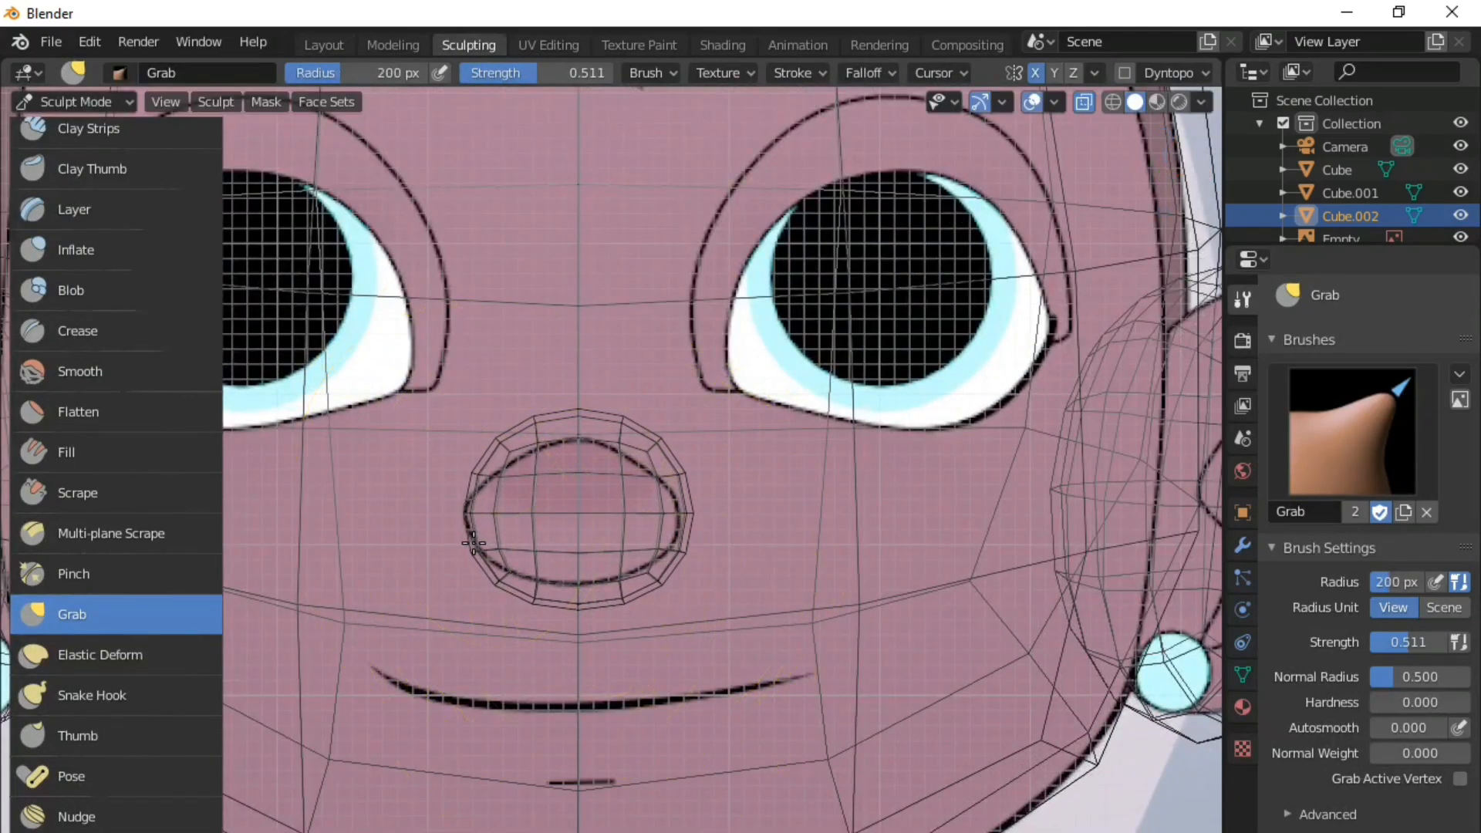
key(f)
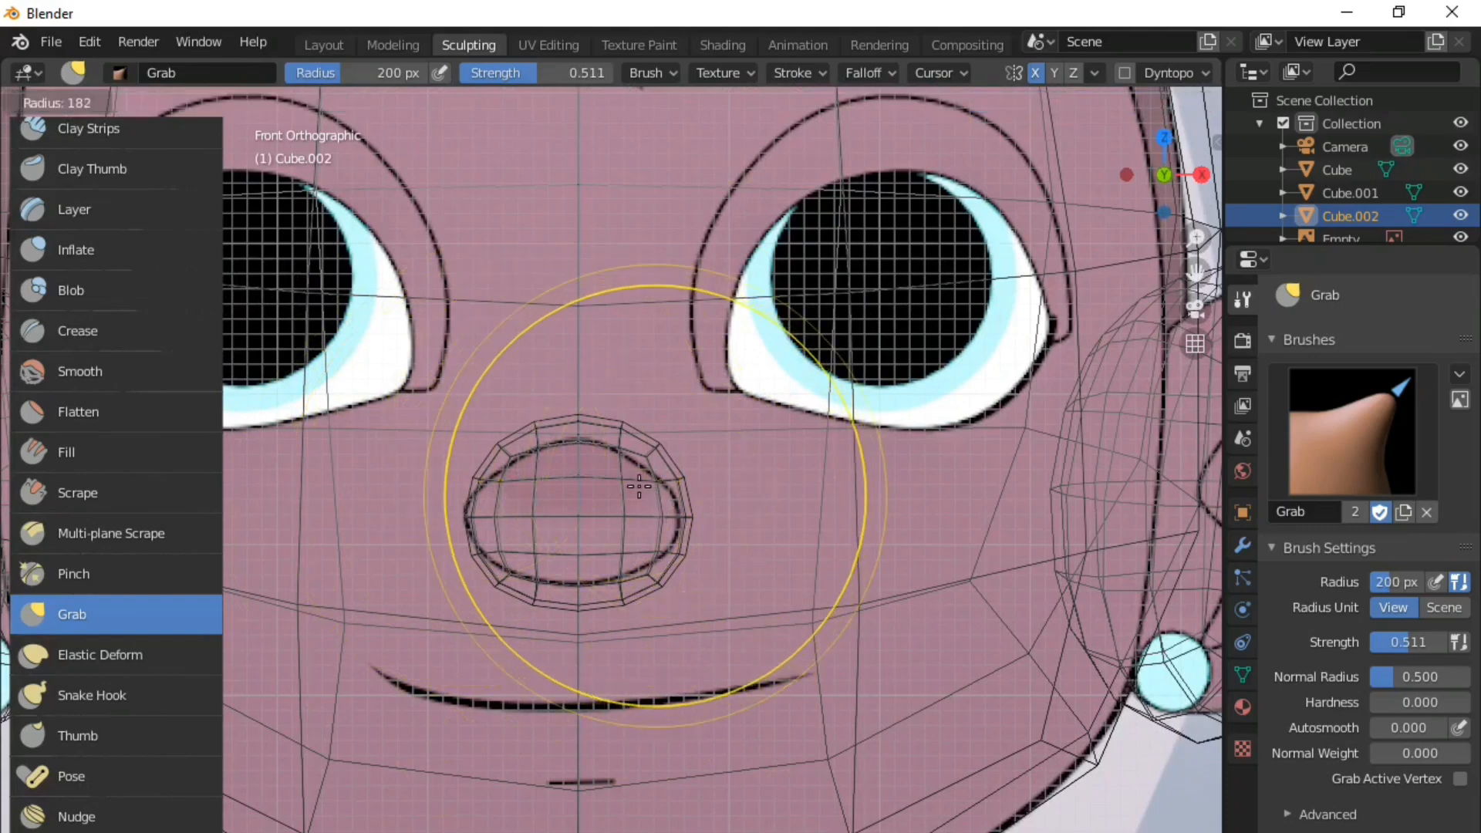
click(638, 486)
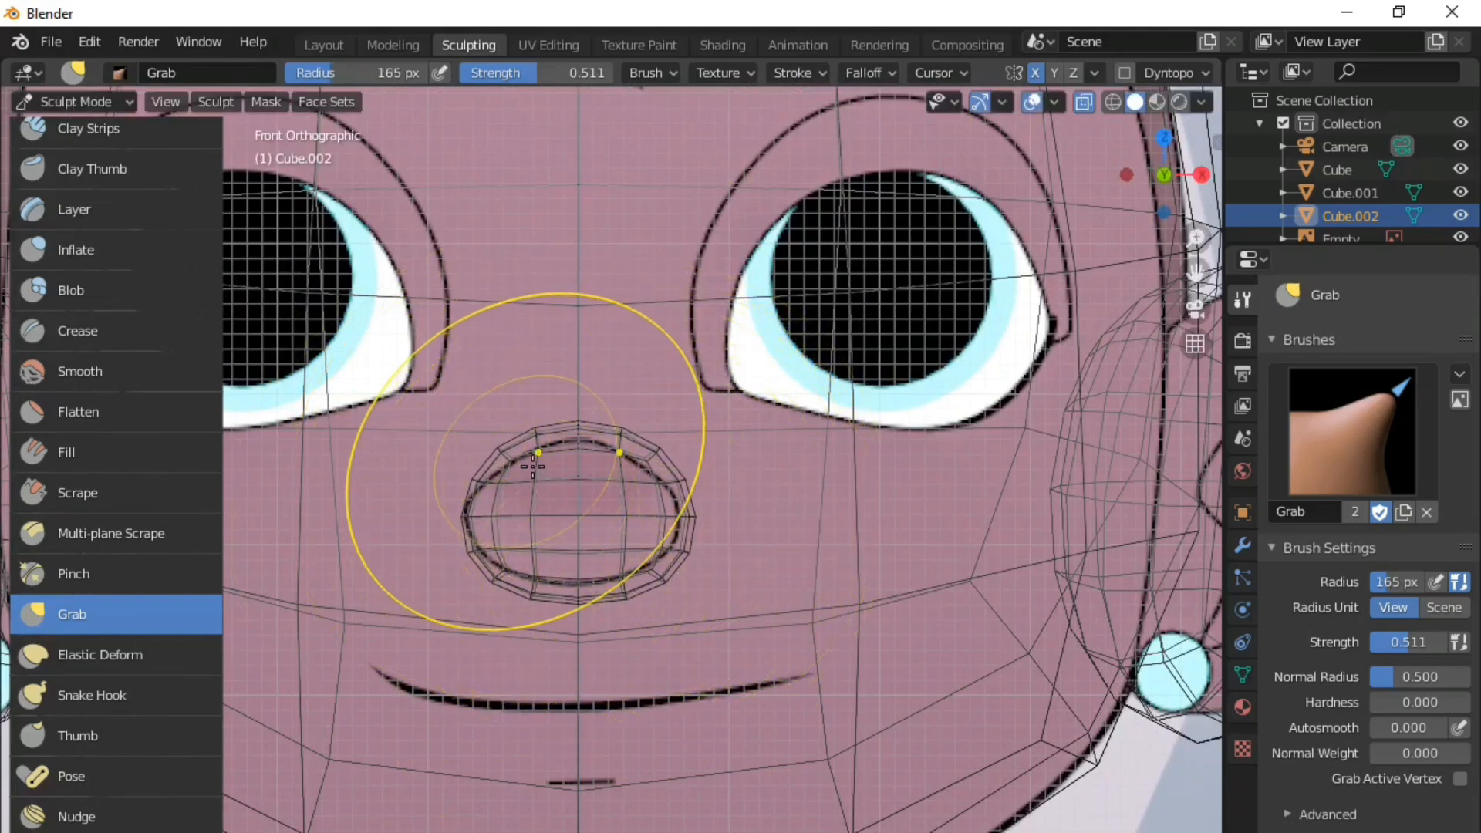
drag(489, 534, 475, 535)
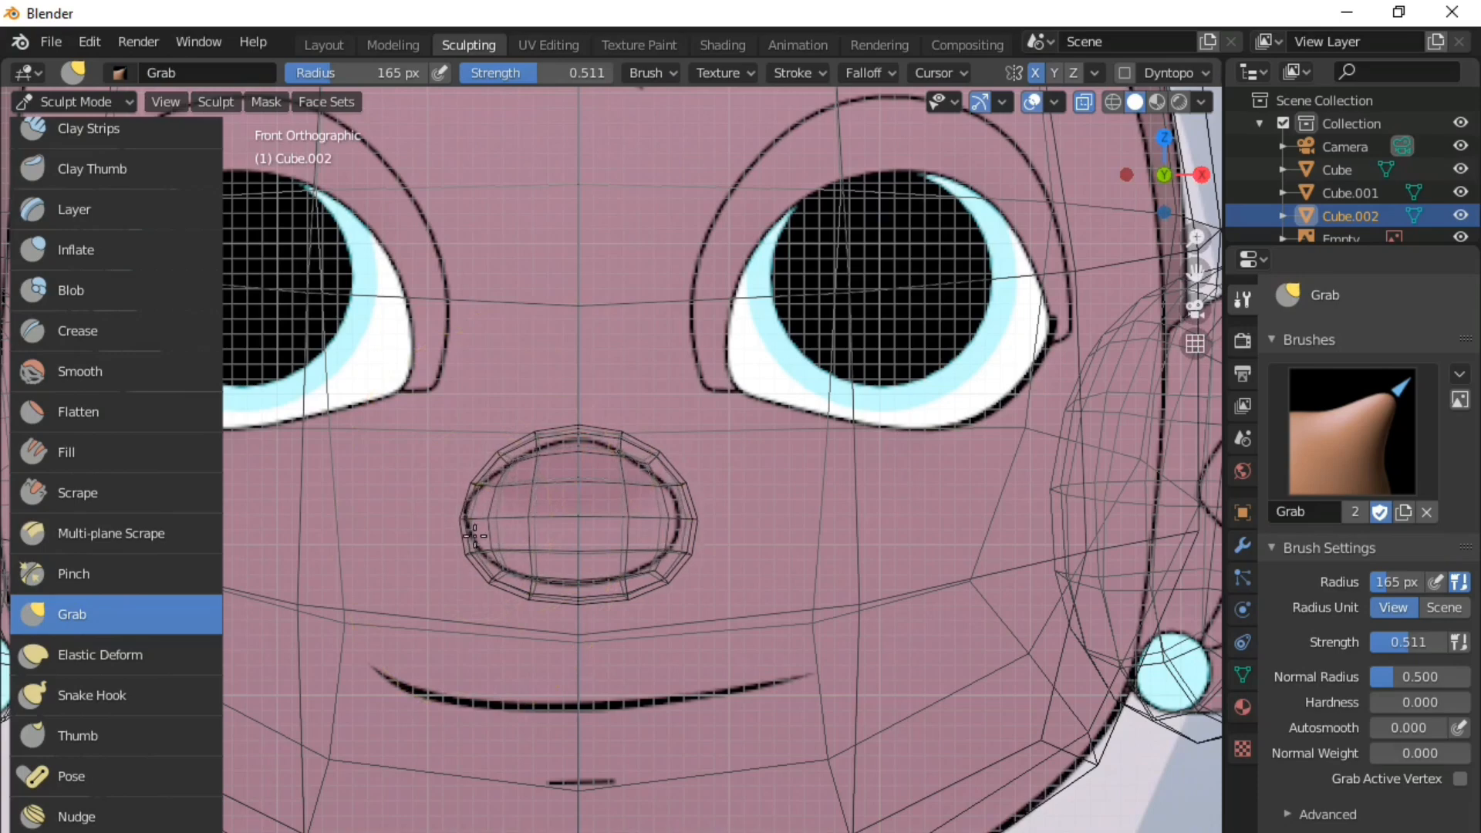
- Reshape the nose's front and underside toward the side reference in X-ray, using the Grab brush at a 156 px radius
middle_drag(522, 557, 779, 679)
scroll(455, 677, up, 4)
shift+middle_drag(466, 706, 550, 648)
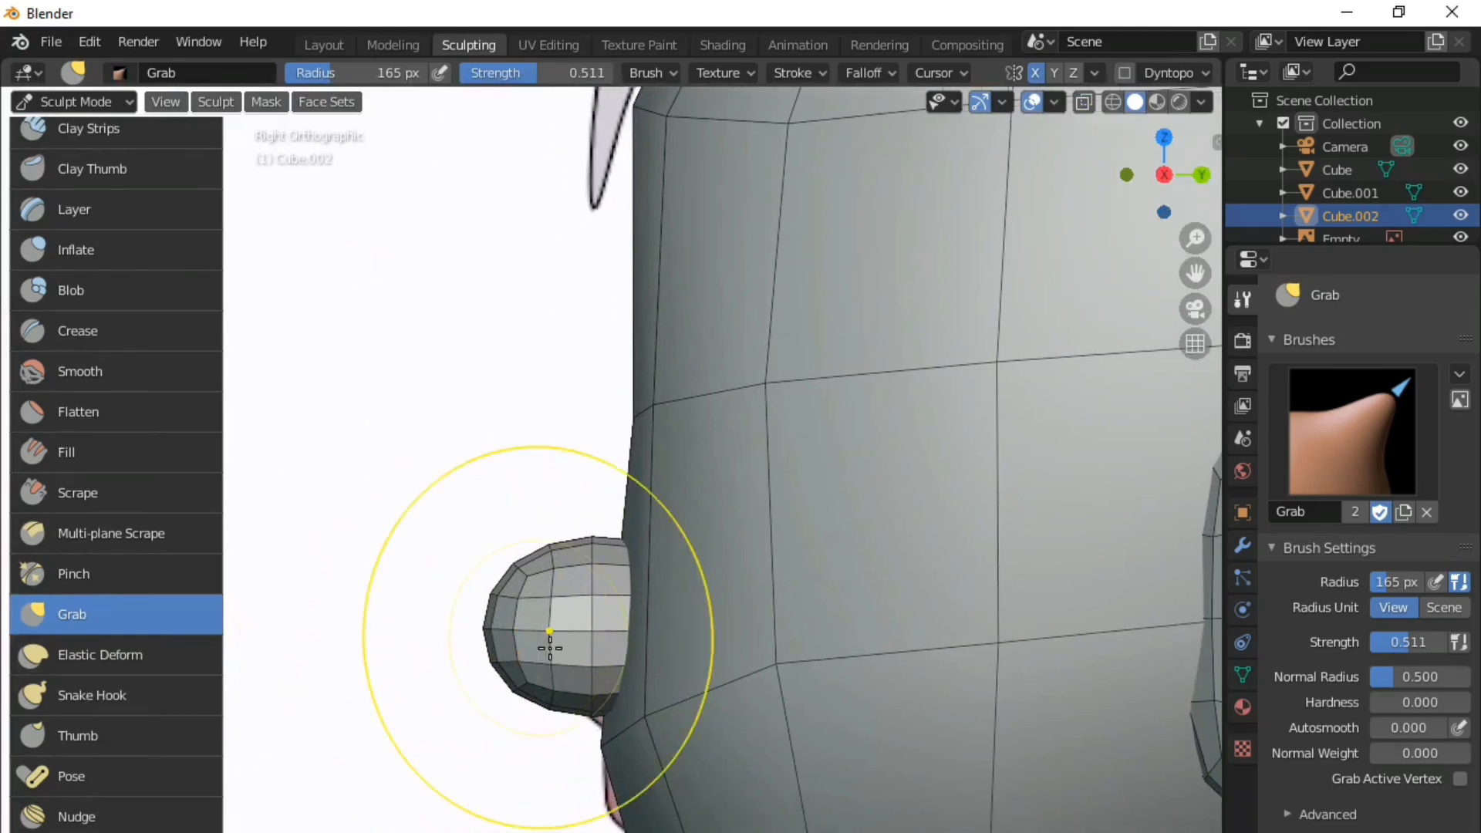
key(alt+z)
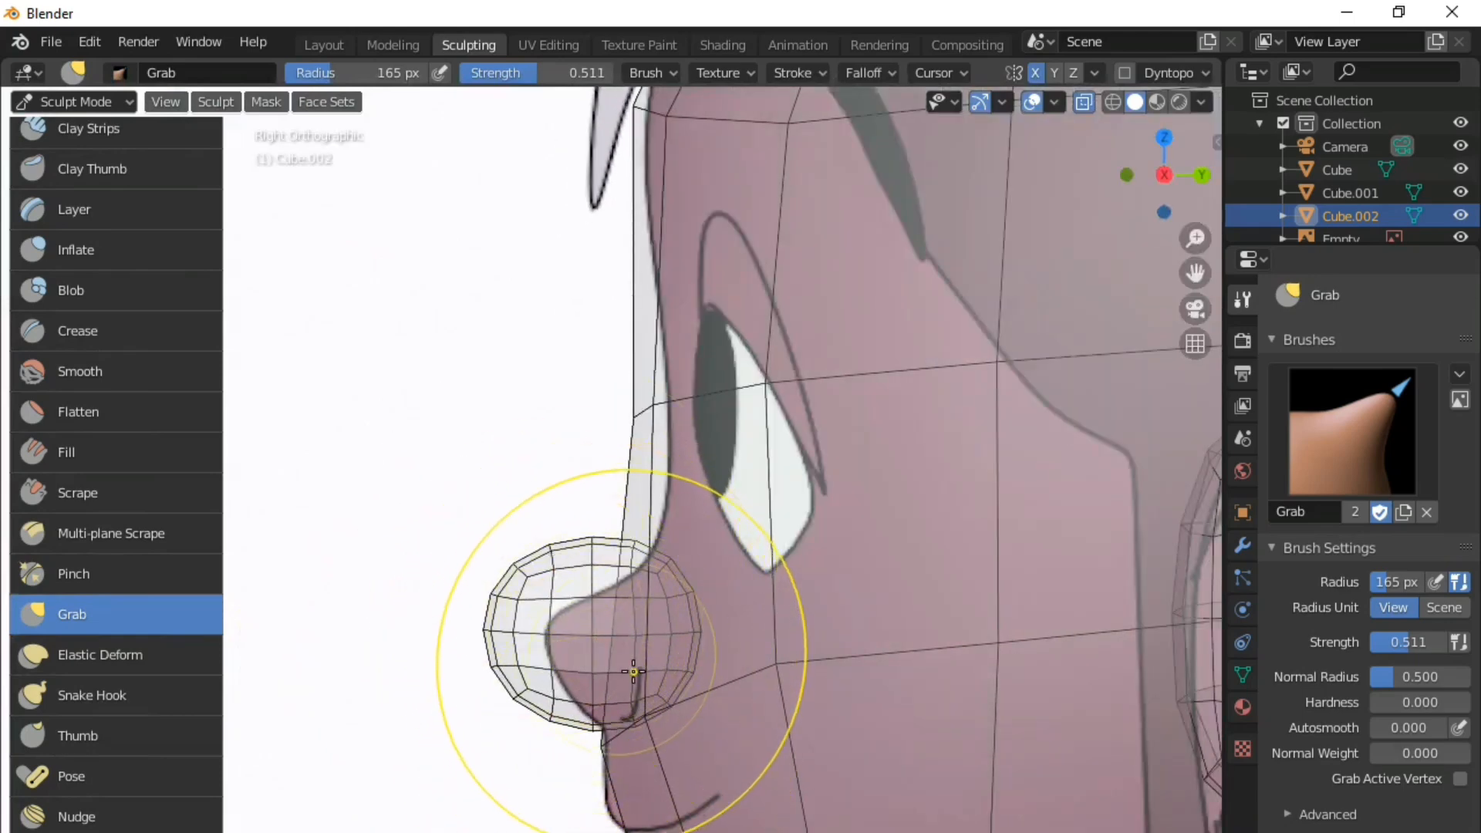
key(f)
click(618, 680)
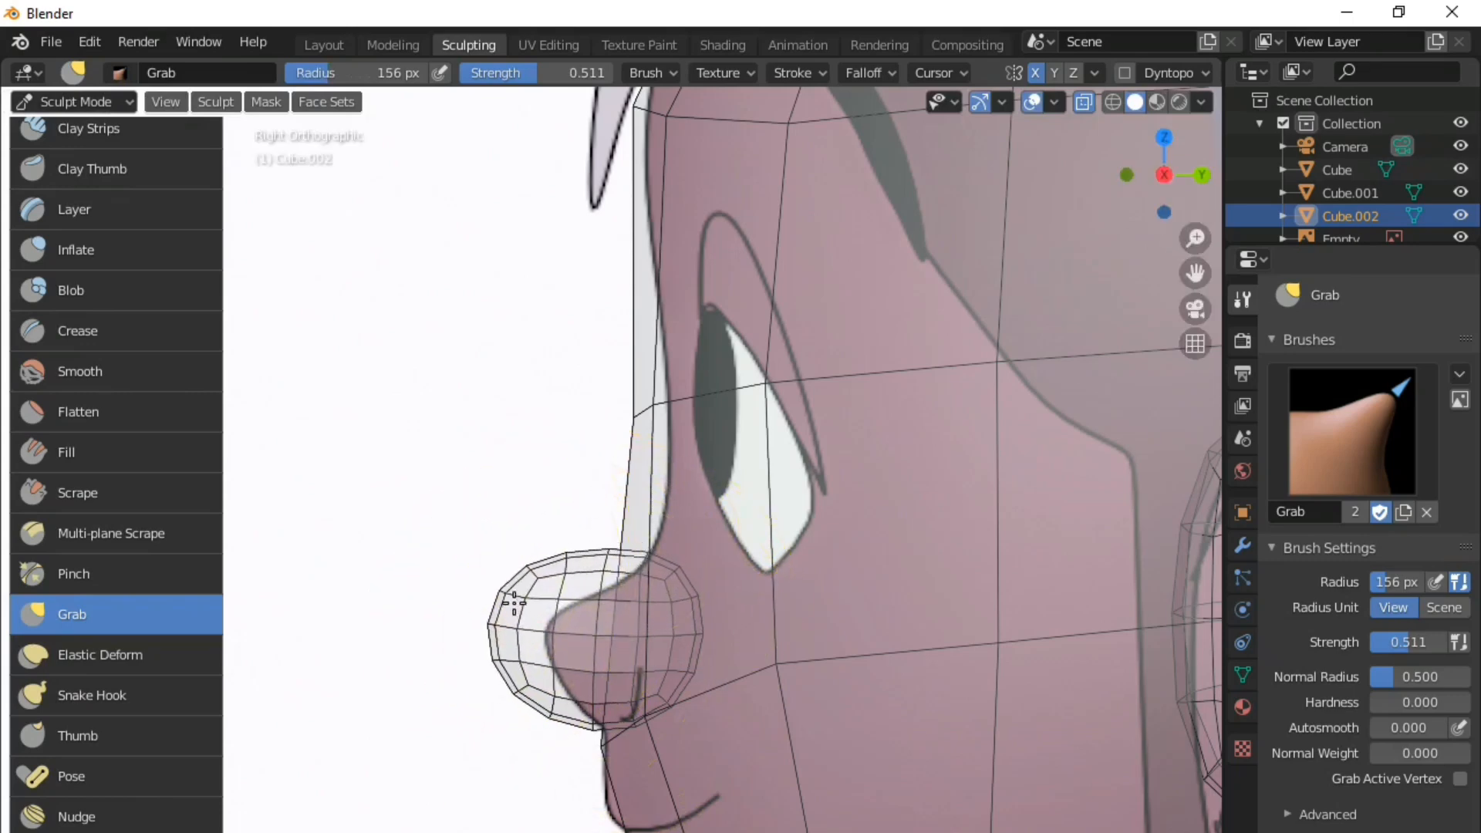
mouse_move(513, 603)
mouse_down()
mouse_move(516, 571)
mouse_move(522, 611)
mouse_up()
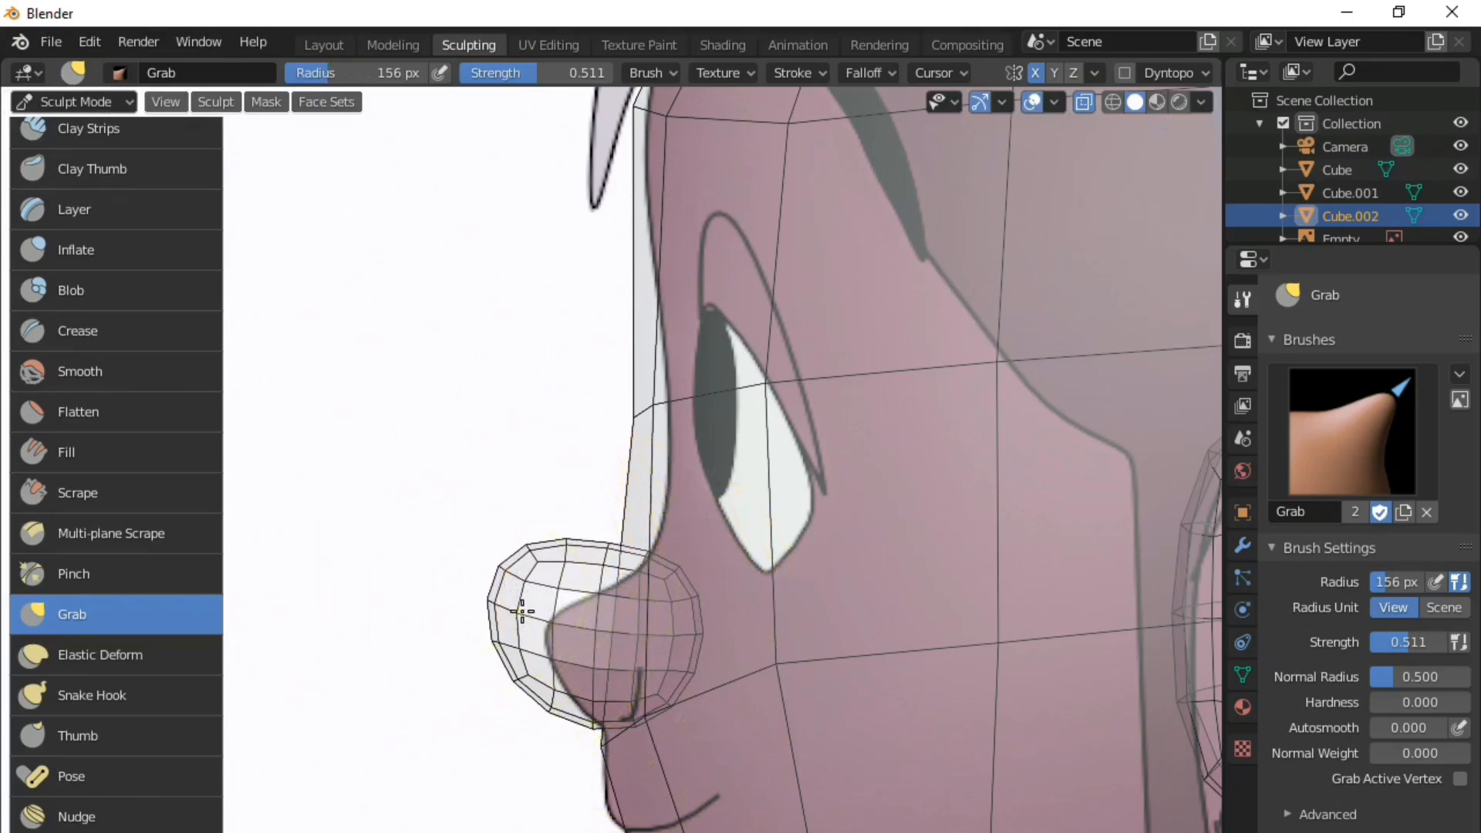
drag(579, 724, 597, 748)
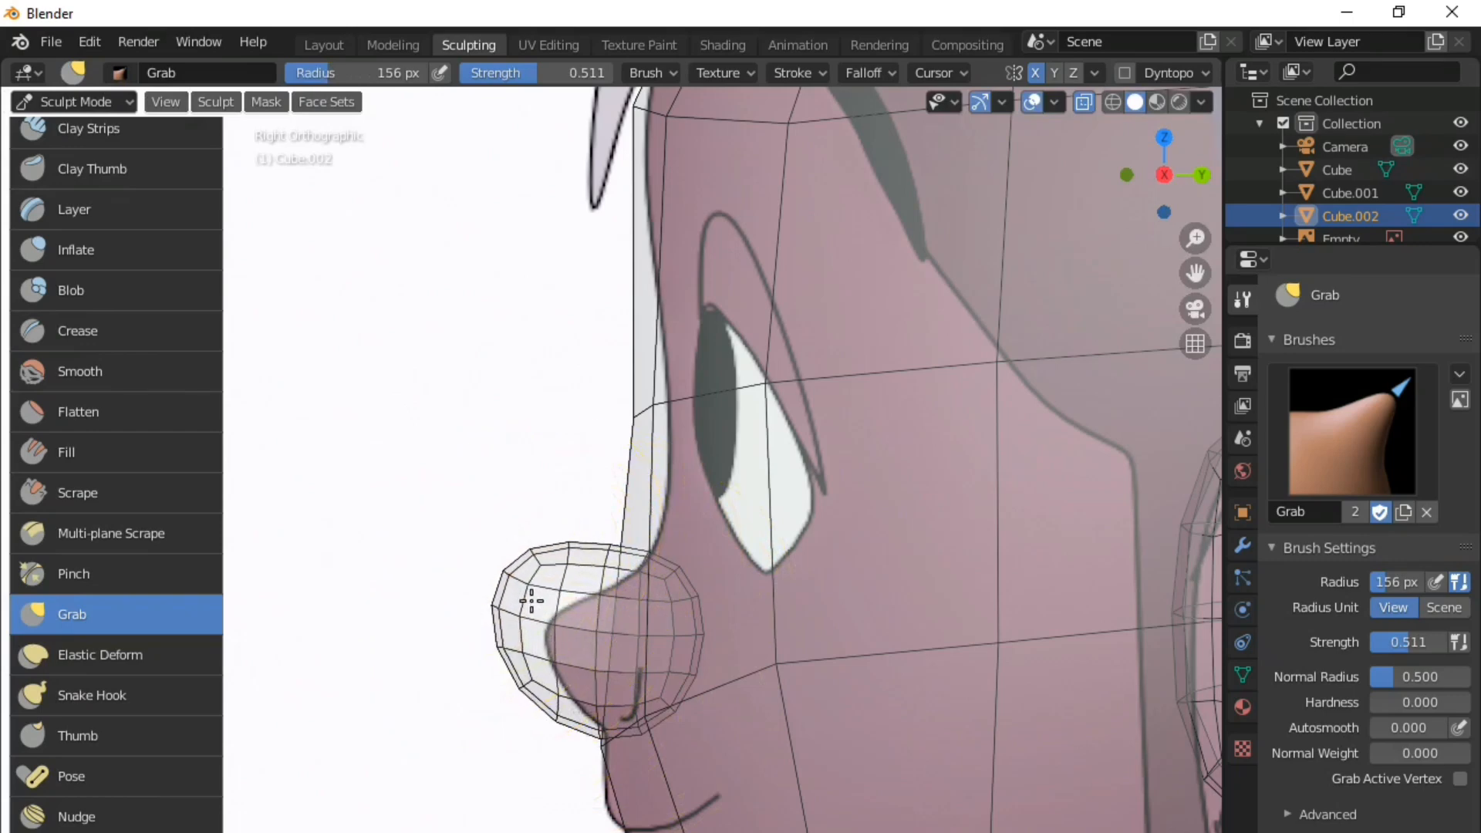
drag(544, 689, 539, 702)
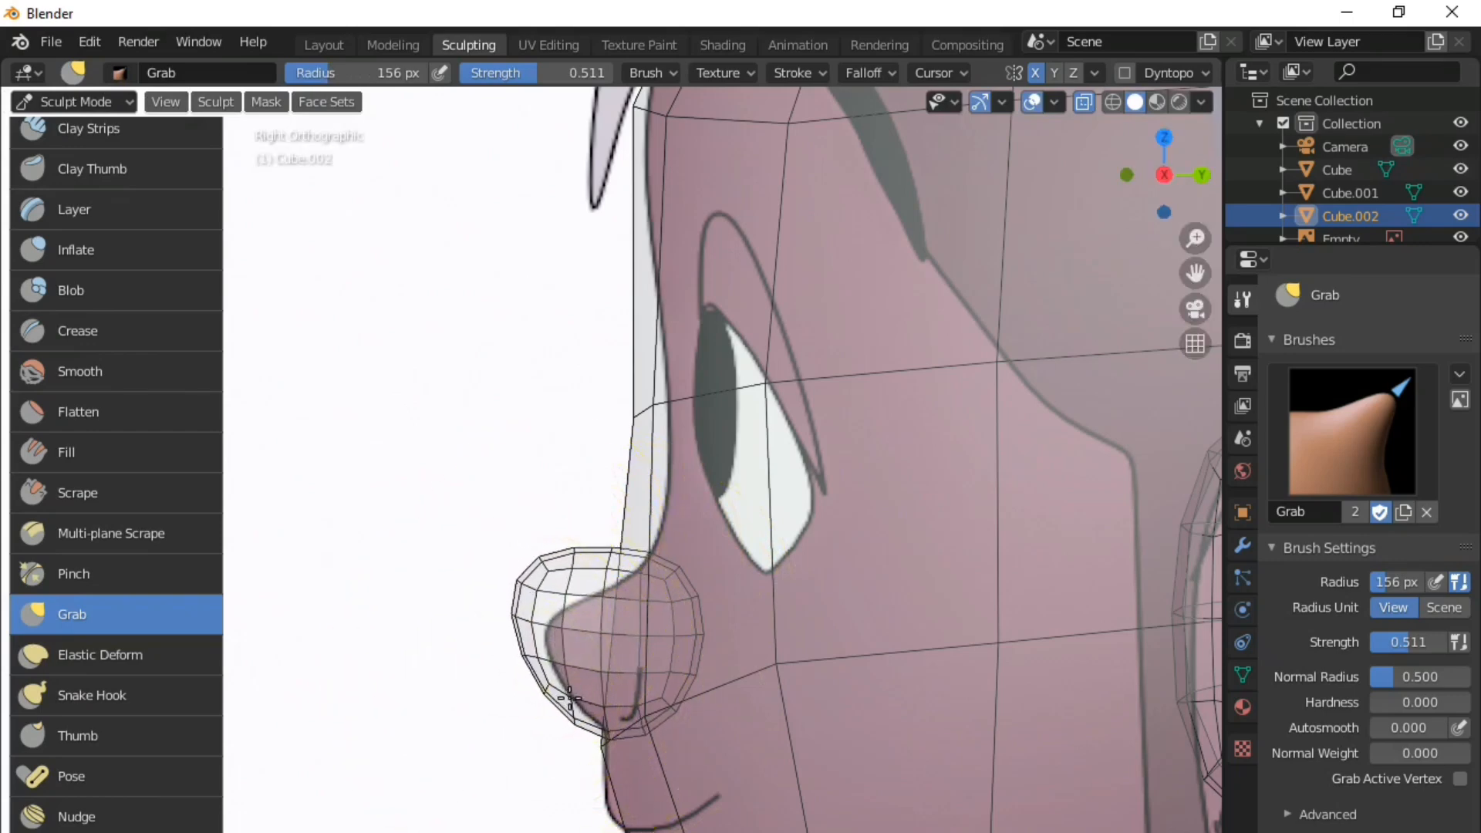
- Lower the top of the nose in the side view with the Grab brush and reduce the brush radius to 110 px
mouse_move(575, 594)
mouse_down()
mouse_move(584, 610)
mouse_move(624, 601)
mouse_up()
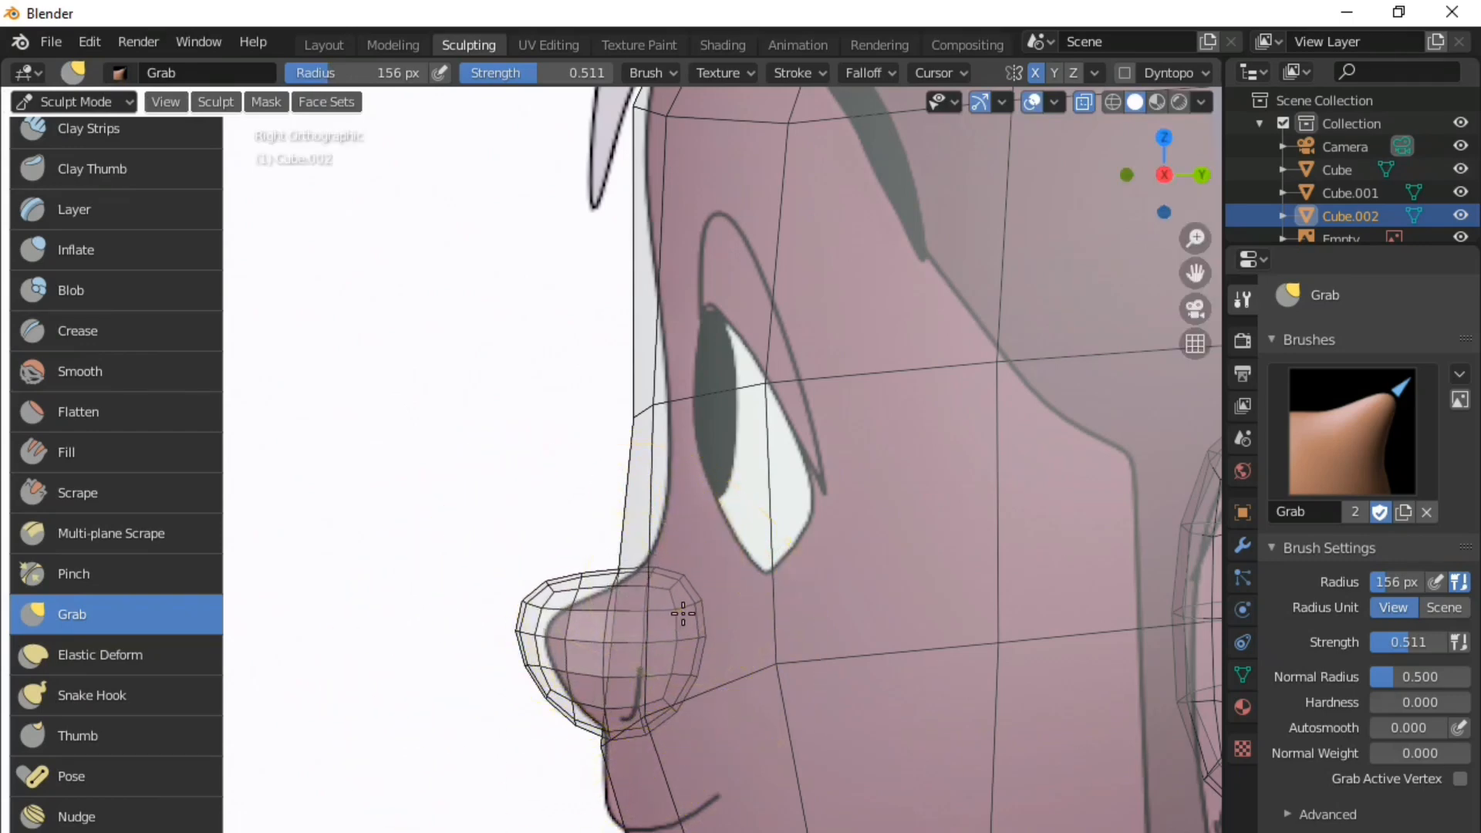
key(f)
click(538, 609)
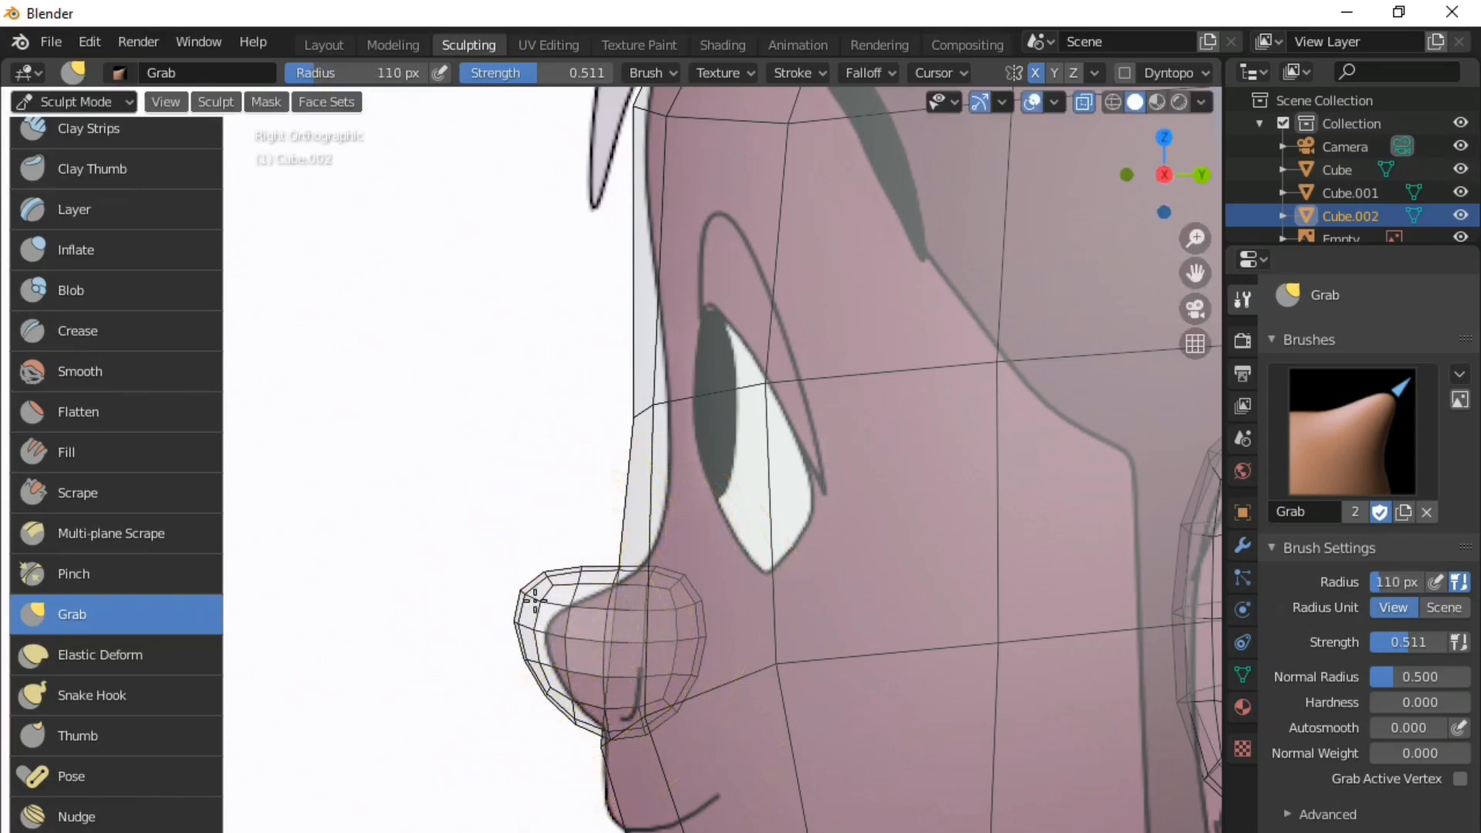
- Inspect the nose from several angles, and pull its front surface slightly forward in the side view with a 153 px Grab brush
middle_drag(544, 693, 866, 687)
scroll(674, 674, up, 2)
middle_drag(674, 674, 672, 829)
scroll(670, 632, up, 1)
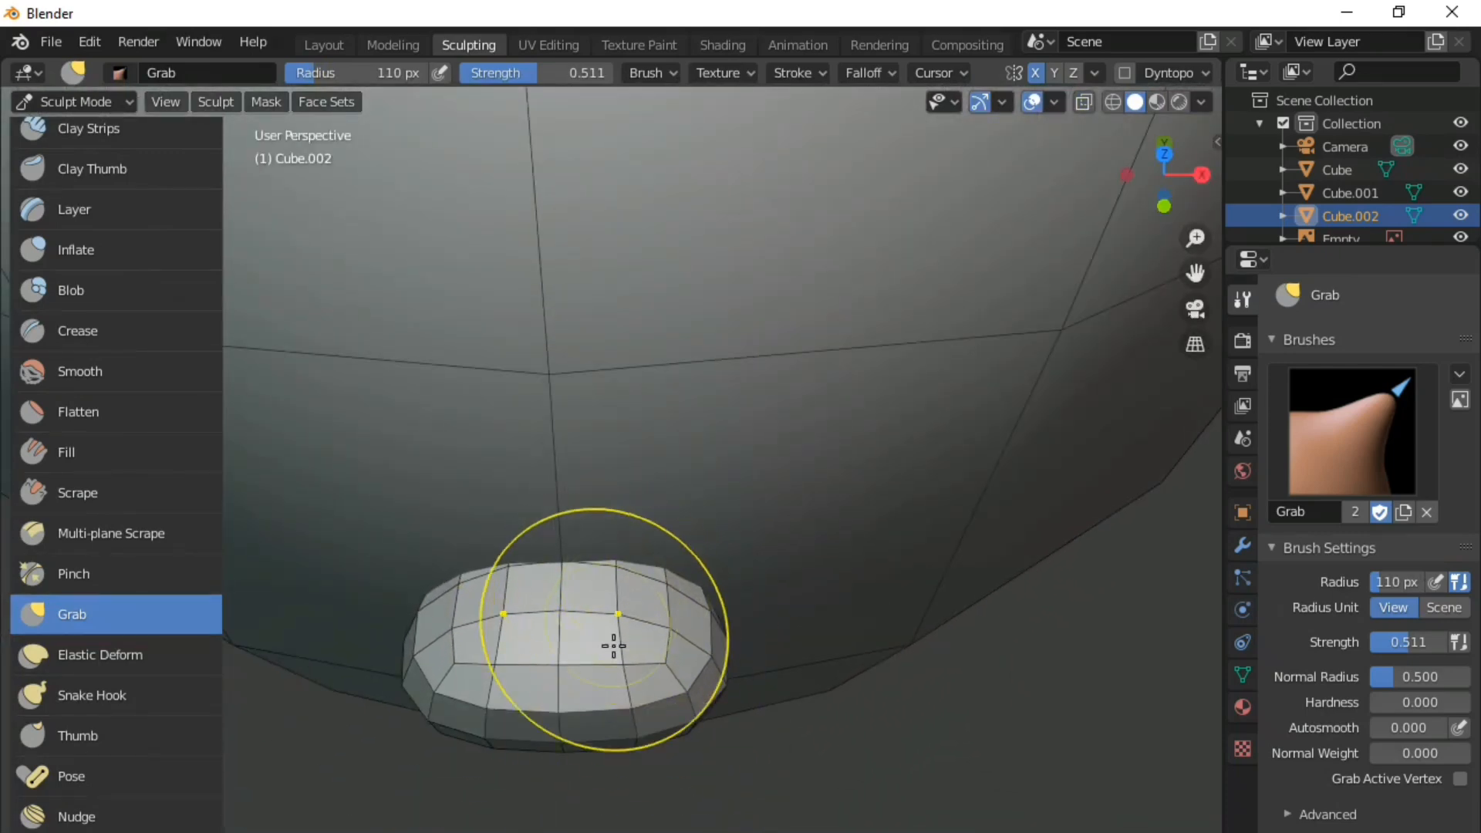
mouse_move(613, 646)
middle_down()
mouse_move(621, 562)
mouse_move(570, 598)
mouse_move(522, 602)
mouse_move(523, 572)
mouse_move(651, 555)
mouse_move(562, 671)
mouse_move(588, 793)
mouse_move(571, 633)
mouse_move(414, 645)
mouse_move(396, 628)
mouse_move(496, 645)
mouse_move(540, 684)
middle_up()
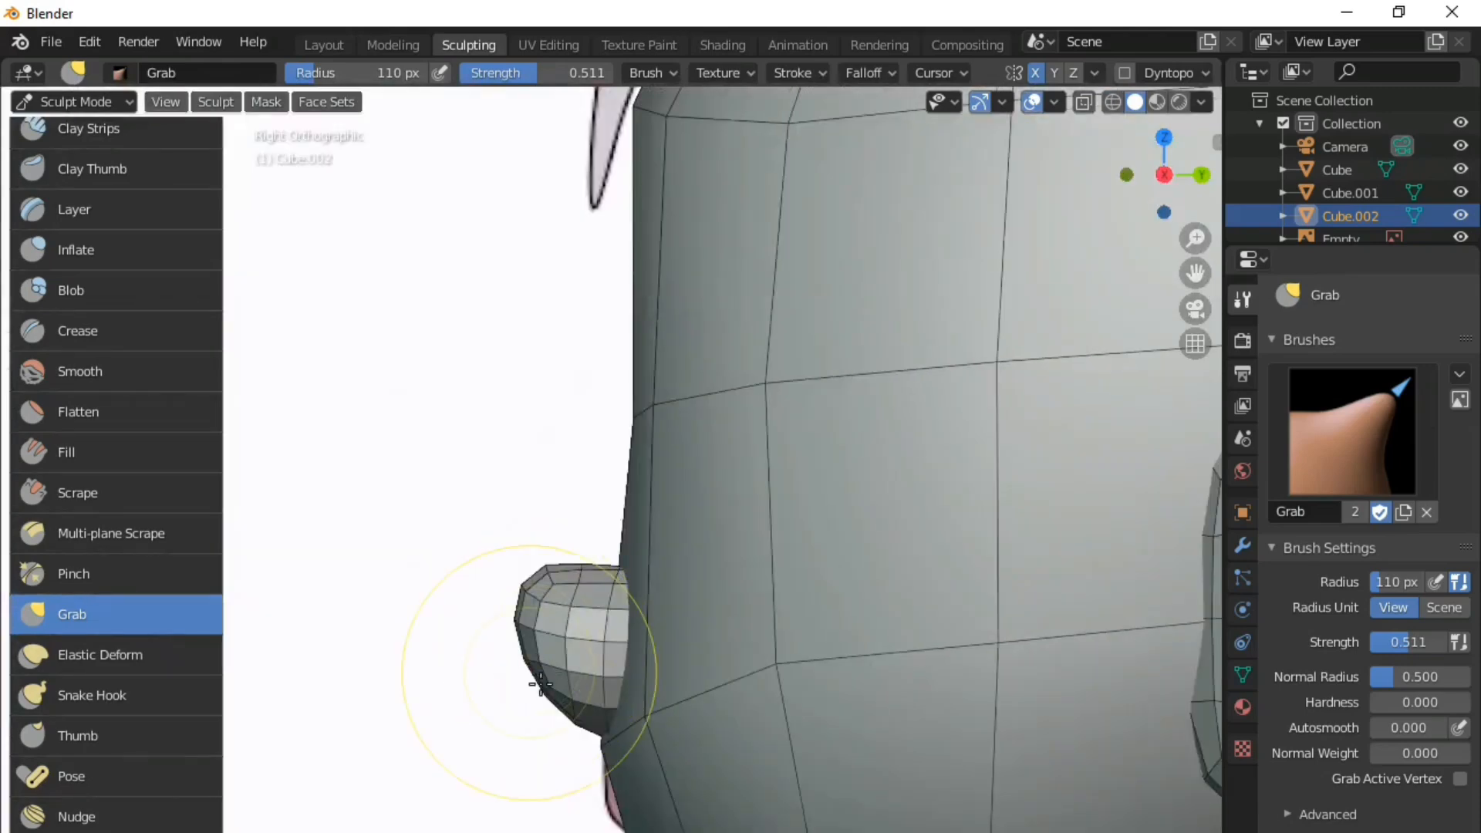
scroll(540, 684, up, 2)
key(f)
click(565, 793)
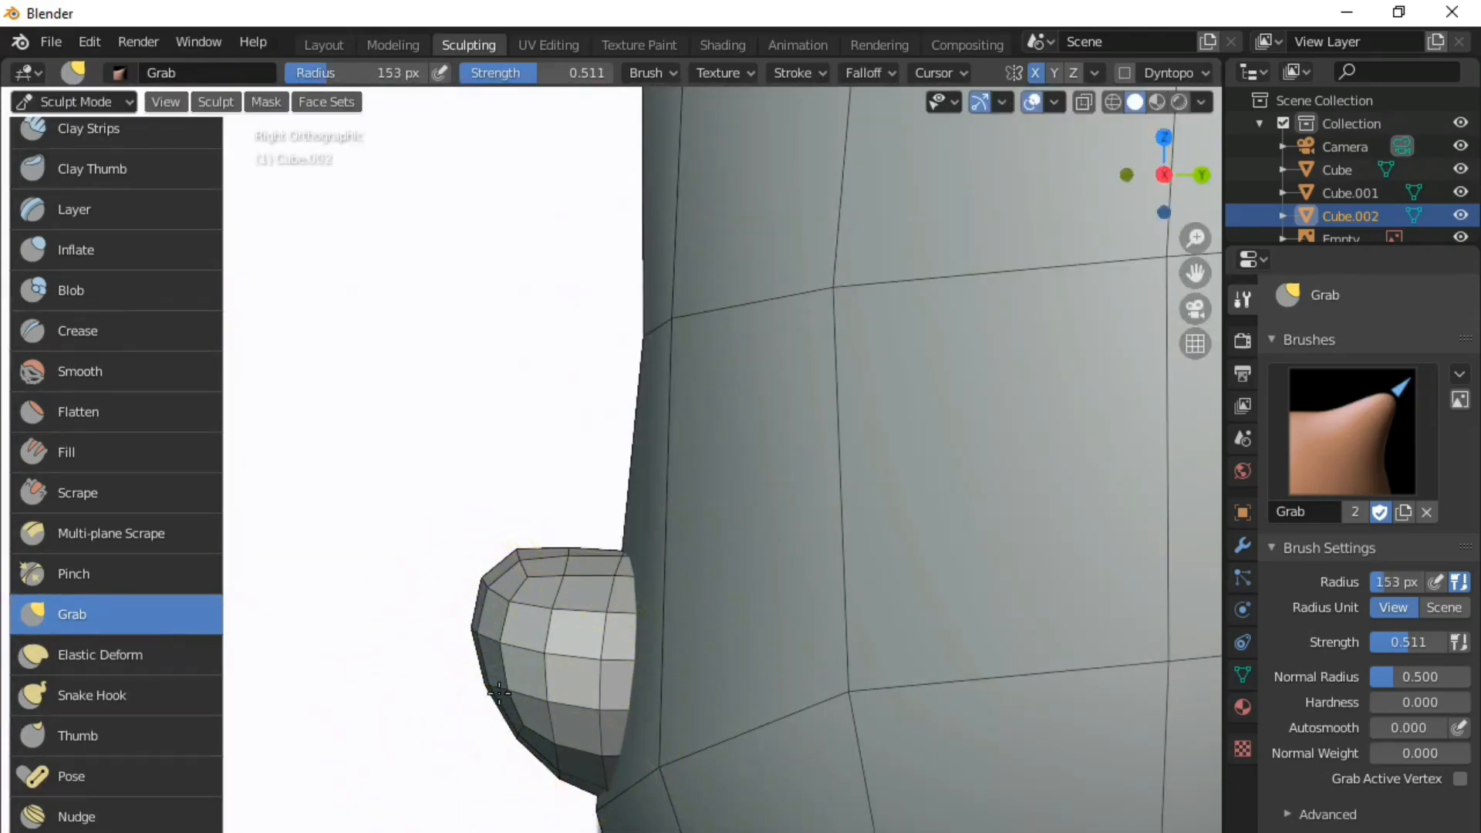
drag(473, 634, 463, 635)
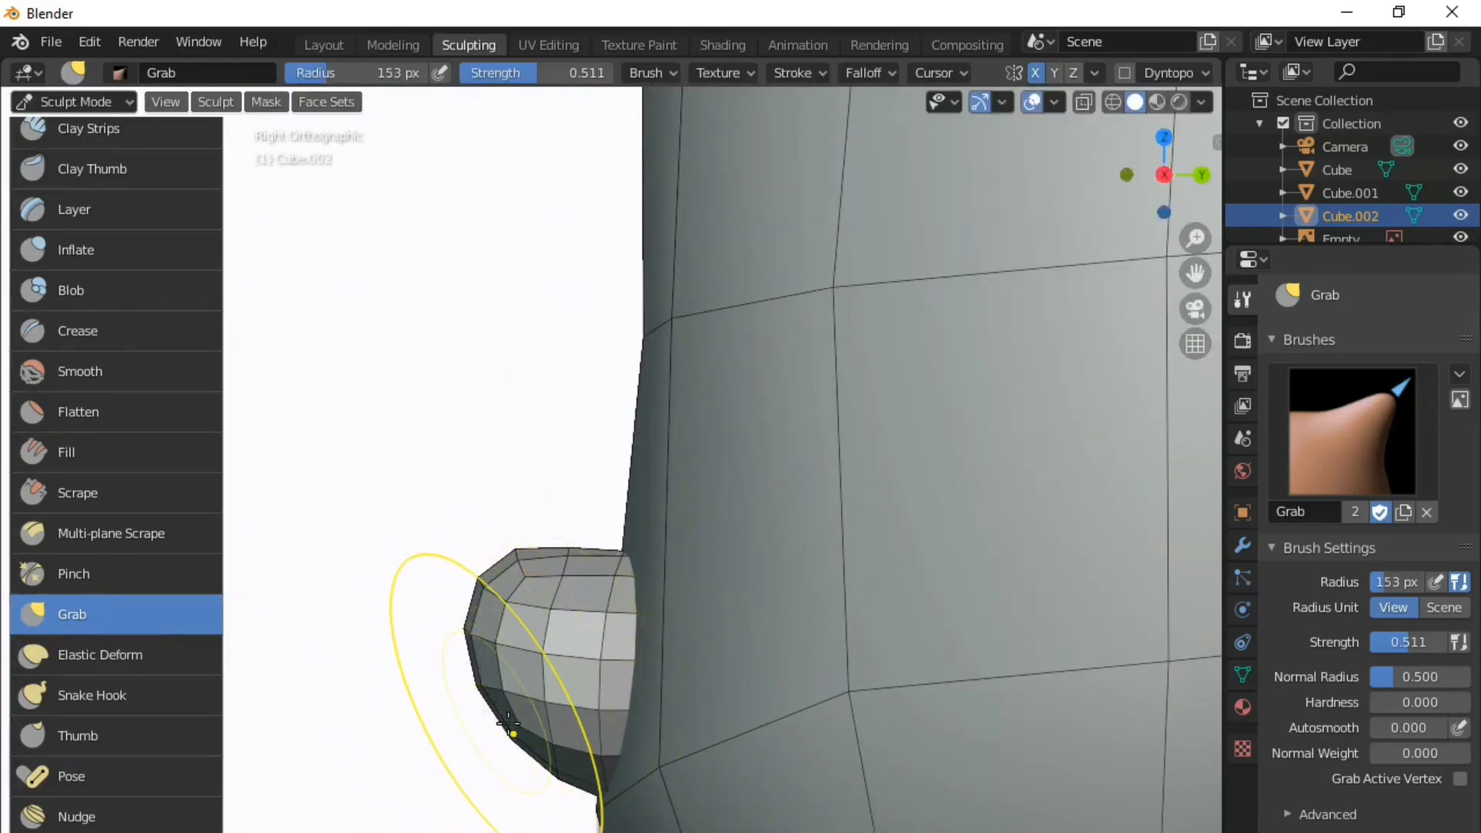
drag(509, 727, 502, 725)
- Compare the nose with the front and side references in X-ray
mouse_move(502, 725)
middle_down()
mouse_move(856, 648)
mouse_move(905, 761)
mouse_move(502, 704)
mouse_move(767, 628)
mouse_move(622, 671)
mouse_move(615, 704)
middle_up()
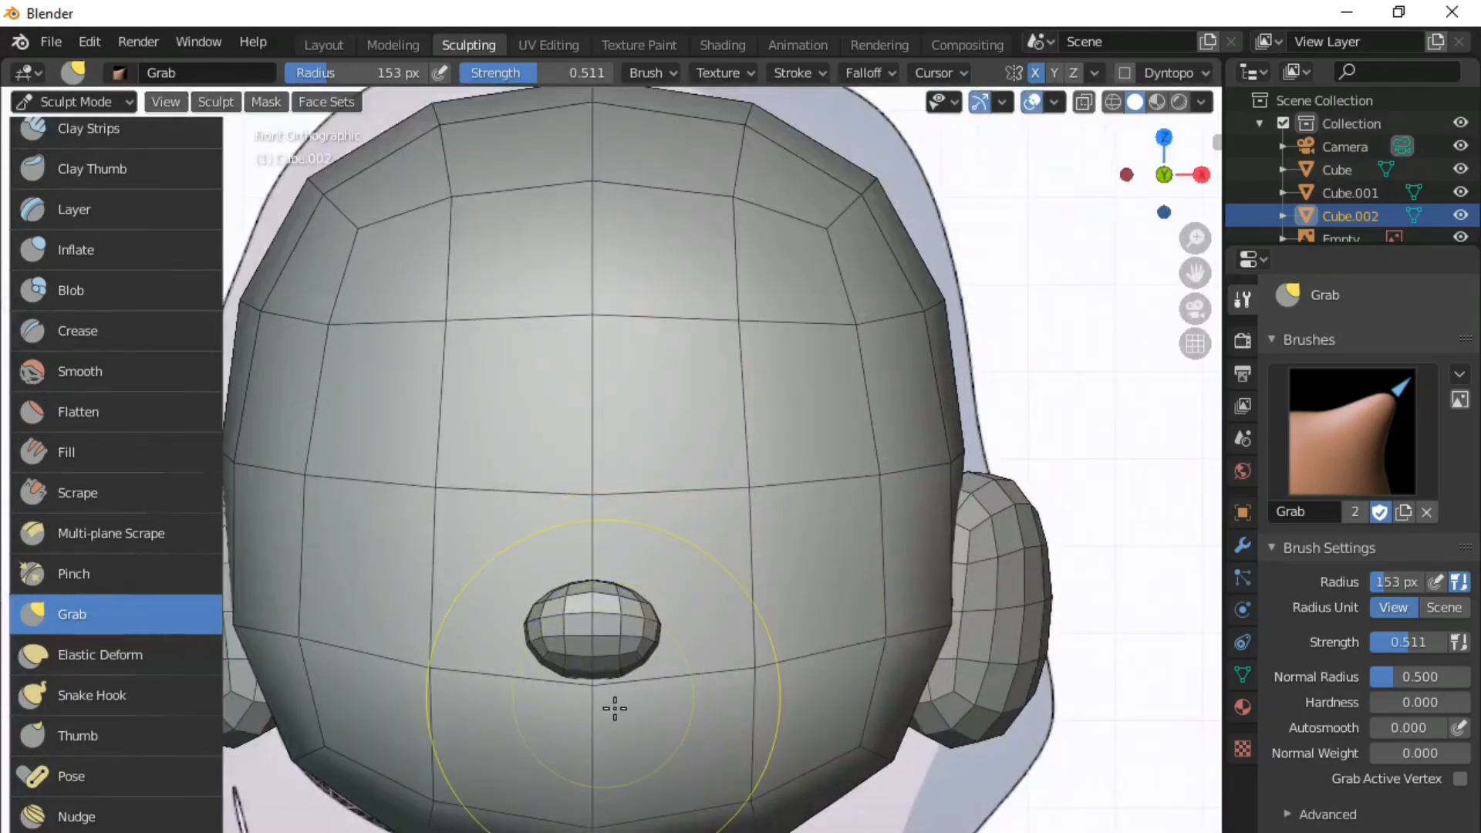
scroll(603, 721, up, 2)
key(alt+z)
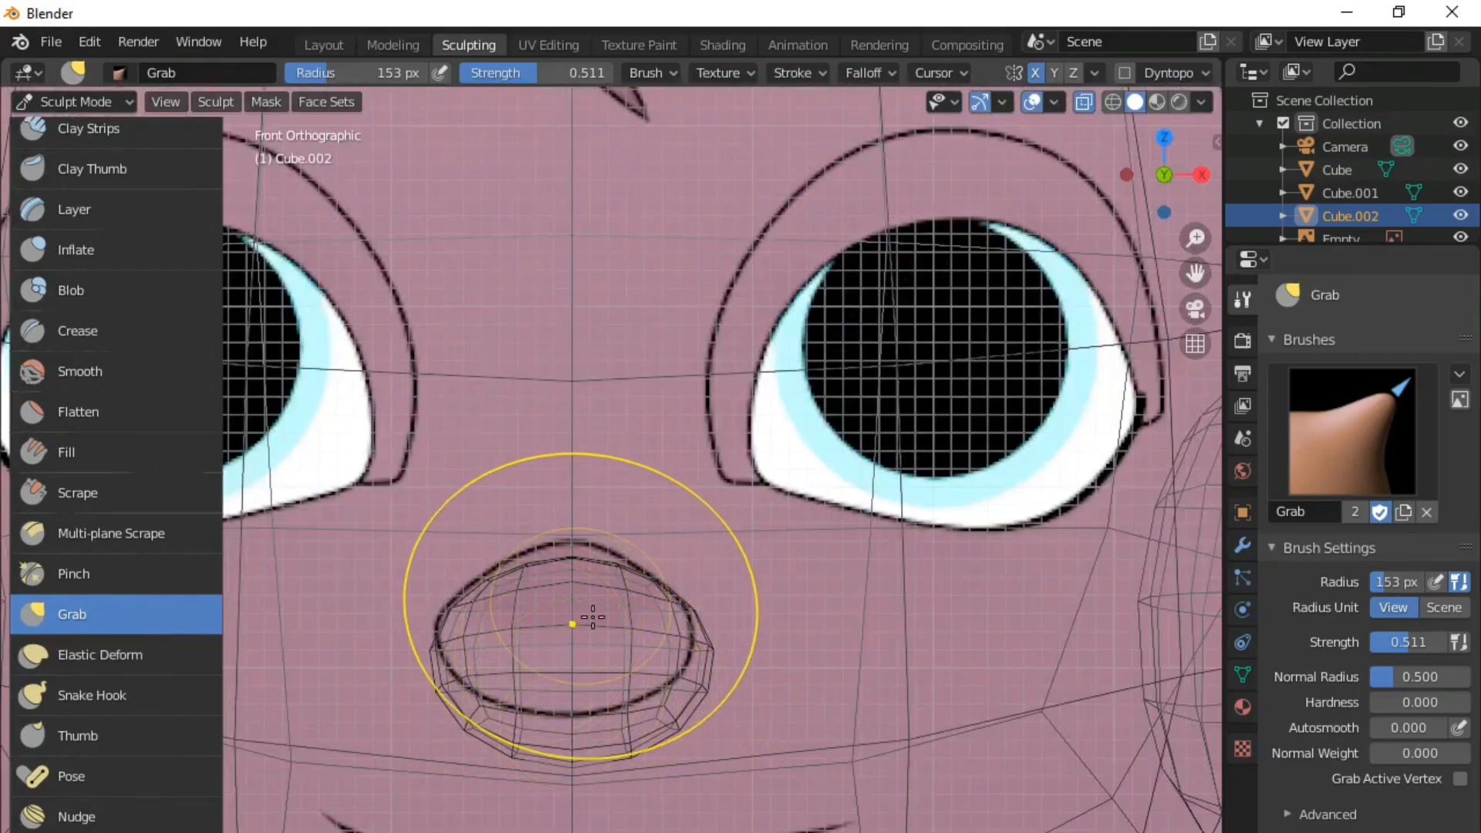
scroll(593, 688, down, 2)
key(KP_3)
scroll(604, 679, up, 2)
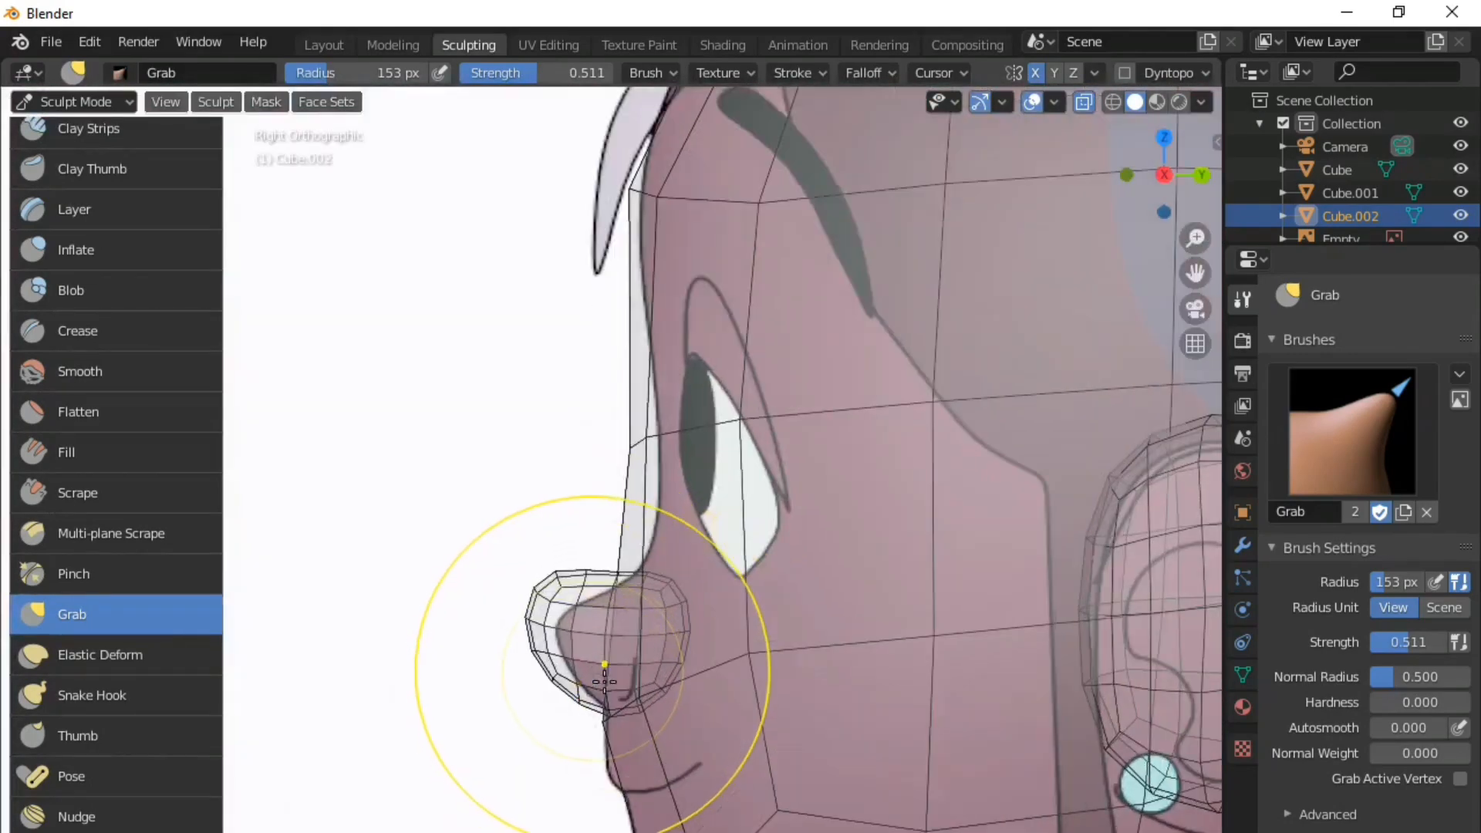
key(KP_1)
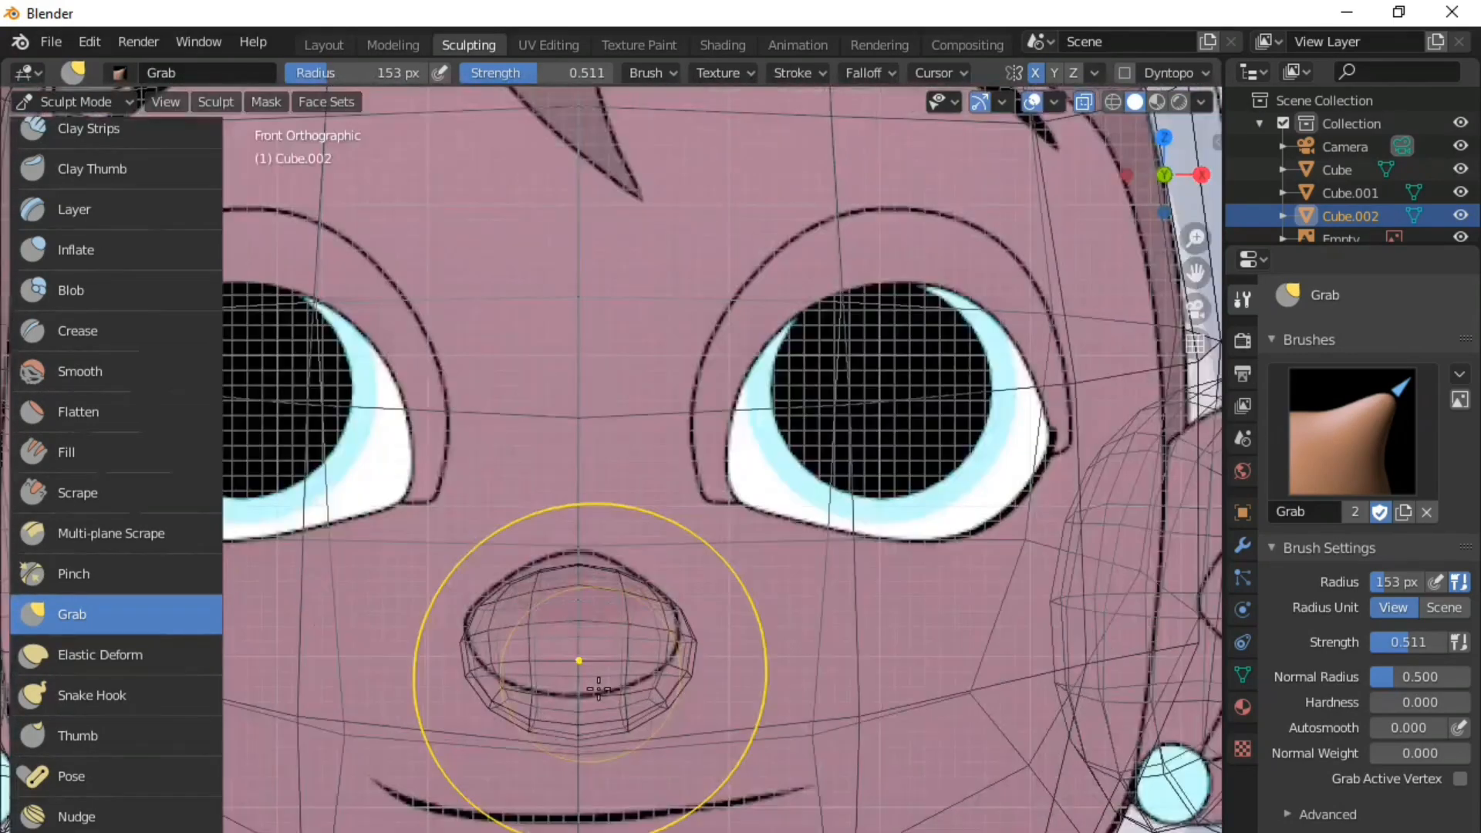
- Return to the Layout workspace, raise the nose slightly in the front view to match the reference, and deselect it
click(316, 46)
scroll(307, 573, up, 2)
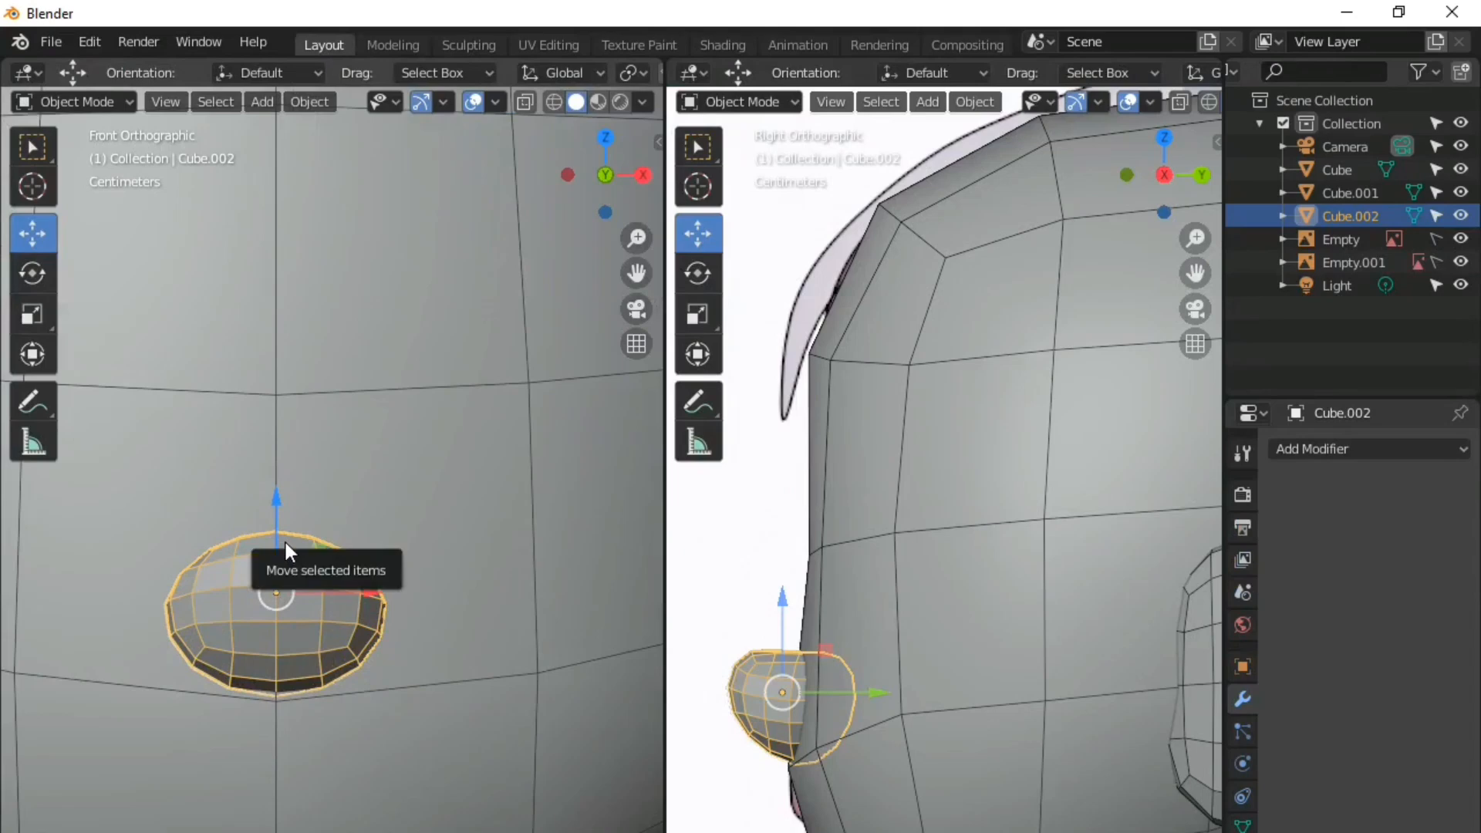
key(alt+z)
drag(276, 511, 279, 494)
key(alt+z)
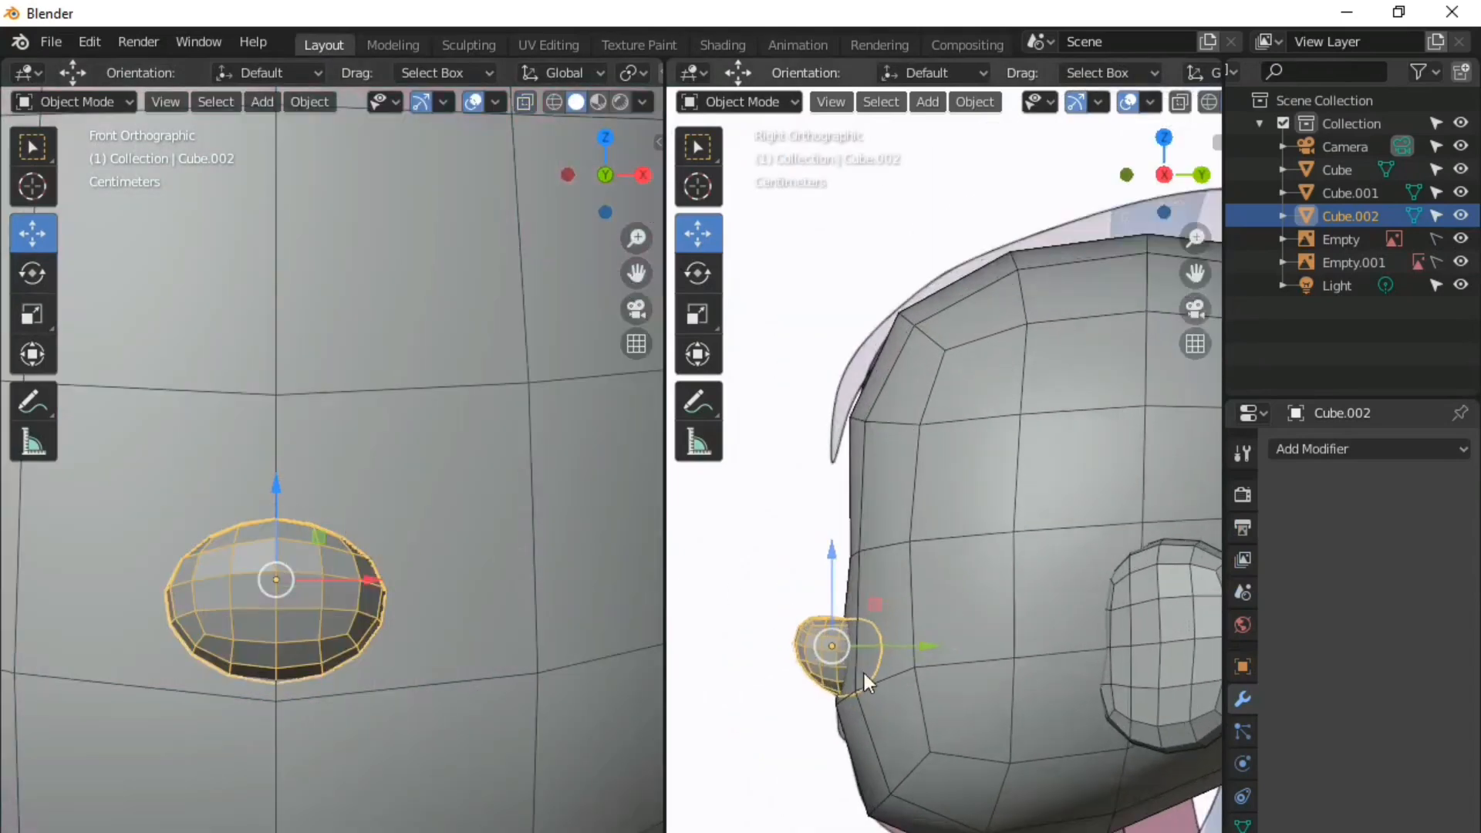
key(alt+z)
key(alt+z)
scroll(866, 669, down, 5)
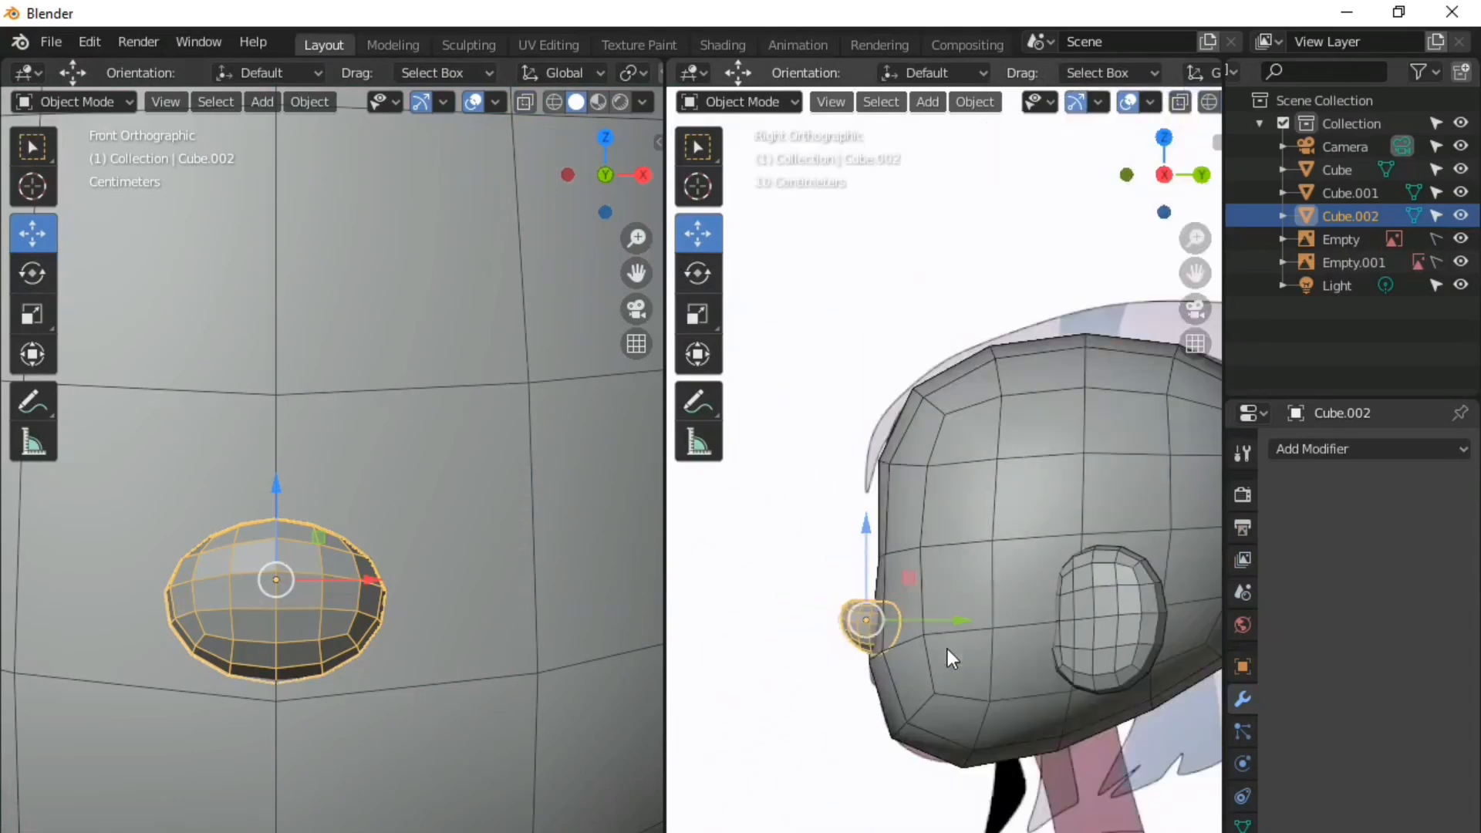
click(820, 715)
scroll(335, 612, down, 8)
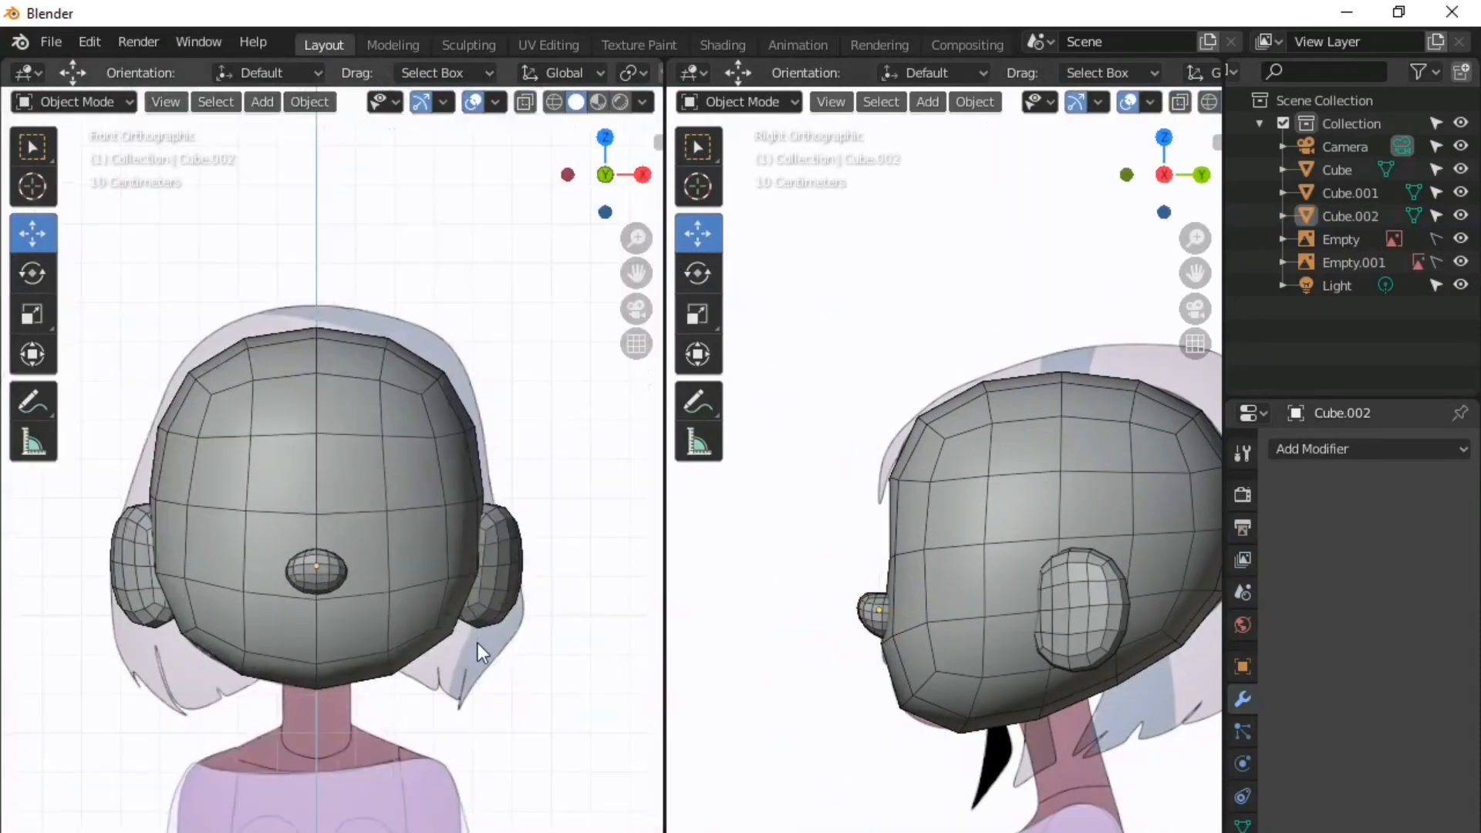
- Add a cylinder for the neck with a level 2 Subdivision modifier and scale it down to about 0.21
scroll(331, 617, up, 4)
key(shift+a)
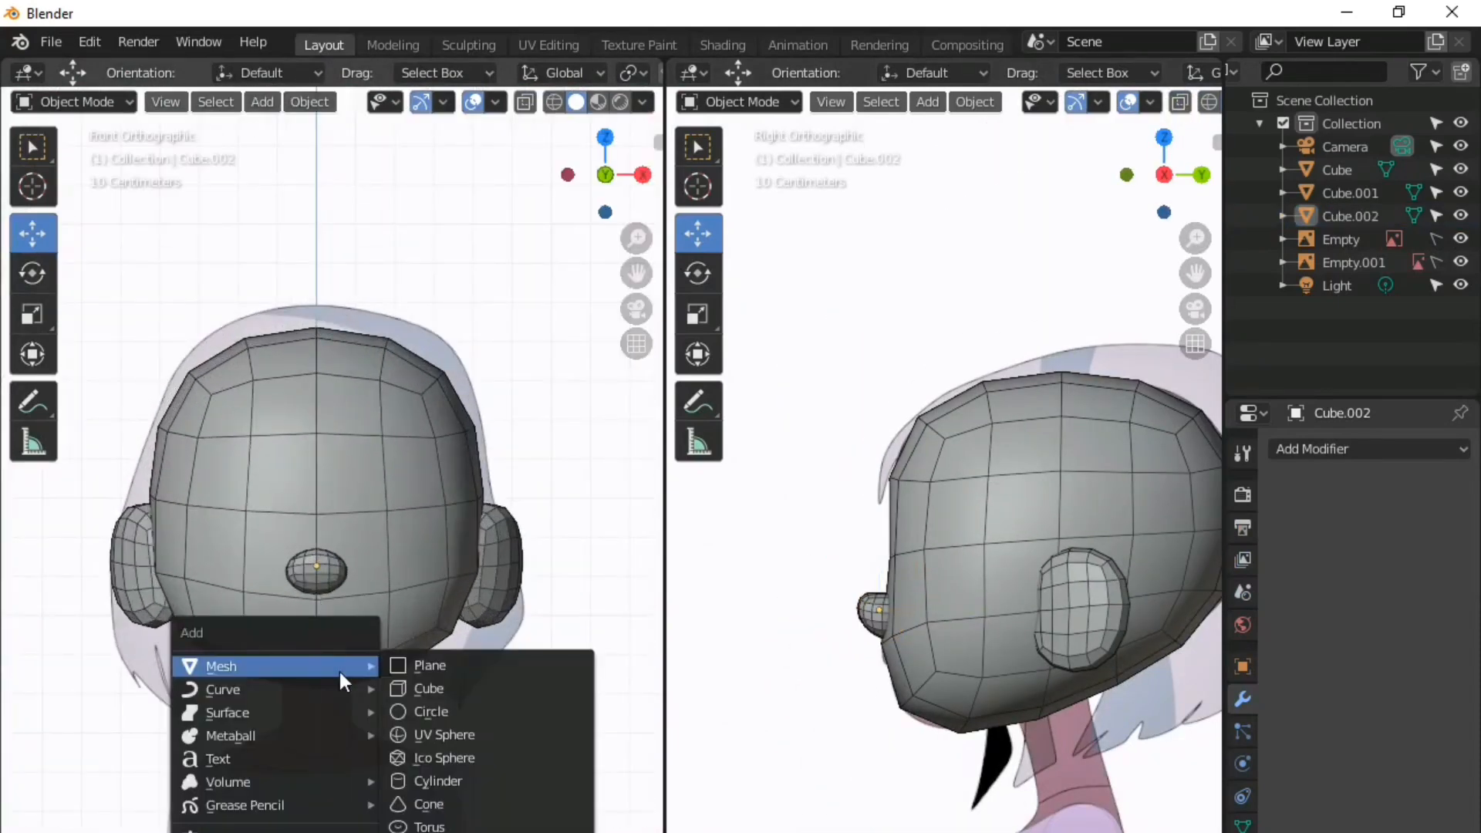
click(457, 779)
scroll(478, 638, down, 3)
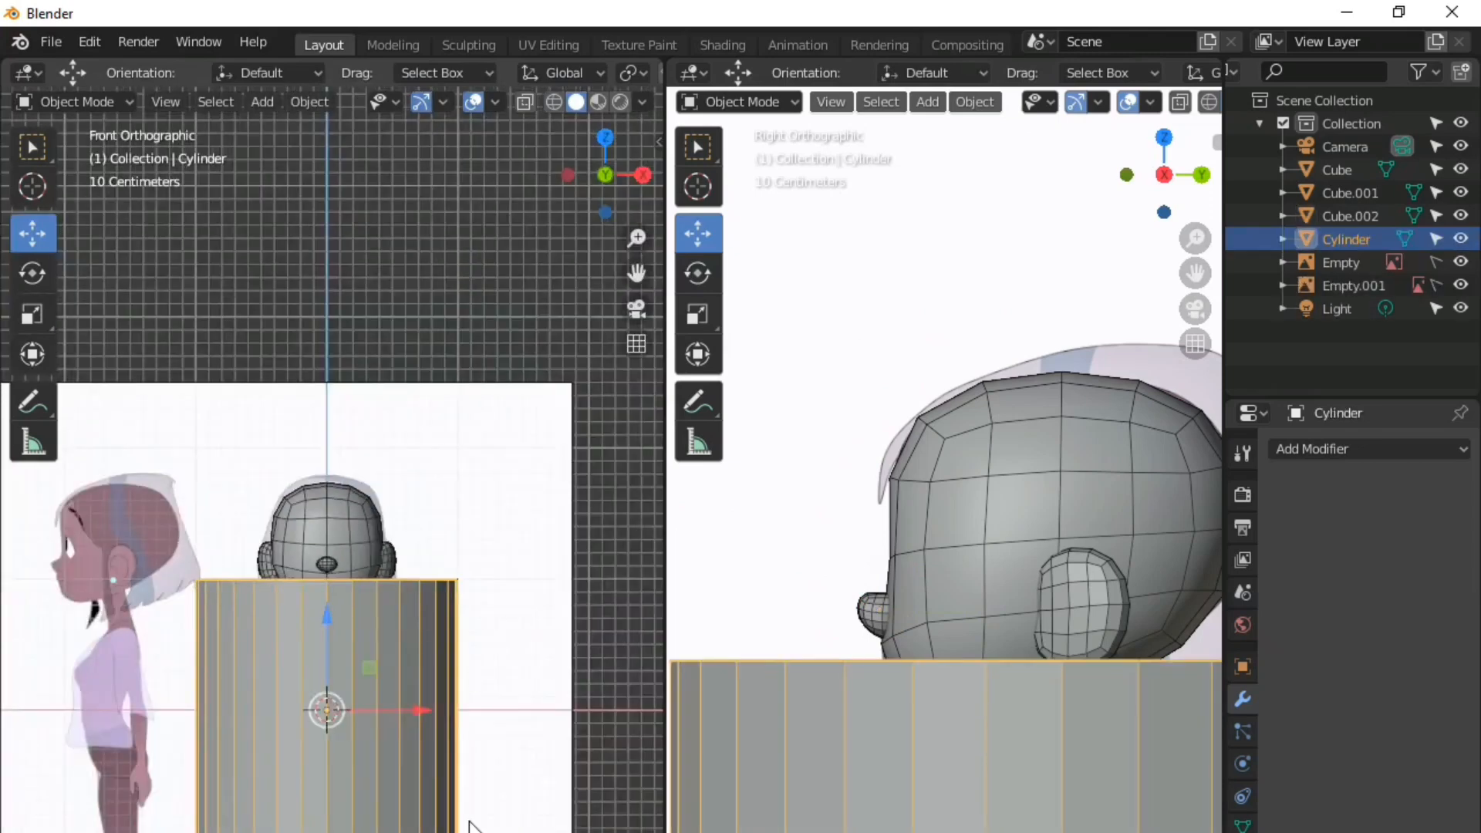
key(ctrl+2)
key(s)
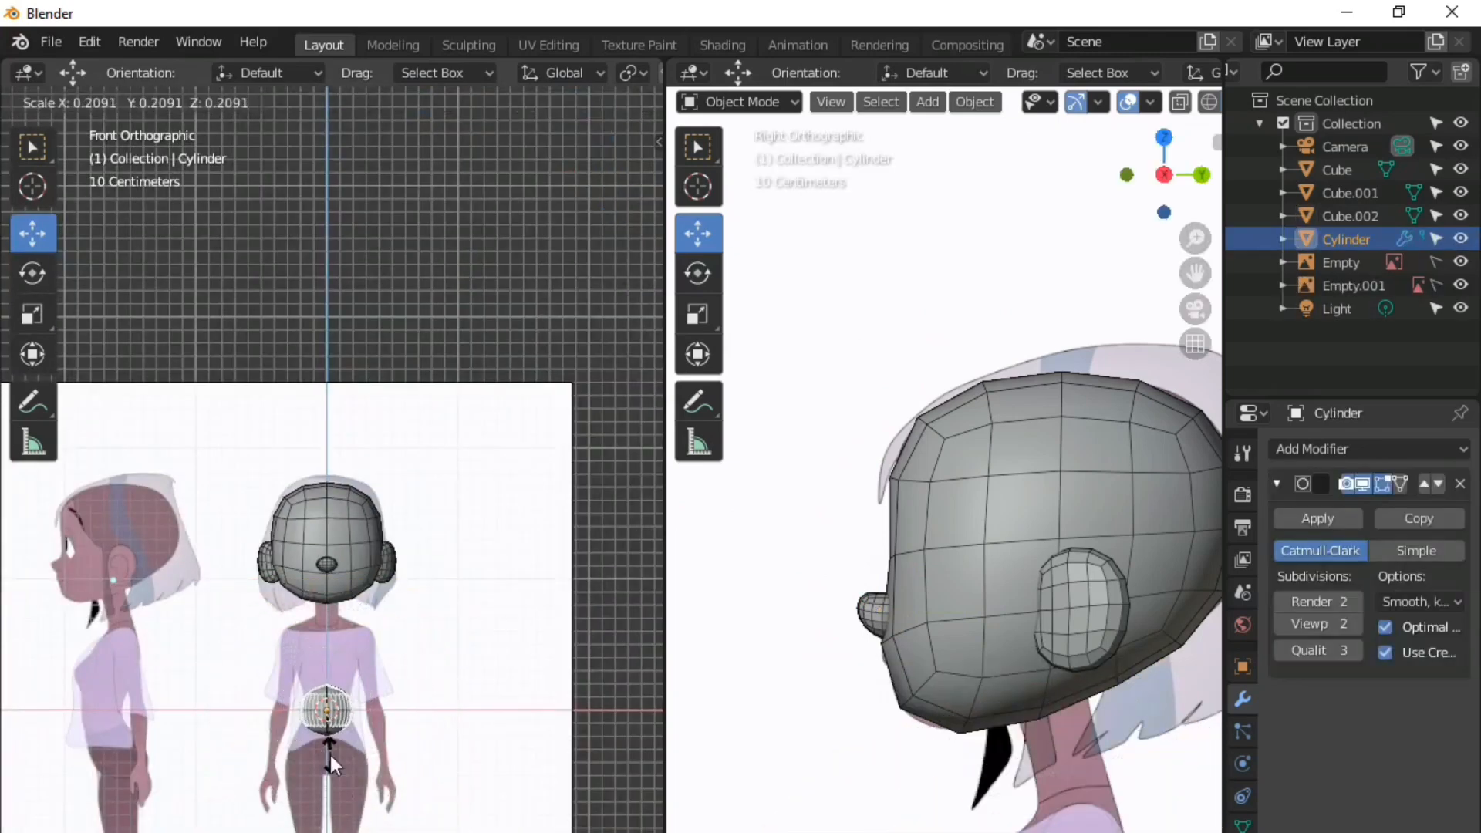
click(330, 756)
- Move the cylinder up about 0.715 m to the neck area and scale it down to about 0.66
scroll(308, 679, up, 4)
key(g)
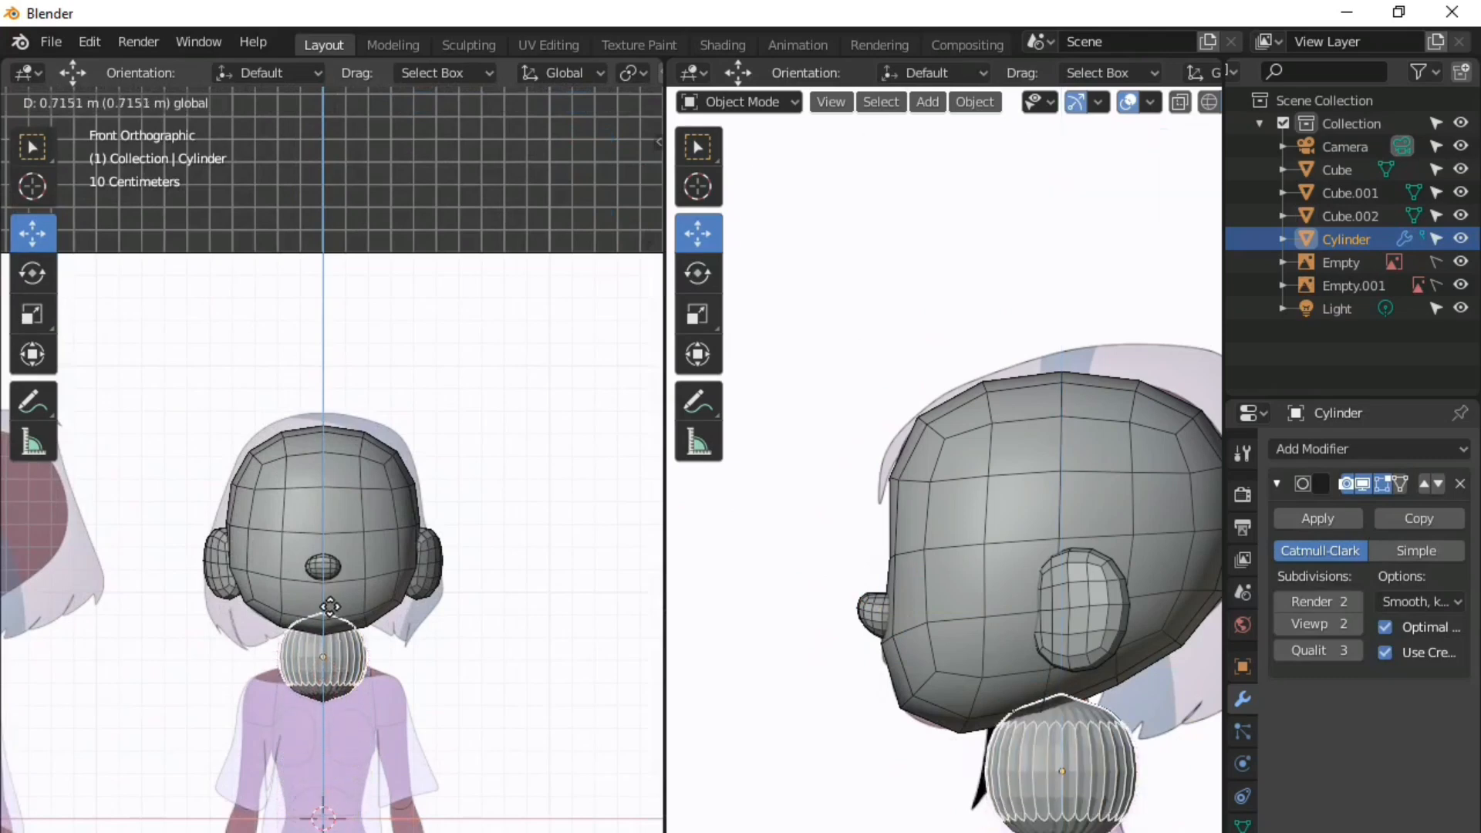
click(331, 617)
scroll(337, 668, up, 3)
key(s)
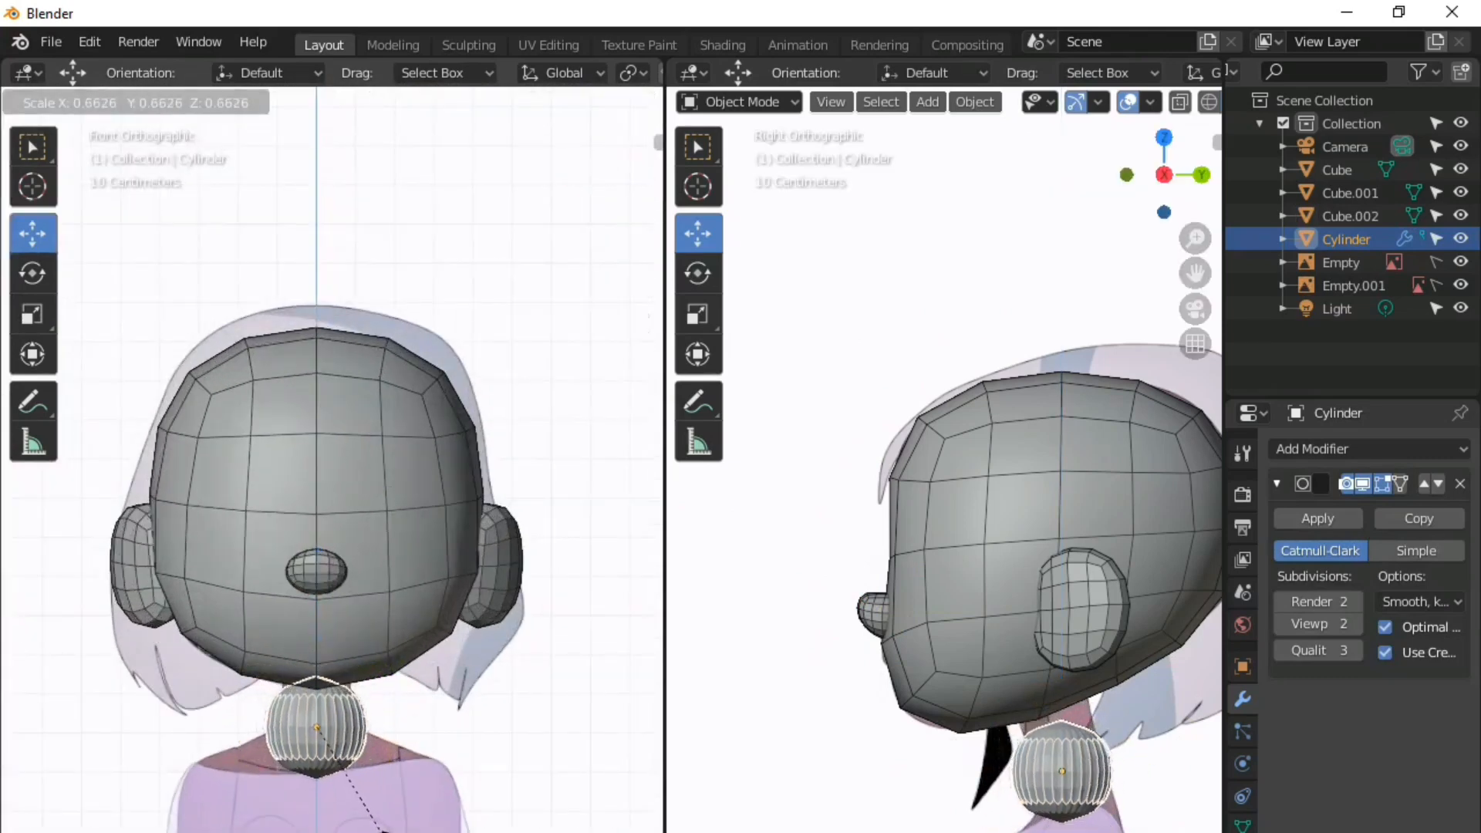
click(337, 773)
- Add two horizontal edge loops to the cylinder mesh, one near its top end and one near its bottom end
key(Tab)
scroll(336, 773, up, 2)
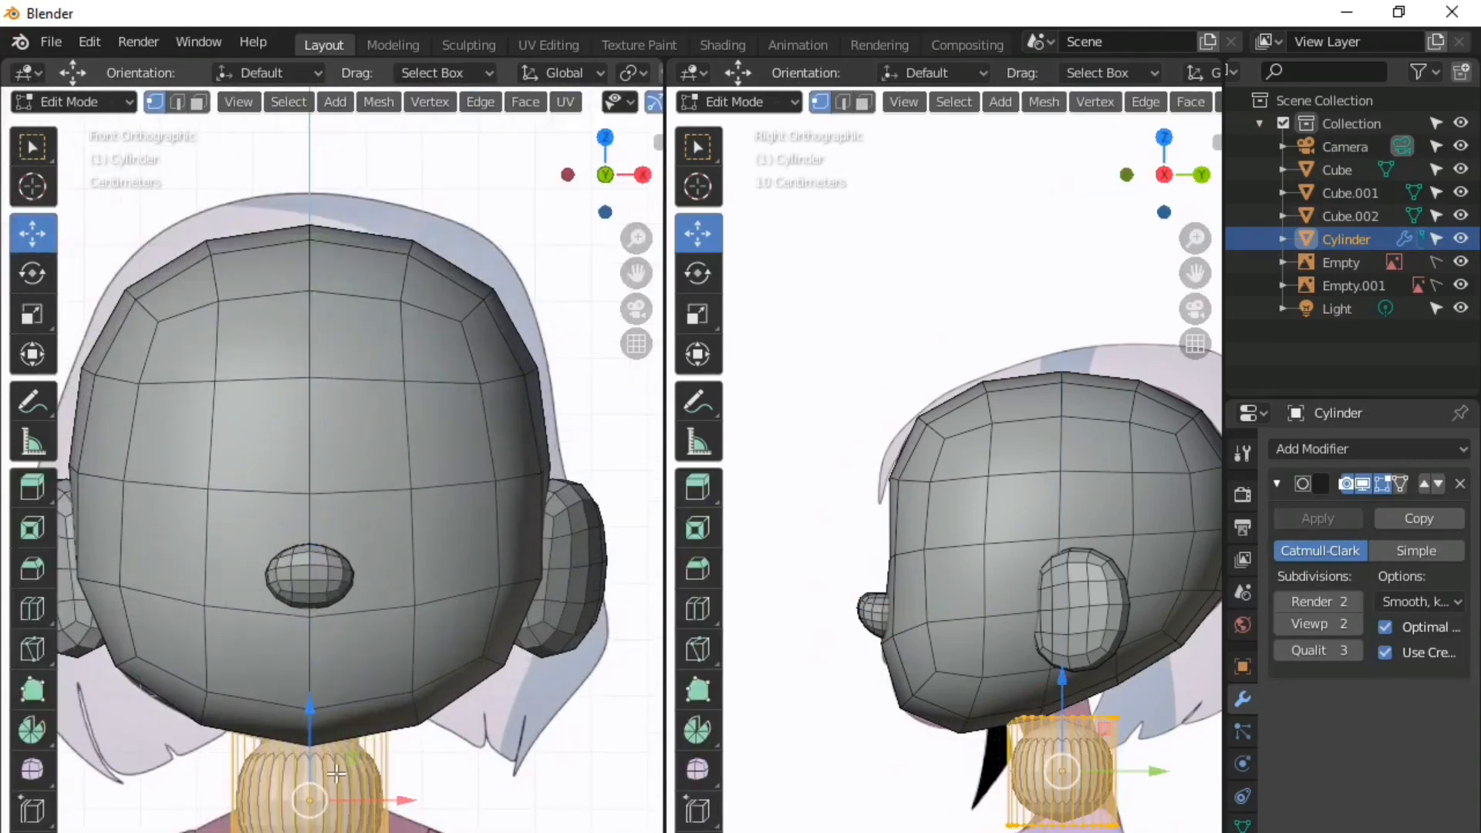
click(336, 774)
right_click(336, 773)
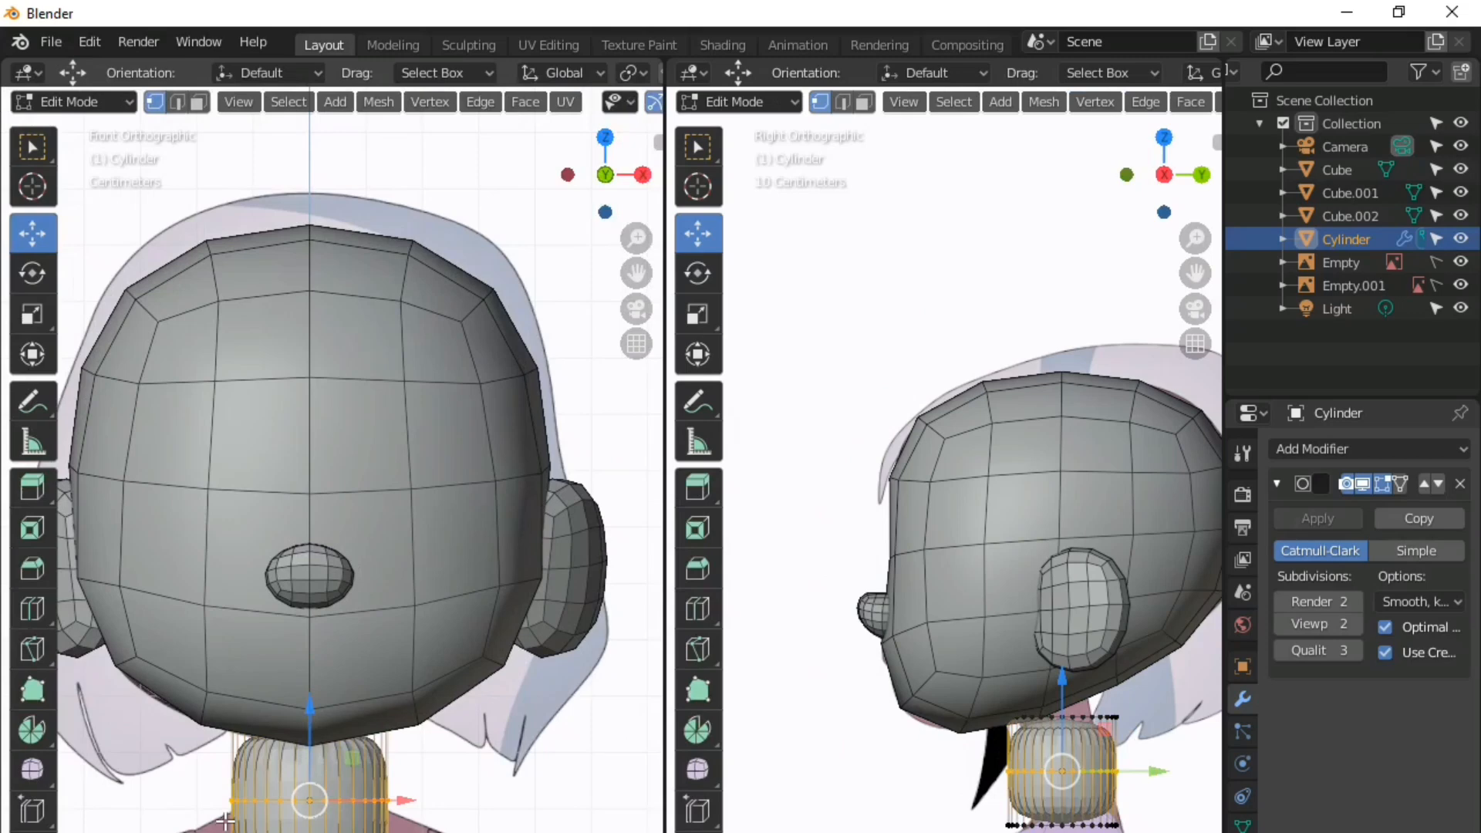
key(alt+z)
drag(311, 749, 311, 700)
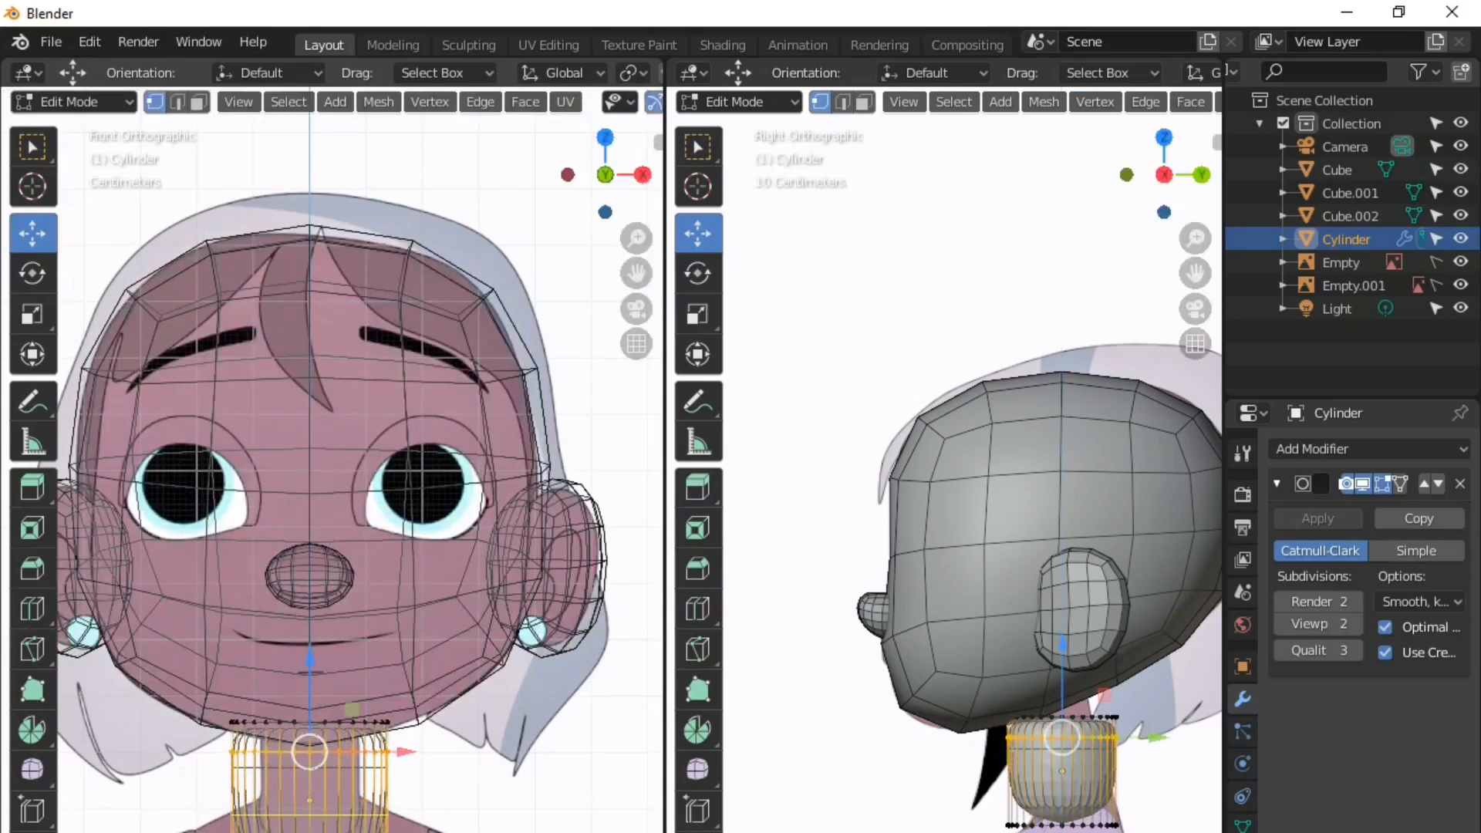
click(327, 787)
click(327, 824)
- Scale the whole cylinder mesh down to the reference neck's width and raise it toward the chin
key(a)
scroll(370, 799, up, 1)
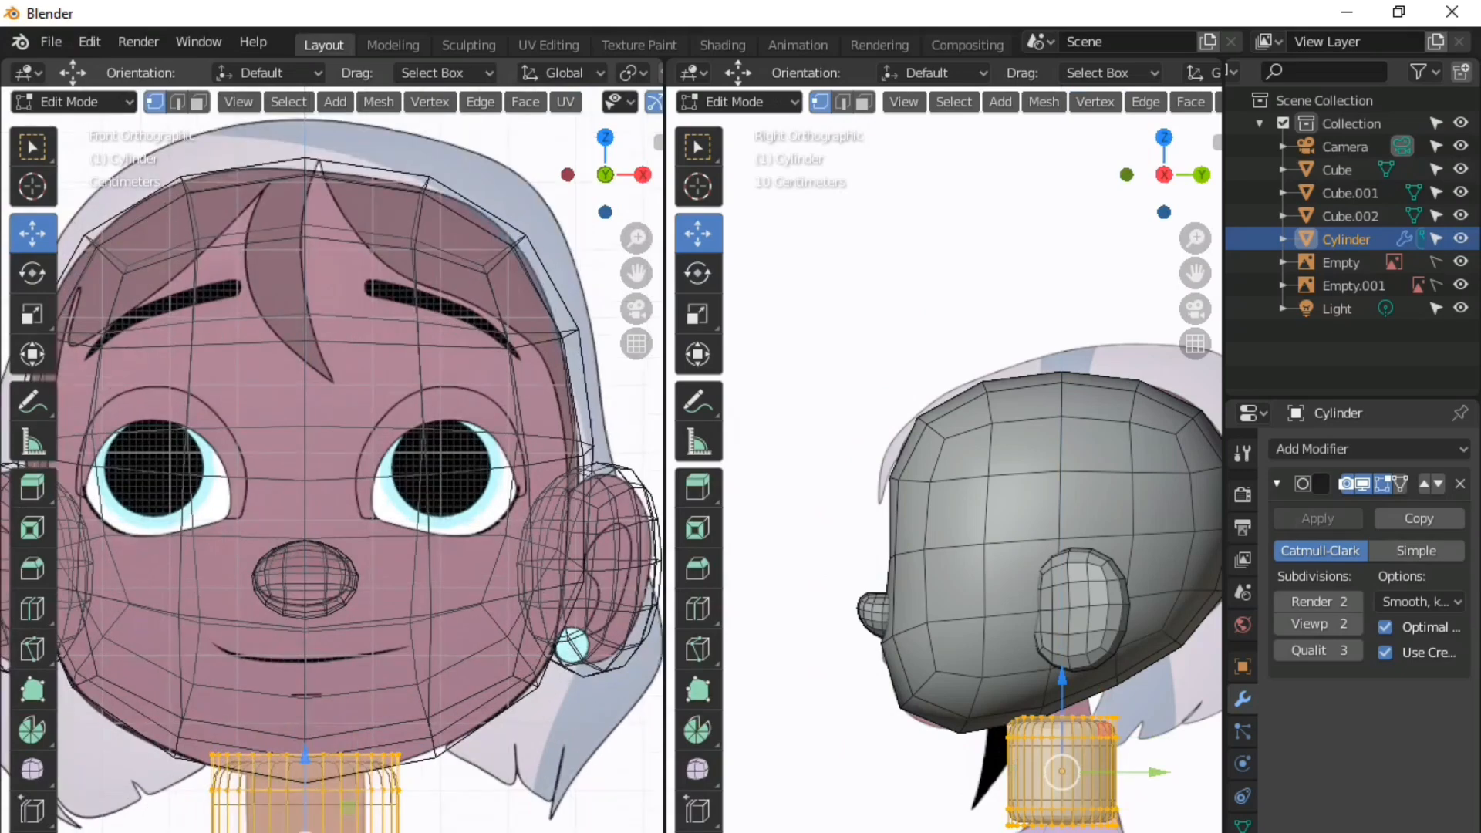
key(s)
key(Return)
drag(314, 792, 317, 733)
scroll(317, 734, up, 2)
- Stretch the neck mesh along Z to span from inside the head down to the shoulders, and leave X-ray and Edit Mode
key(s)
key(z)
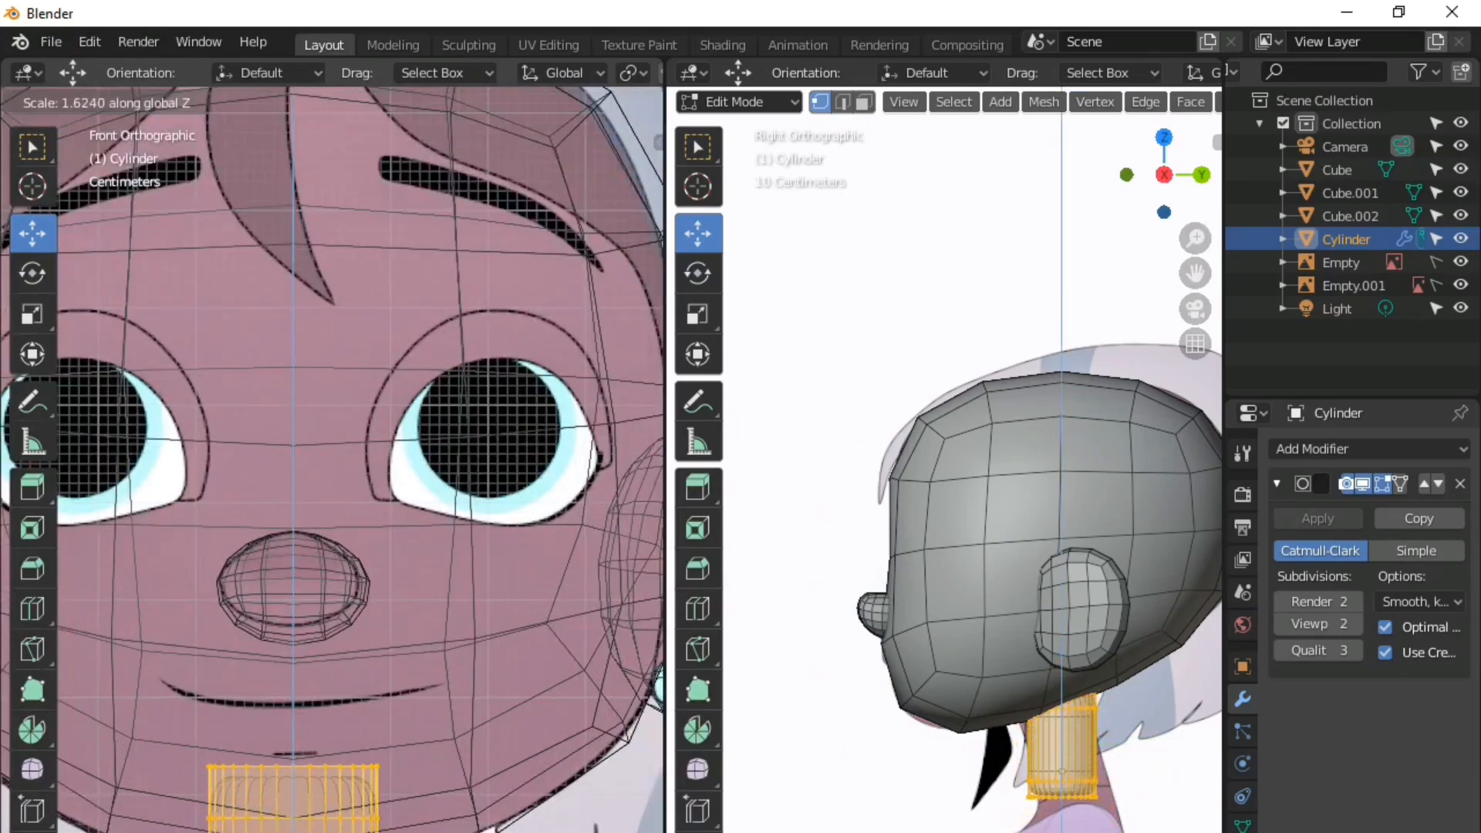
key(Return)
key(s)
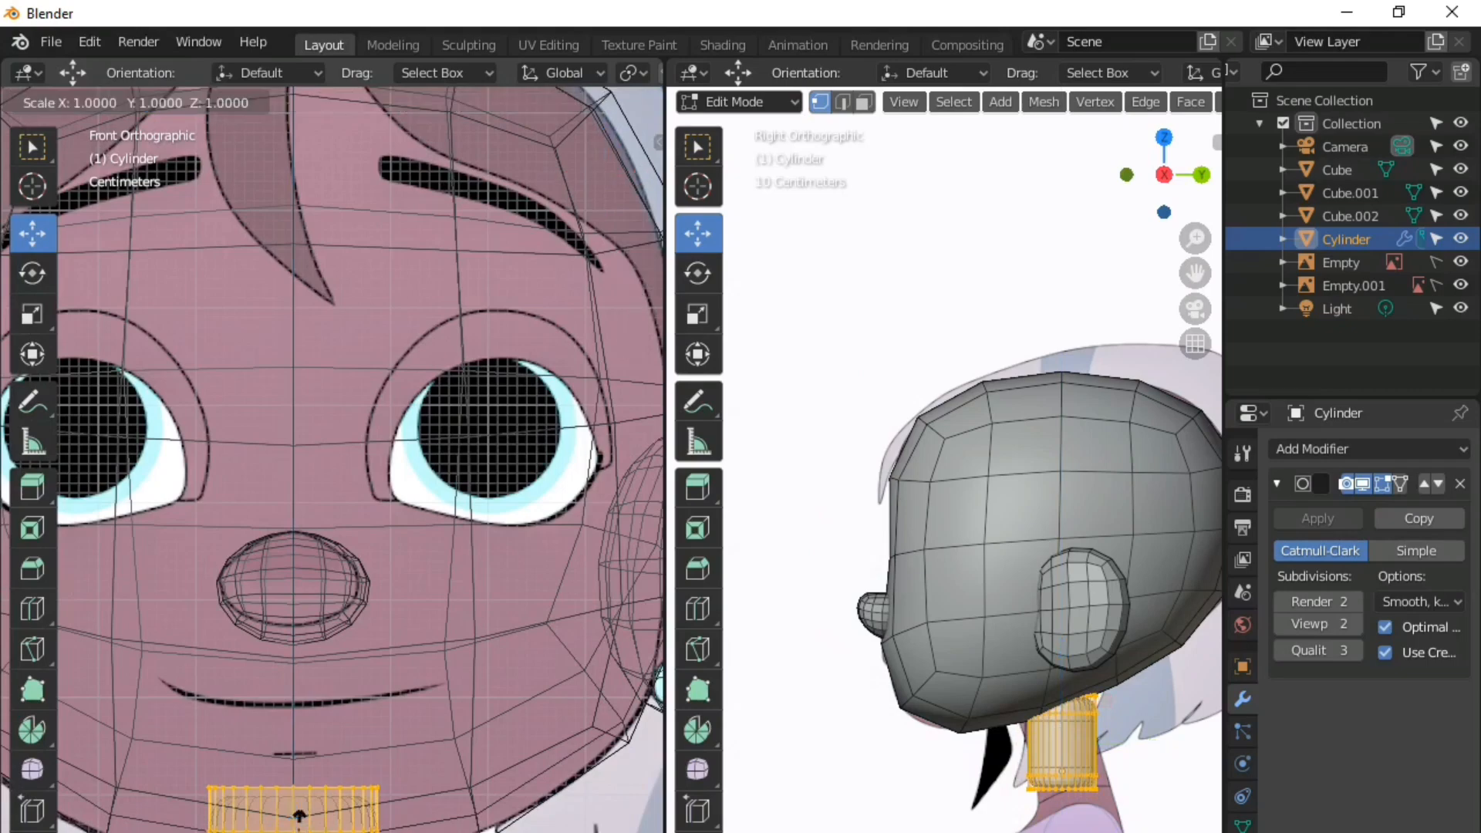
key(z)
click(338, 739)
scroll(338, 738, down, 7)
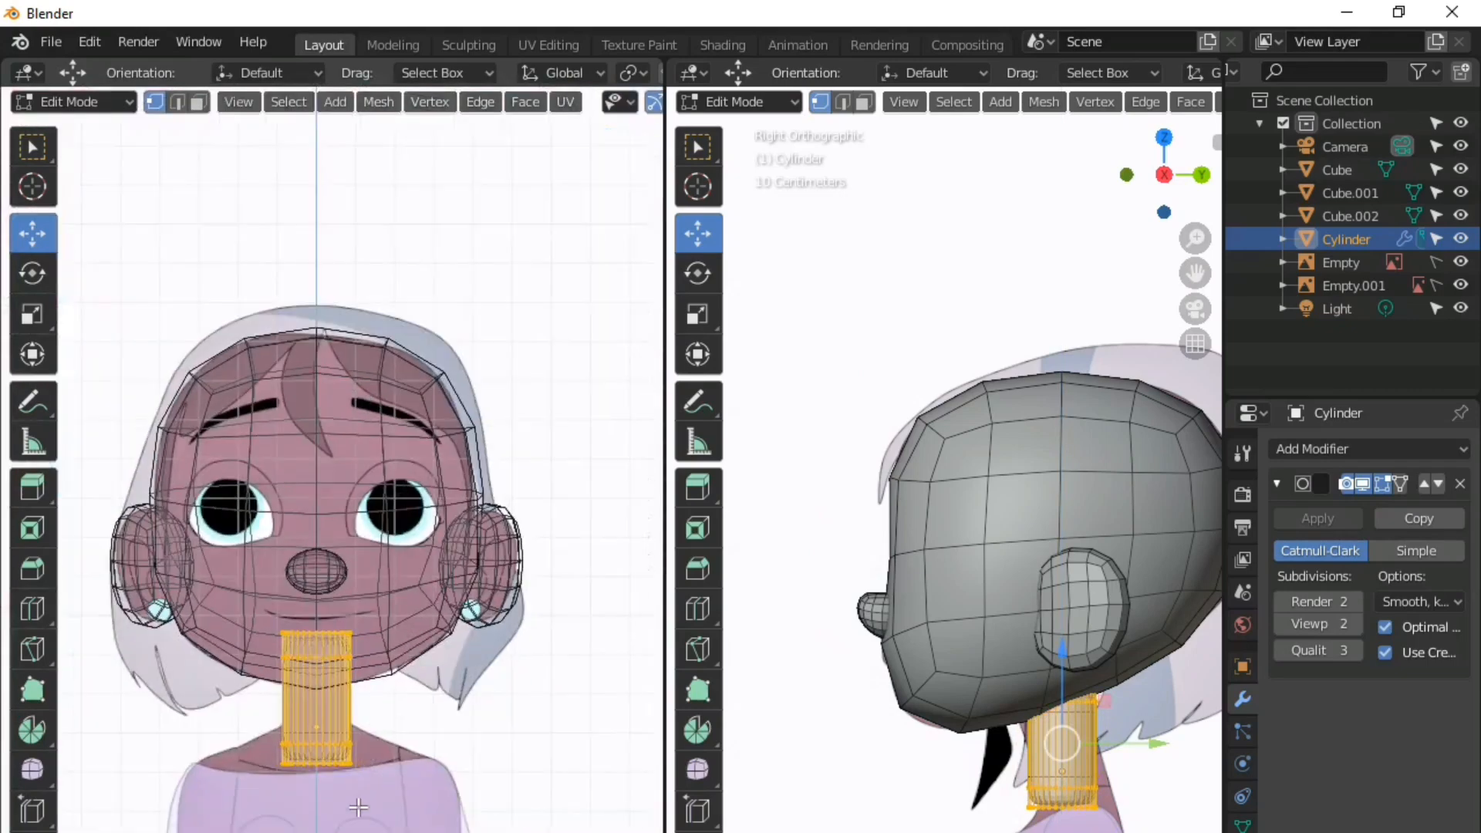
key(alt+z)
key(Tab)
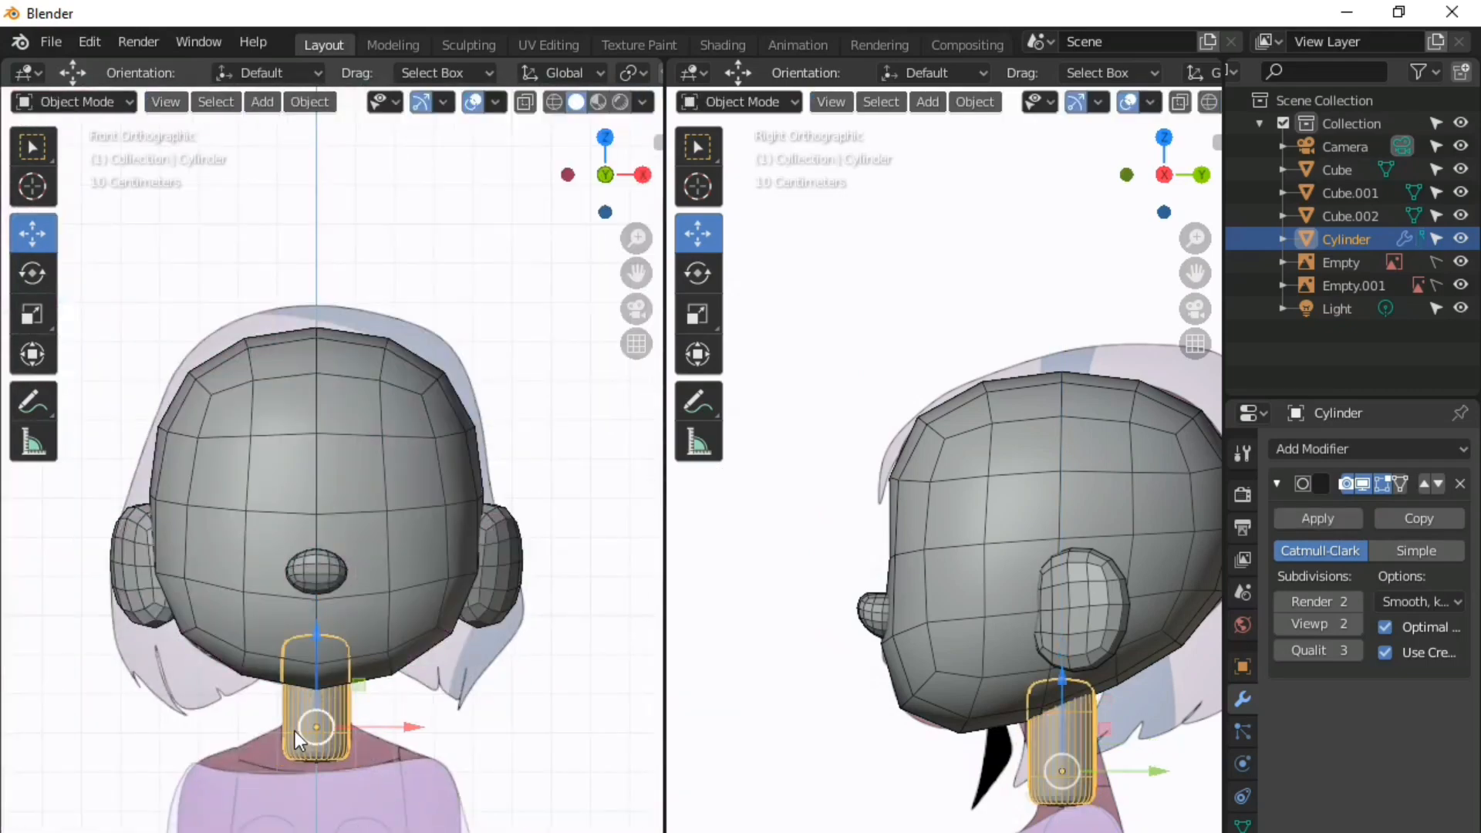
scroll(299, 740, up, 3)
key(Tab)
alt+click(316, 802)
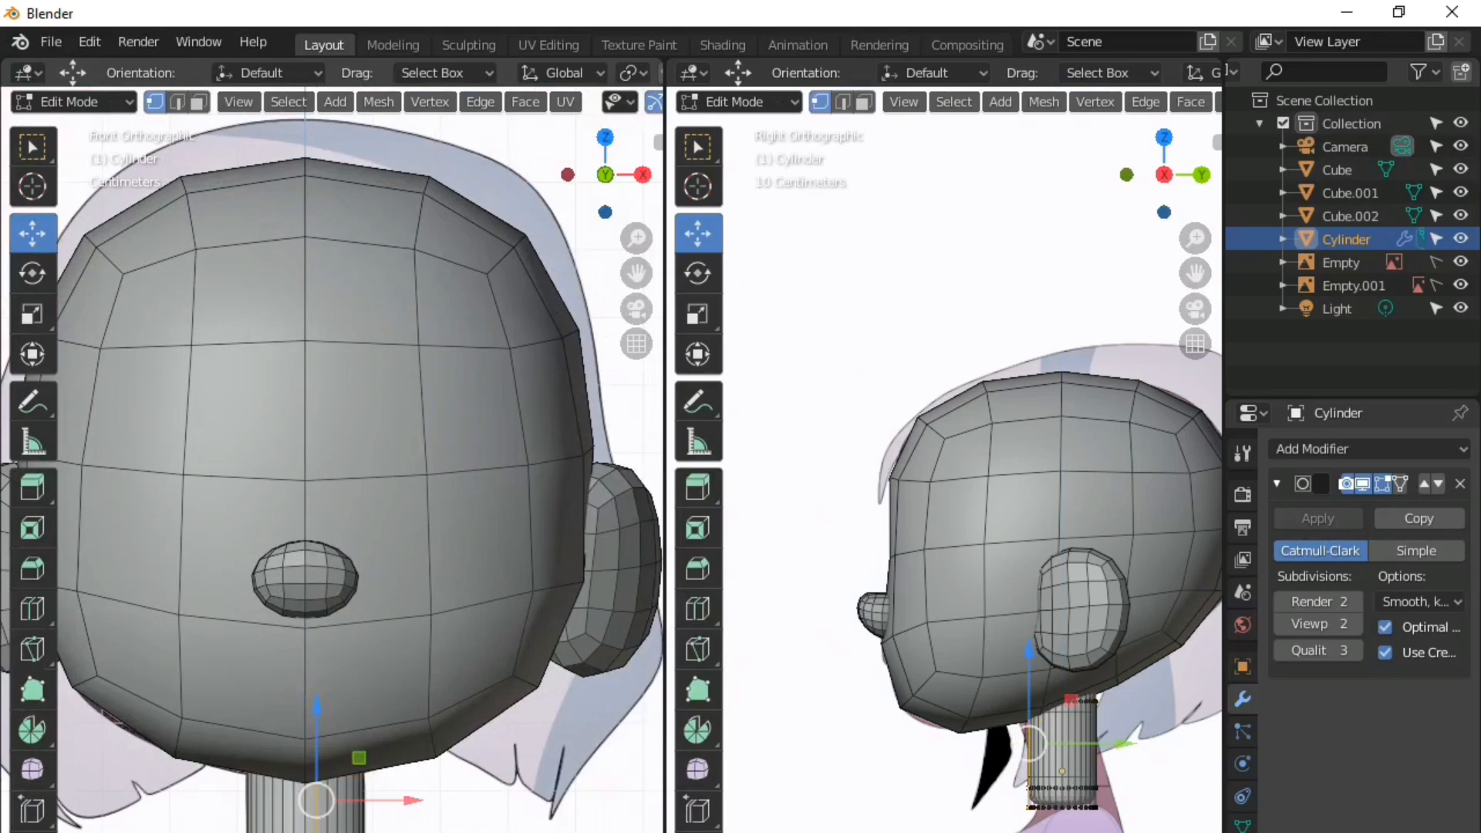
key(a)
drag(311, 826, 316, 827)
key(Tab)
scroll(410, 704, down, 4)
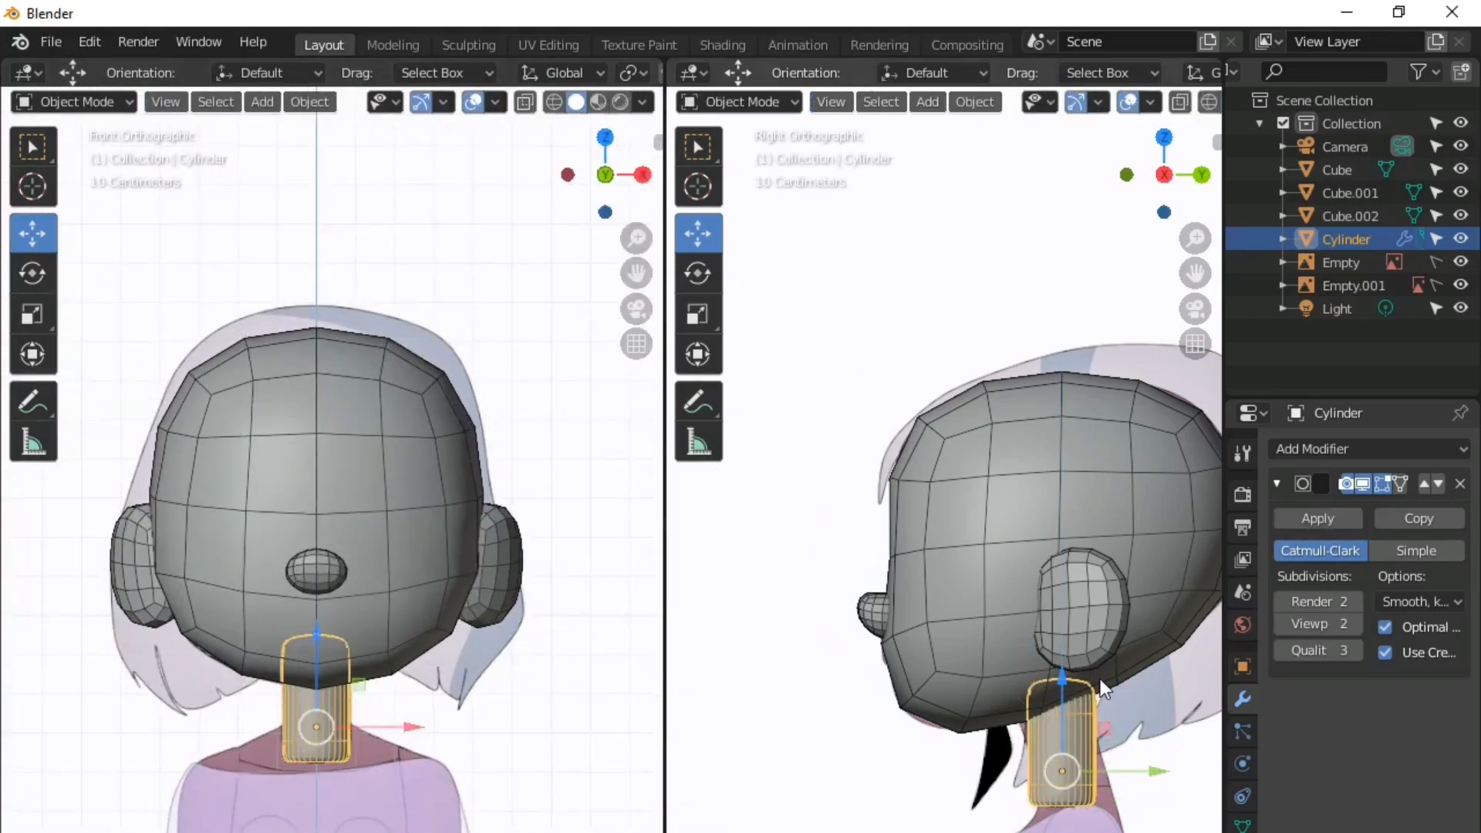
- Tilt the neck cylinder in the side view to follow the reference neck's slant, and scale it up slightly
scroll(1100, 678, up, 2)
scroll(1020, 649, up, 5)
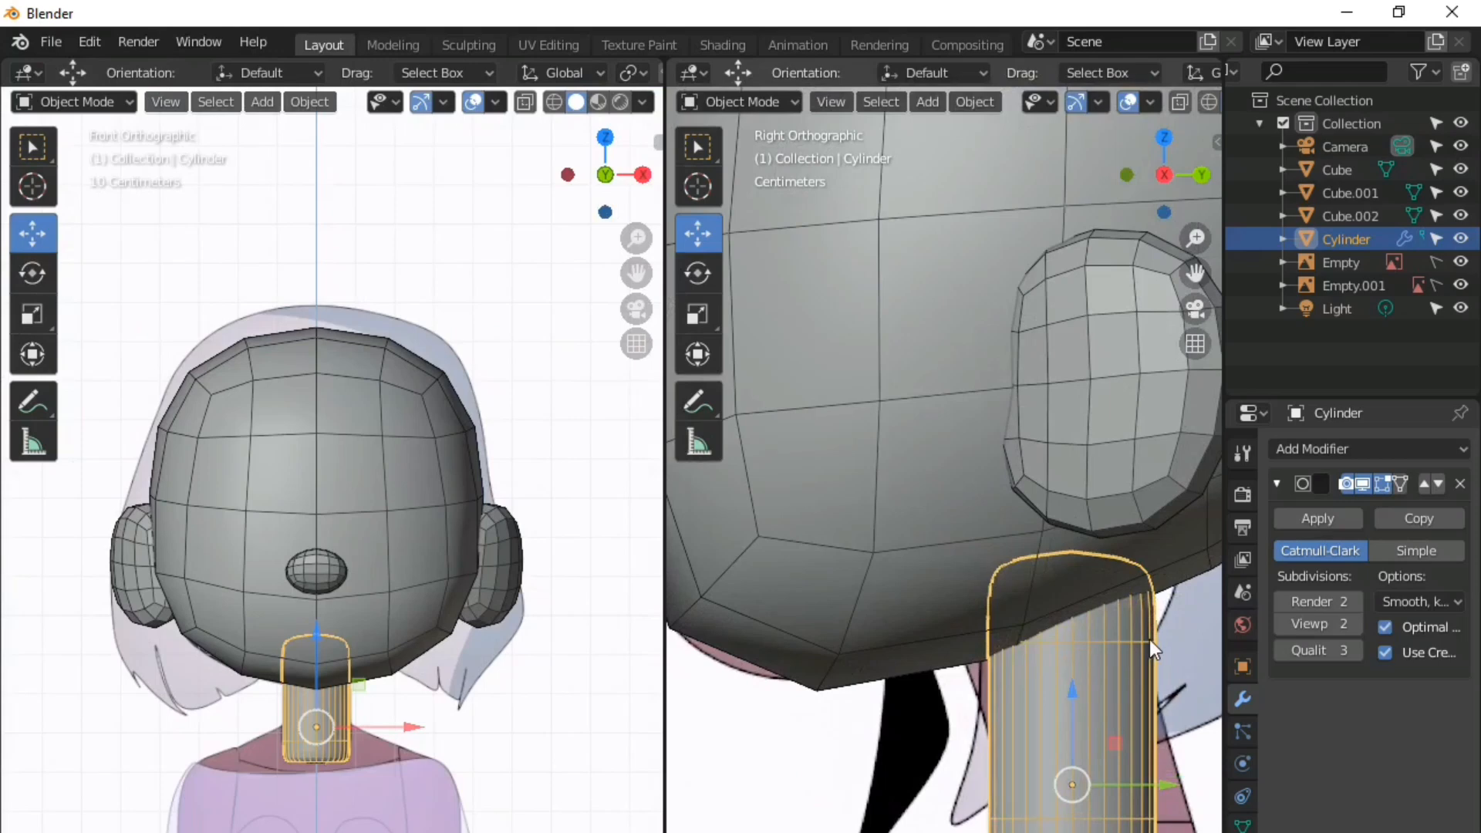
key(r)
click(1133, 617)
scroll(1015, 672, down, 2)
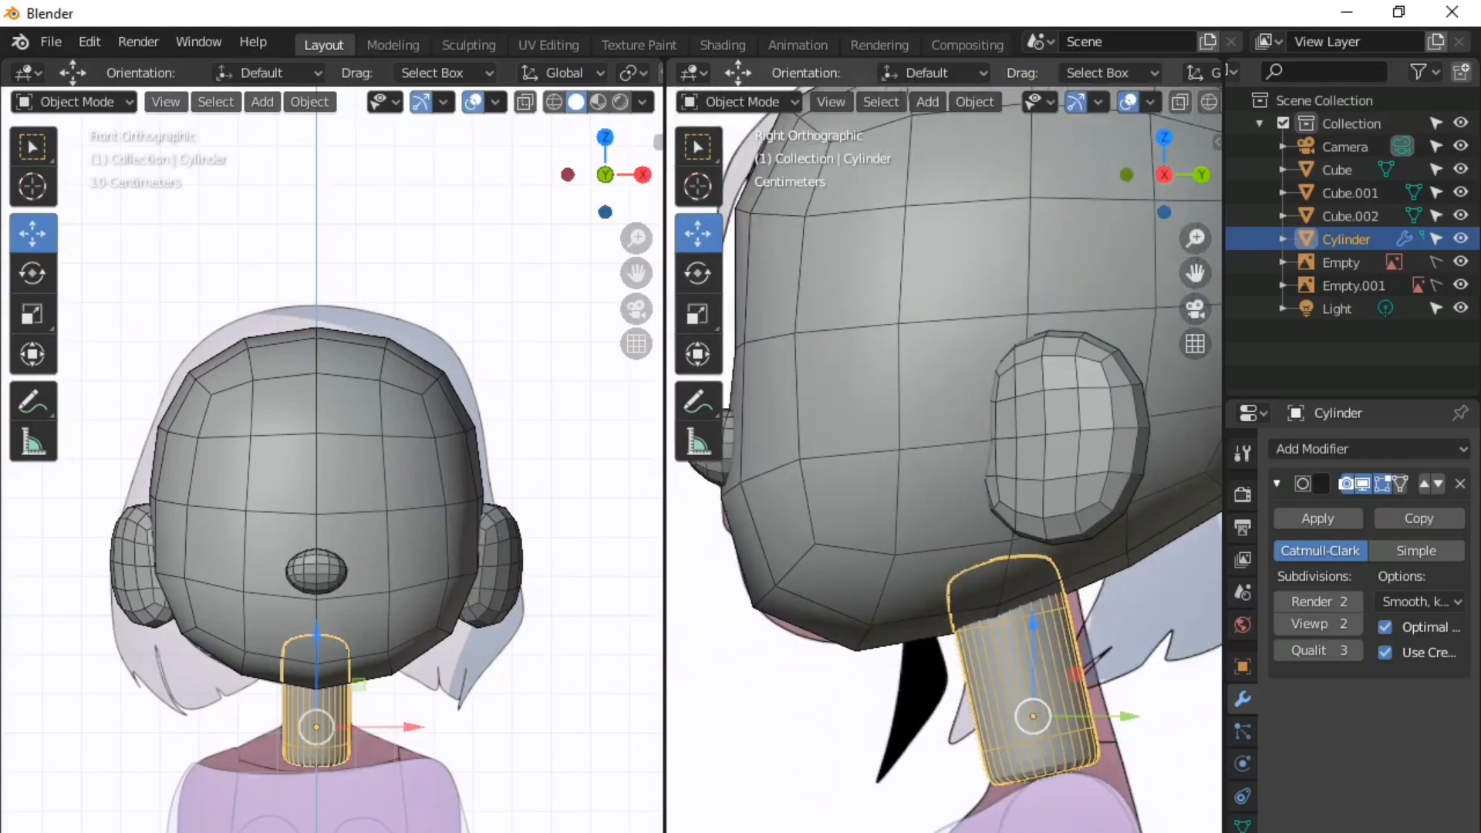
key(s)
click(1067, 770)
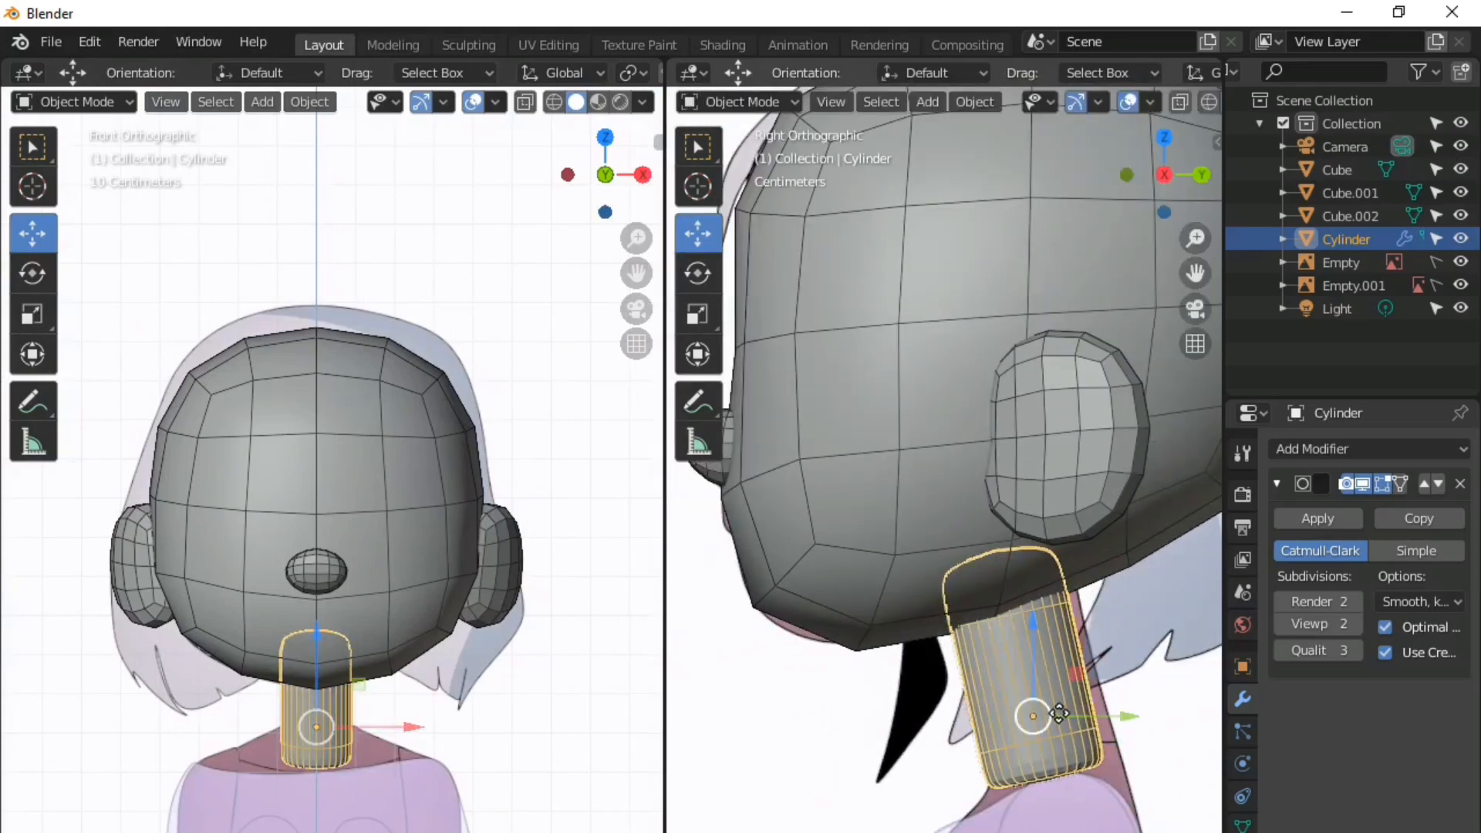
- Fine-tune the neck's position, size and tilt in the side view with X-ray to fit the reference, and deselect it
drag(1058, 714, 1058, 697)
key(alt+z)
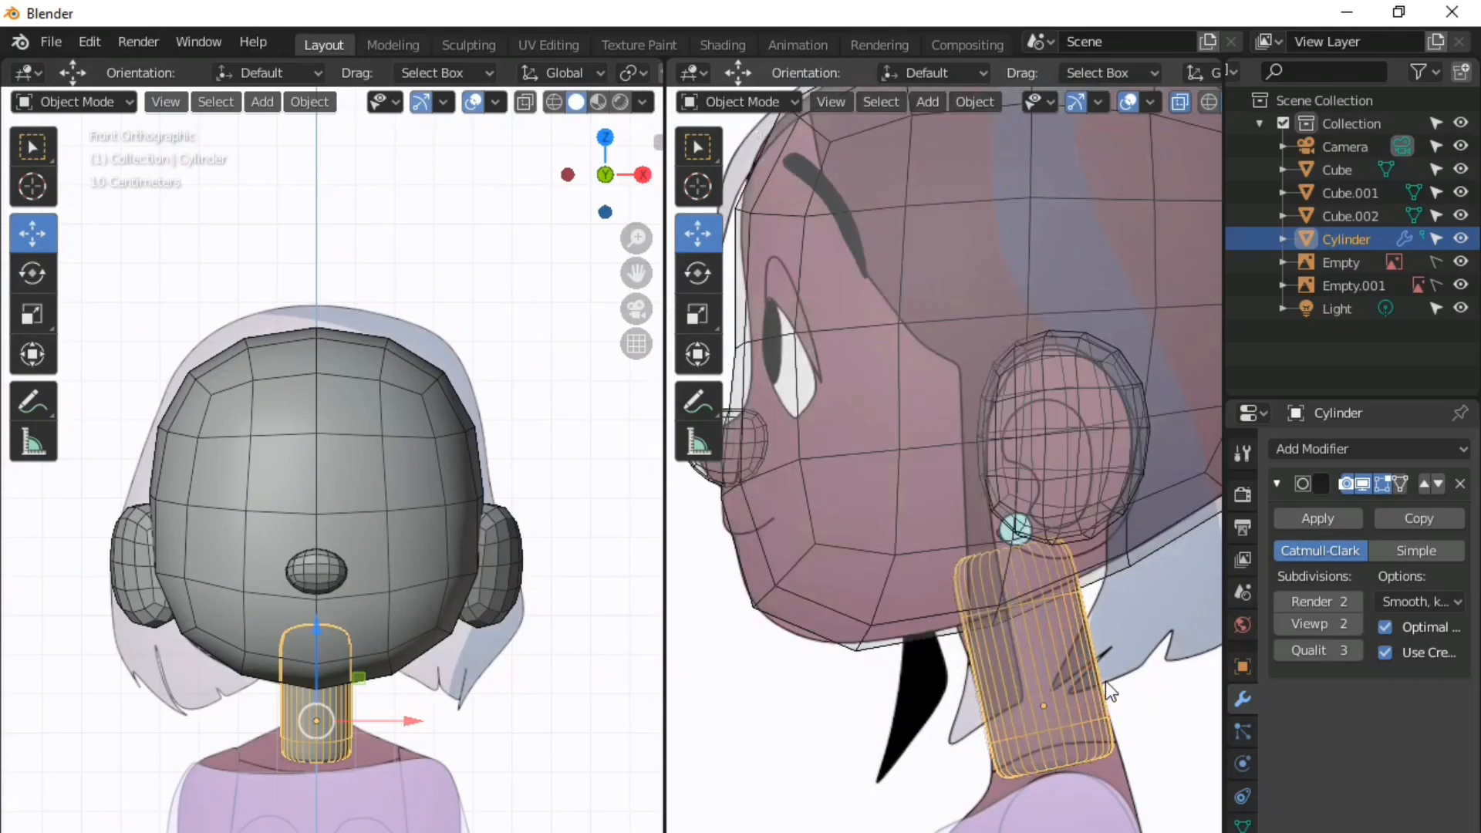
key(KP_3)
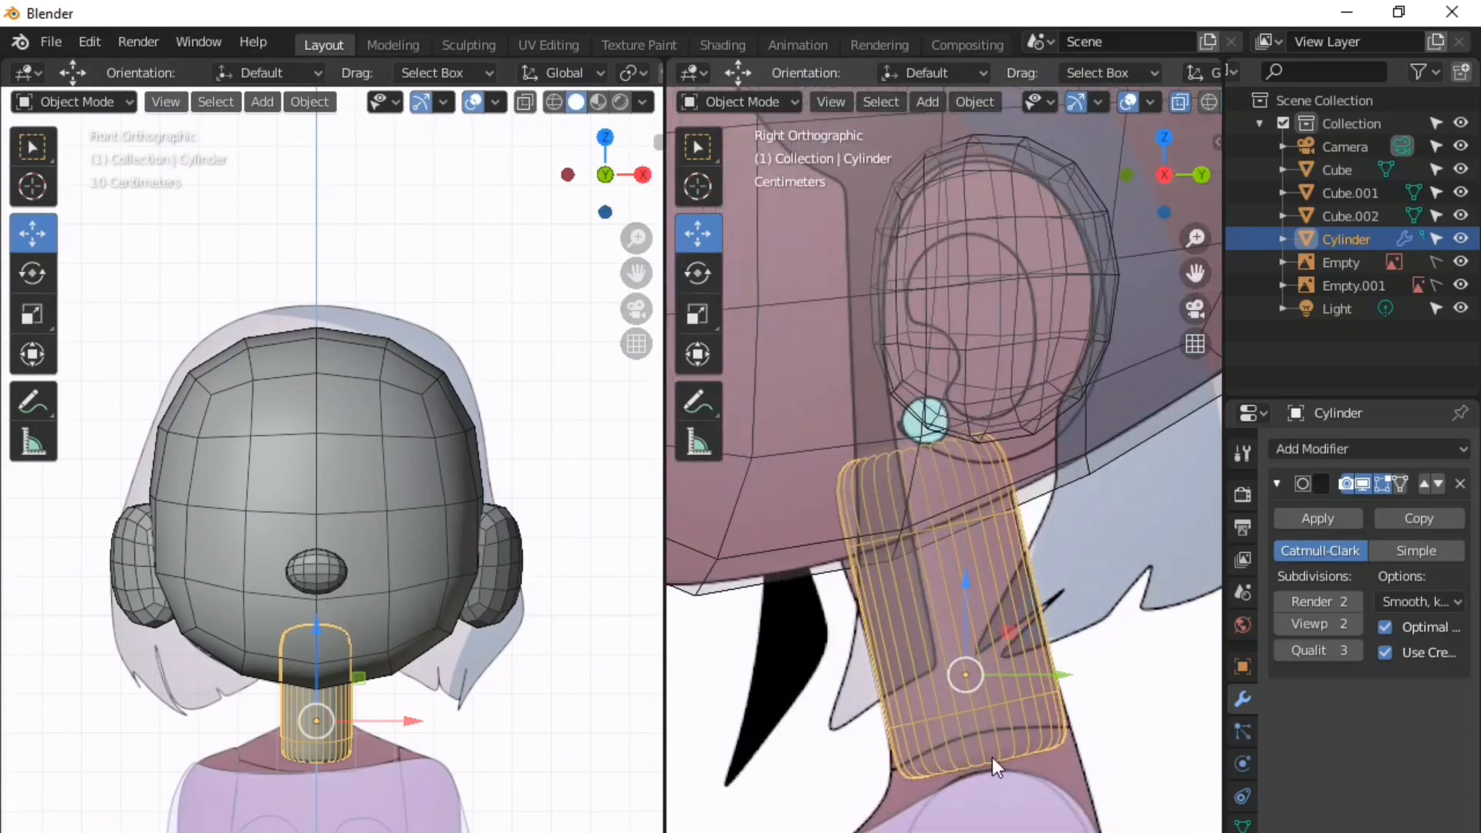
key(s)
key(Escape)
key(r)
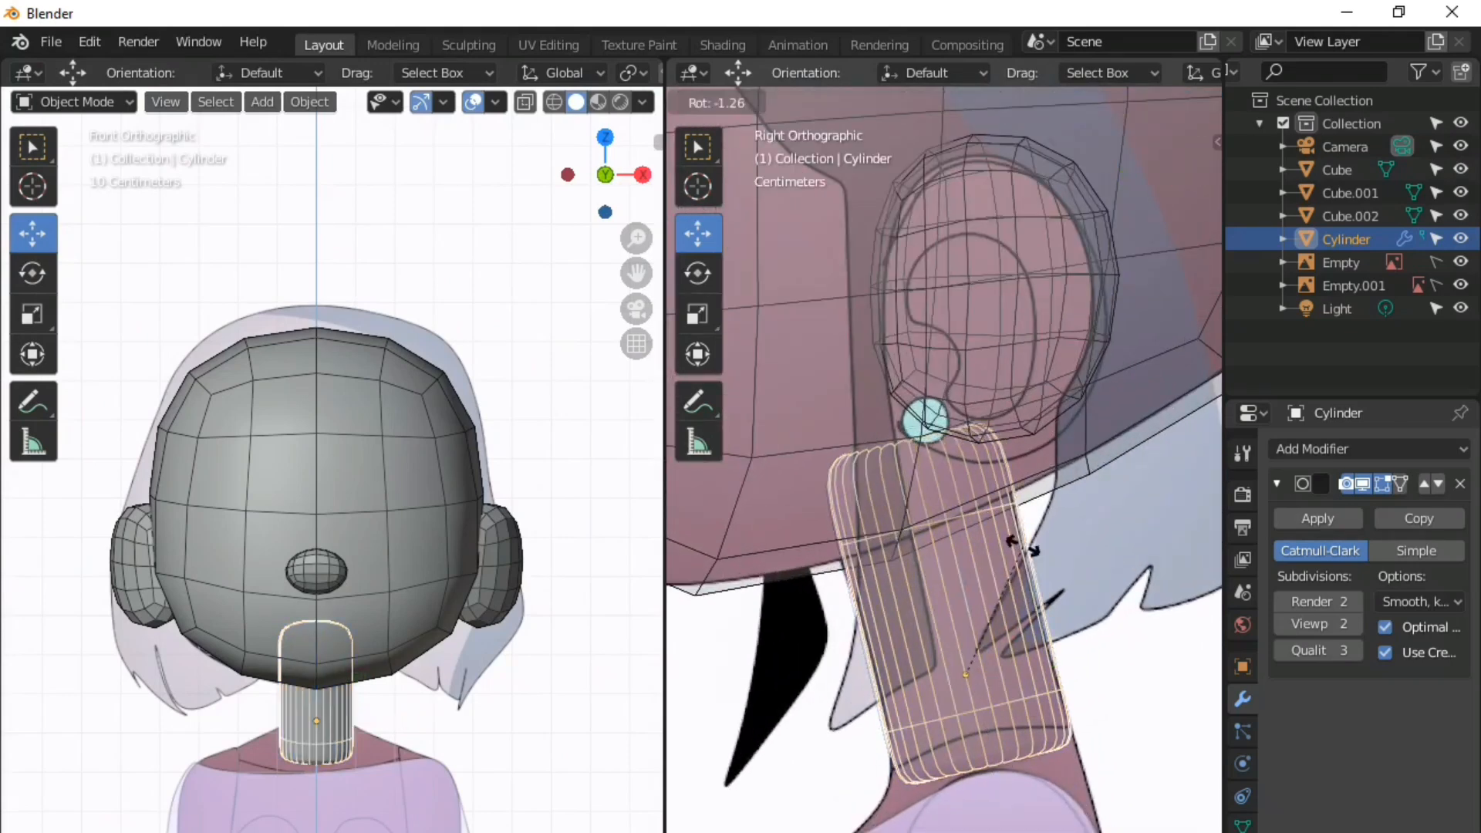
click(988, 614)
key(alt+z)
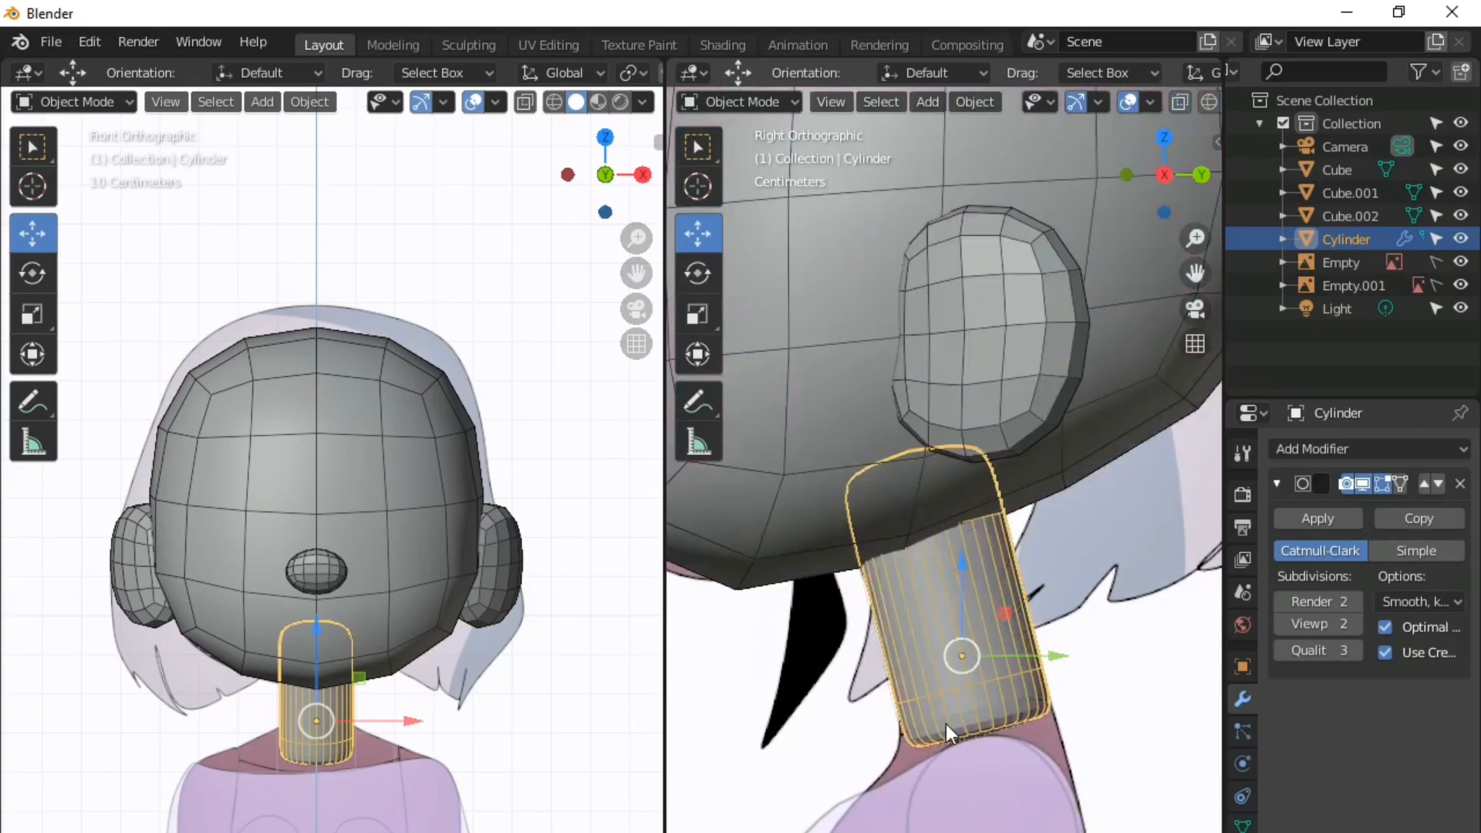
click(803, 748)
- Apply the neck cylinder's Subdivision modifier, inspect the mesh density, and undo the application
scroll(924, 645, down, 3)
scroll(375, 781, up, 3)
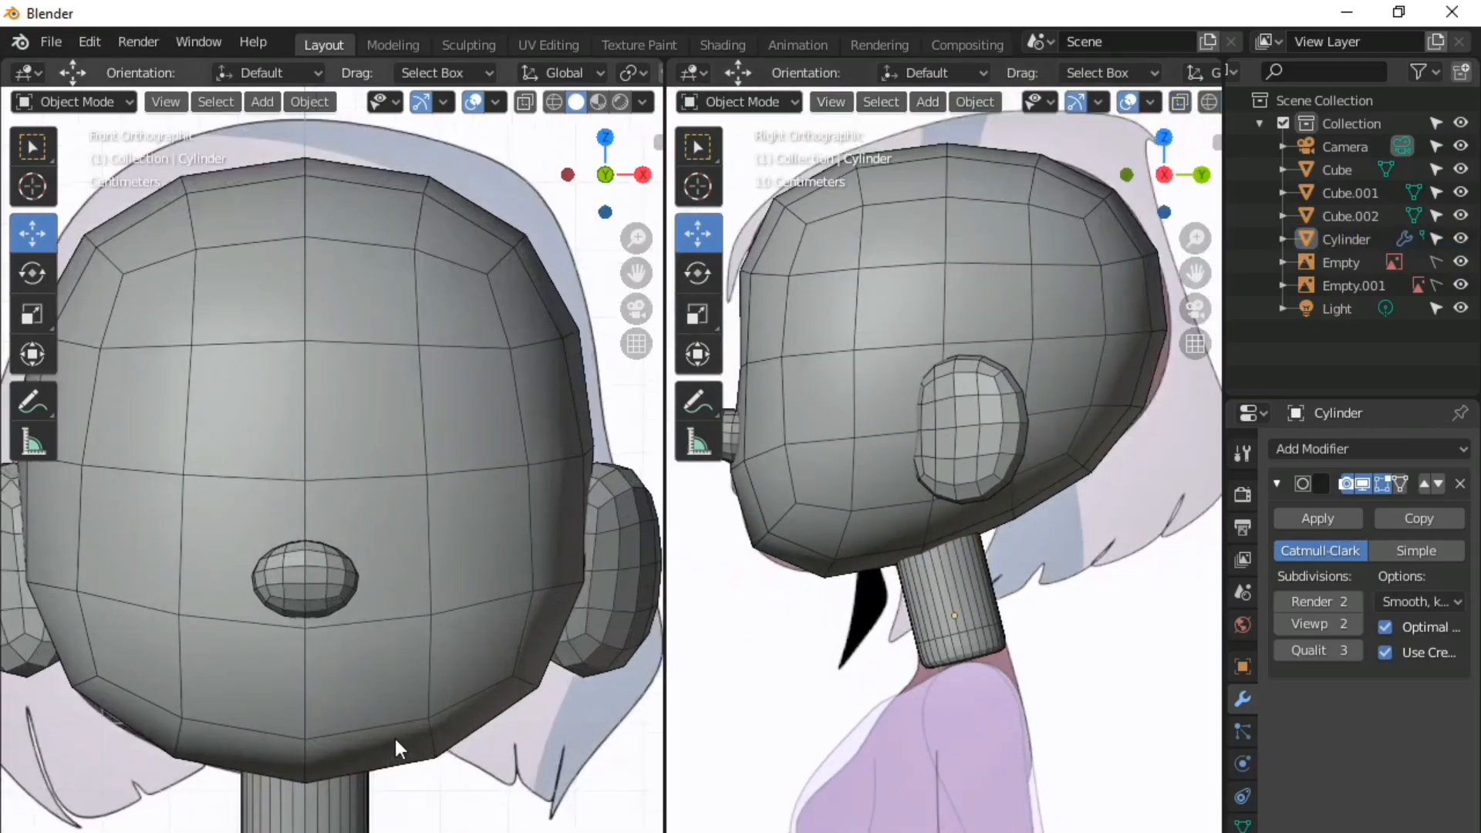
scroll(394, 739, down, 5)
scroll(950, 614, down, 2)
scroll(360, 693, up, 3)
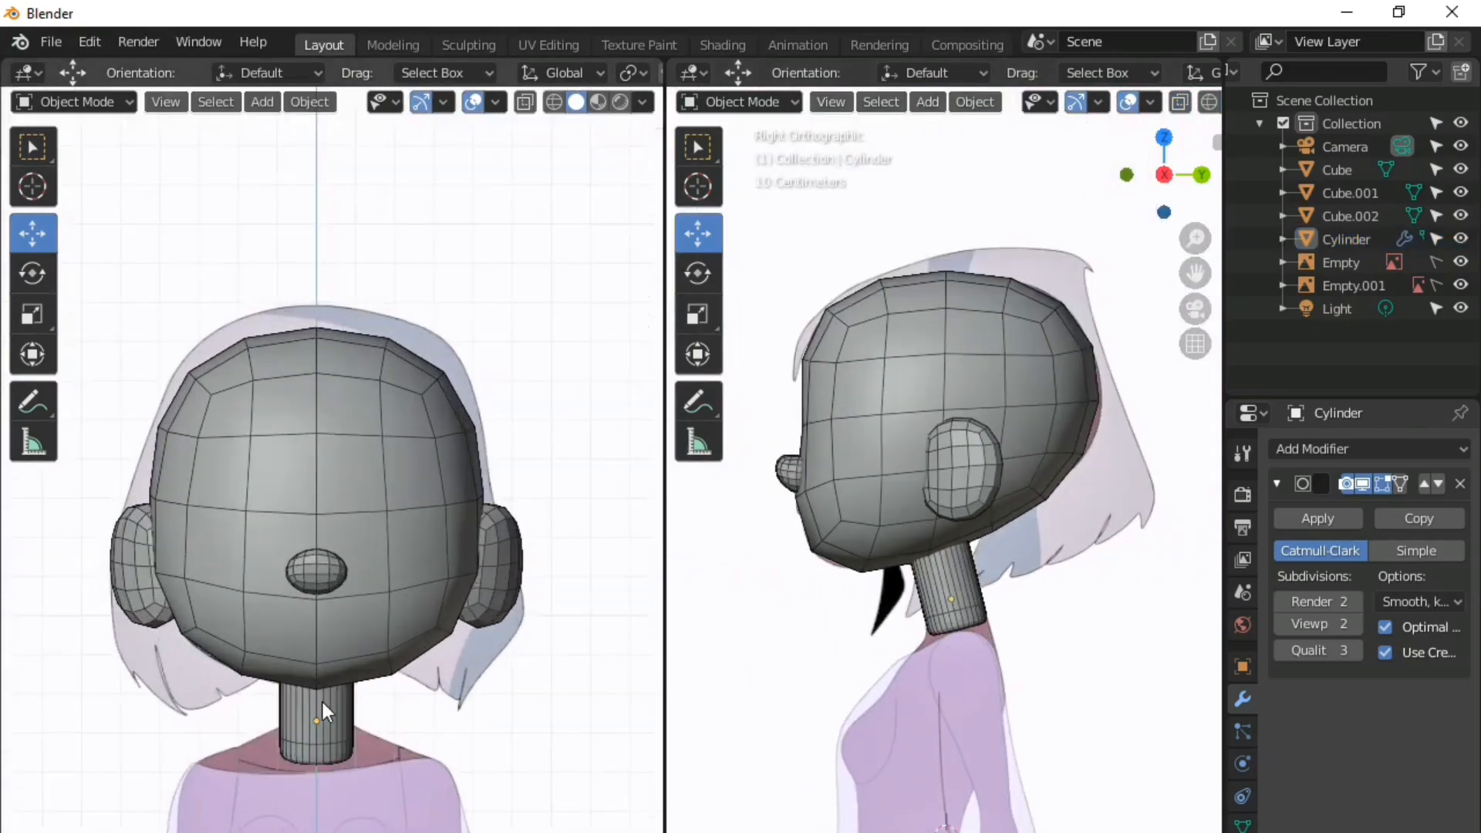
click(1341, 526)
scroll(256, 761, up, 6)
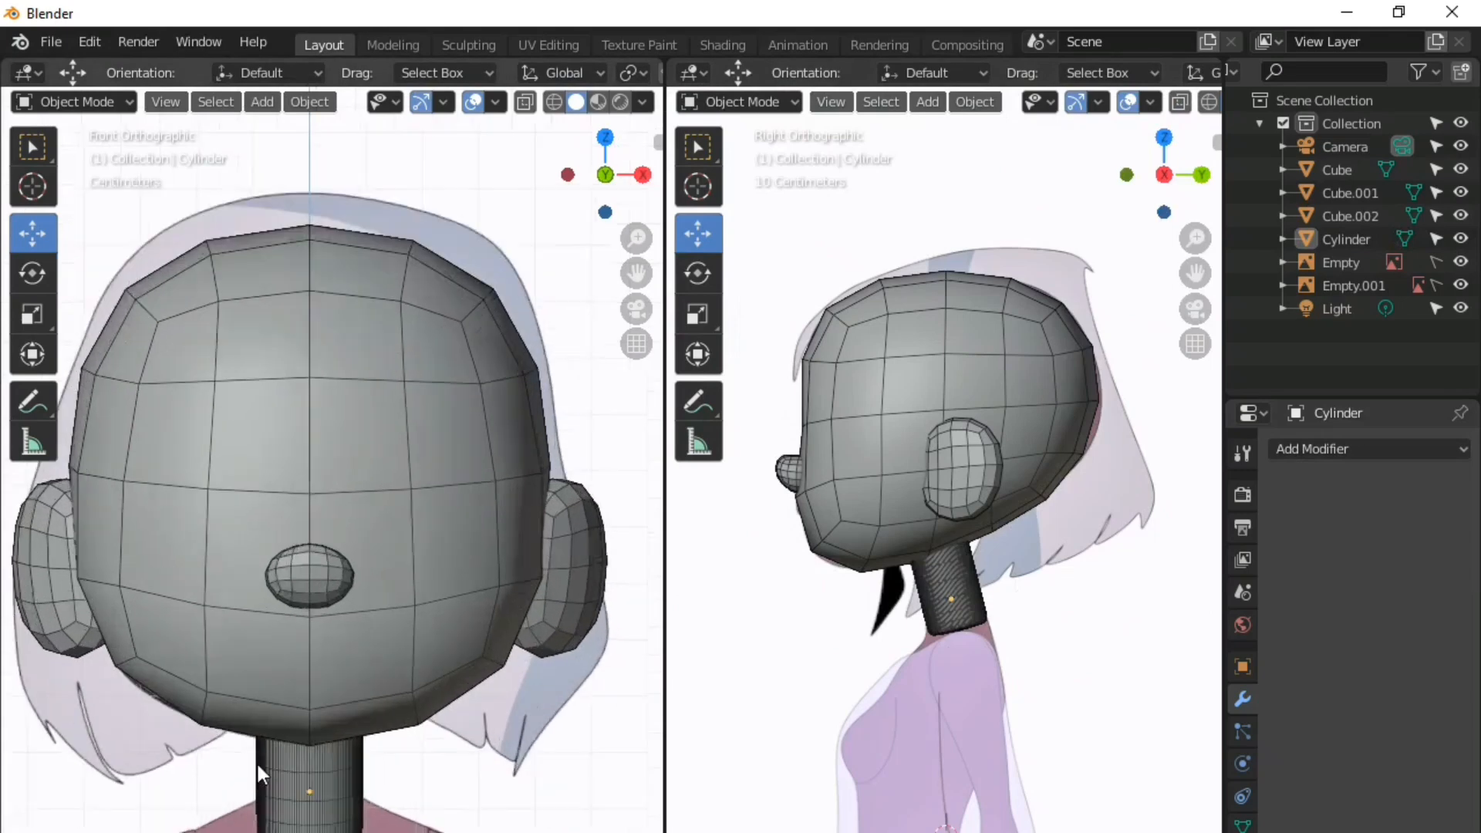
scroll(420, 660, down, 6)
scroll(372, 752, up, 5)
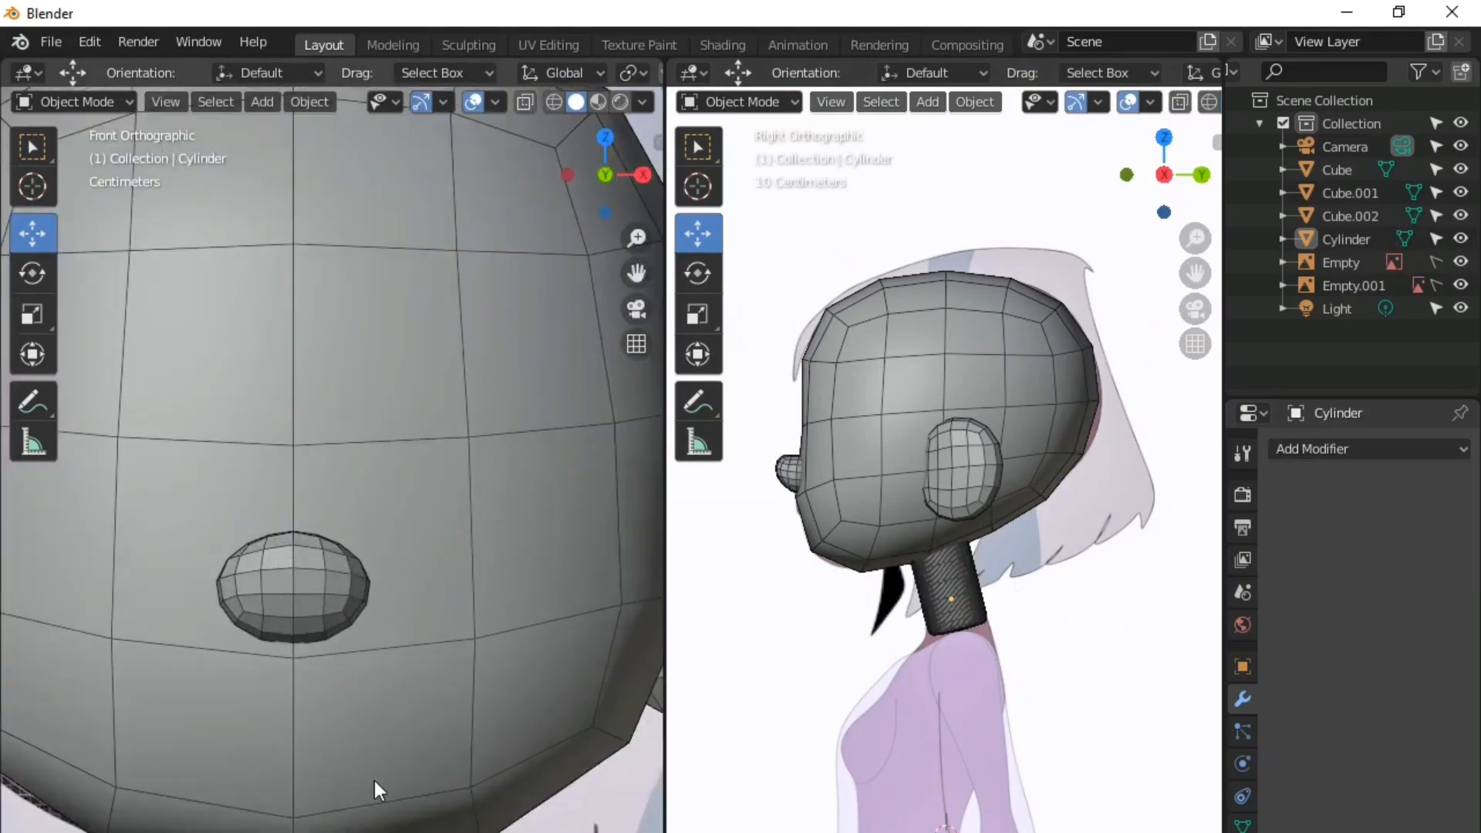
key(ctrl+2)
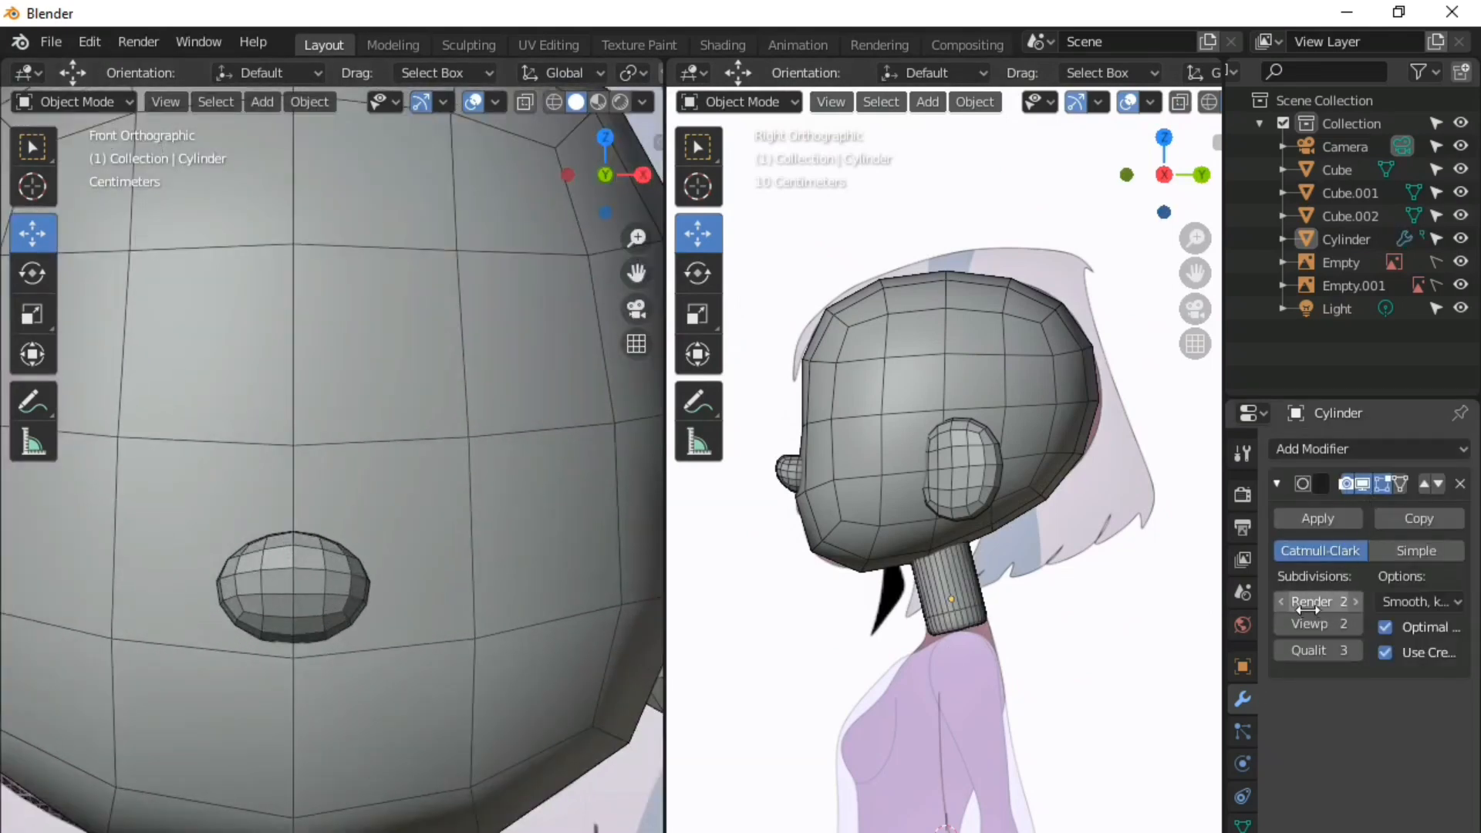
- Set the neck cylinder's Subdivision render level to 1 and apply the modifier
click(1281, 603)
scroll(489, 646, down, 4)
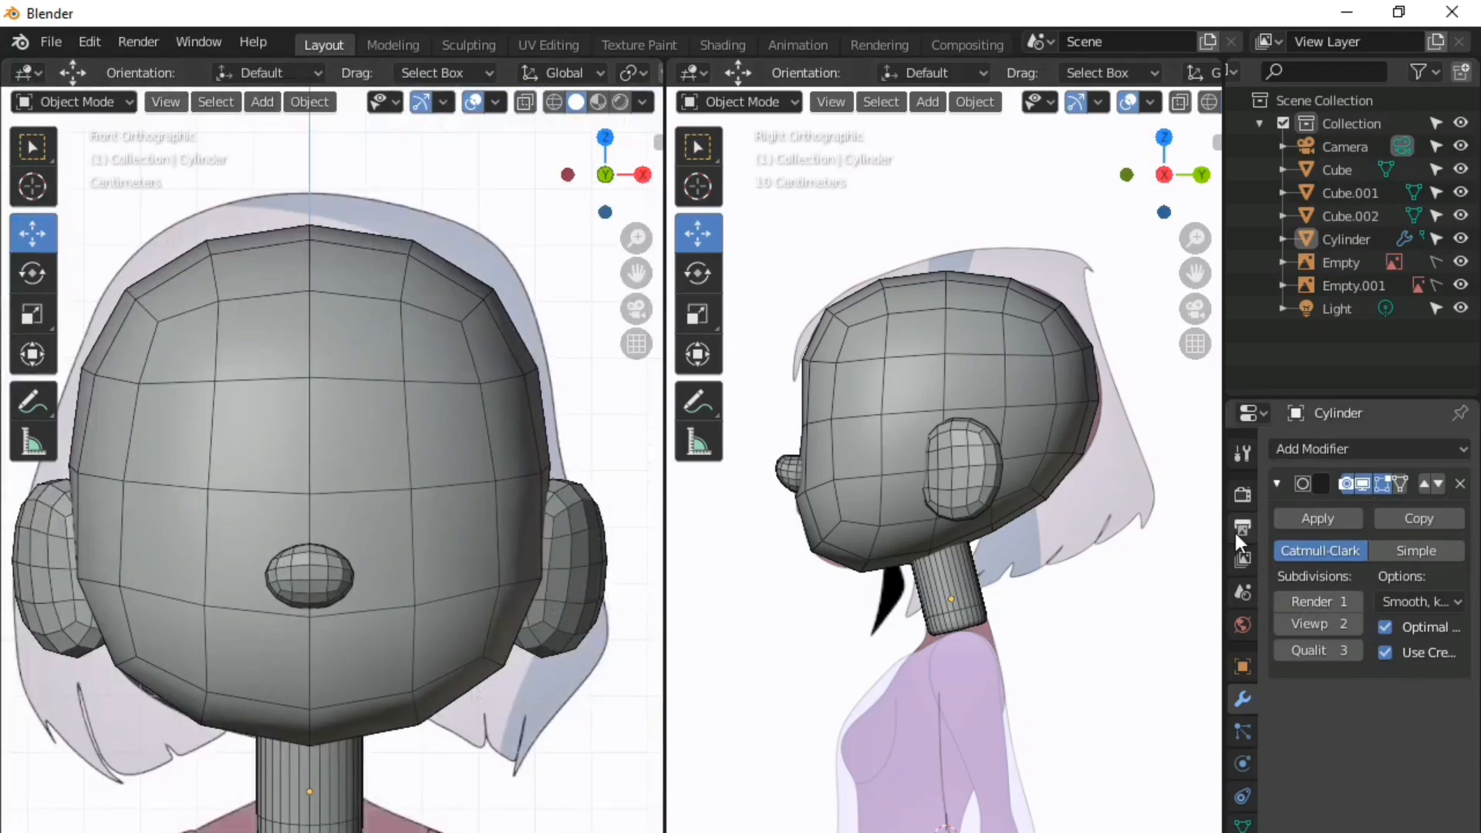
click(1321, 515)
scroll(394, 697, up, 3)
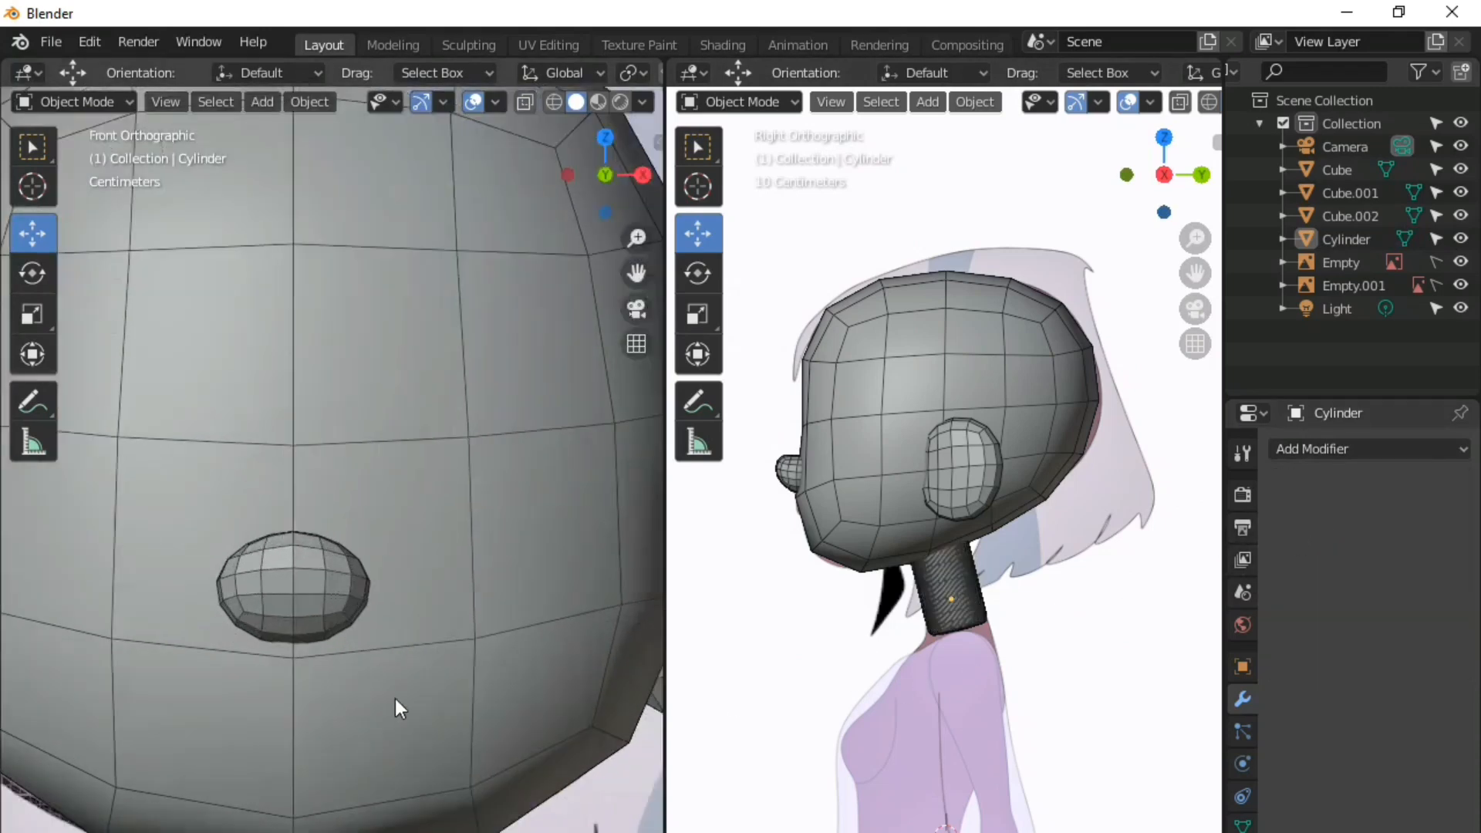
- Join the neck, ears and nose into the head mesh as one object with the head as the active object, and deselect it
scroll(334, 759, down, 4)
click(327, 766)
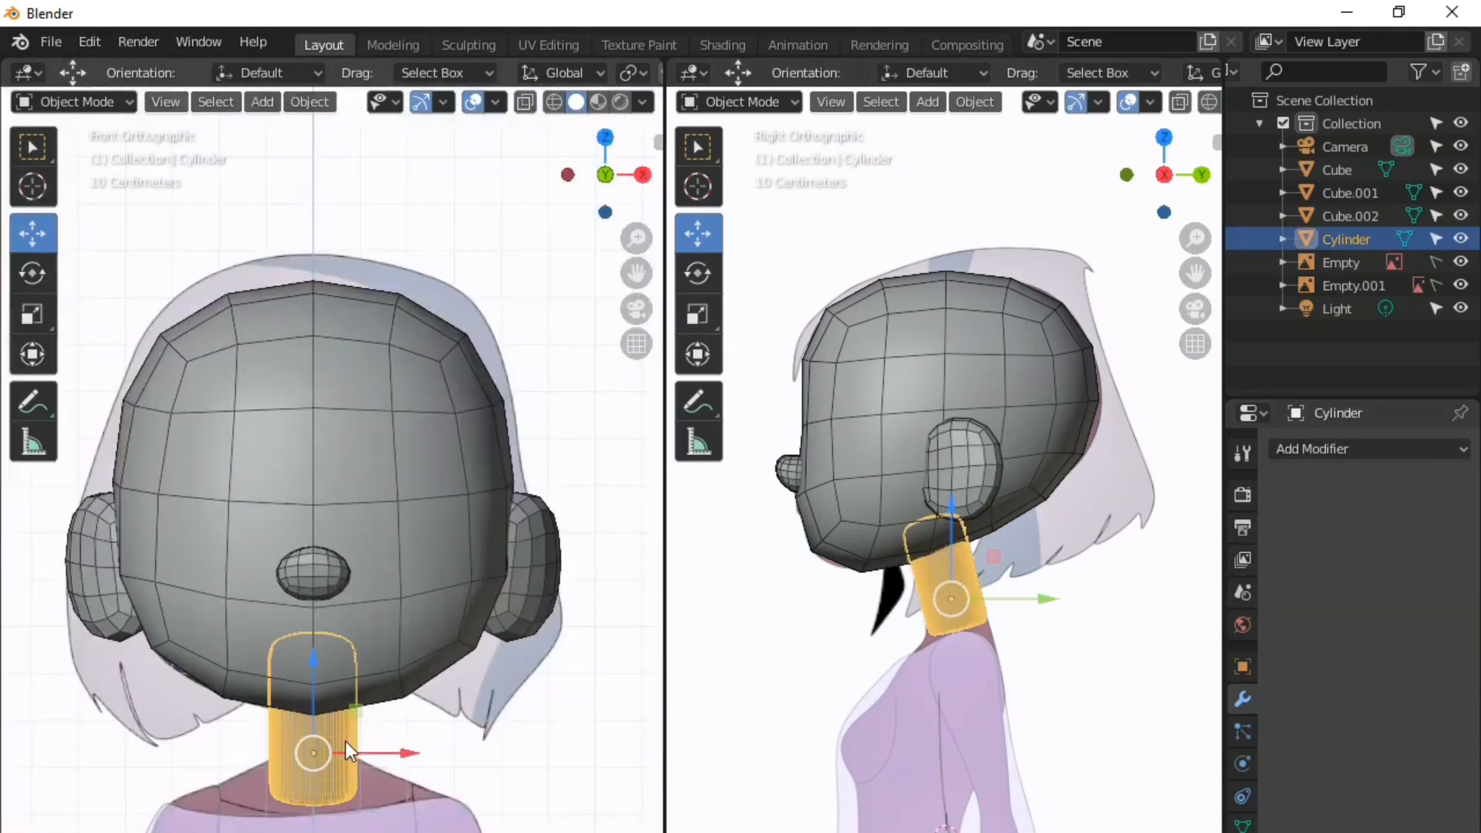
shift+click(521, 616)
shift+click(337, 578)
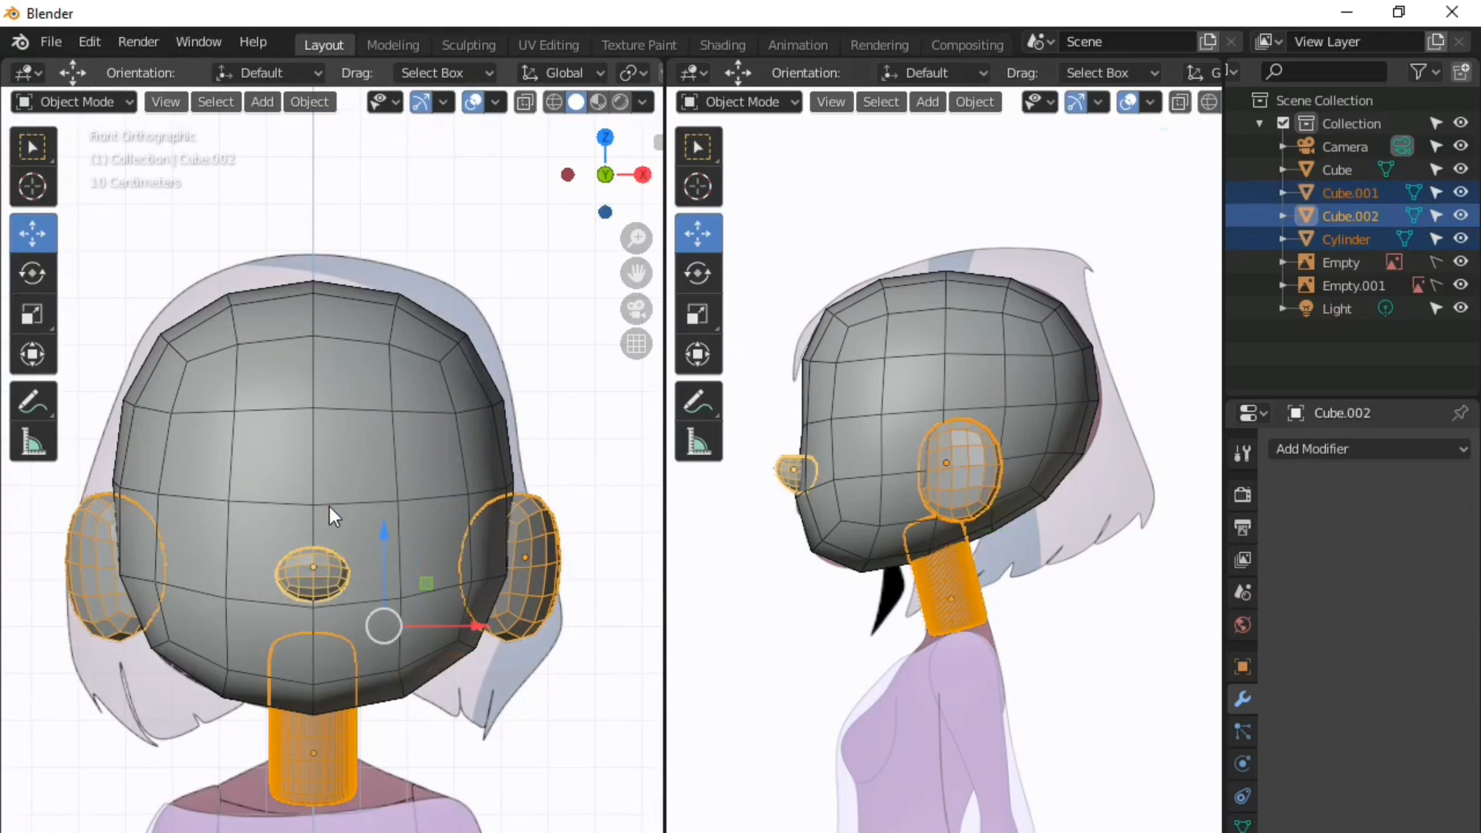
shift+click(315, 408)
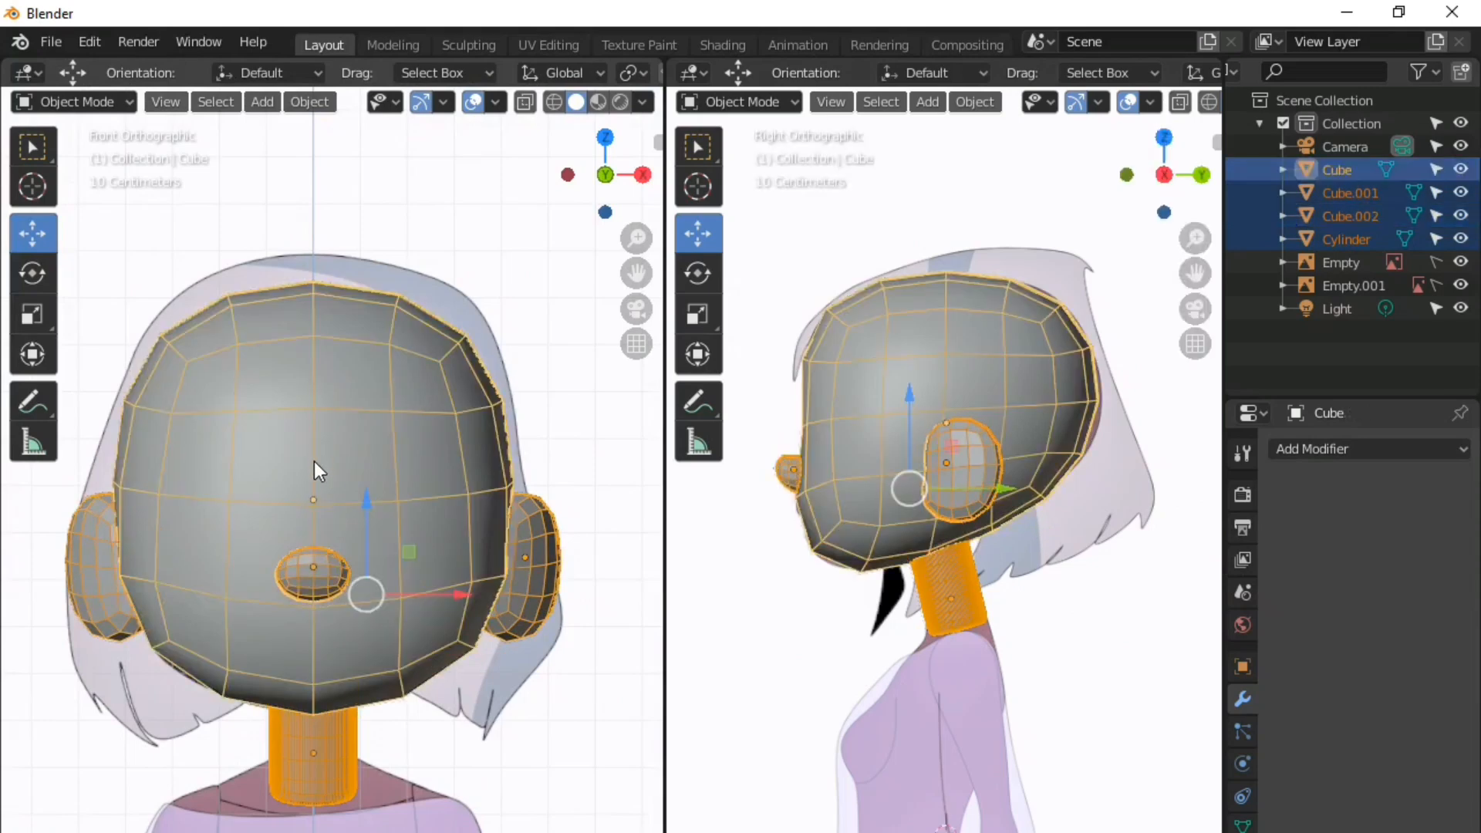
key(ctrl+j)
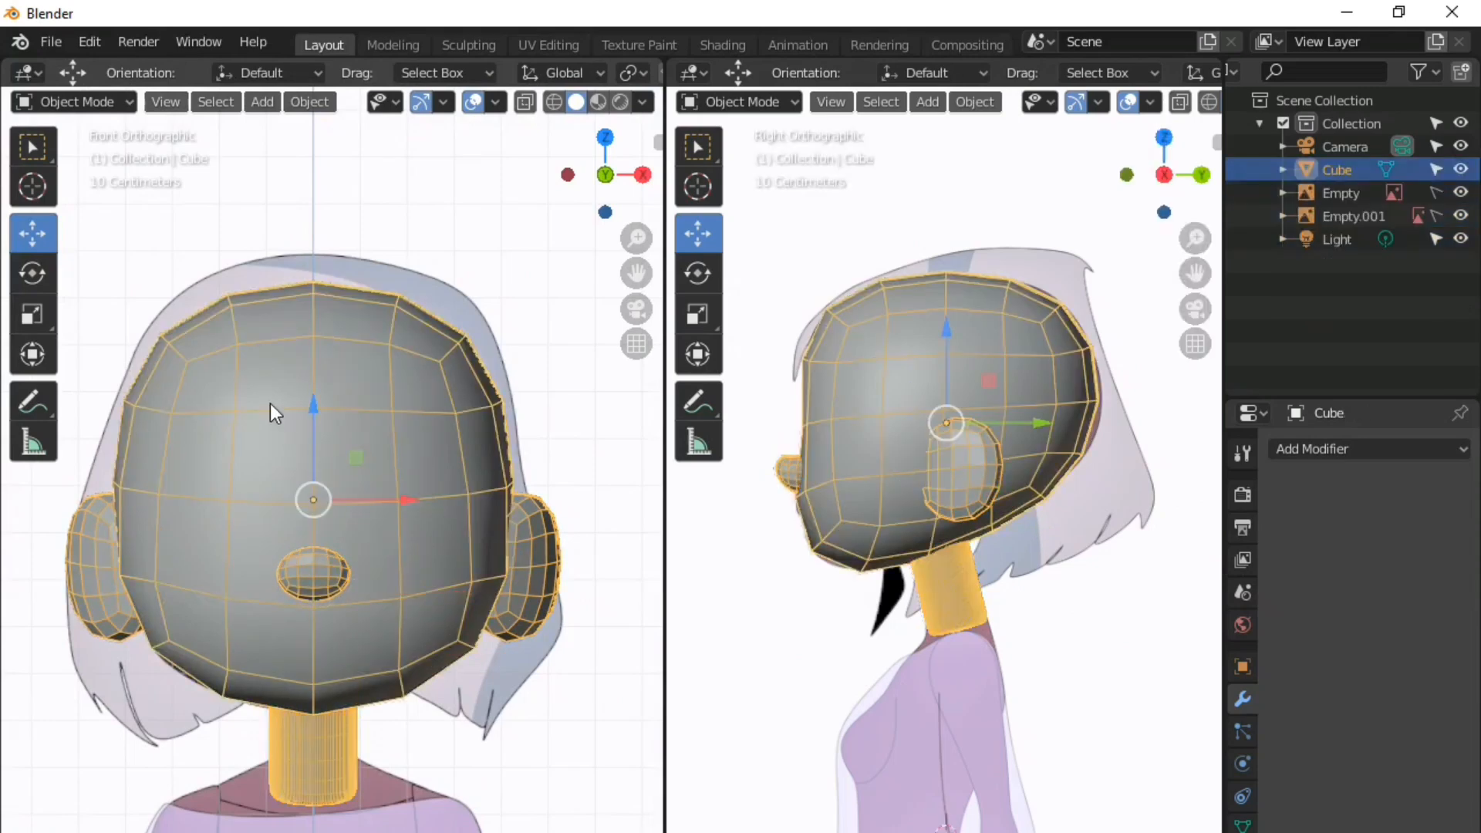
click(480, 330)
- Save the scene as nina_model.blend in the nina folder under Documents\3d models
scroll(387, 529, down, 2)
scroll(386, 572, up, 3)
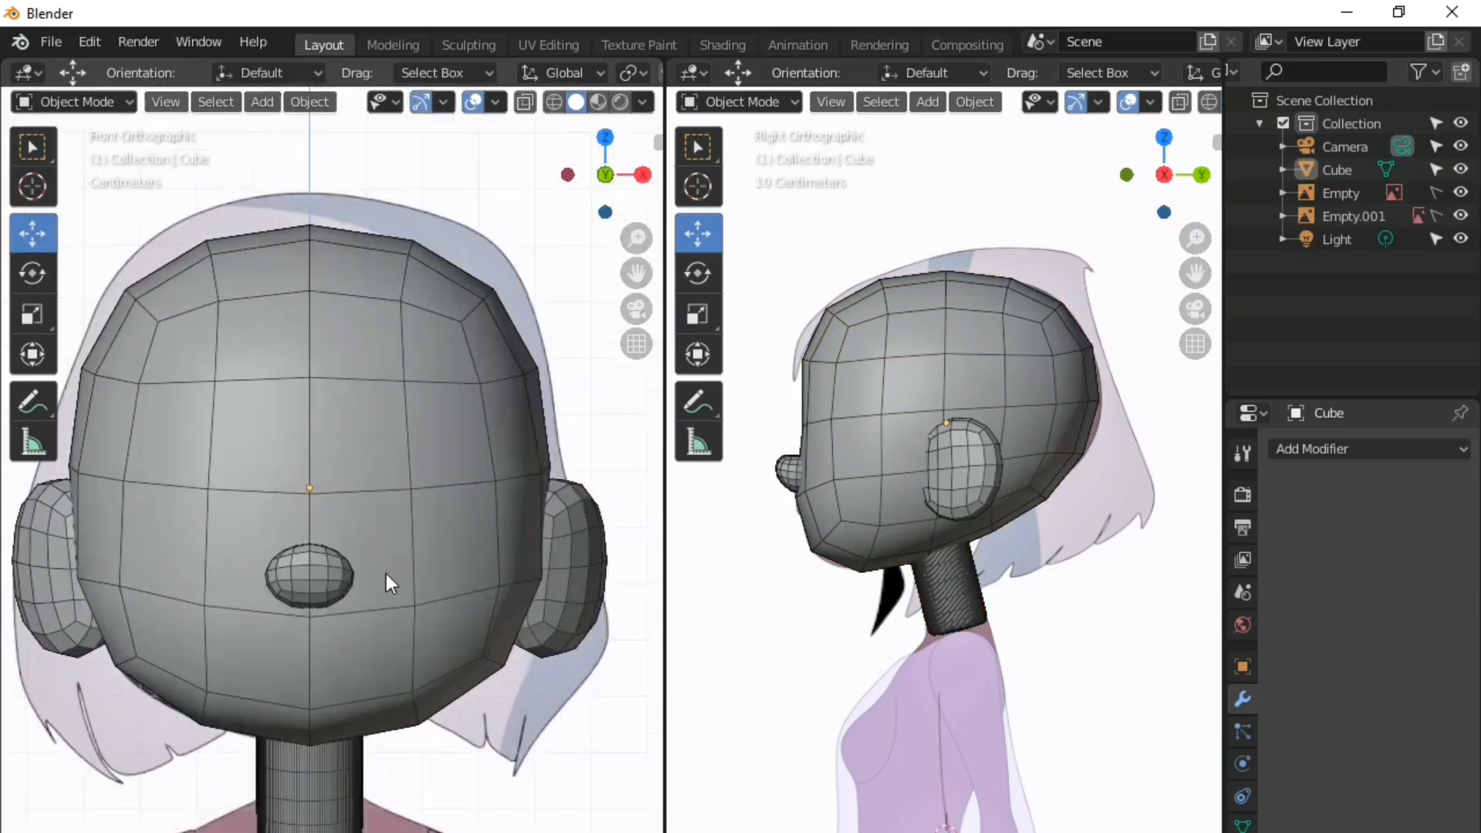
scroll(386, 554, up, 3)
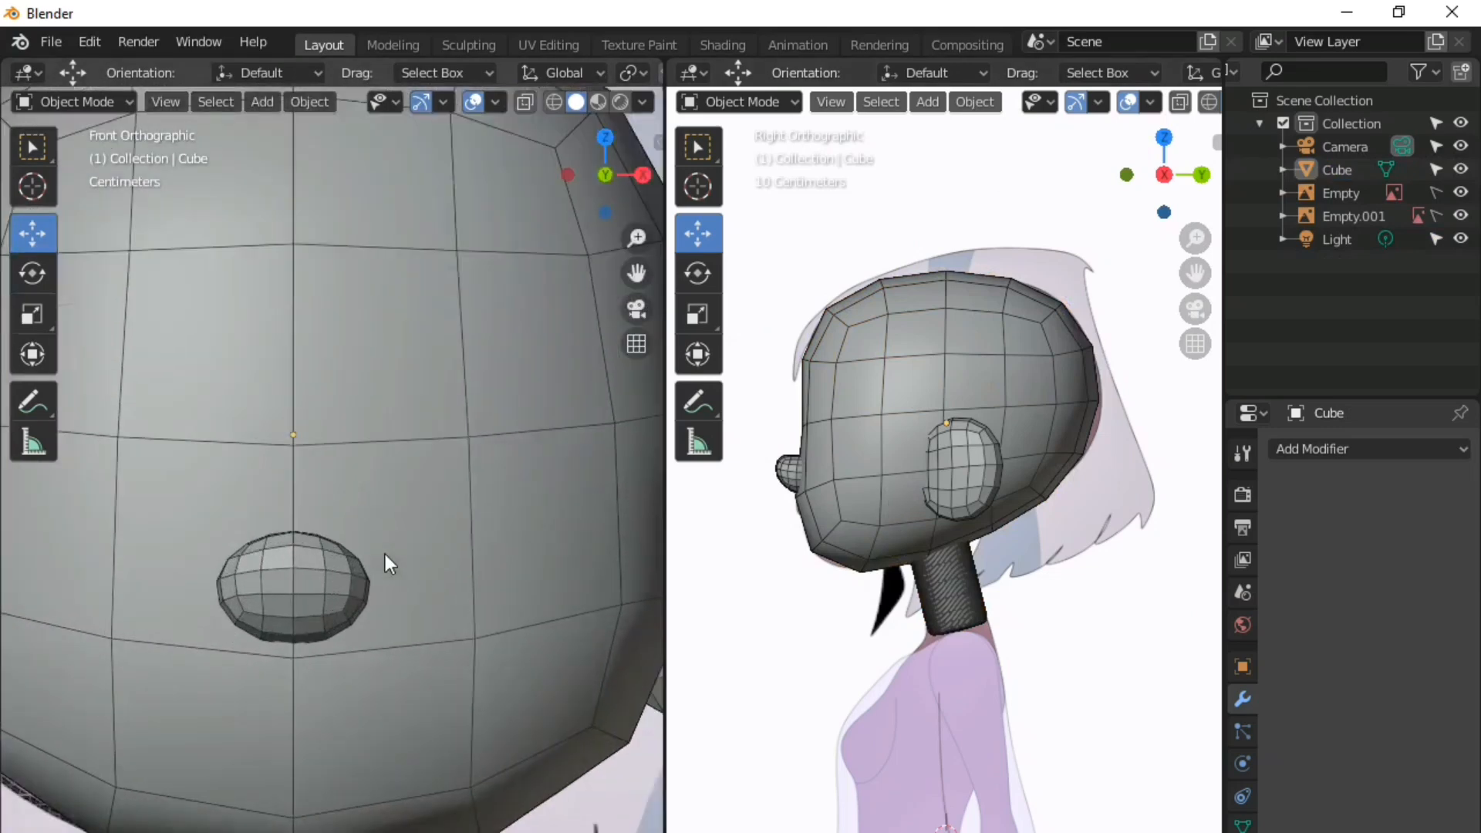
key(ctrl+o)
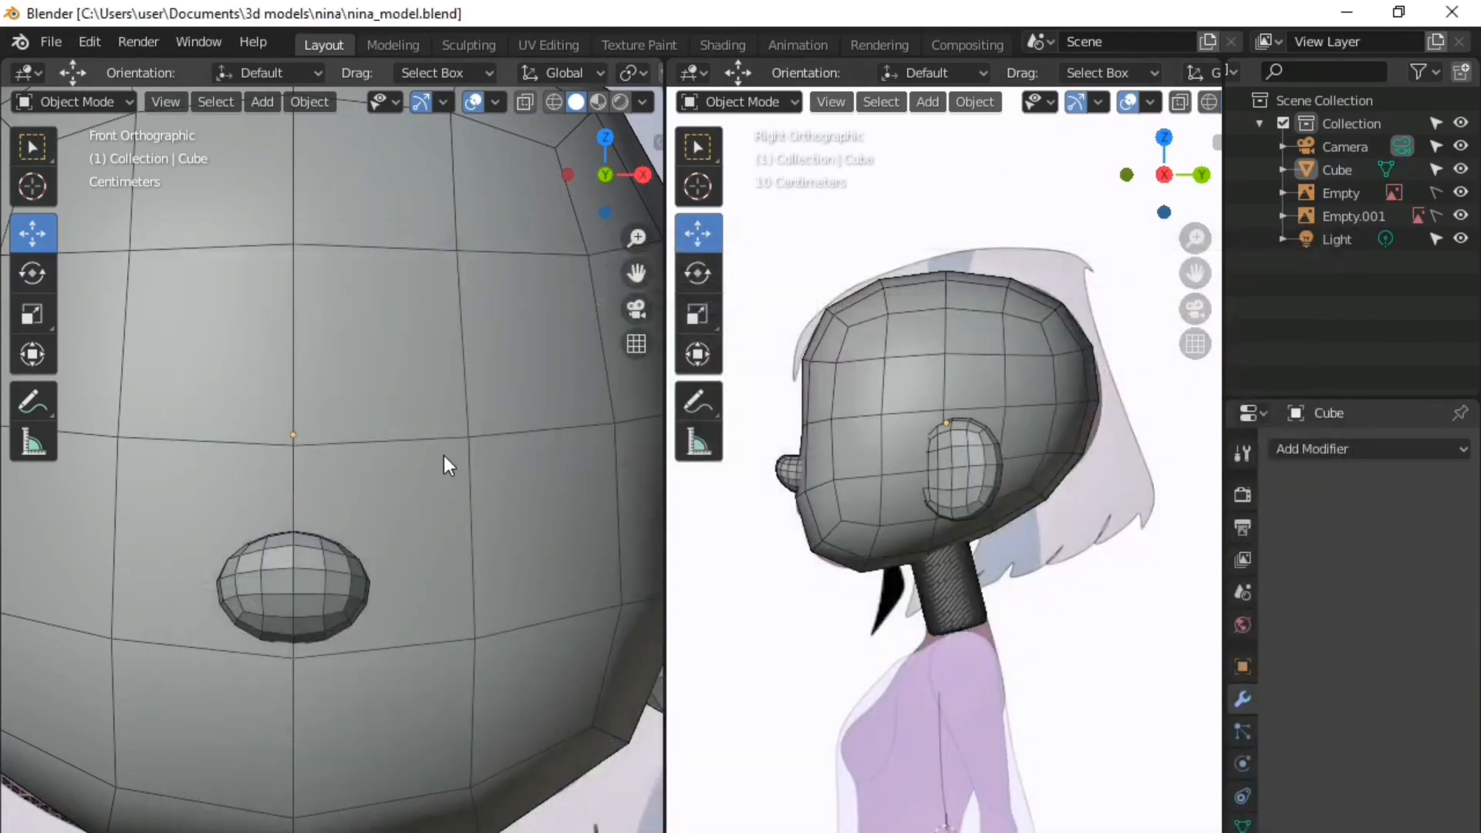
scroll(320, 584, down, 6)
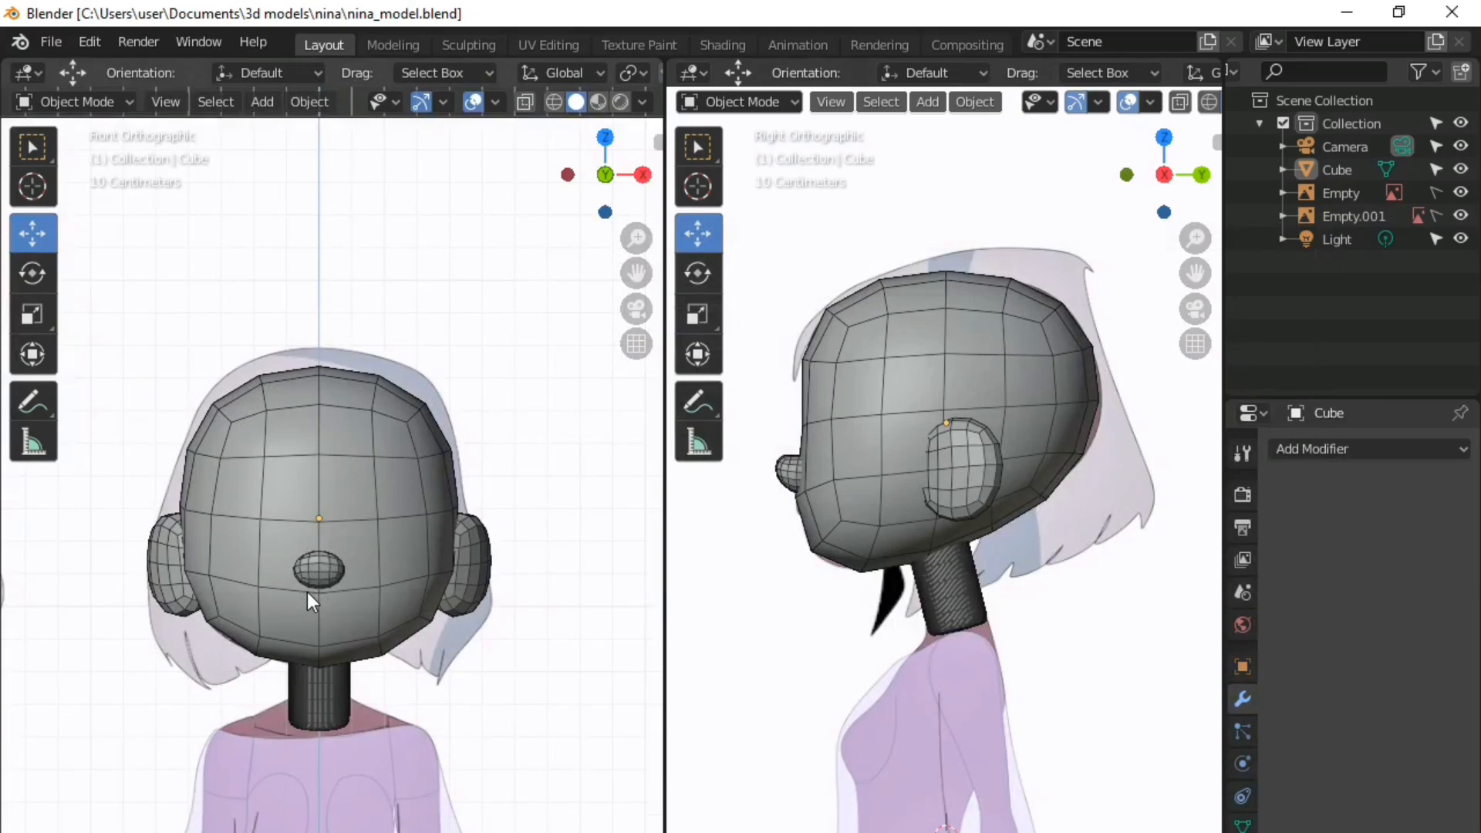